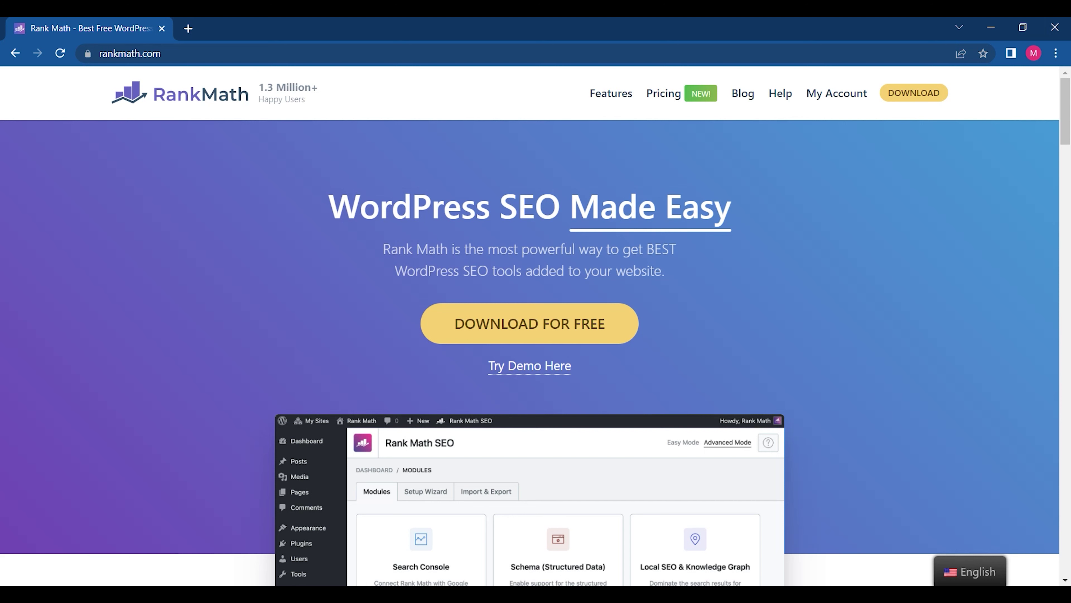
# - Open the pricing page and compare the PRO, BUSINESS and AGENCY plans' prices and included features
pyautogui.click(671, 97)
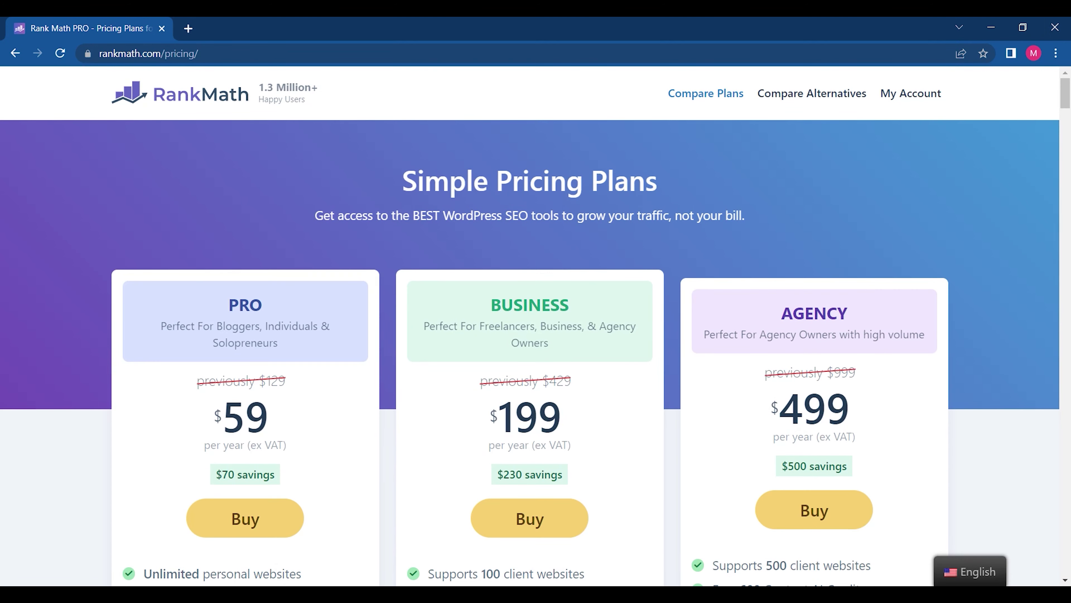
pyautogui.scroll(-3, 1066, 99)
pyautogui.scroll(-1, 536, 345)
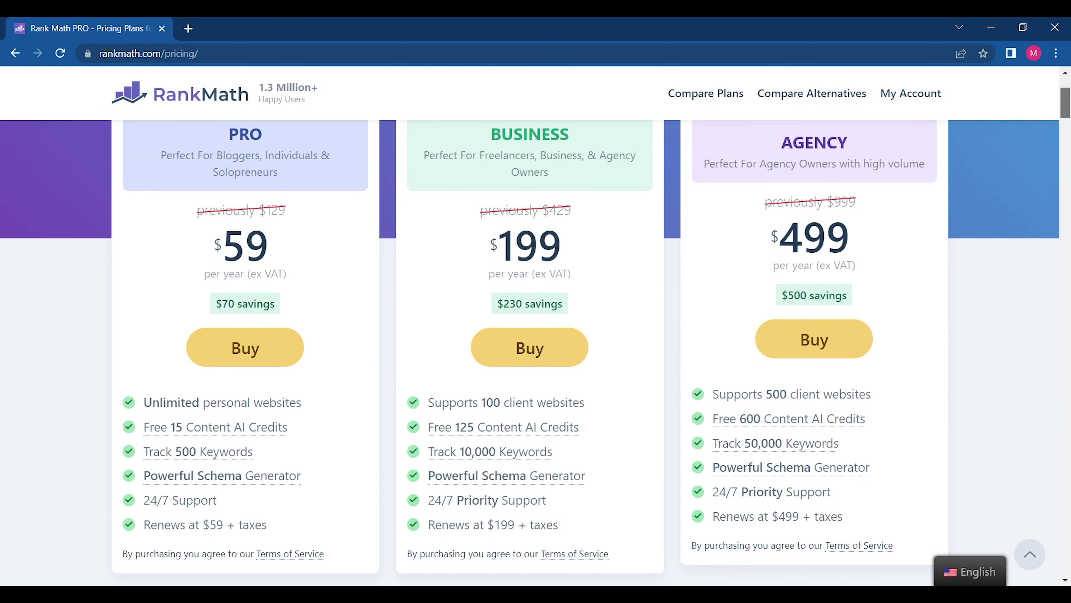
pyautogui.moveTo(1068, 113); pyautogui.dragTo(1068, 109)
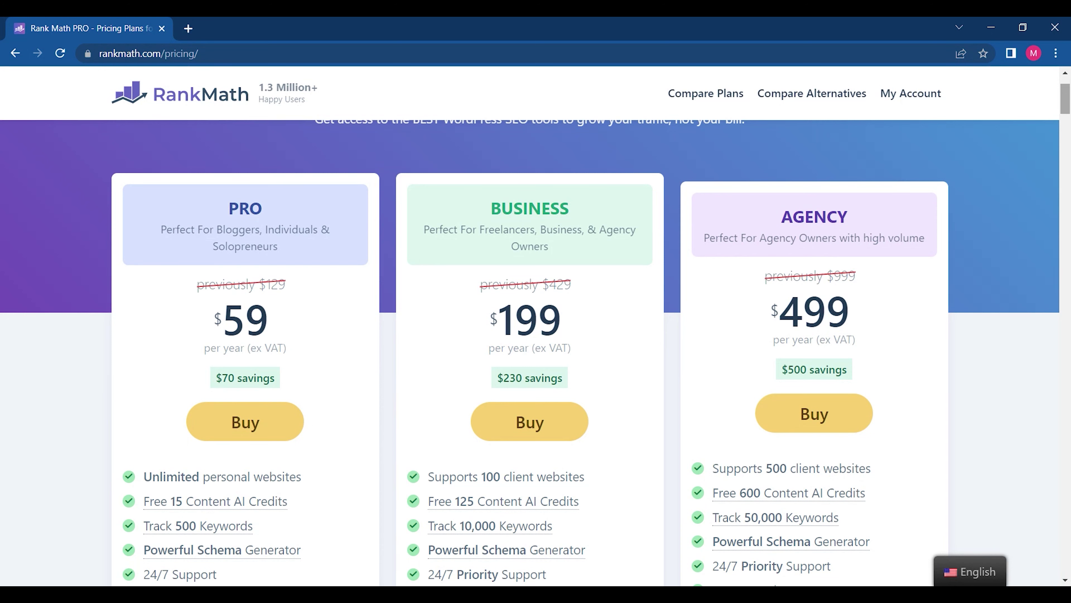
pyautogui.scroll(-5, 536, 345)
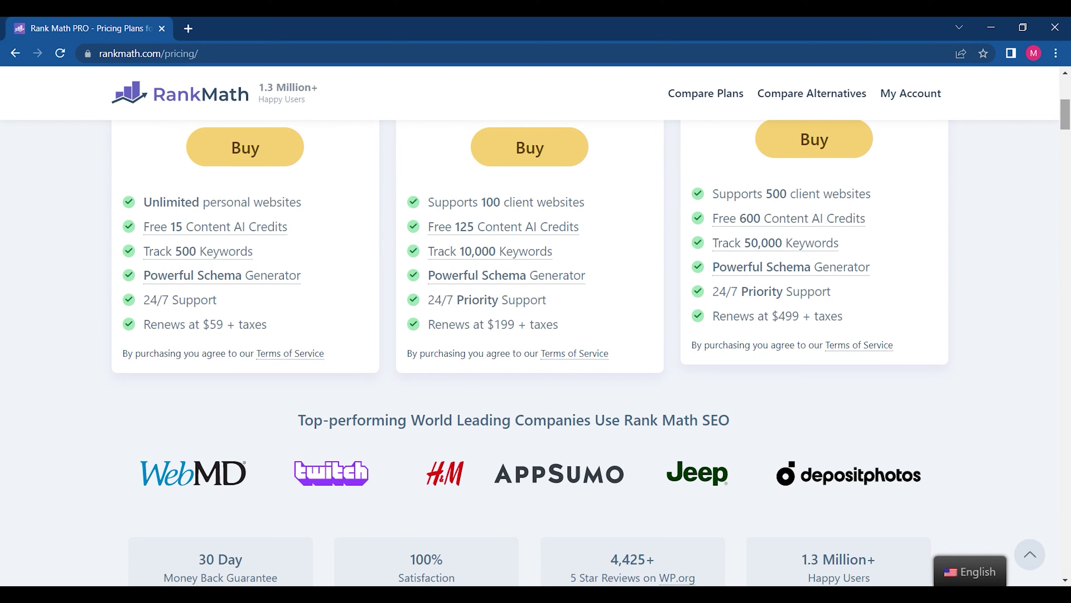
pyautogui.moveTo(1066, 122)
pyautogui.mouseDown()
pyautogui.moveTo(1066, 102)
pyautogui.moveTo(1068, 111)
pyautogui.mouseUp()
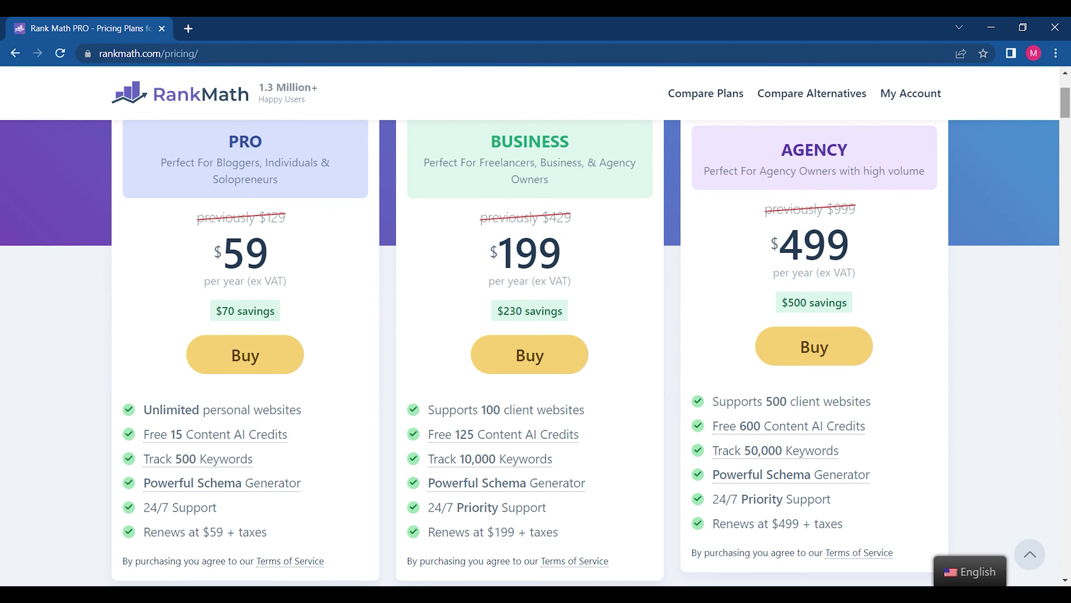
# - View the PRO plan's checkout form, close it without purchasing and return to the Rank Math homepage
pyautogui.click(236, 371)
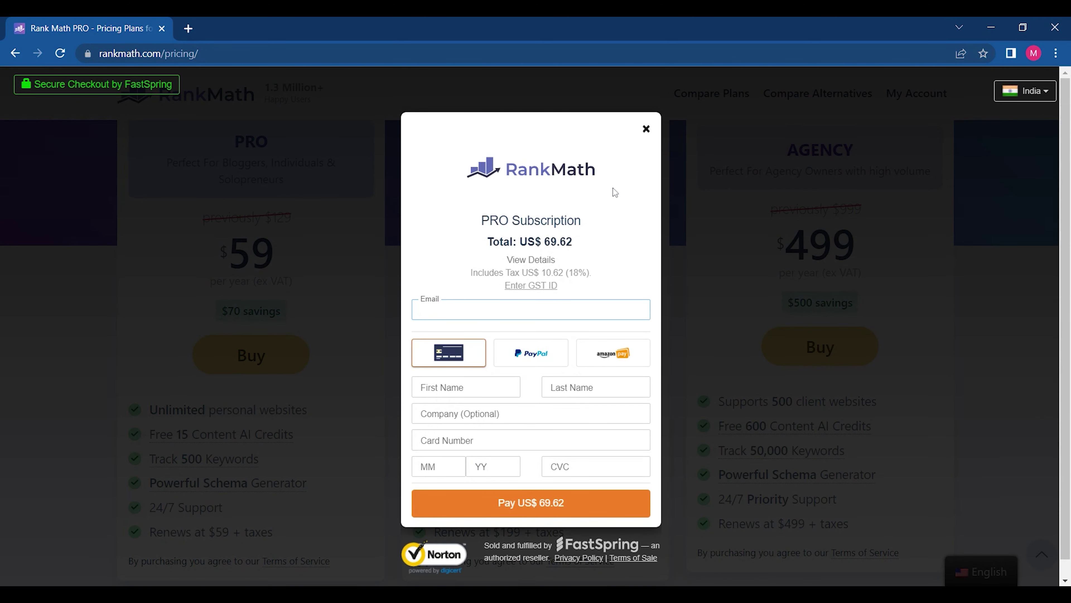
pyautogui.click(652, 127)
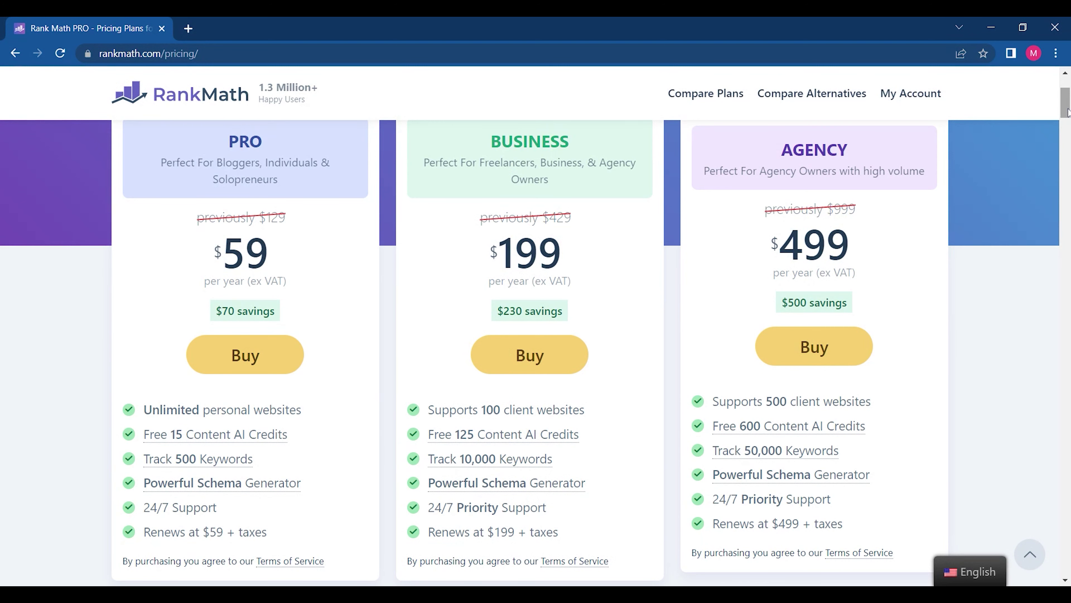
pyautogui.click(163, 95)
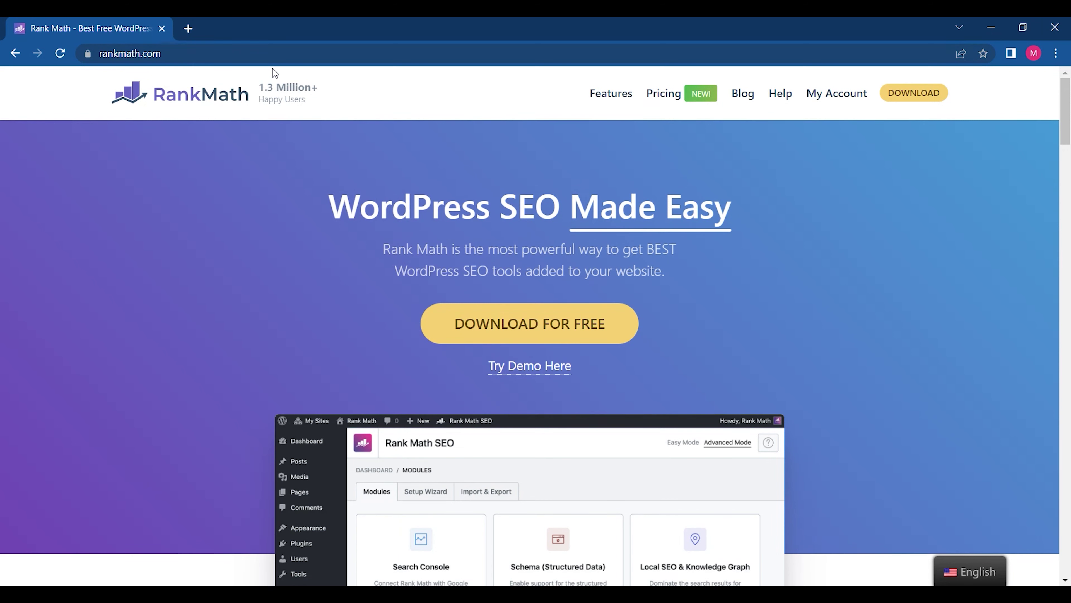
# - Read the homepage sections on what Rank Math is, its platform integrations, built-in modules, setup wizard, user interface and performance
pyautogui.scroll(-5, 1066, 112)
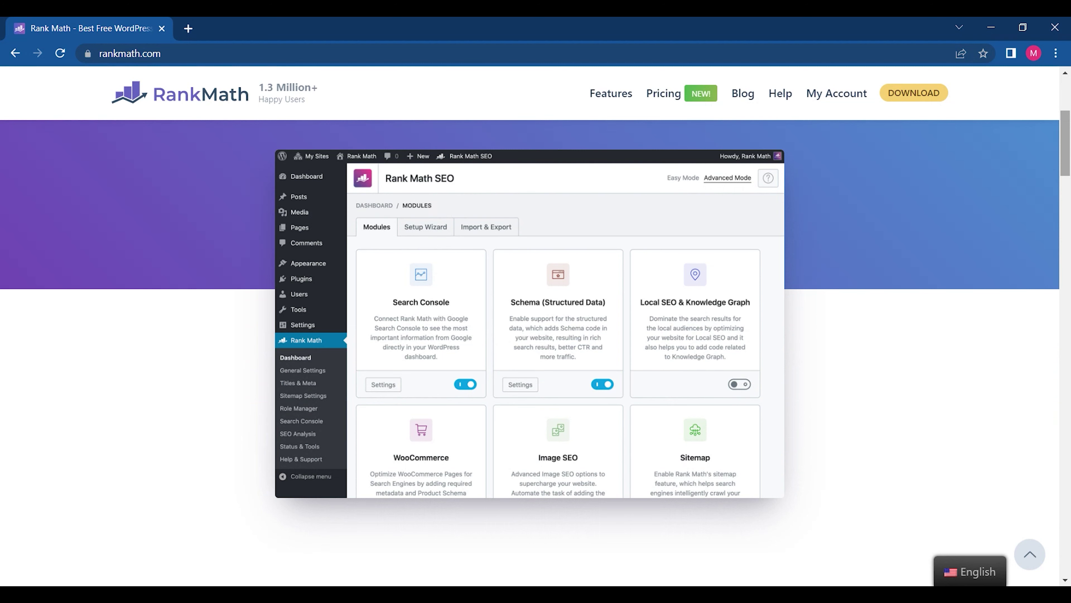
pyautogui.scroll(-5, 535, 337)
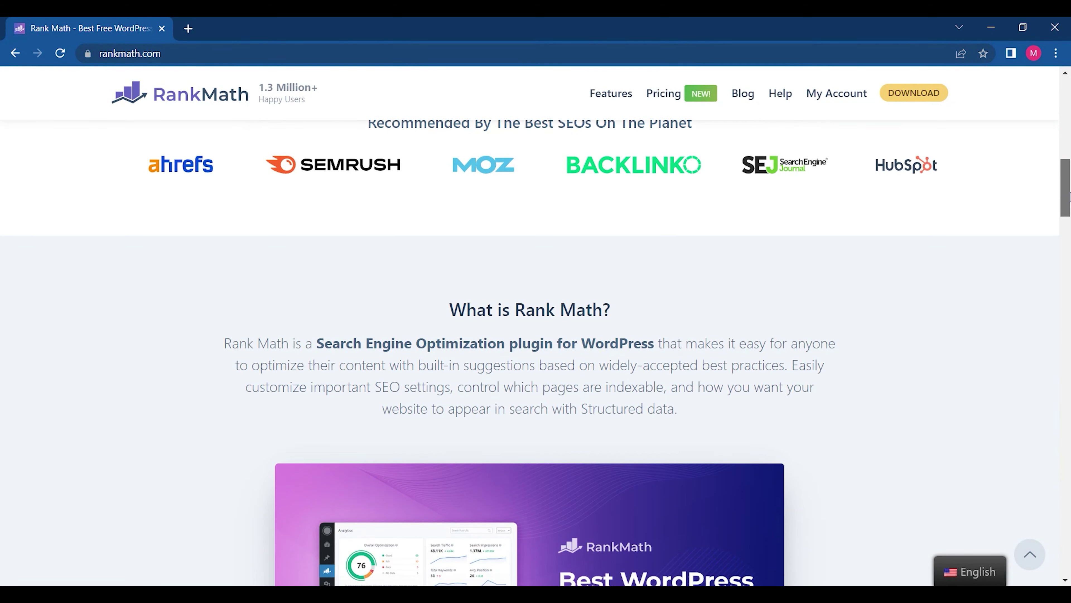
pyautogui.scroll(-10, 536, 353)
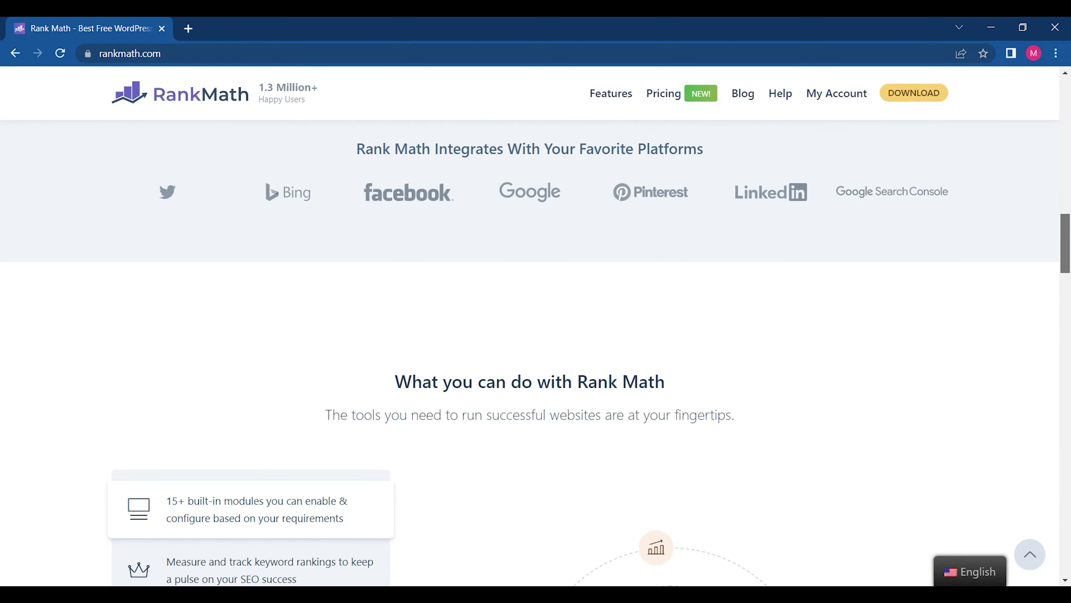
pyautogui.scroll(-6, 536, 352)
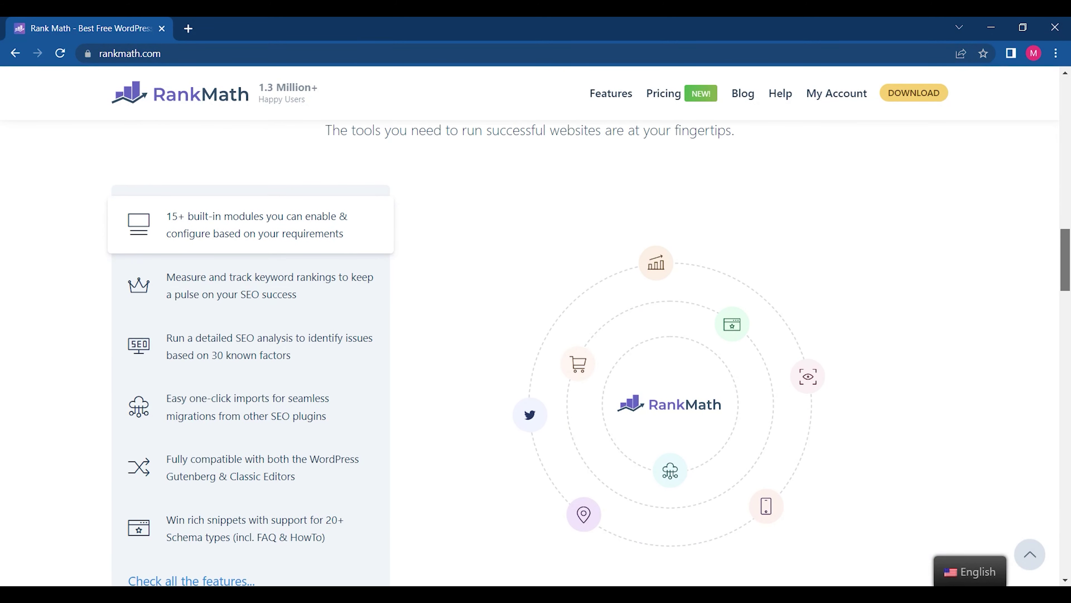
pyautogui.scroll(-1, 536, 352)
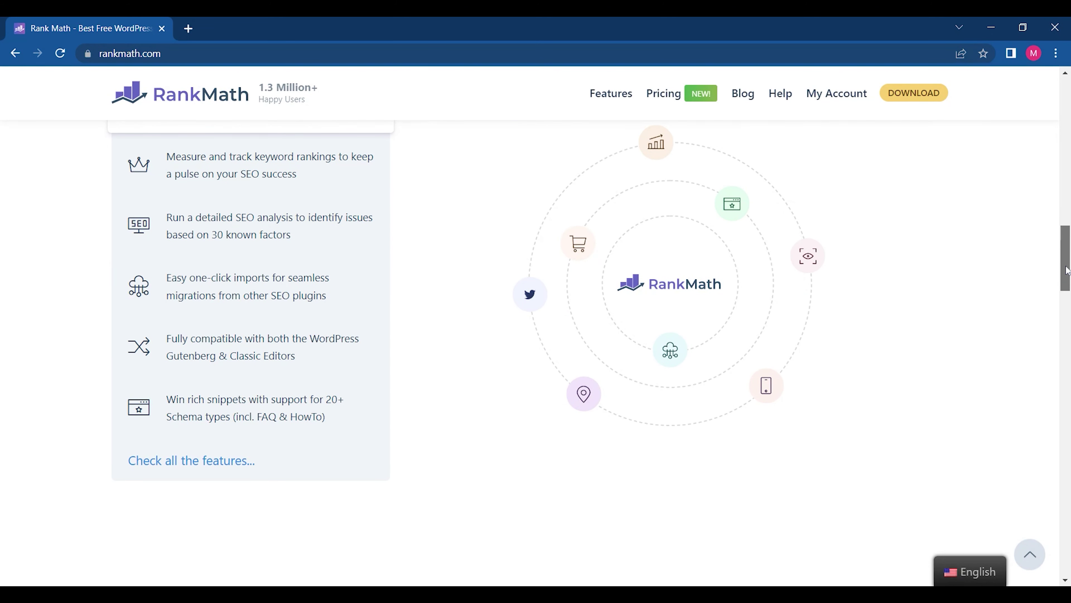
pyautogui.scroll(-14, 1069, 321)
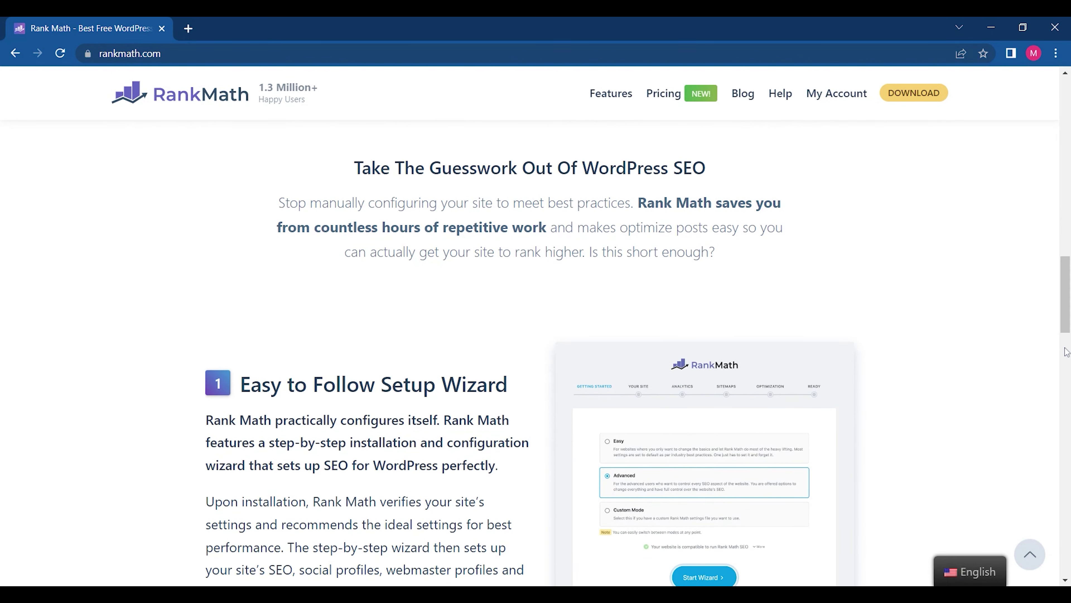
pyautogui.scroll(-4, 1067, 351)
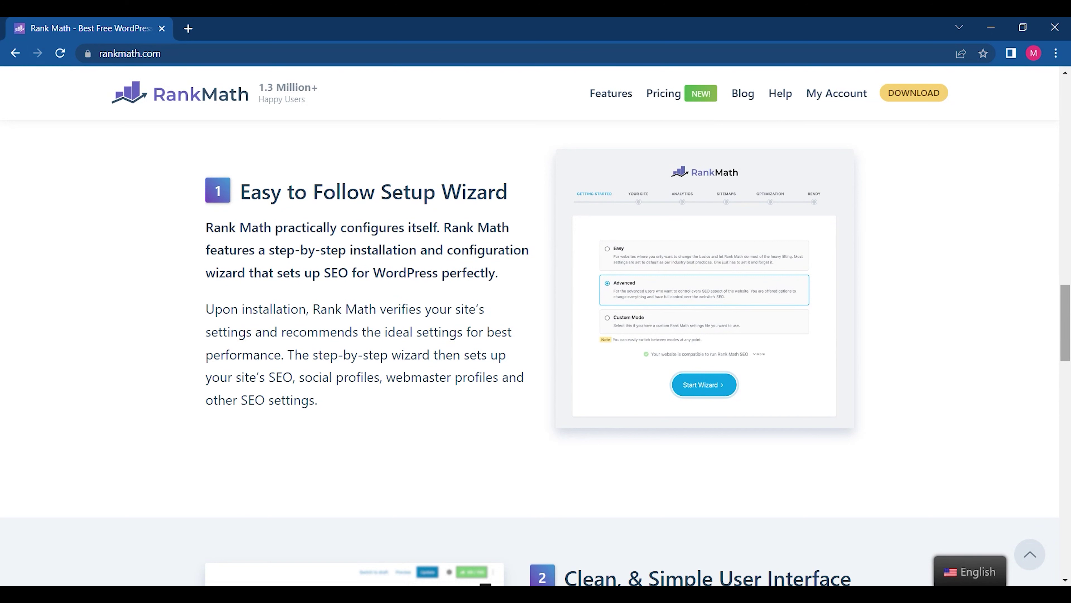
pyautogui.scroll(-7, 1069, 391)
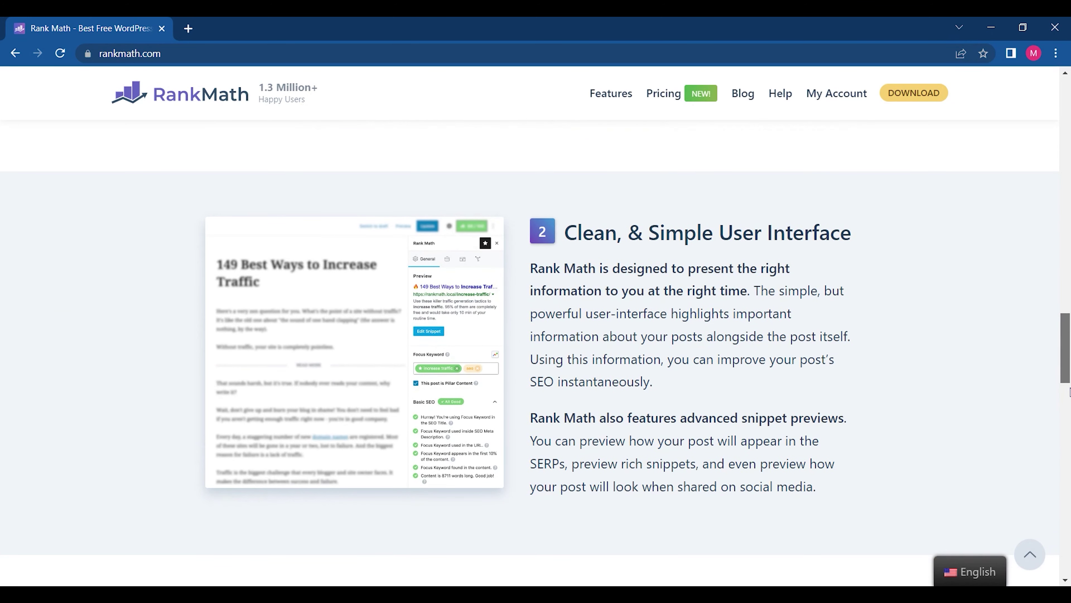
pyautogui.scroll(-8, 1070, 391)
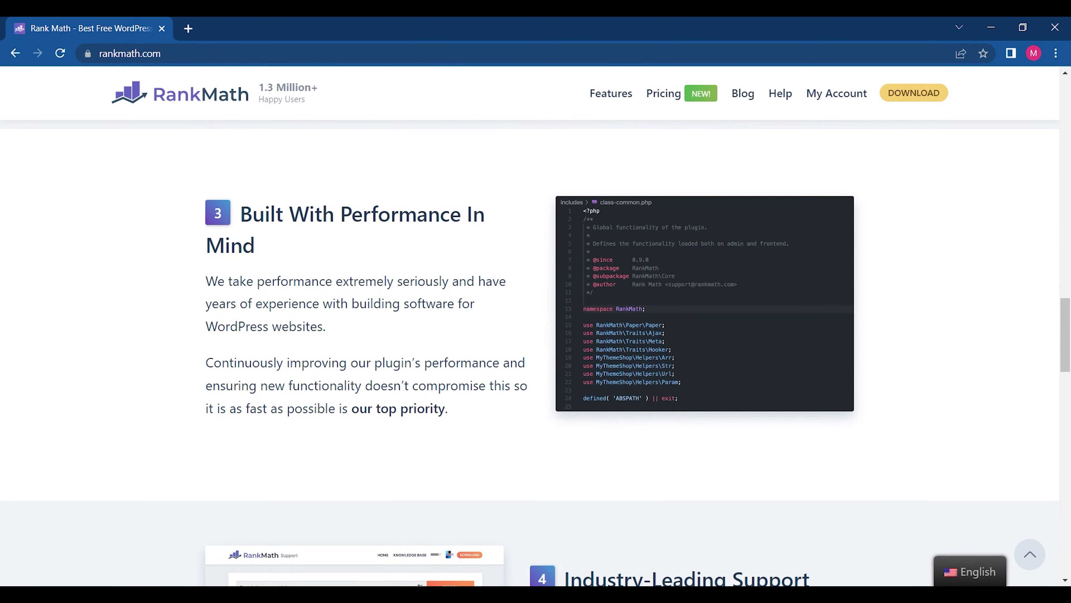
# - Review the homepage sections on industry-leading support, the all-in-one SEO solution and customer ratings
pyautogui.scroll(-16, 1064, 397)
pyautogui.scroll(9, 1063, 396)
pyautogui.scroll(1, 1064, 396)
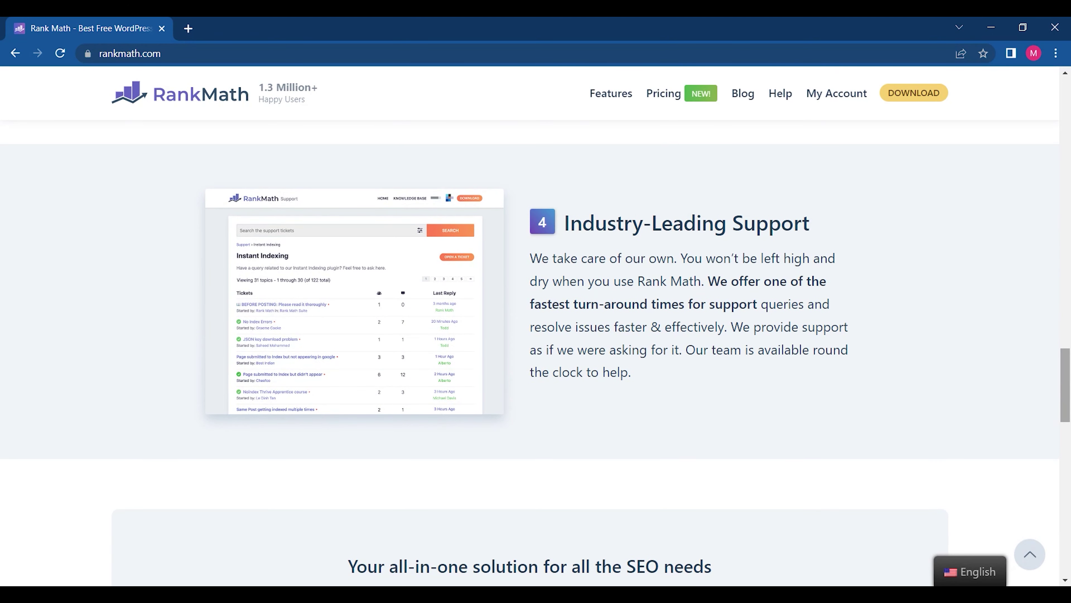
pyautogui.scroll(-12, 530, 325)
pyautogui.scroll(4, 530, 325)
pyautogui.scroll(4, 530, 325)
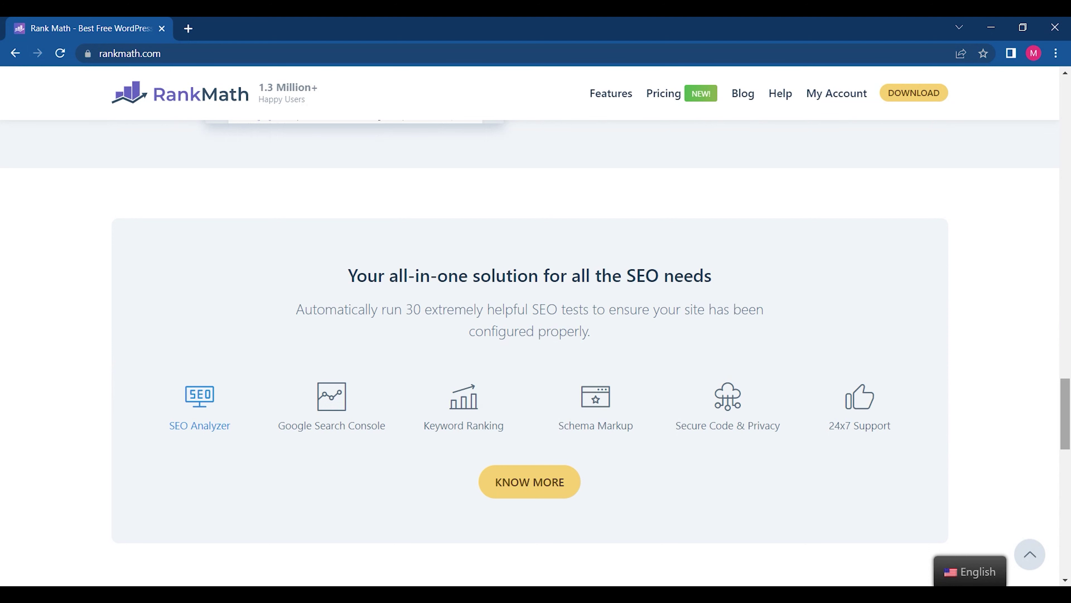
pyautogui.scroll(-7, 535, 359)
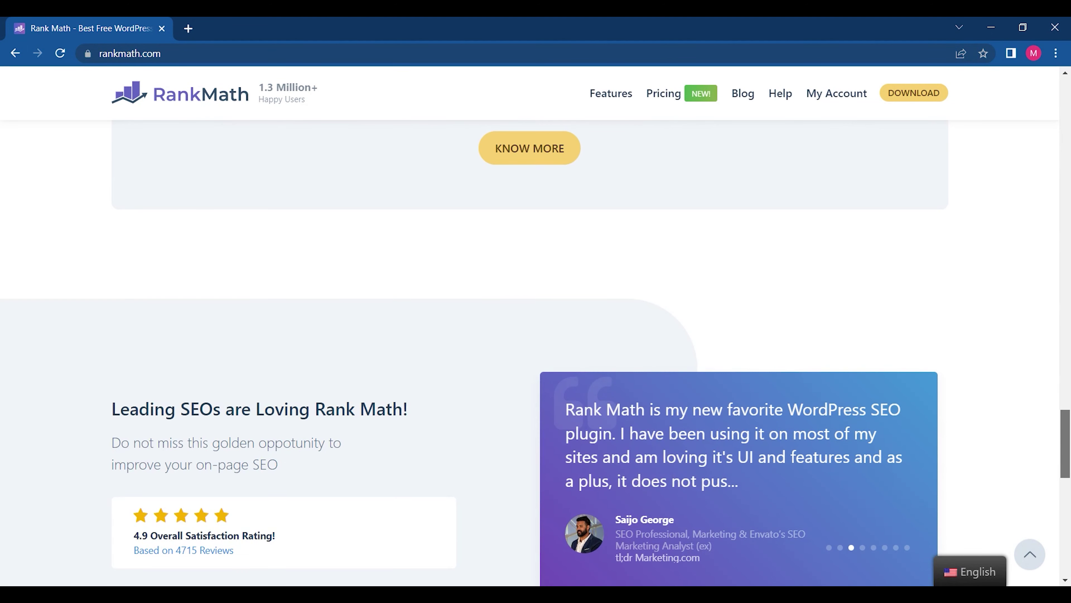
pyautogui.scroll(-7, 1070, 485)
pyautogui.scroll(20, 1066, 87)
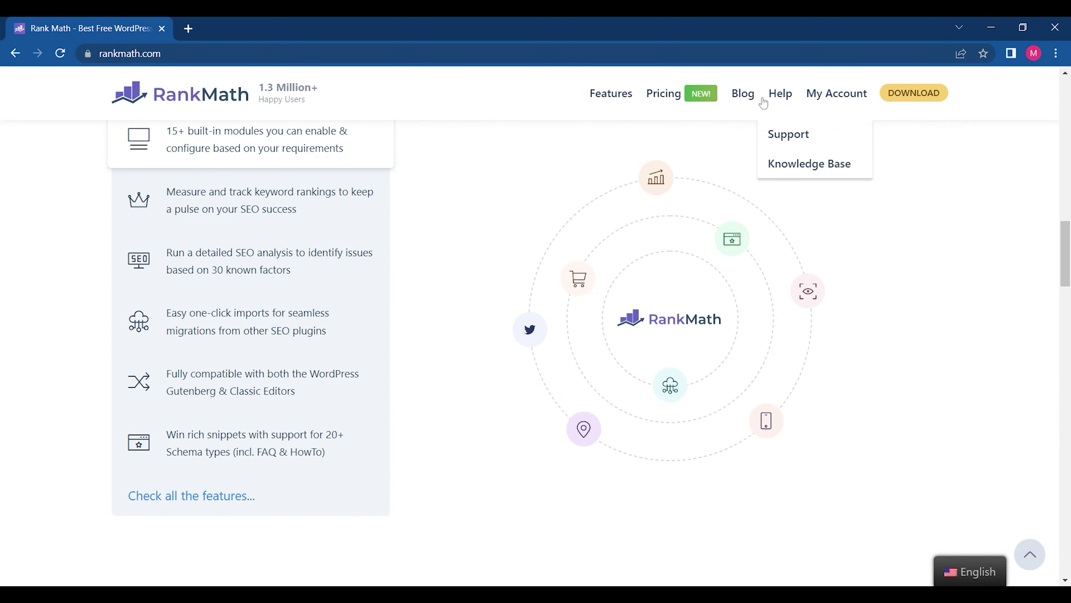
# - Open the Features page and read its first numbered features, including Content AI and the Advanced SEO Analytics Module
pyautogui.click(616, 93)
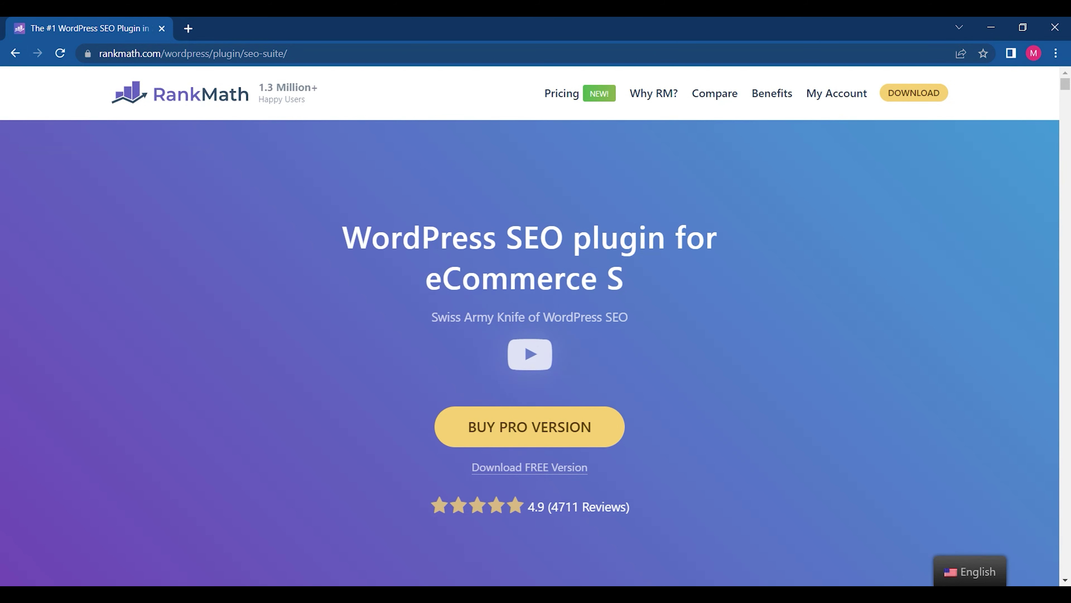
pyautogui.moveTo(1065, 85)
pyautogui.mouseDown()
pyautogui.moveTo(1050, 368)
pyautogui.moveTo(1066, 89)
pyautogui.mouseUp()
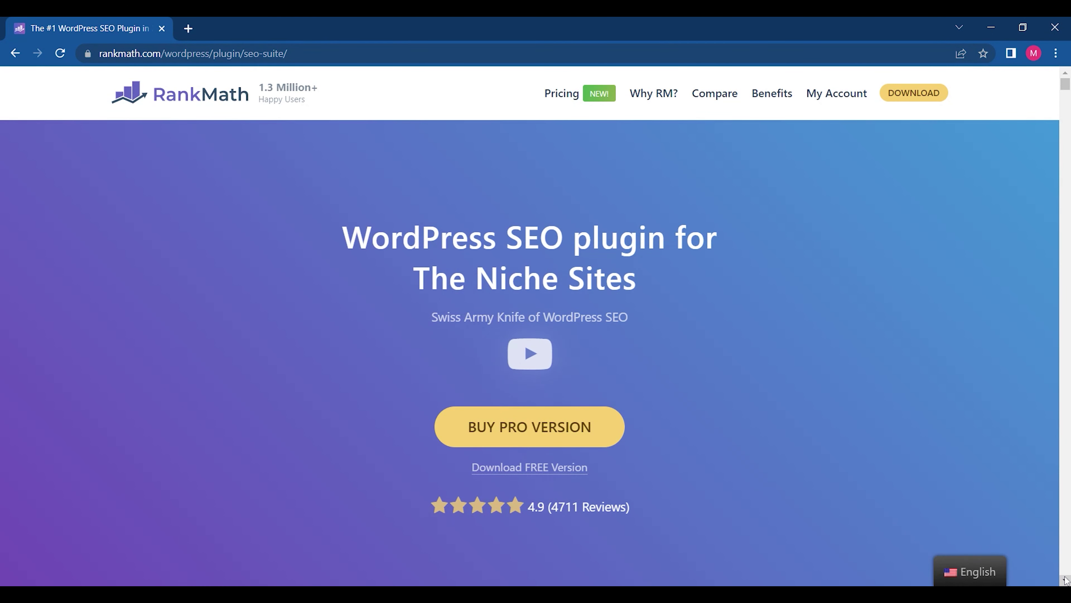
pyautogui.scroll(-8, 1066, 580)
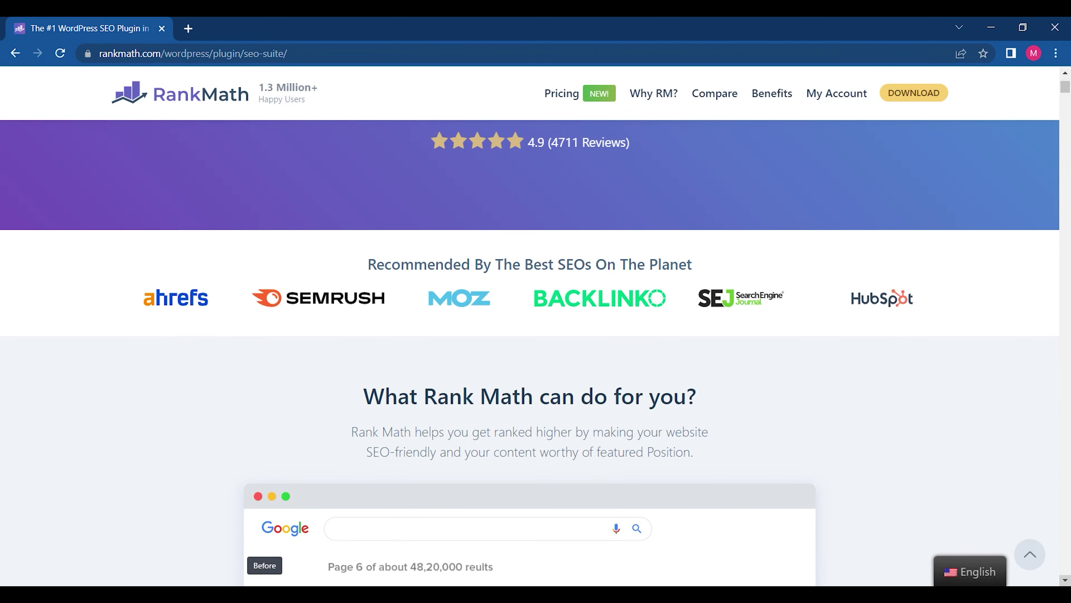
pyautogui.scroll(-6, 535, 355)
pyautogui.scroll(-20, 530, 352)
pyautogui.scroll(-15, 530, 353)
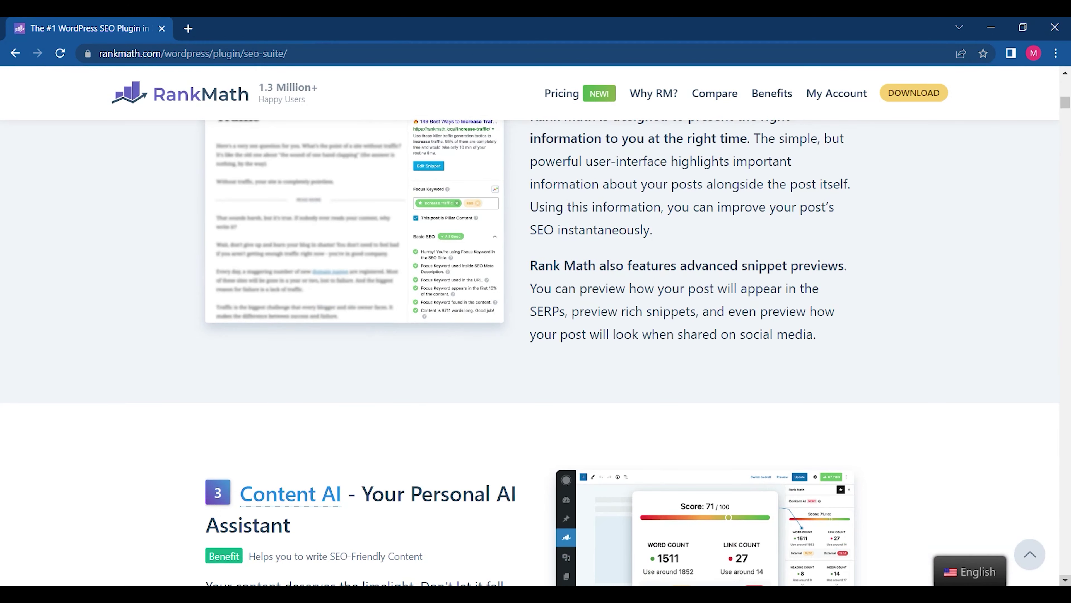
pyautogui.scroll(-7, 530, 352)
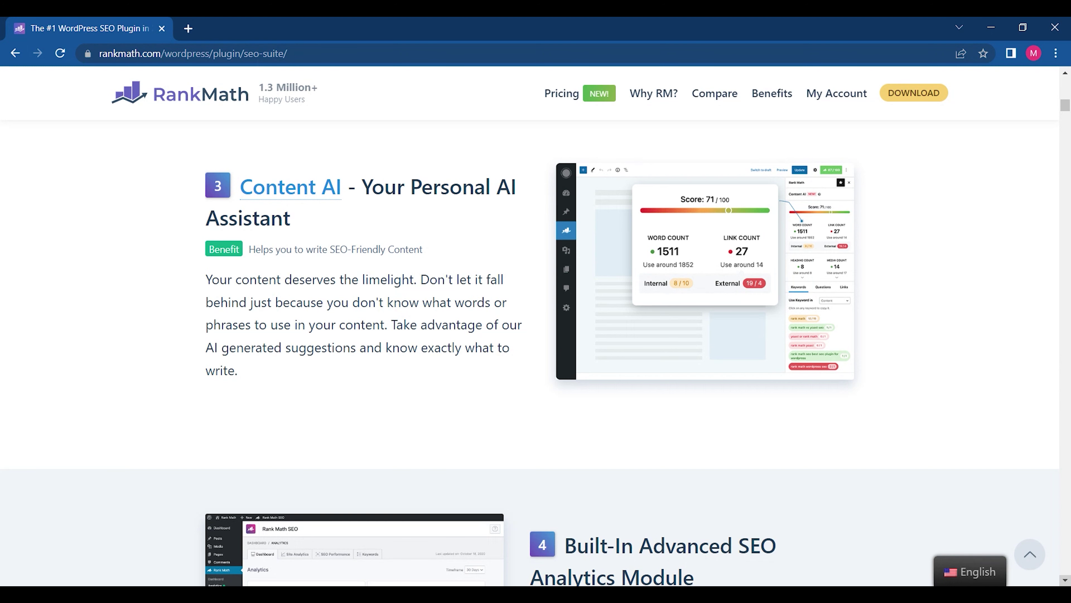
pyautogui.scroll(-5, 530, 362)
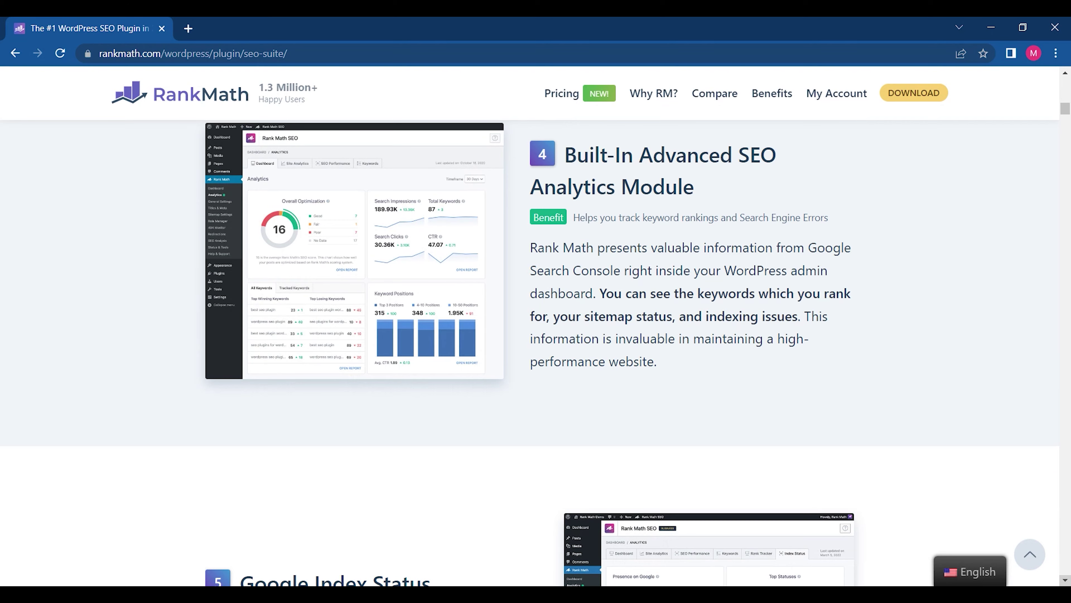
# - Read features 5 to 9 on Google Index Status, Google Analytics 4 integration, Rank Tracker, position history and ranking keywords for posts
pyautogui.scroll(-10, 530, 352)
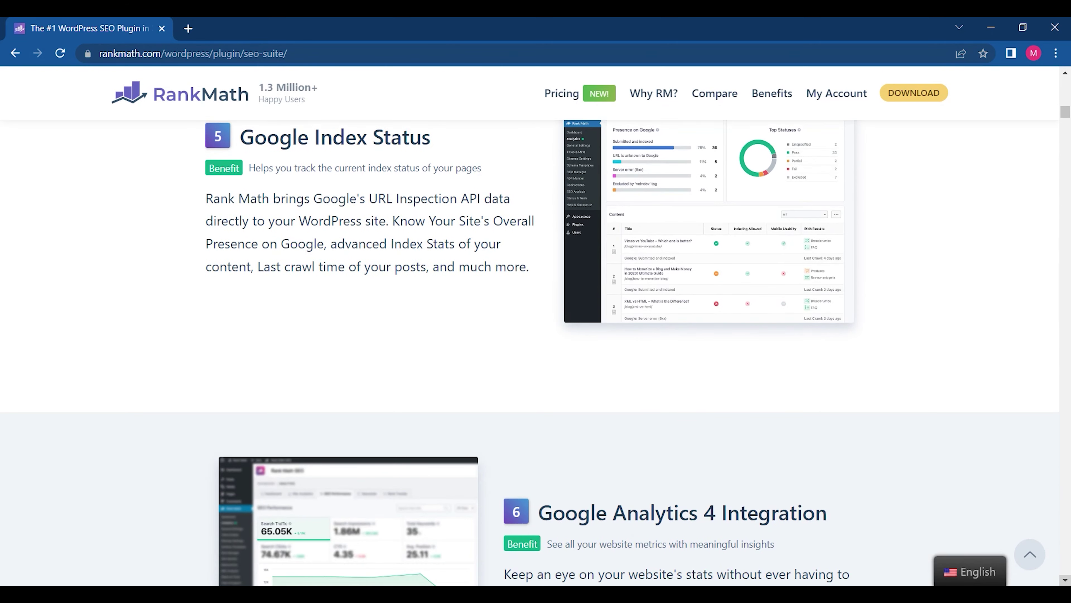
pyautogui.scroll(-7, 530, 352)
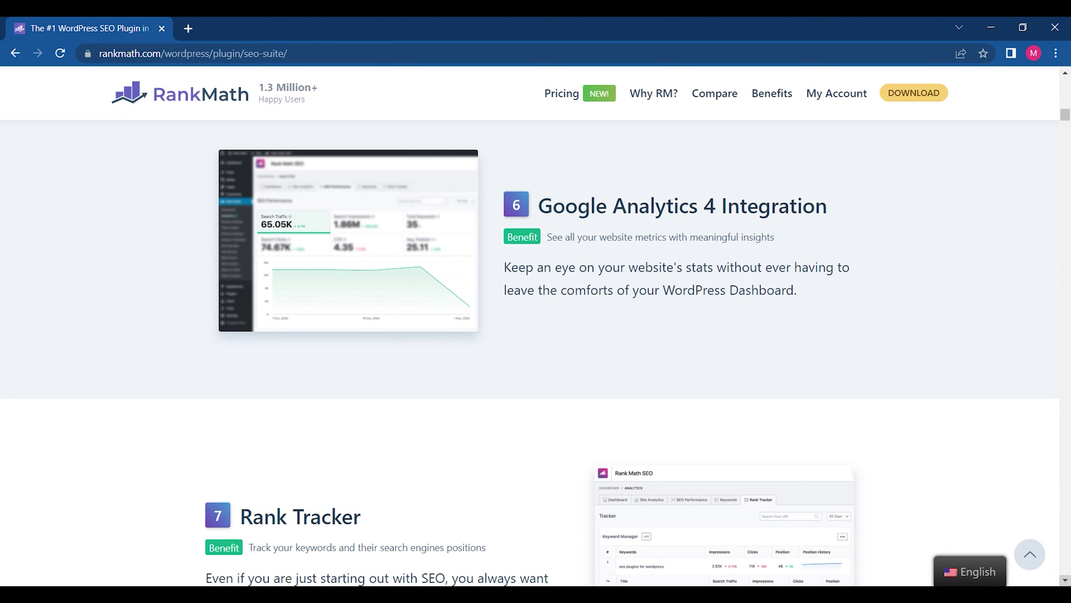
pyautogui.scroll(-5, 530, 363)
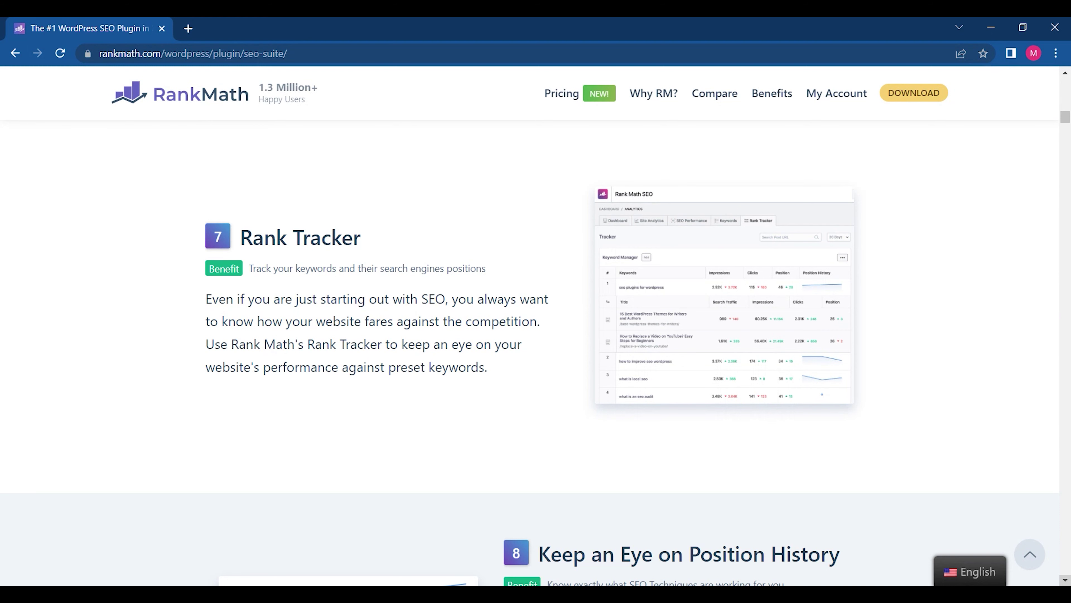
pyautogui.scroll(-7, 536, 337)
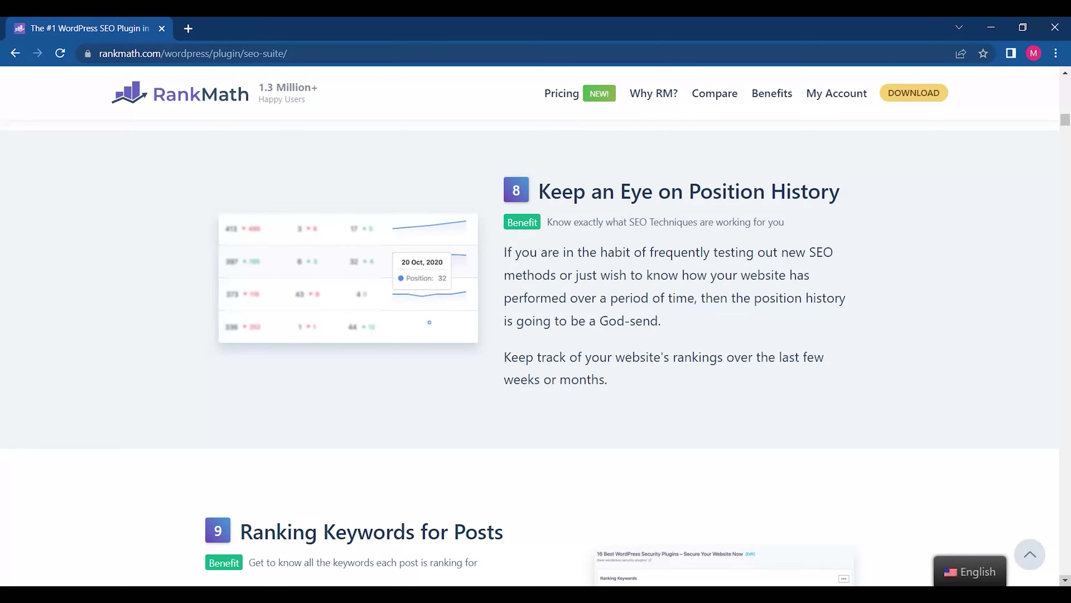
pyautogui.scroll(-6, 530, 352)
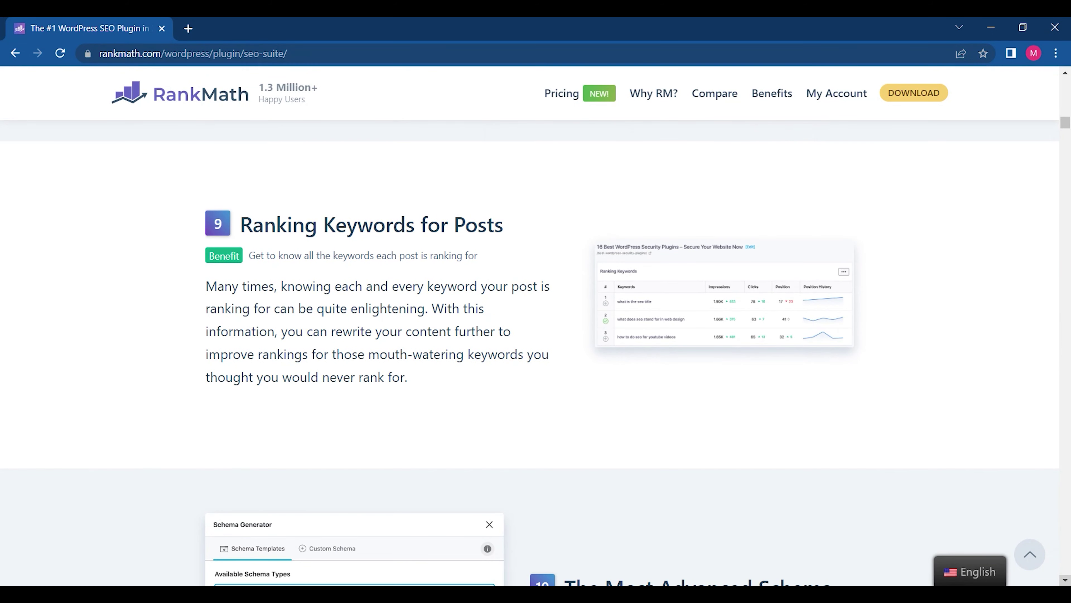
# - Read features 10 to 14 on the Schema Generator, schema import, markup validation, Custom Schema Builder and templates with display conditions
pyautogui.scroll(-8, 530, 354)
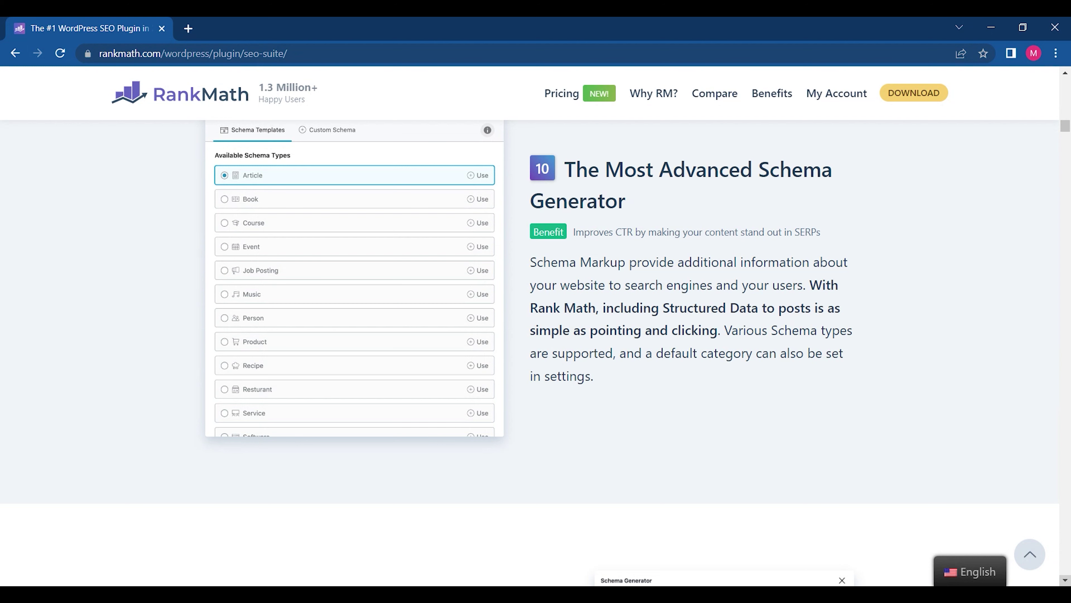
pyautogui.scroll(-10, 535, 355)
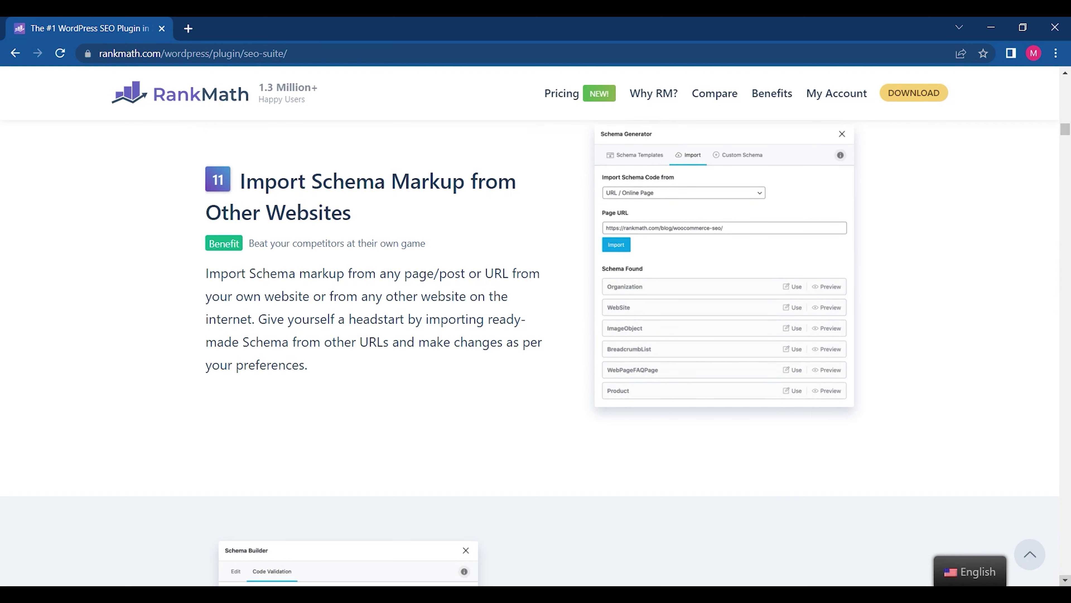
pyautogui.scroll(-3, 536, 355)
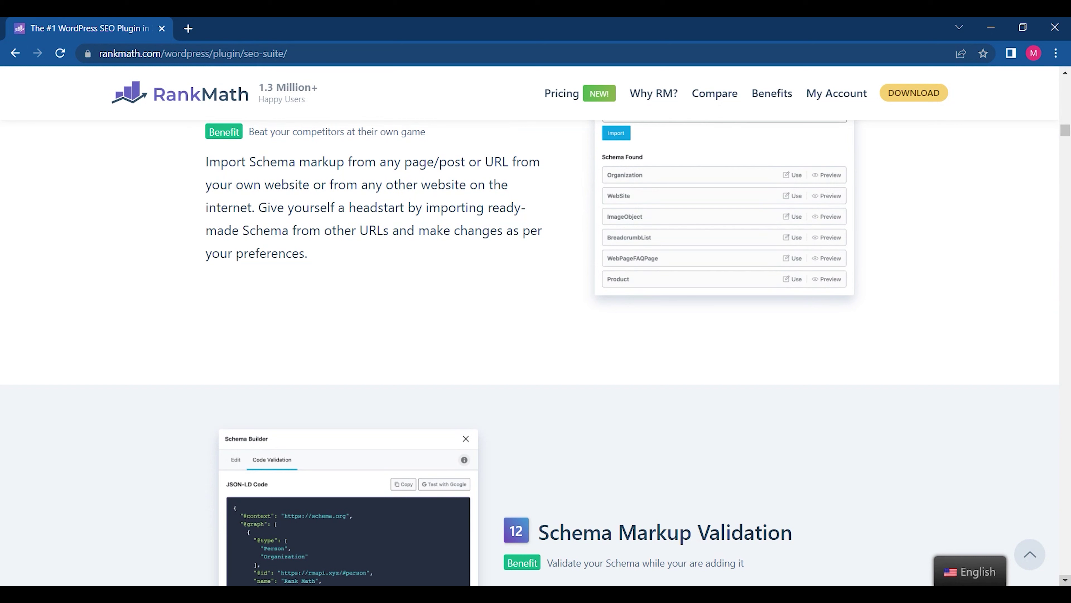
pyautogui.scroll(-7, 536, 355)
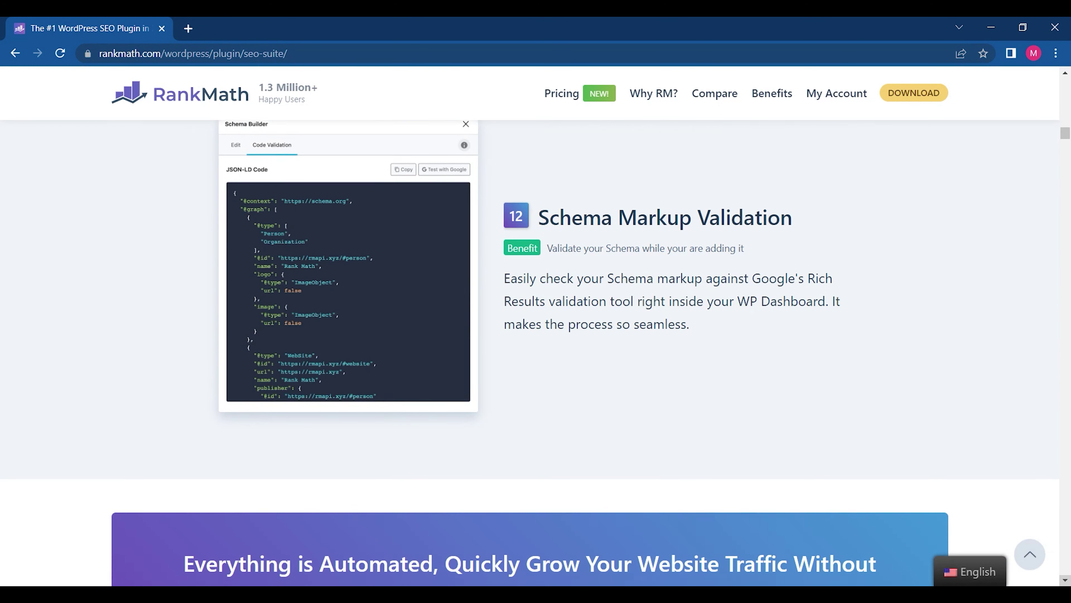
pyautogui.scroll(-12, 535, 352)
pyautogui.scroll(-3, 530, 352)
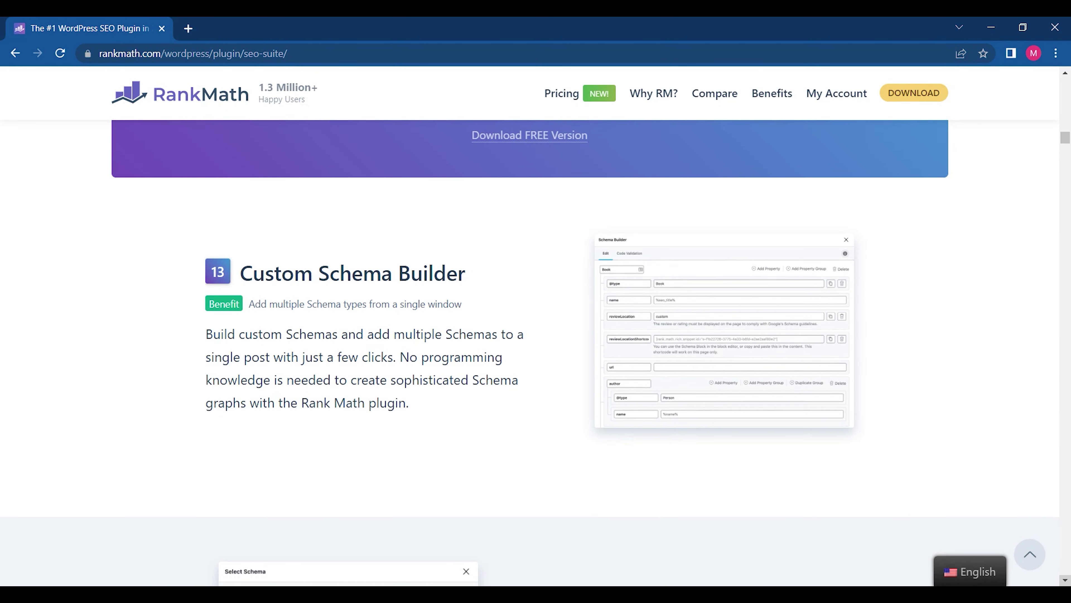
pyautogui.scroll(-6, 530, 353)
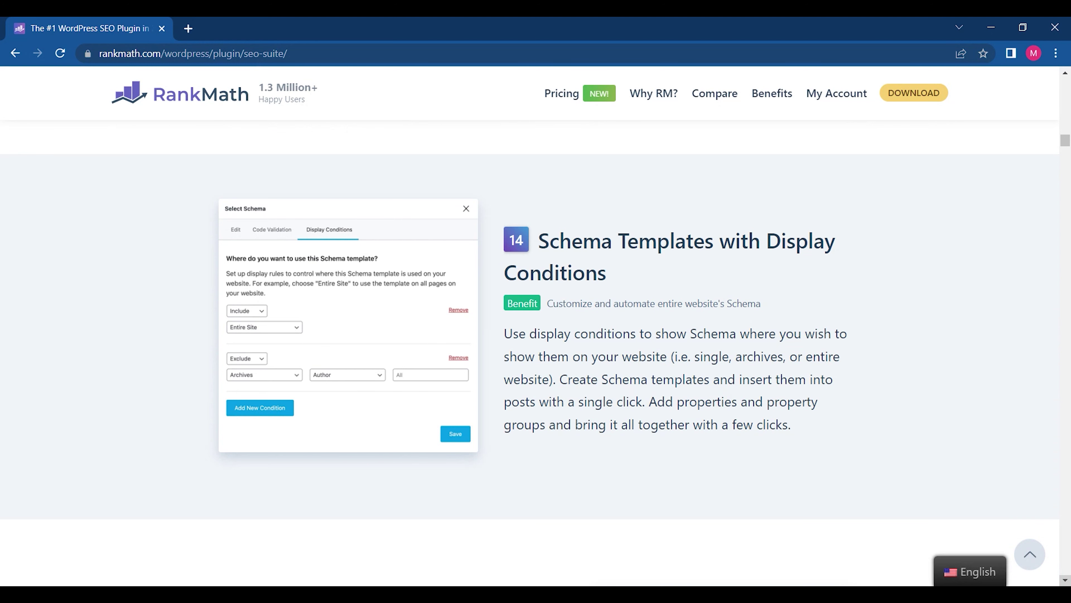
# - Skim the individual schema types in features 15 to 22, from Article and Product Schema through the FAQ and HowTo Schema Blocks
pyautogui.scroll(-10, 530, 355)
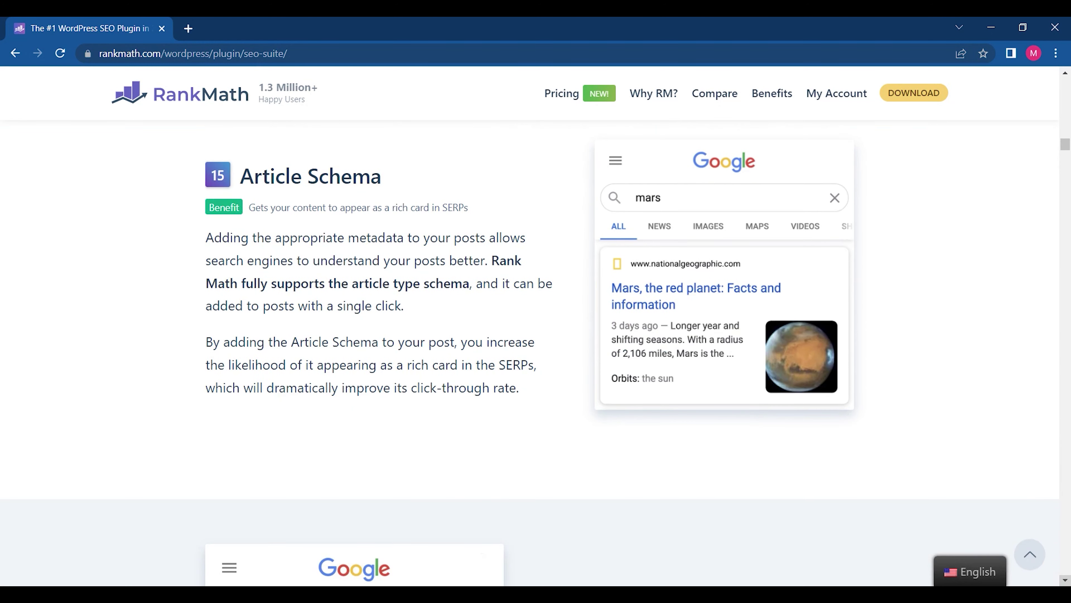
pyautogui.scroll(-10, 530, 353)
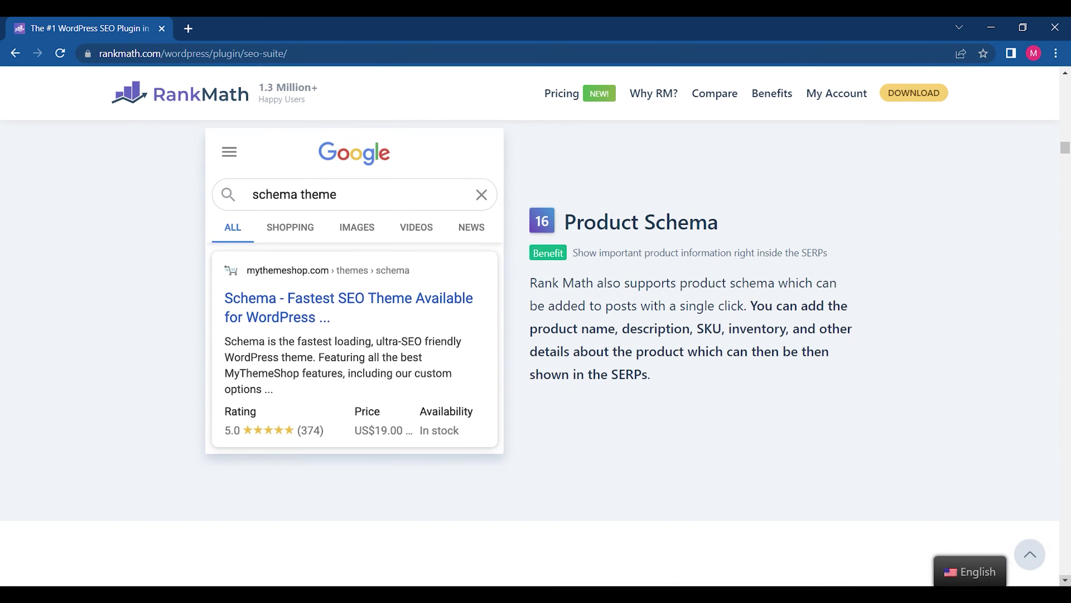
pyautogui.scroll(-10, 530, 353)
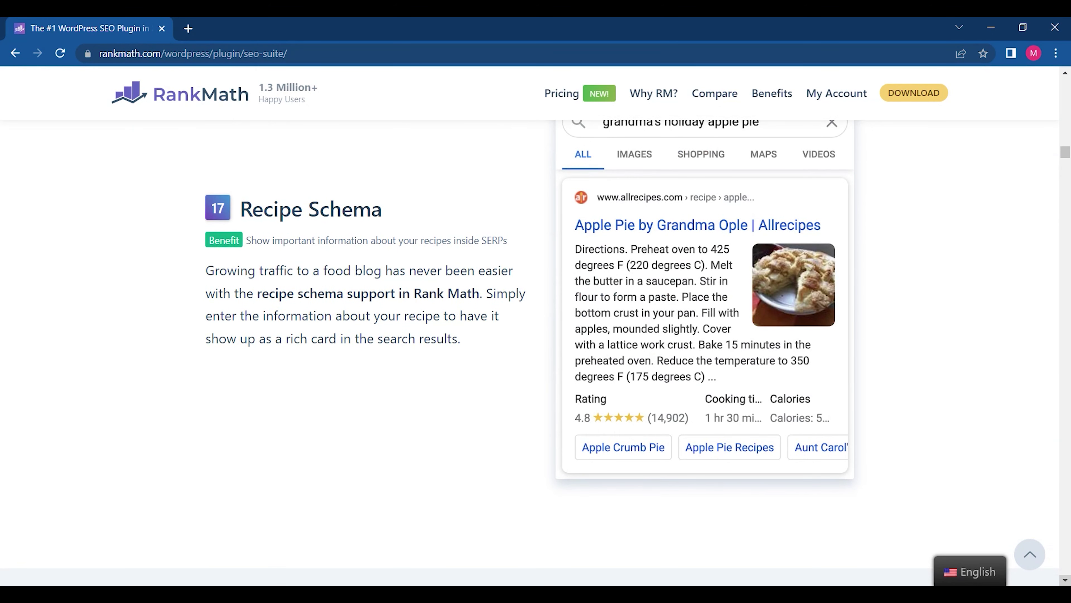
pyautogui.scroll(-10, 530, 353)
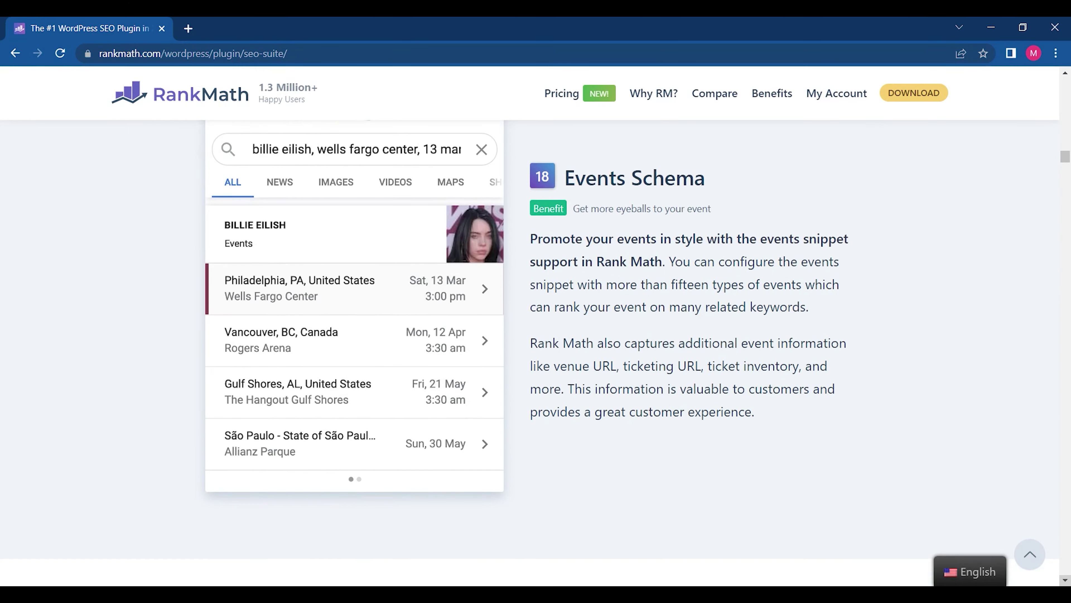
pyautogui.scroll(-20, 530, 353)
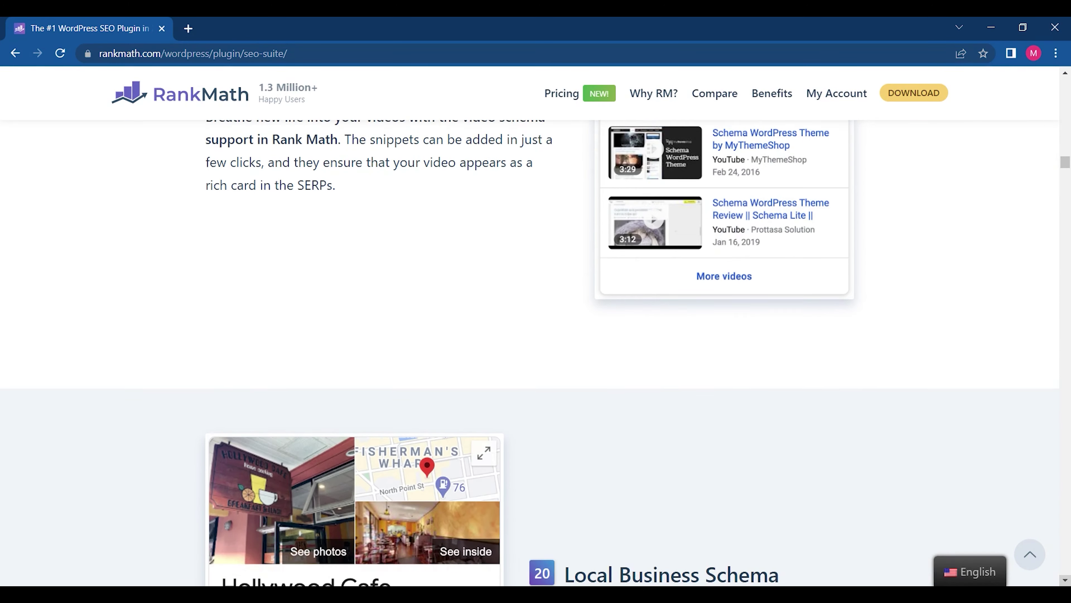
pyautogui.scroll(-10, 530, 353)
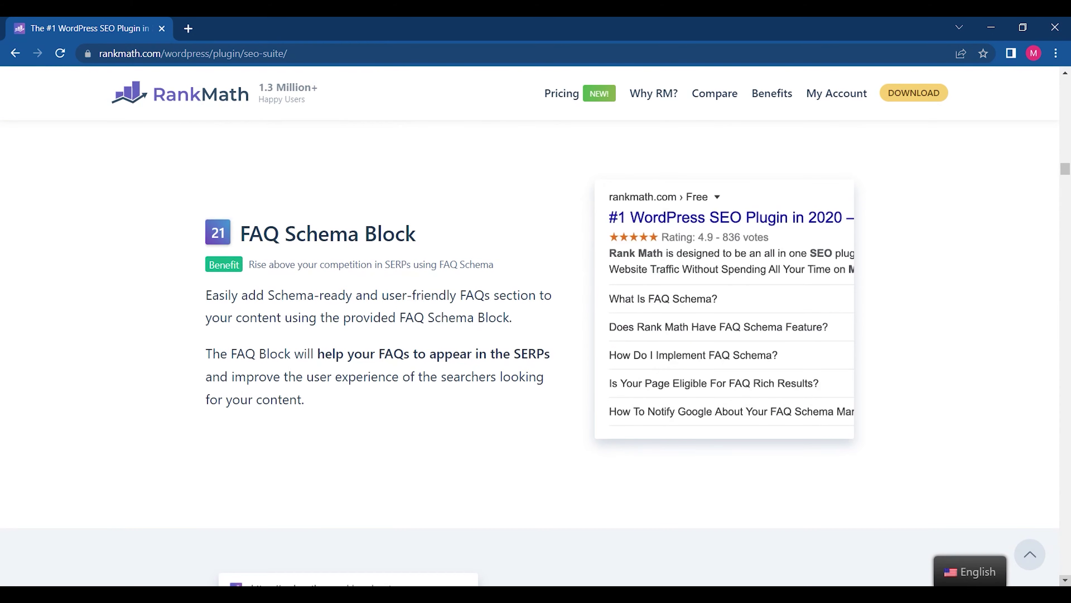
pyautogui.scroll(-10, 530, 353)
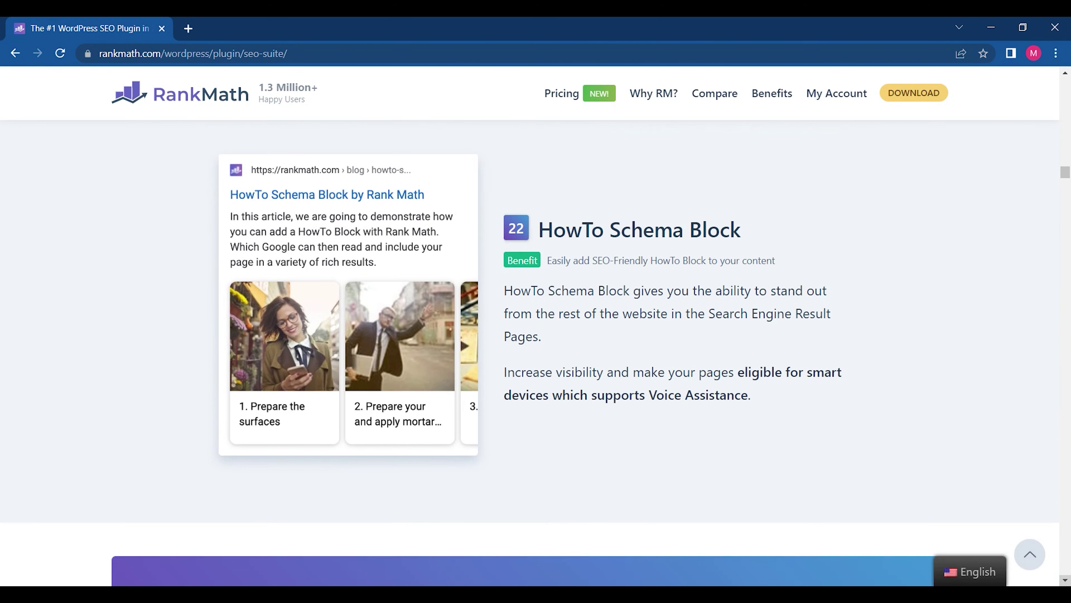
# - Review features 23 to 29, covering Knowledge Graph metadata, the Google Trends tool, XML and News sitemaps, and image SEO
pyautogui.scroll(-10, 530, 353)
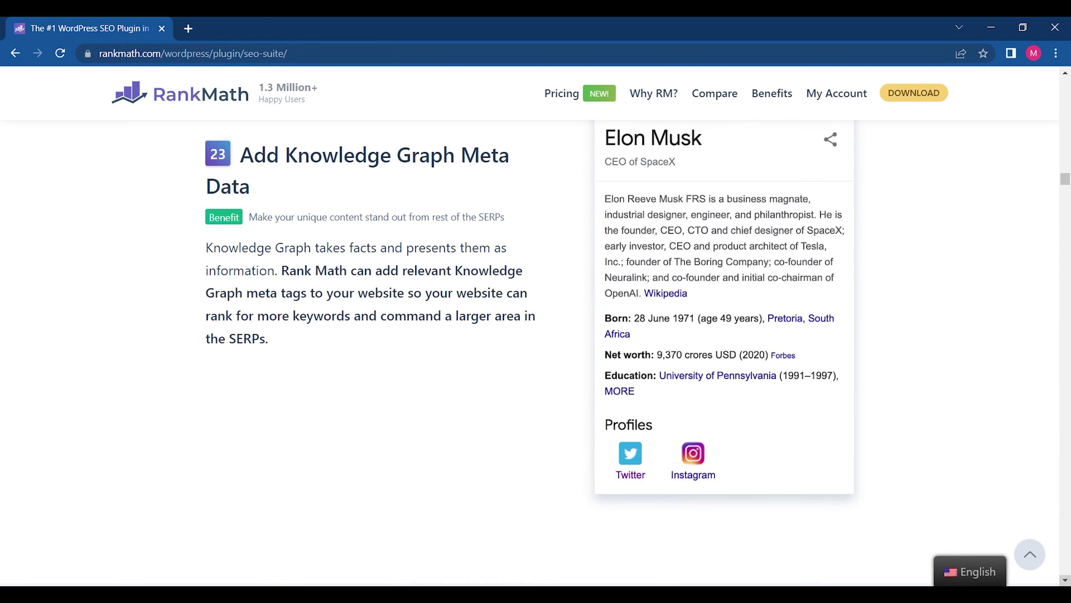
pyautogui.scroll(-10, 530, 353)
pyautogui.scroll(-10, 530, 354)
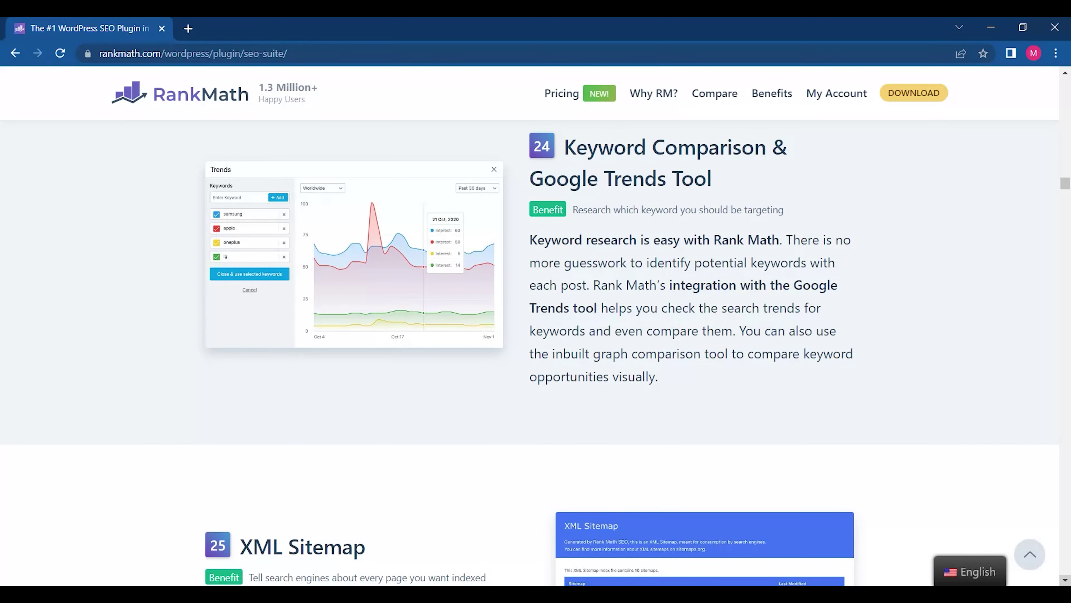
pyautogui.scroll(-10, 530, 353)
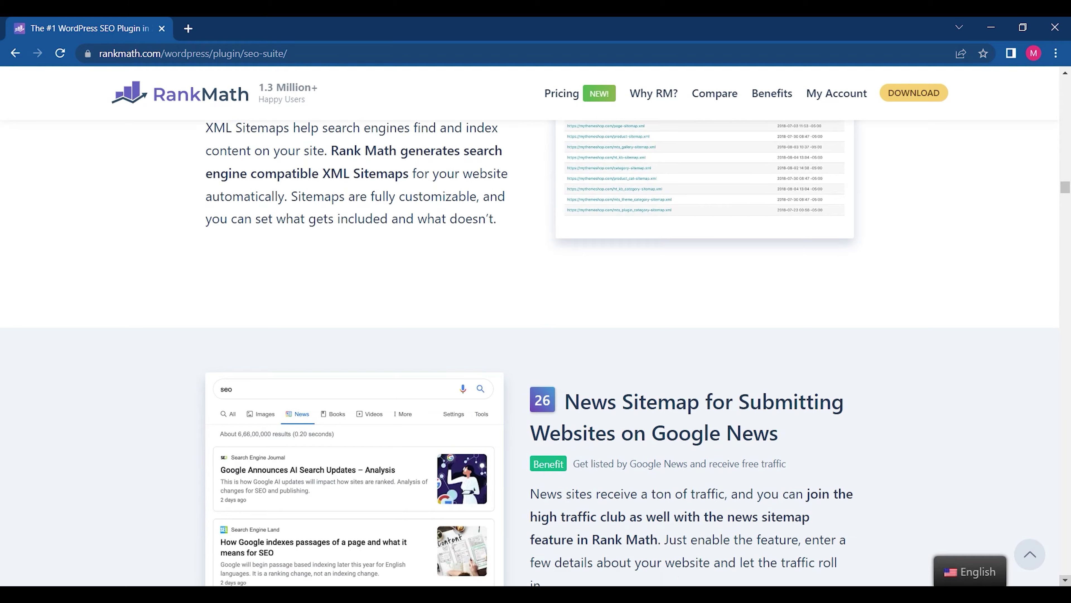
pyautogui.scroll(-10, 530, 354)
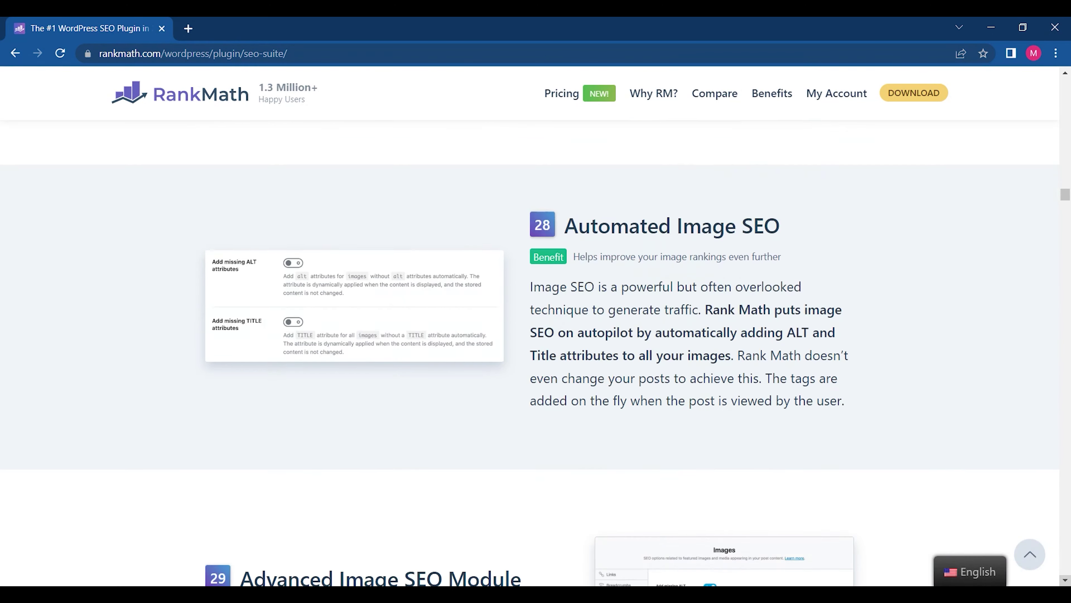
pyautogui.scroll(-2, 530, 353)
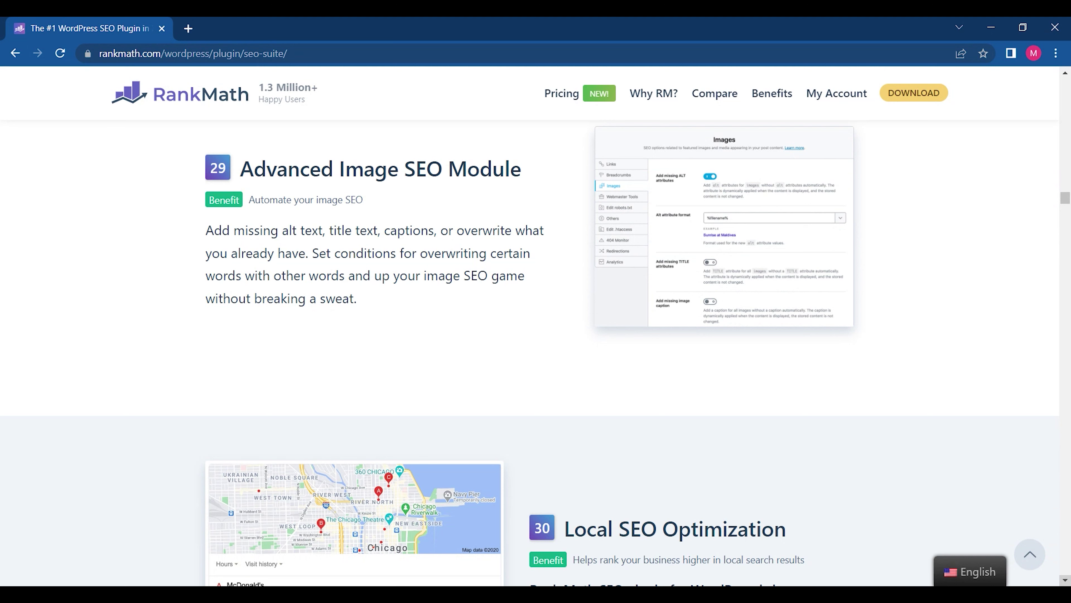
pyautogui.scroll(-8, 530, 353)
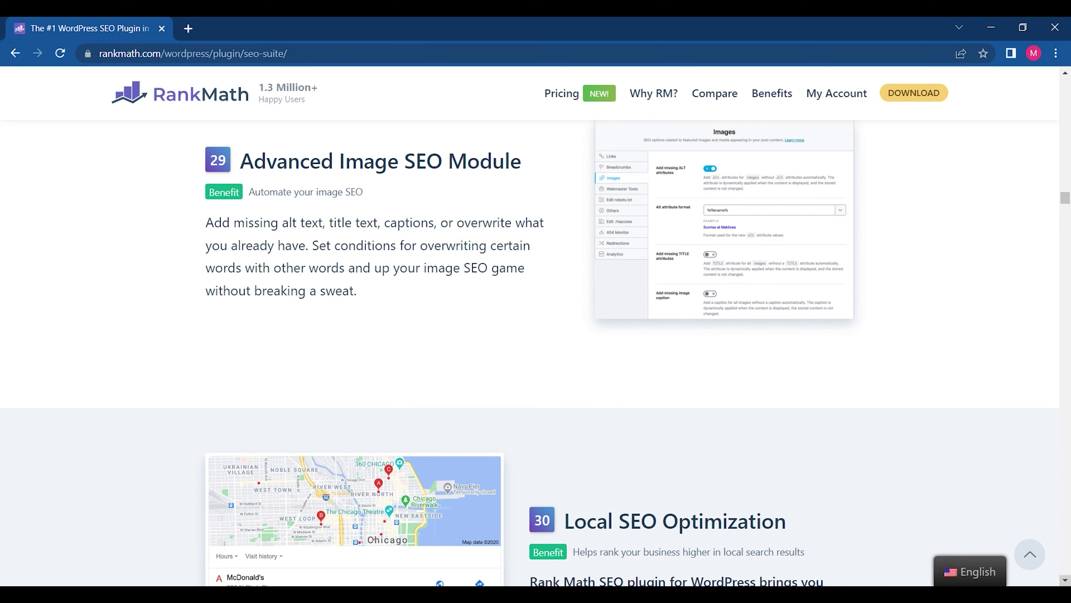
# - Read the local business features 30 to 33, covering Local SEO, multiple locations, the contact information shortcode and the Advanced Block
pyautogui.scroll(1, 530, 353)
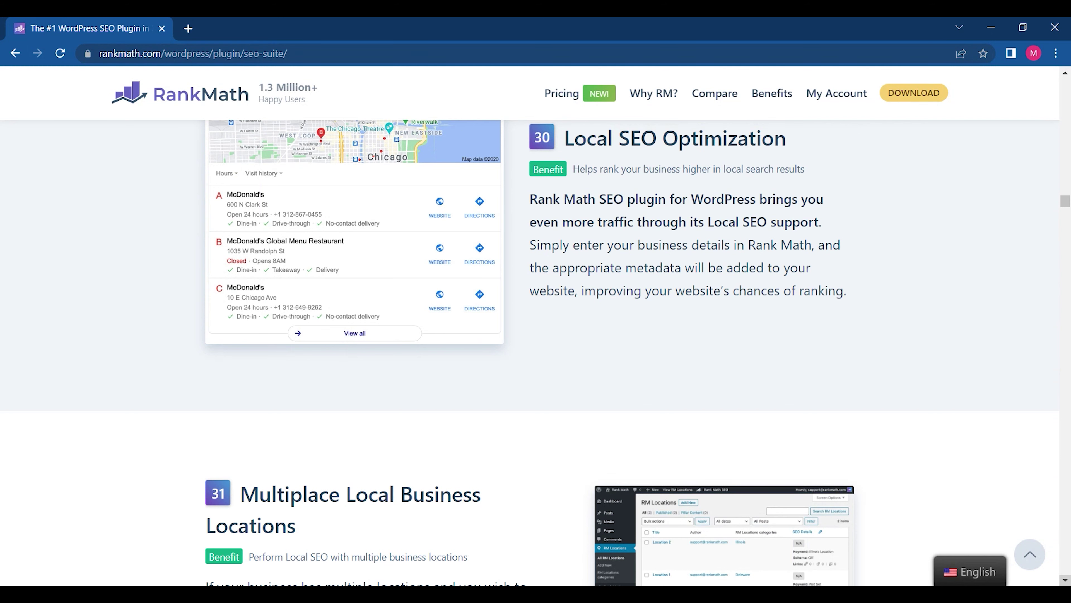
pyautogui.scroll(-5, 530, 353)
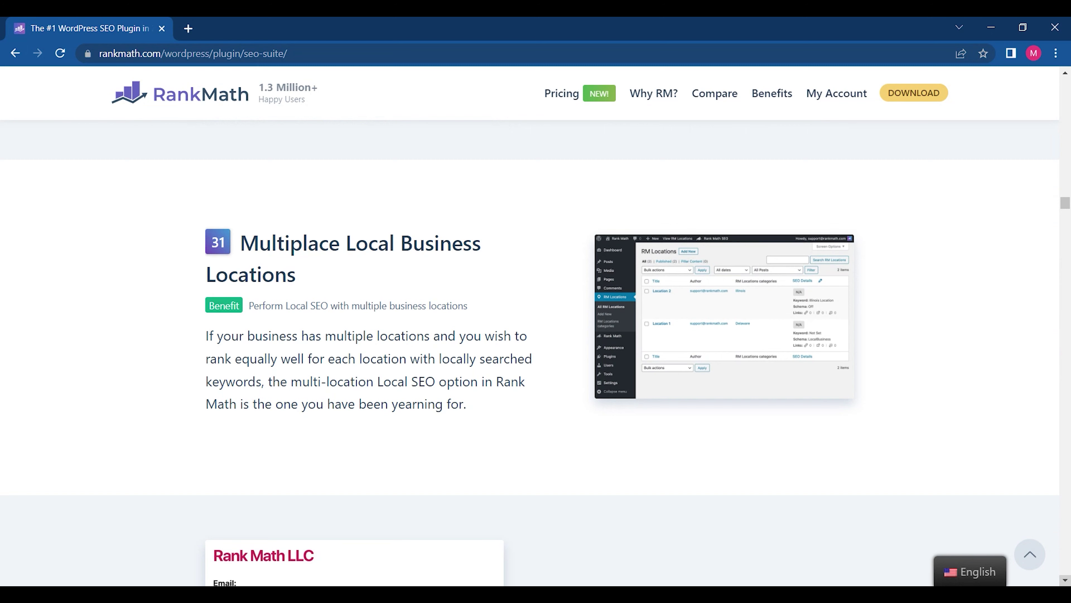
pyautogui.scroll(-6, 530, 359)
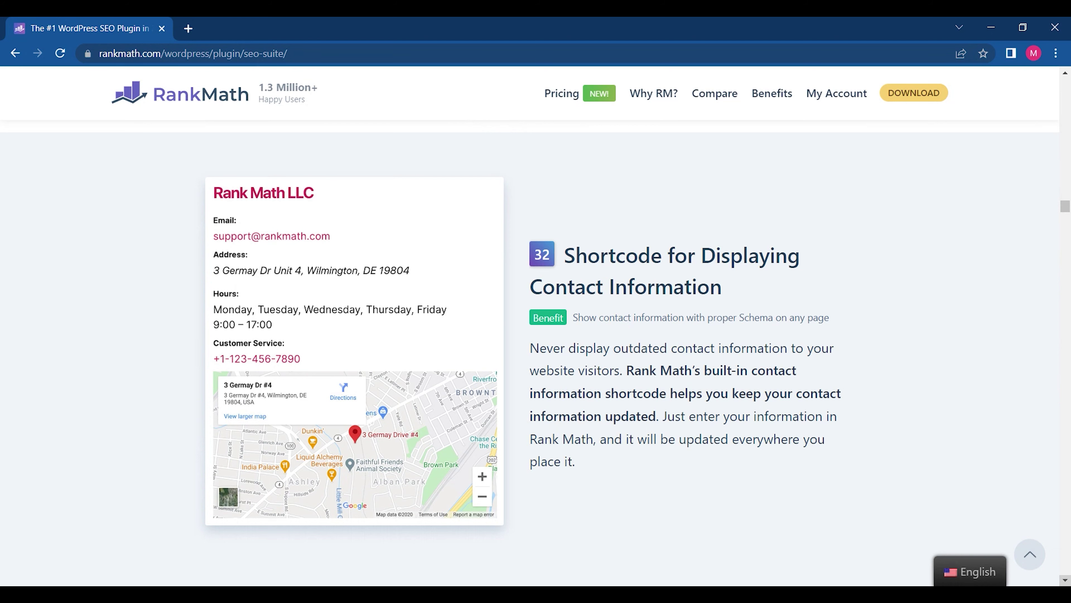
pyautogui.scroll(-10, 535, 354)
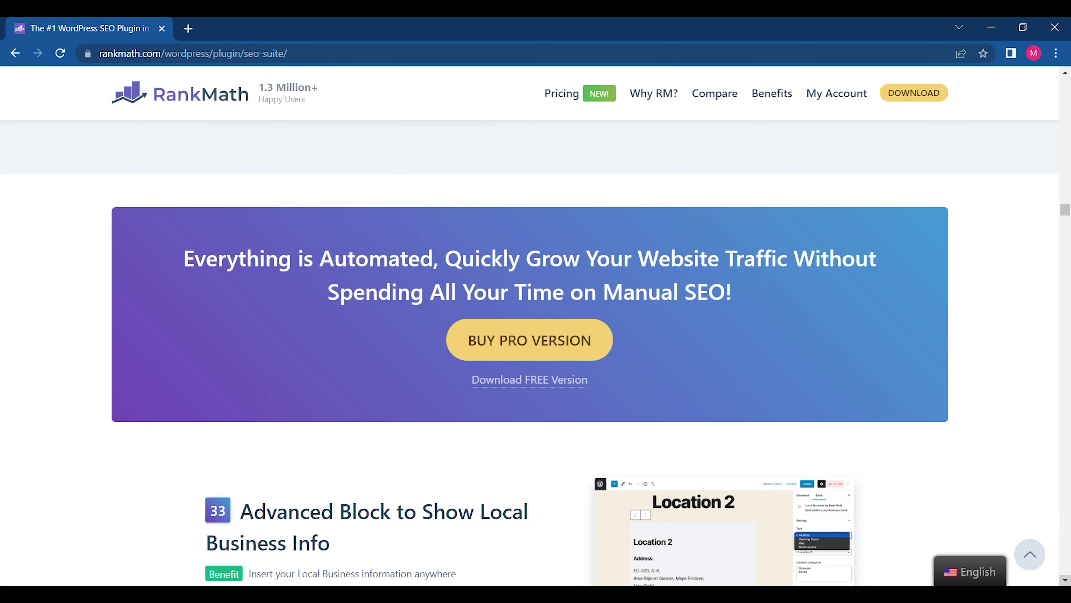
pyautogui.scroll(-7, 536, 354)
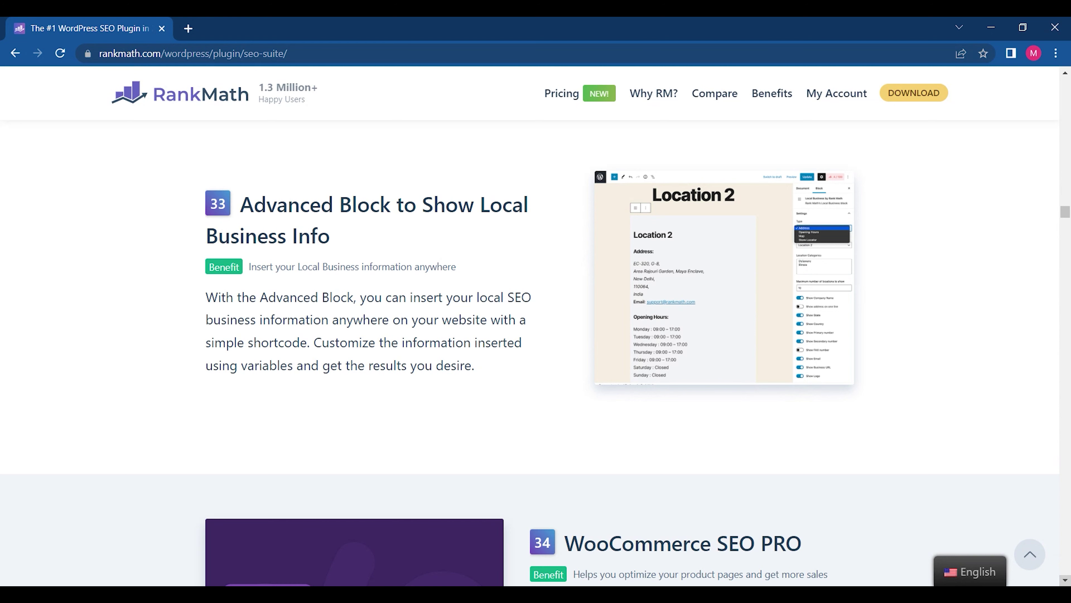
# - Read features 34 to 37 on WooCommerce SEO PRO, Easy Digital Downloads SEO, focus keyword analysis and the SEO Analysis Tool
pyautogui.scroll(-6, 530, 365)
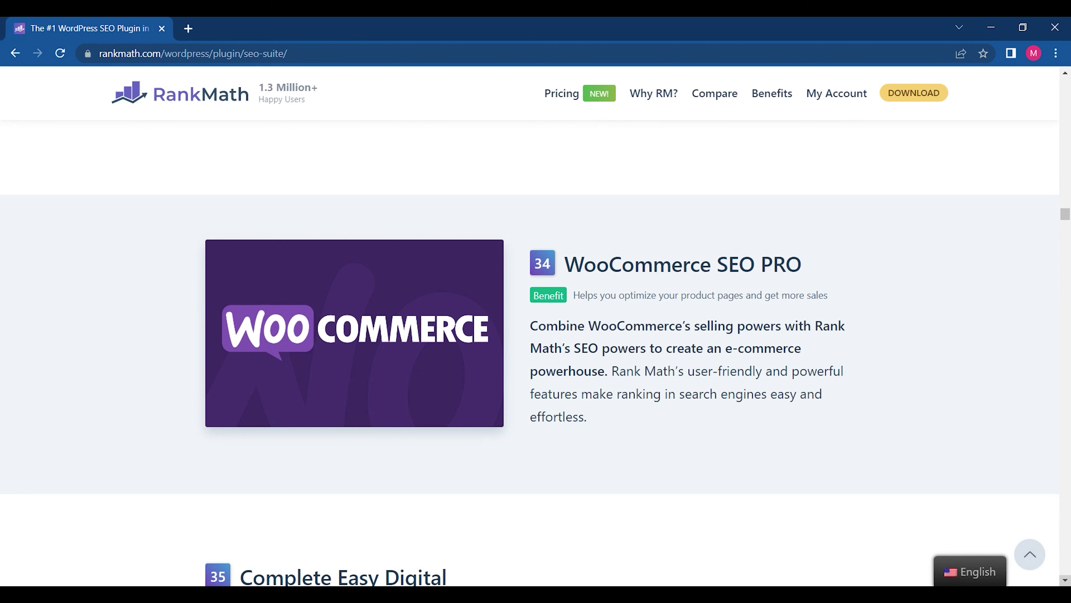
pyautogui.scroll(-5, 530, 377)
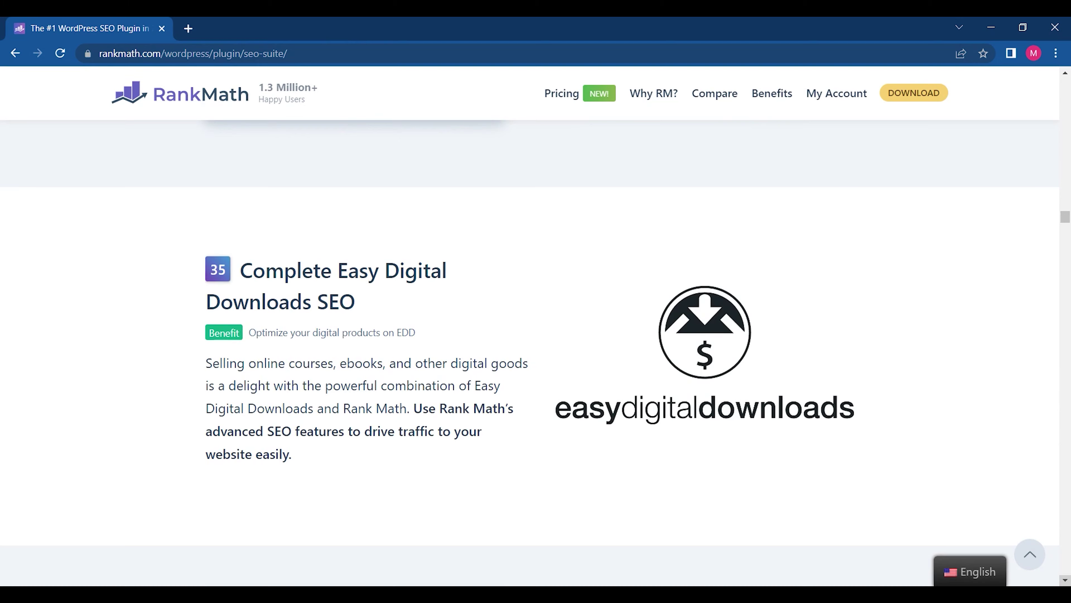
pyautogui.scroll(-5, 530, 355)
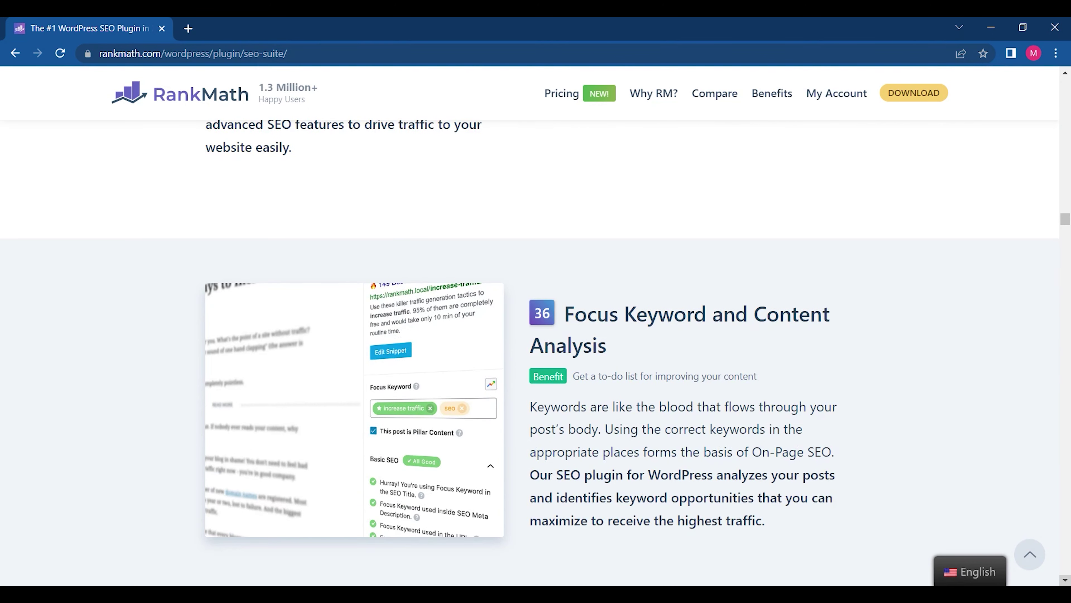
pyautogui.scroll(4, 530, 341)
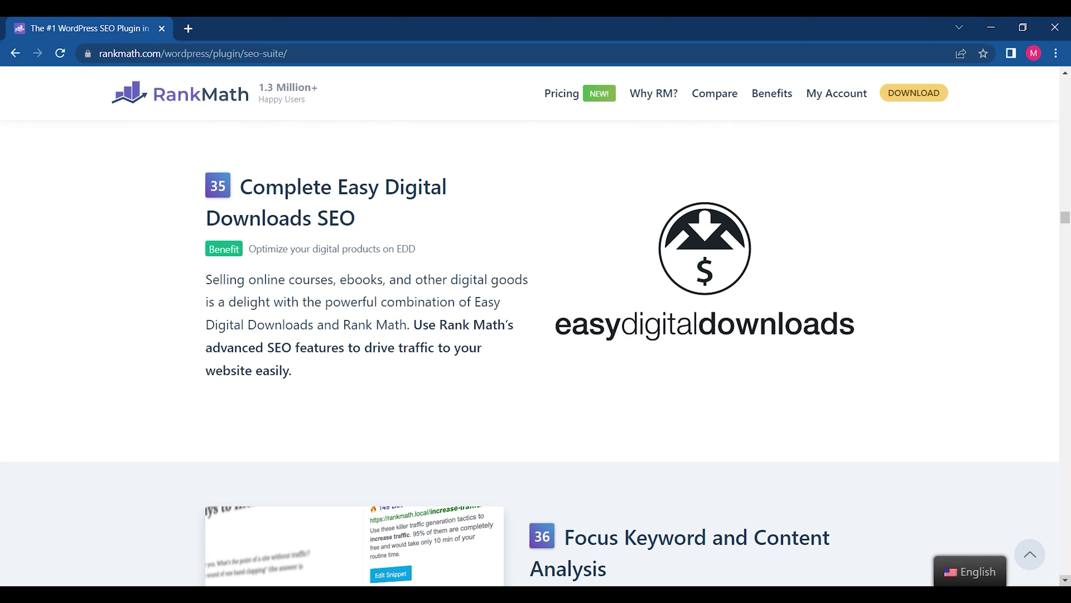
pyautogui.scroll(-7, 530, 355)
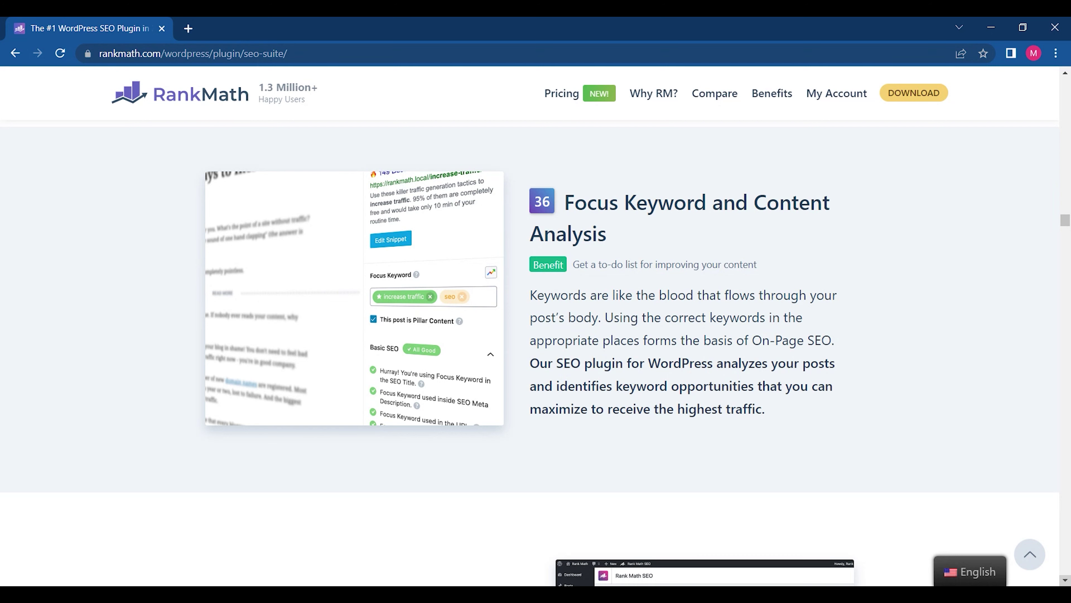
pyautogui.scroll(-8, 530, 353)
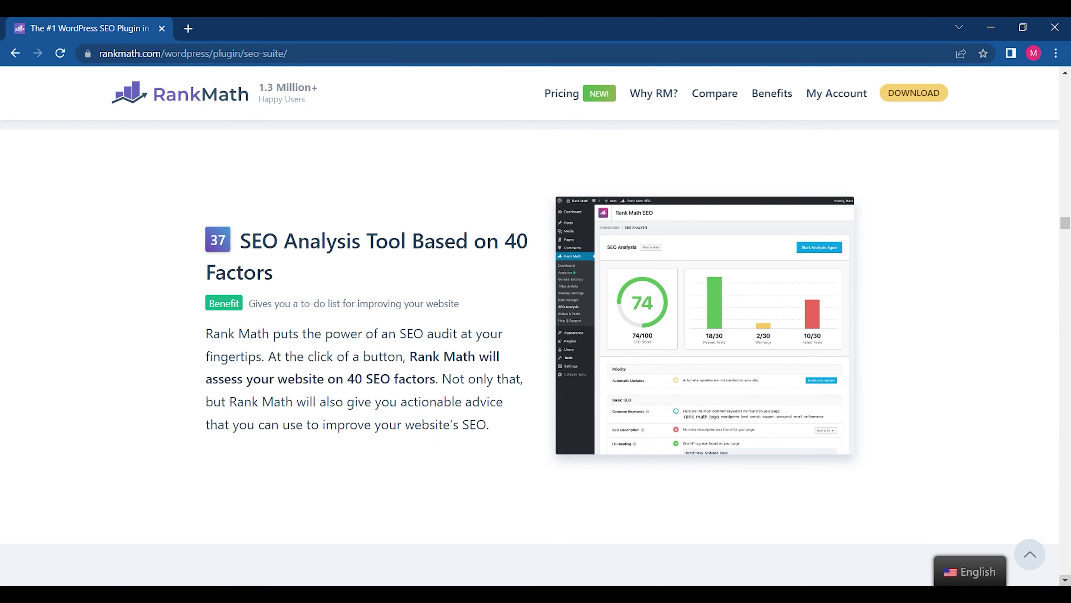
# - Read features 38 to 40 on Advanced Bulk Edit Options, Quick Edit SEO Details and Top 5 Winning/Losing Posts
pyautogui.scroll(-9, 530, 354)
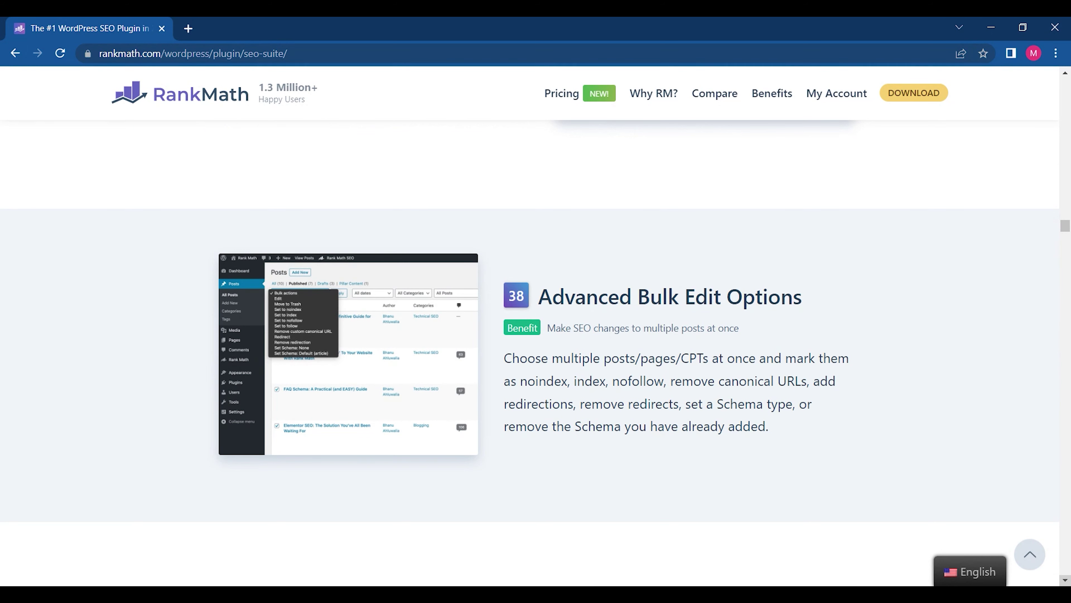
pyautogui.scroll(-12, 530, 353)
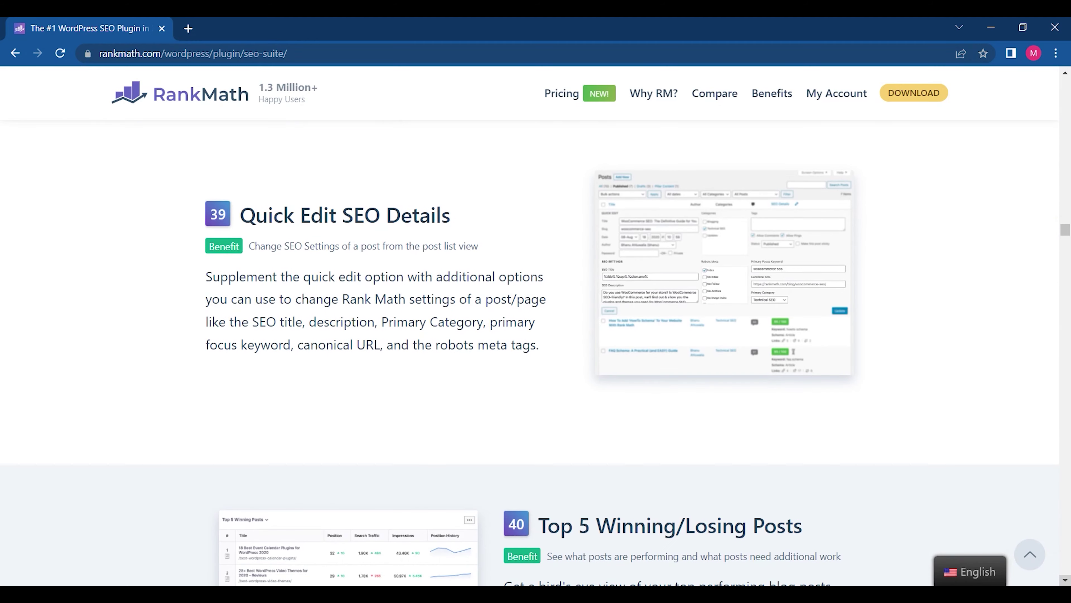
pyautogui.scroll(-6, 529, 354)
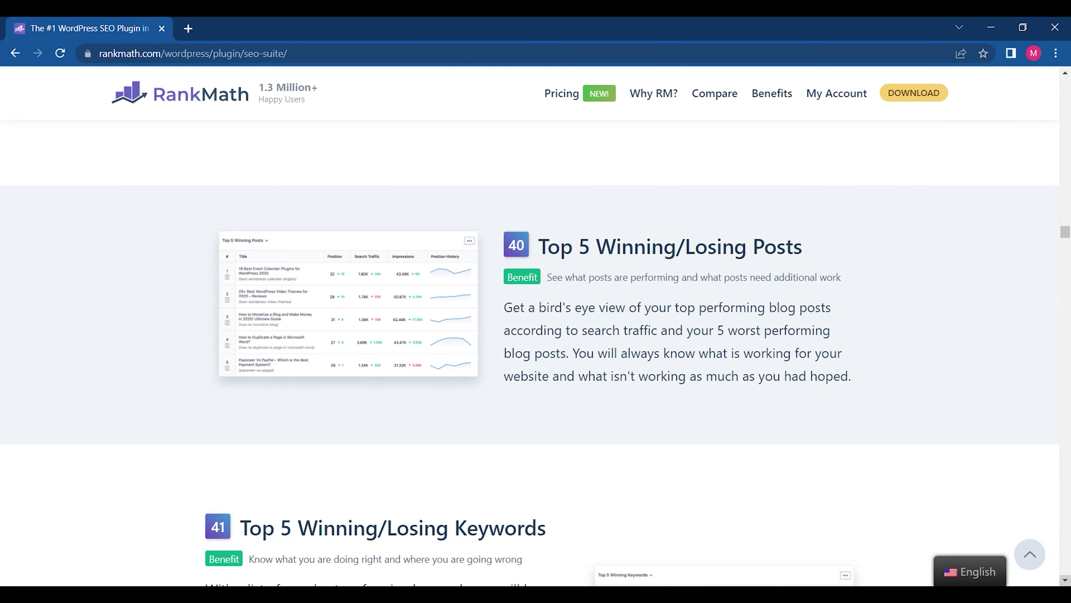
pyautogui.scroll(-1, 530, 353)
pyautogui.scroll(-2, 530, 360)
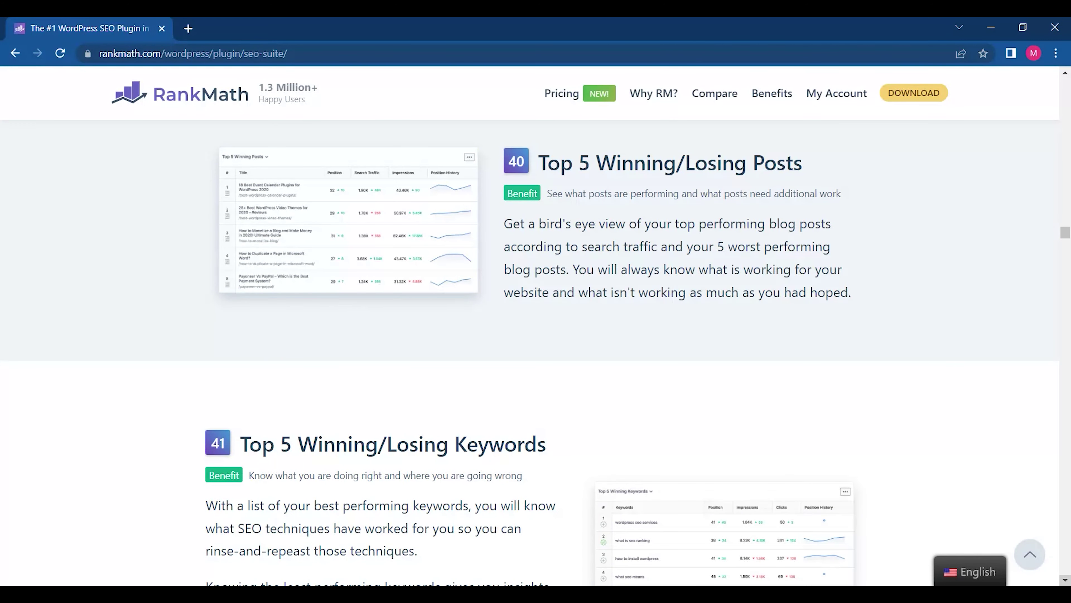
# - Review feature 41 on Top 5 Winning/Losing Keywords and feature 42 on the SEO Overview of Site Content
pyautogui.scroll(-7, 530, 353)
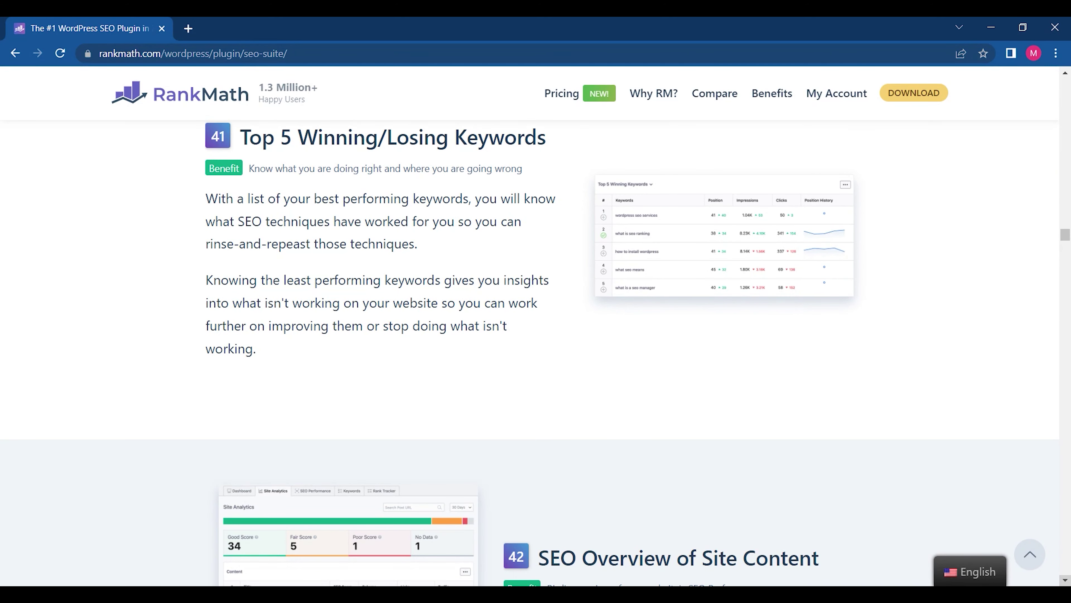
pyautogui.scroll(-1, 529, 353)
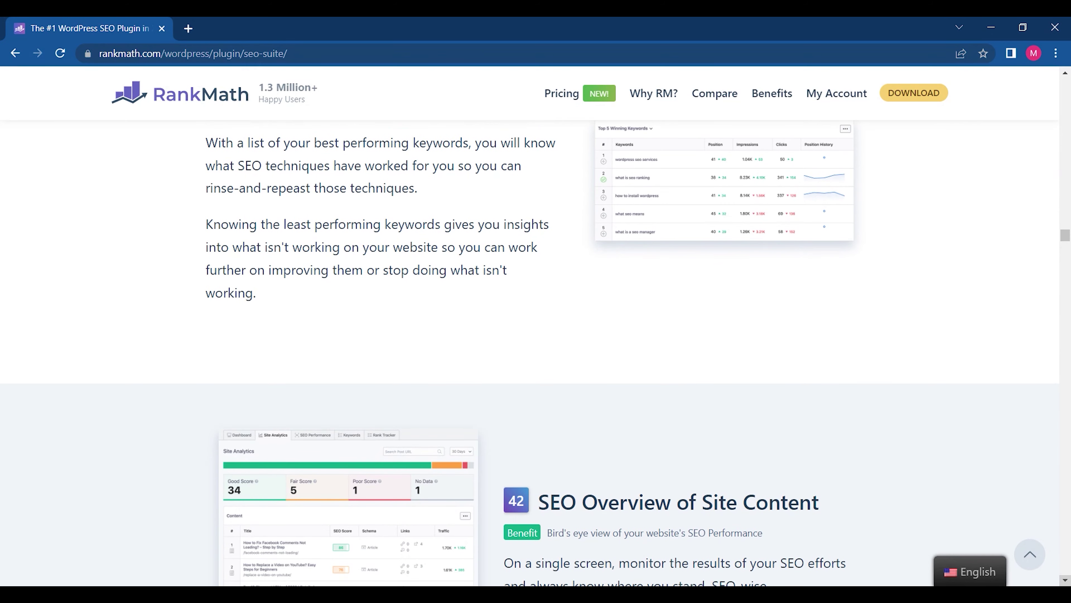
pyautogui.scroll(-1, 530, 353)
pyautogui.scroll(-6, 530, 353)
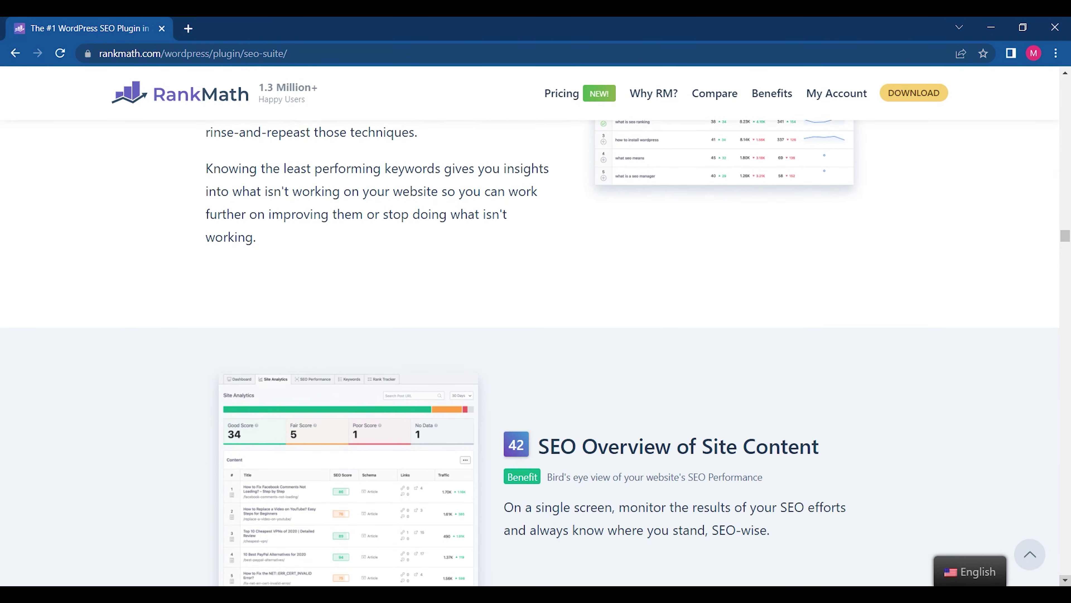
pyautogui.scroll(-3, 530, 352)
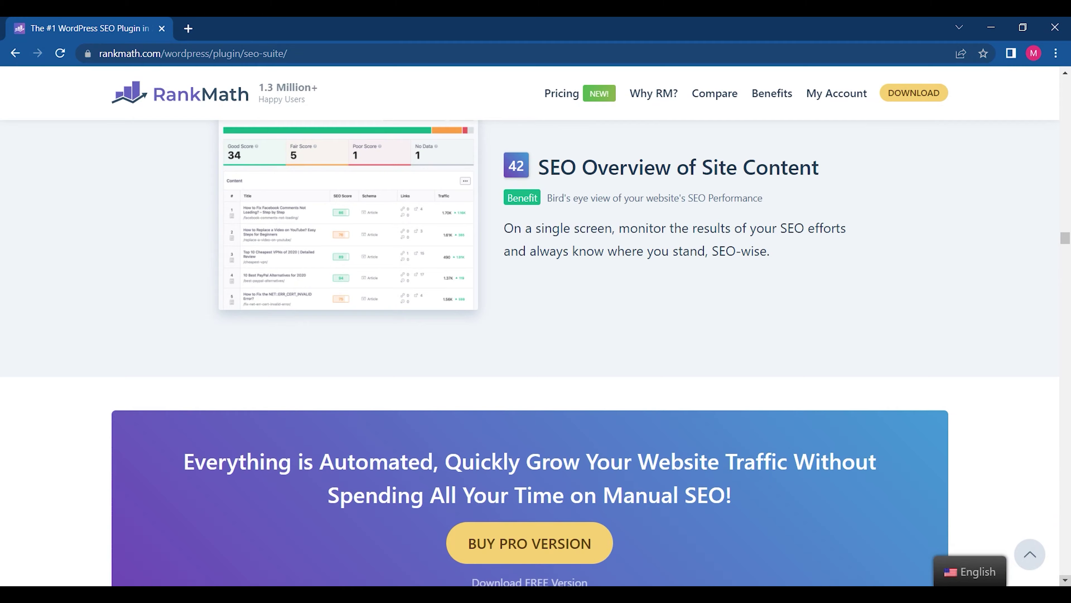
pyautogui.scroll(3, 530, 352)
pyautogui.scroll(-6, 530, 352)
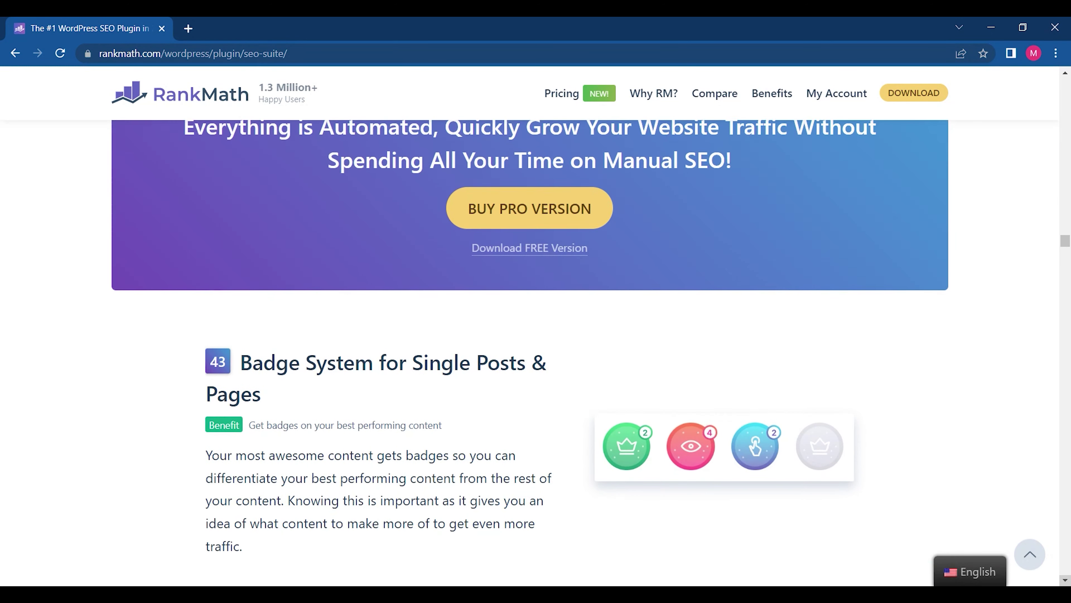
# - Skim features 43 to 48, from the Badge System through the Default OpenGraph Thumbnail to social media image watermarks
pyautogui.scroll(-10, 530, 352)
pyautogui.scroll(1, 530, 352)
pyautogui.scroll(-1, 530, 352)
pyautogui.scroll(-12, 530, 353)
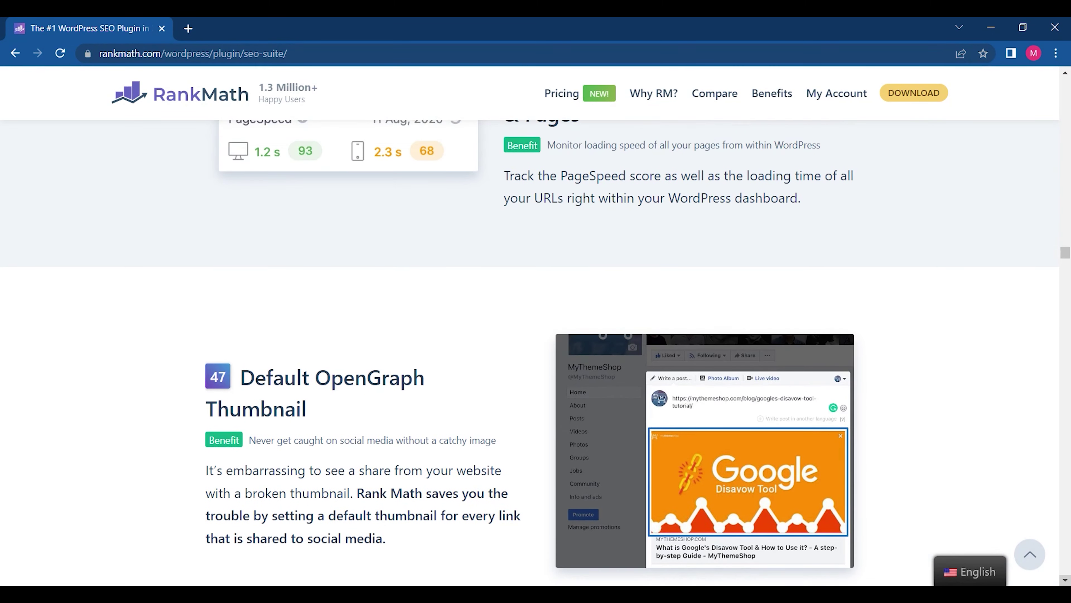
pyautogui.scroll(-6, 530, 352)
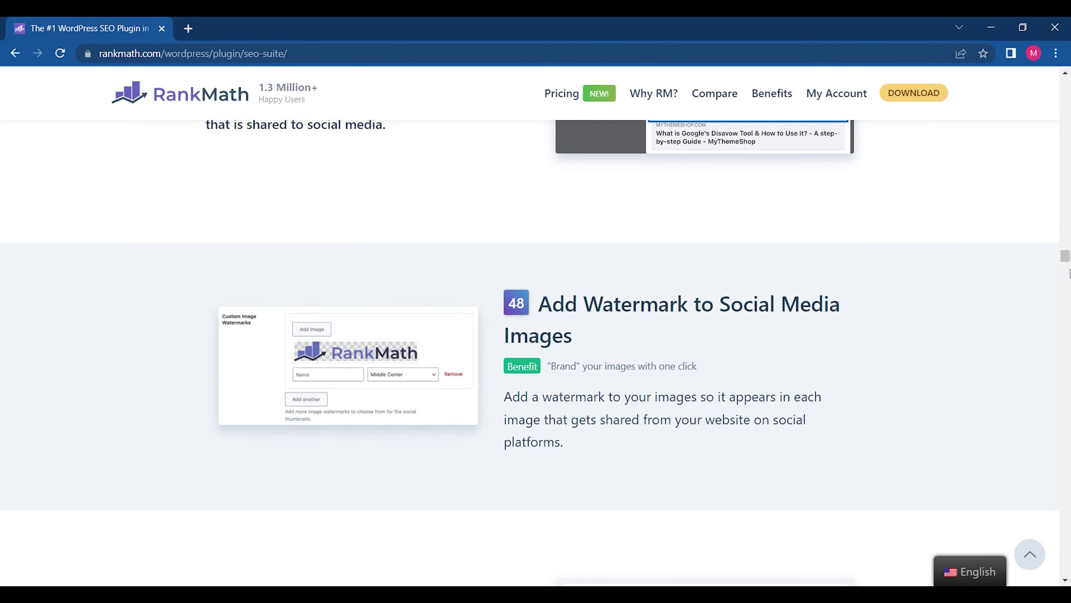
# - Jump ahead to the Unique SEO Benefits grid and read its entries from Rank Tracking to 24x7 Support
pyautogui.moveTo(1068, 261); pyautogui.dragTo(1065, 533)
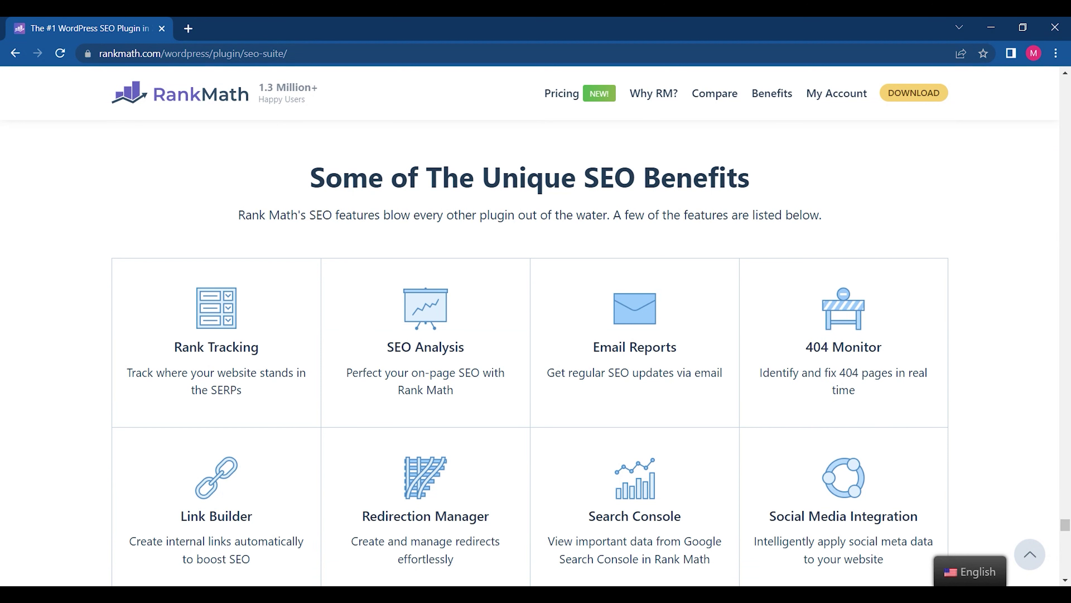
pyautogui.scroll(-2, 1065, 581)
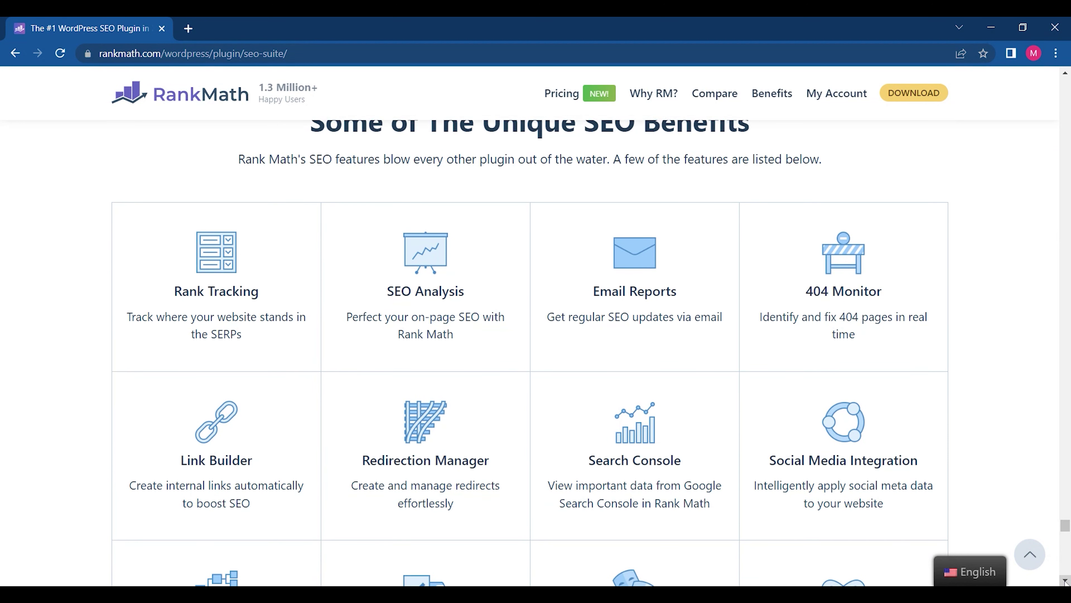
pyautogui.scroll(-2, 1065, 581)
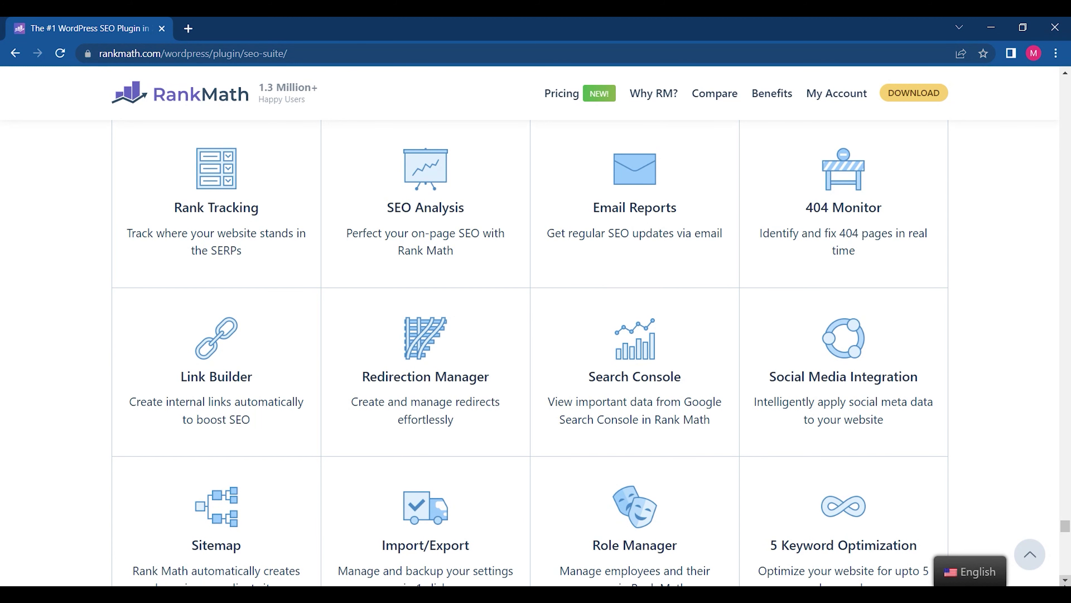
pyautogui.click(1066, 582)
pyautogui.moveTo(1066, 581); pyautogui.dragTo(1065, 582)
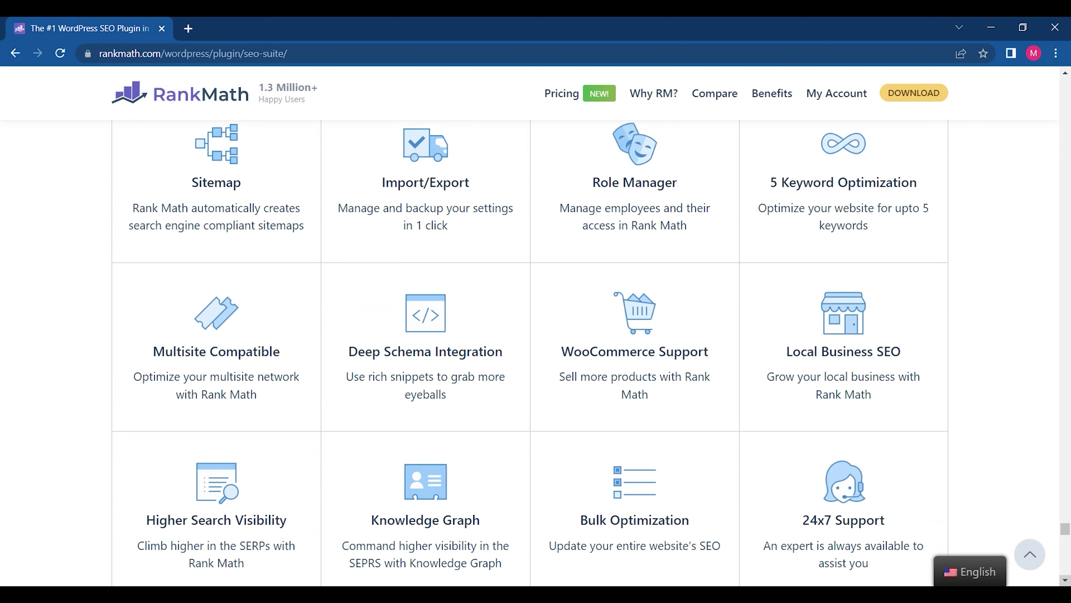
pyautogui.scroll(-4, 1065, 581)
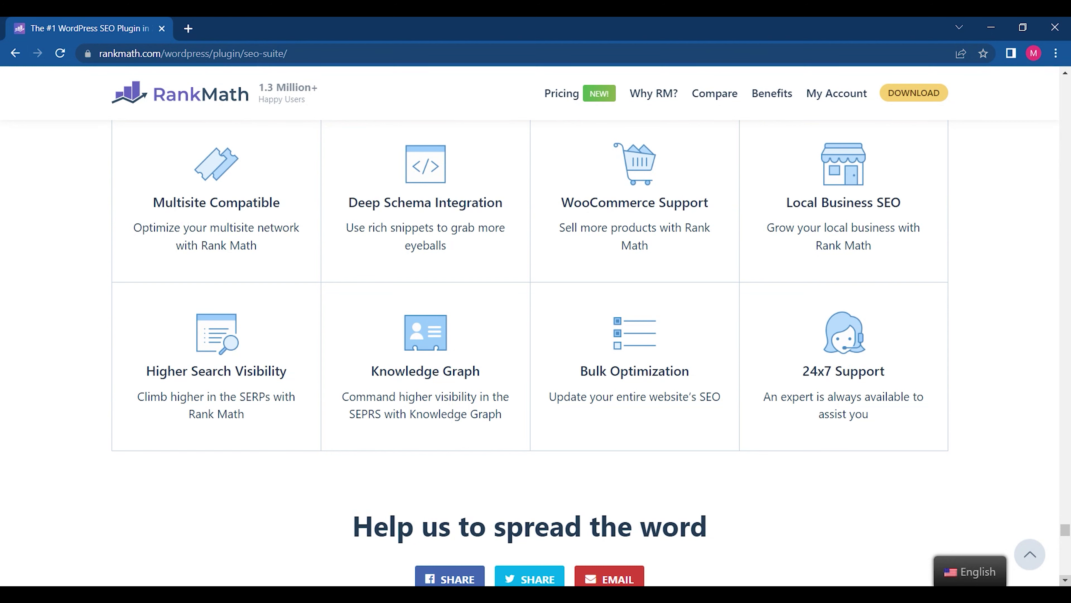
# - Glance at the testimonial and the Frequently Asked Questions section, and return toward the beginning of the page
pyautogui.scroll(-12, 1066, 582)
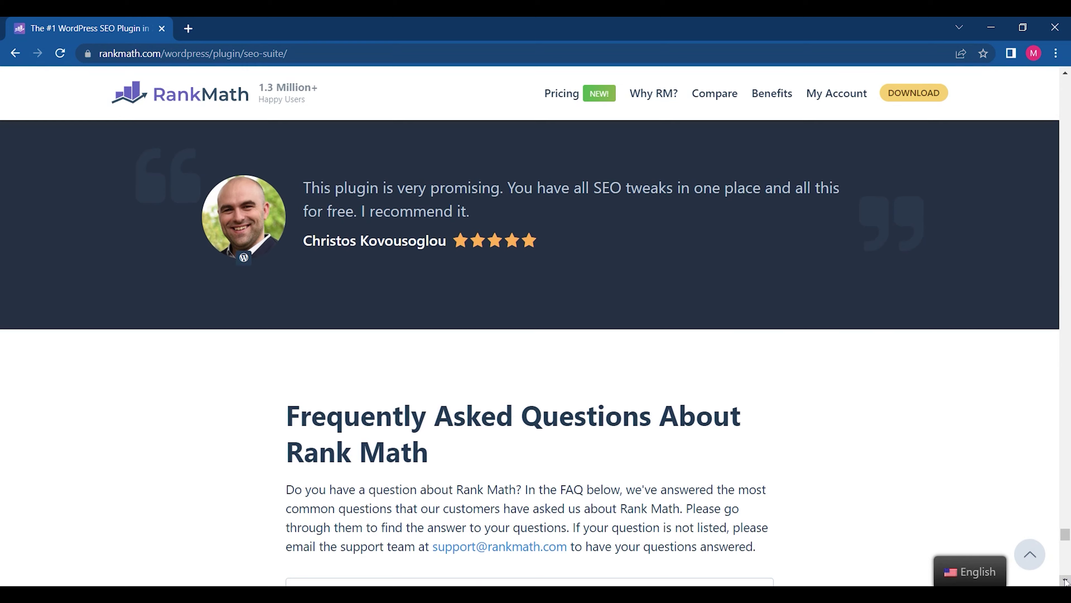
pyautogui.scroll(-2, 1066, 580)
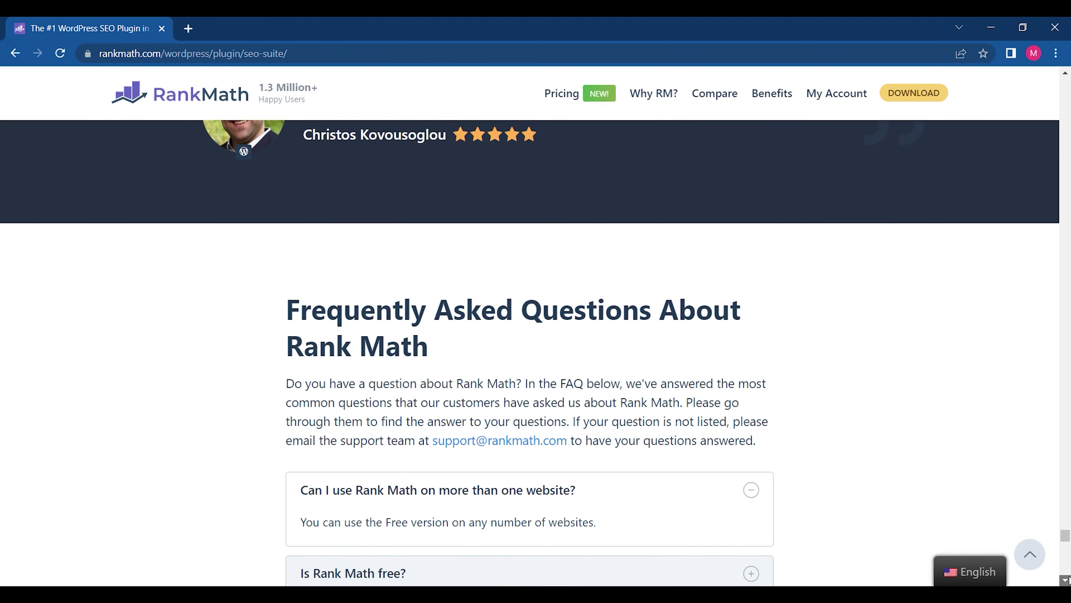
pyautogui.scroll(-3, 1067, 581)
pyautogui.scroll(20, 1066, 581)
pyautogui.scroll(20, 1066, 581)
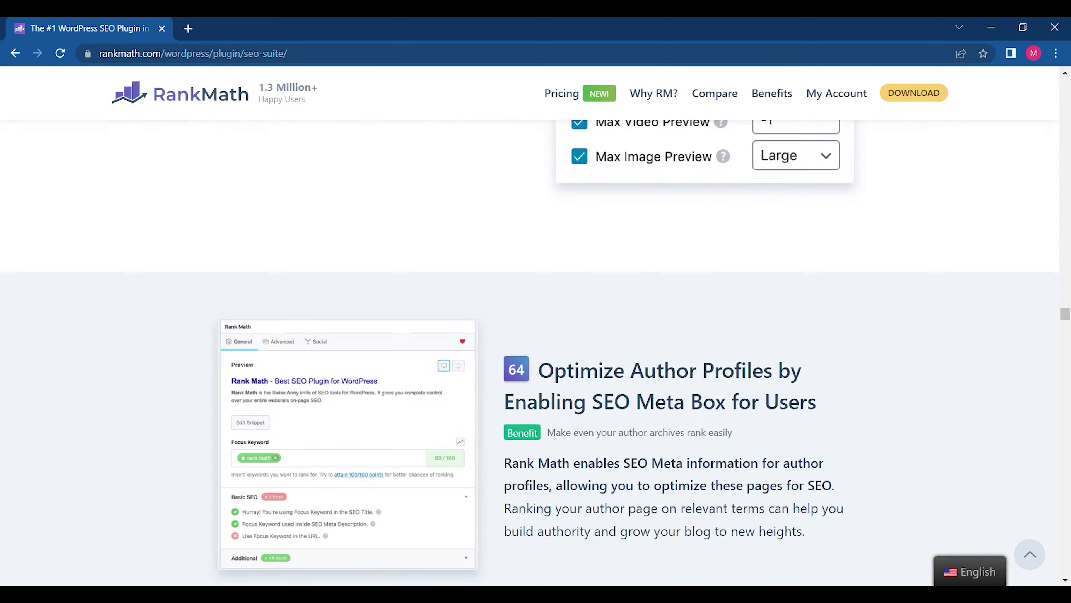
pyautogui.scroll(20, 1065, 581)
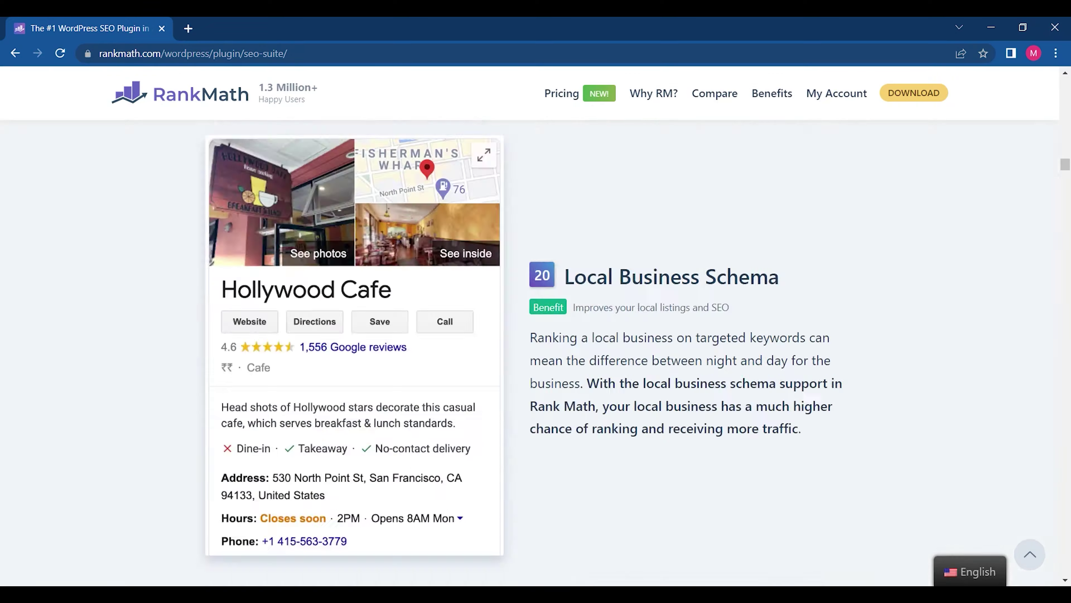
pyautogui.scroll(20, 530, 353)
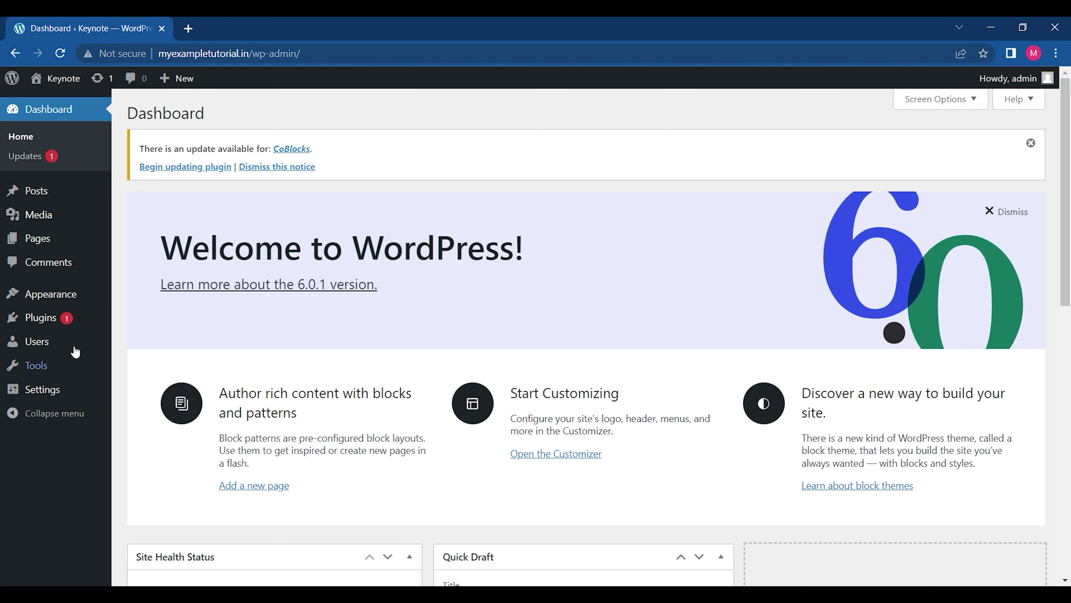
# - Switch to the WordPress admin and look at the Add Plugins page's option for uploading a plugin zip file
pyautogui.click(42, 320)
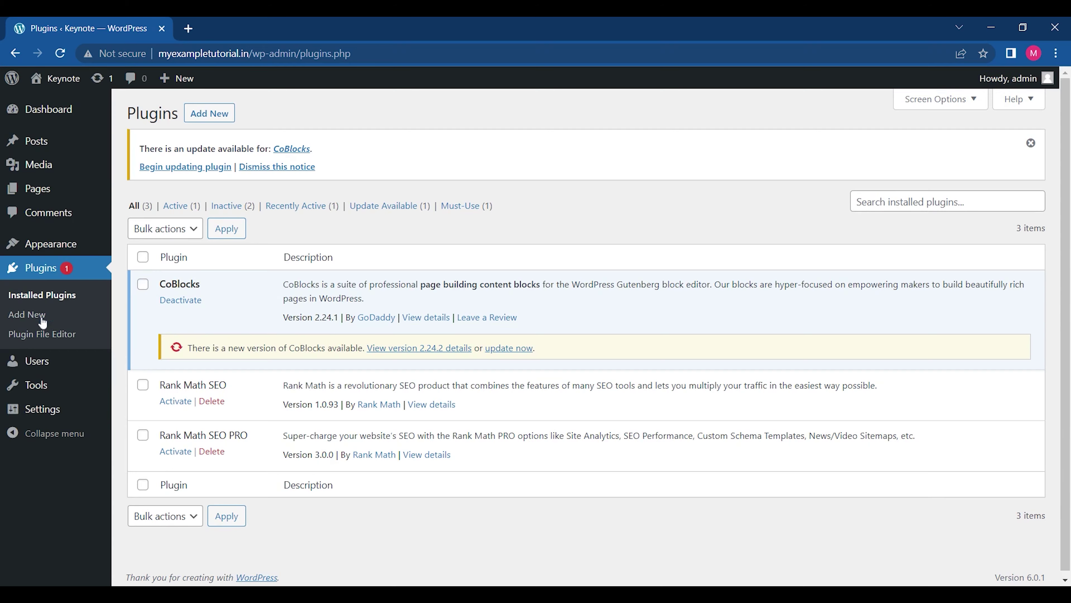
pyautogui.click(217, 126)
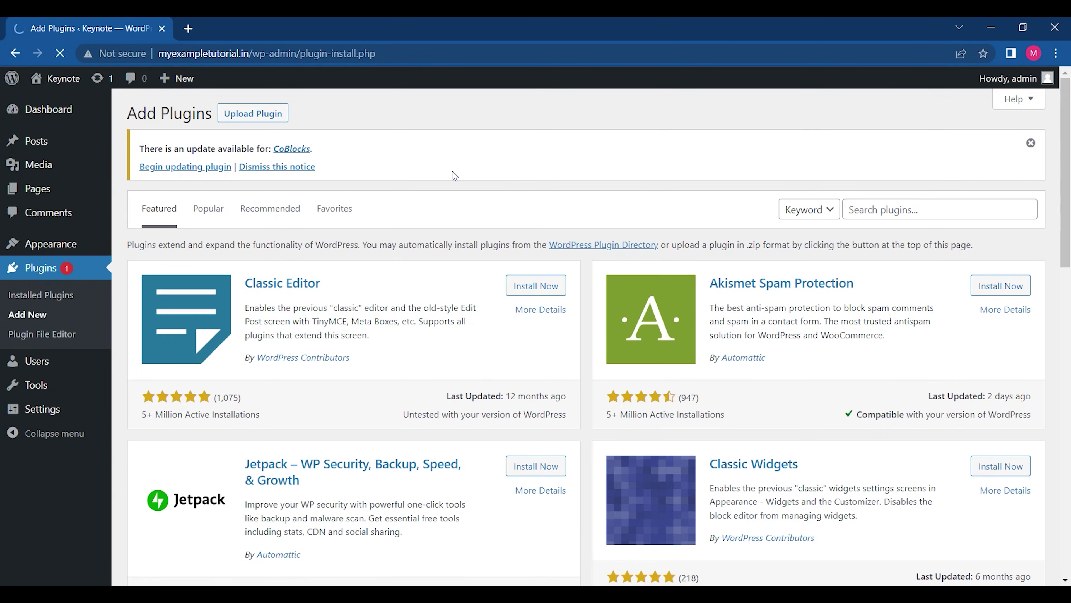
pyautogui.click(261, 117)
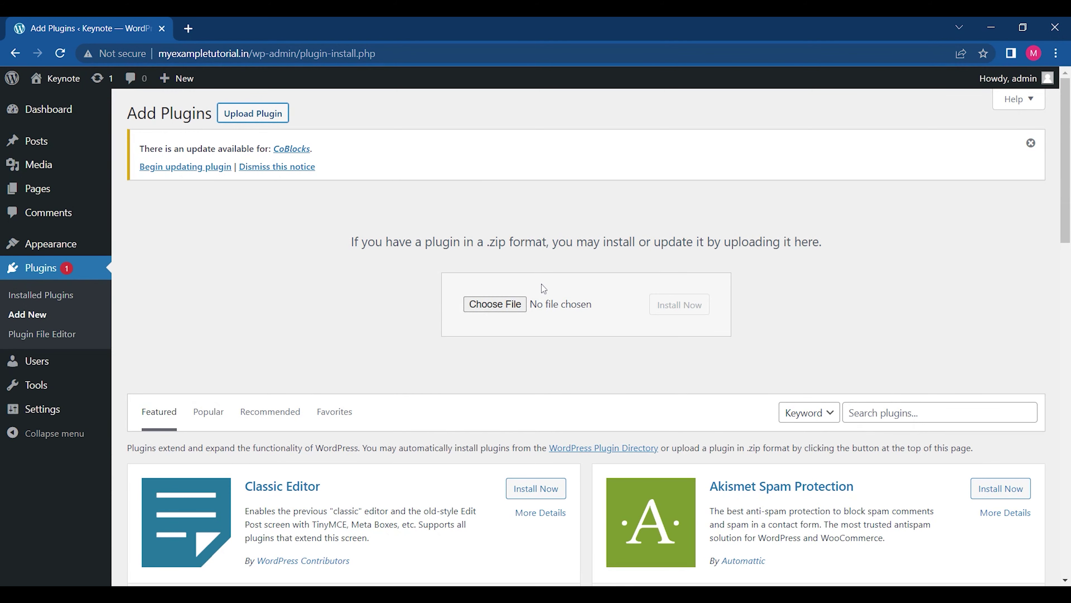
pyautogui.click(498, 309)
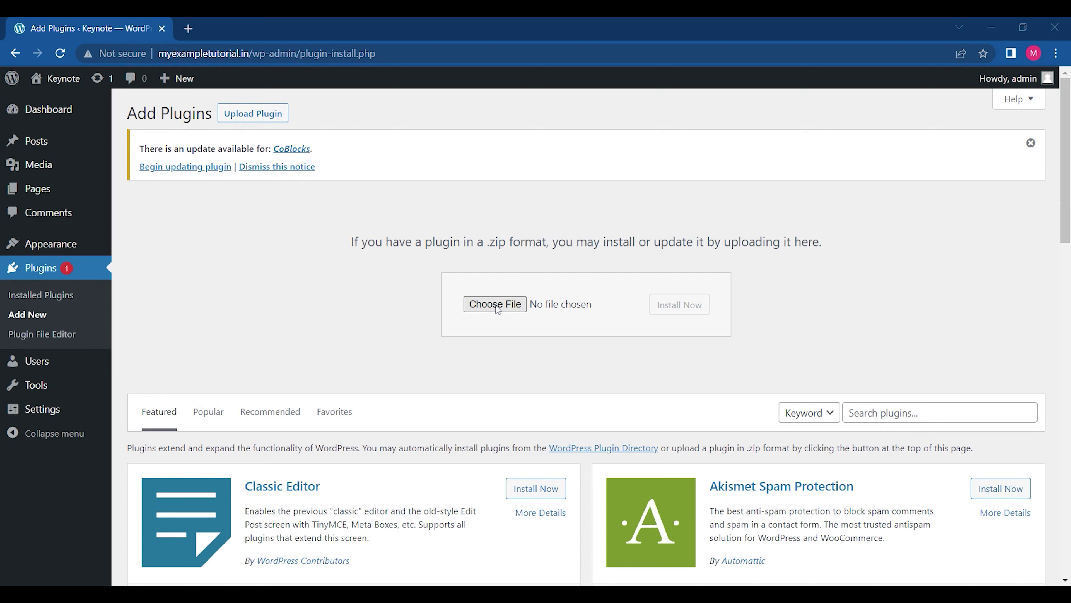
# - Search the plugin directory for "Rank math" and look through the matching plugins
pyautogui.click(939, 413)
pyautogui.write('Rank ')
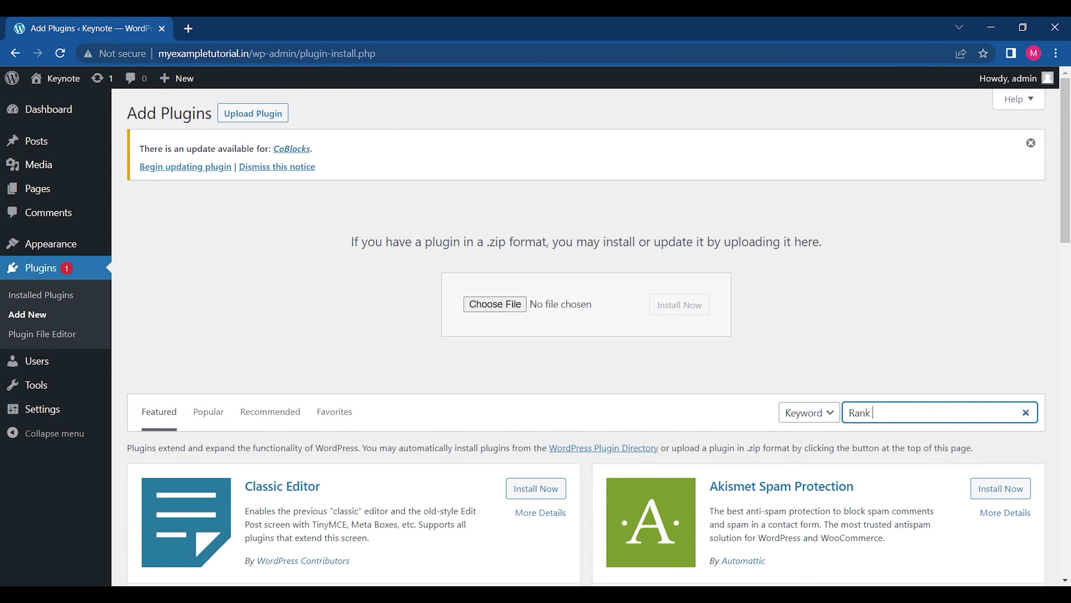
pyautogui.write('math')
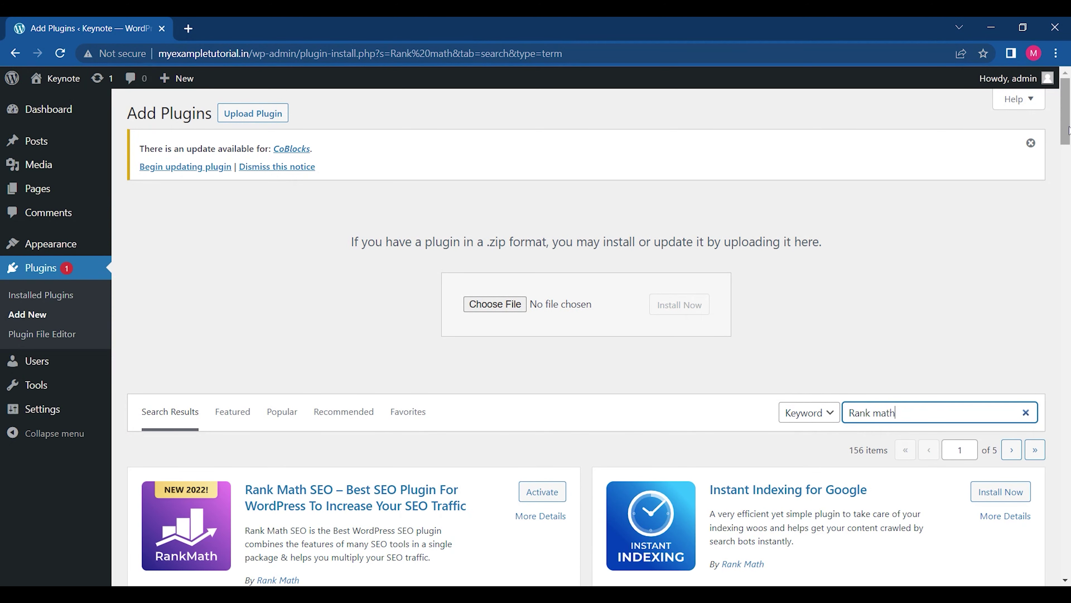
pyautogui.scroll(-4, 1063, 231)
# - Activate the Rank Math SEO and Rank Math SEO PRO plugins from the installed plugins list
pyautogui.click(23, 297)
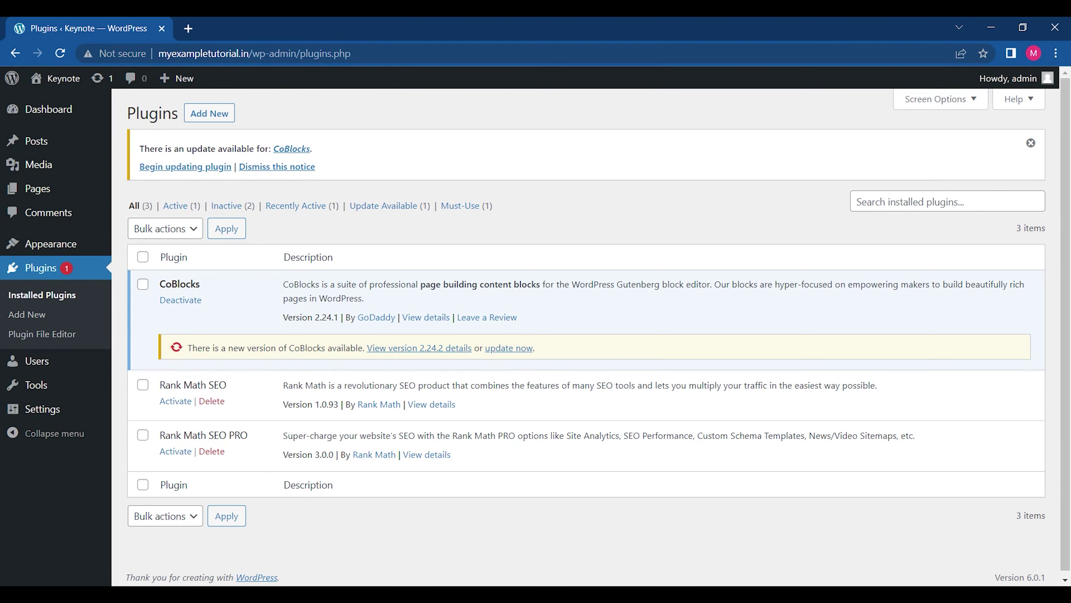
pyautogui.click(171, 403)
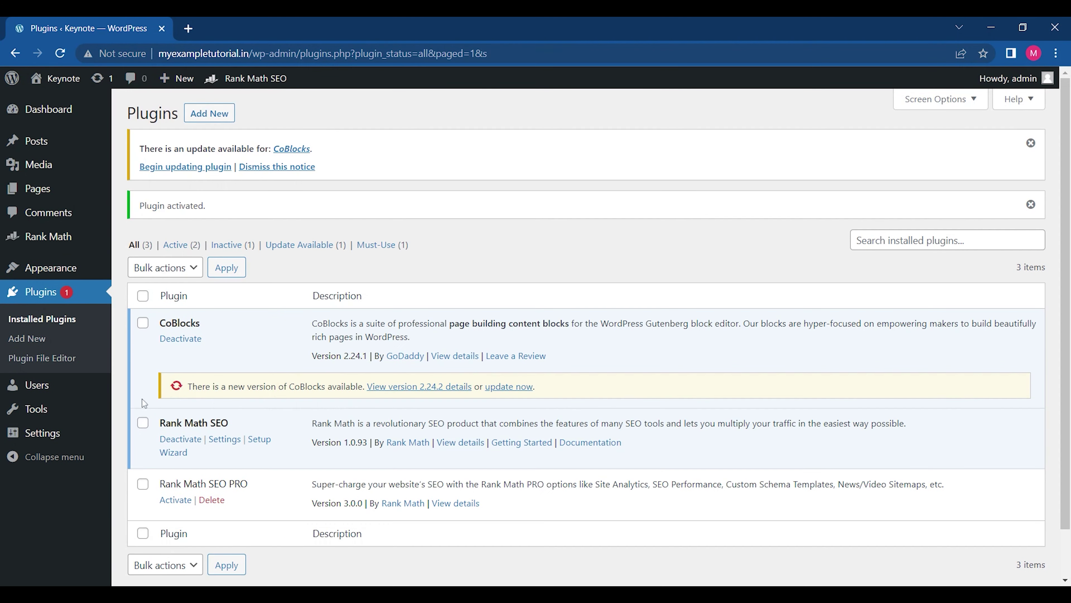
pyautogui.click(175, 500)
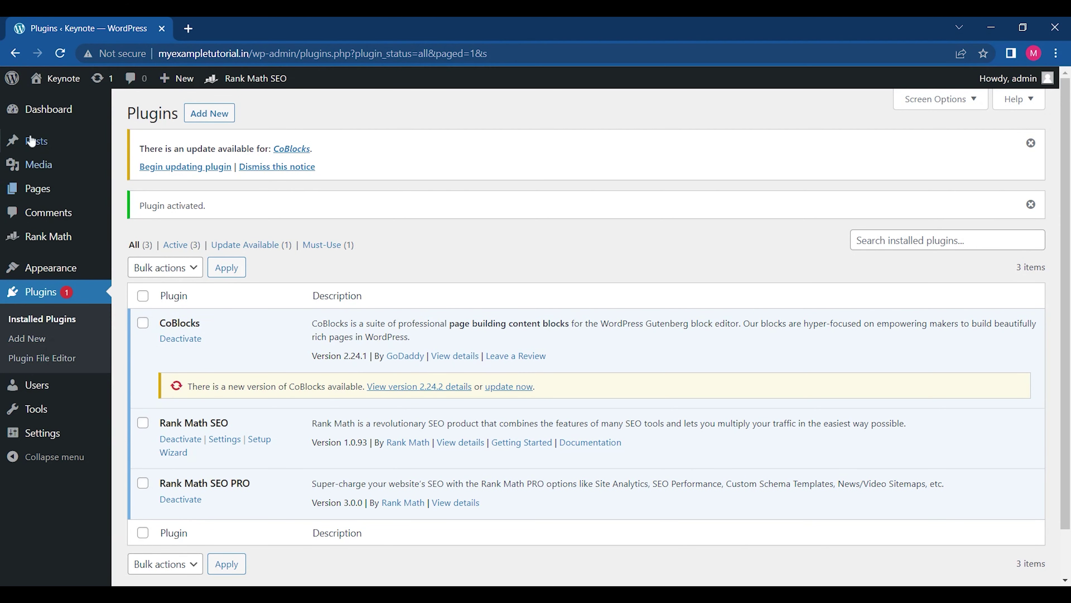
# - View the list of all posts with its SEO Details column
pyautogui.moveTo(31, 141)
pyautogui.click(133, 146)
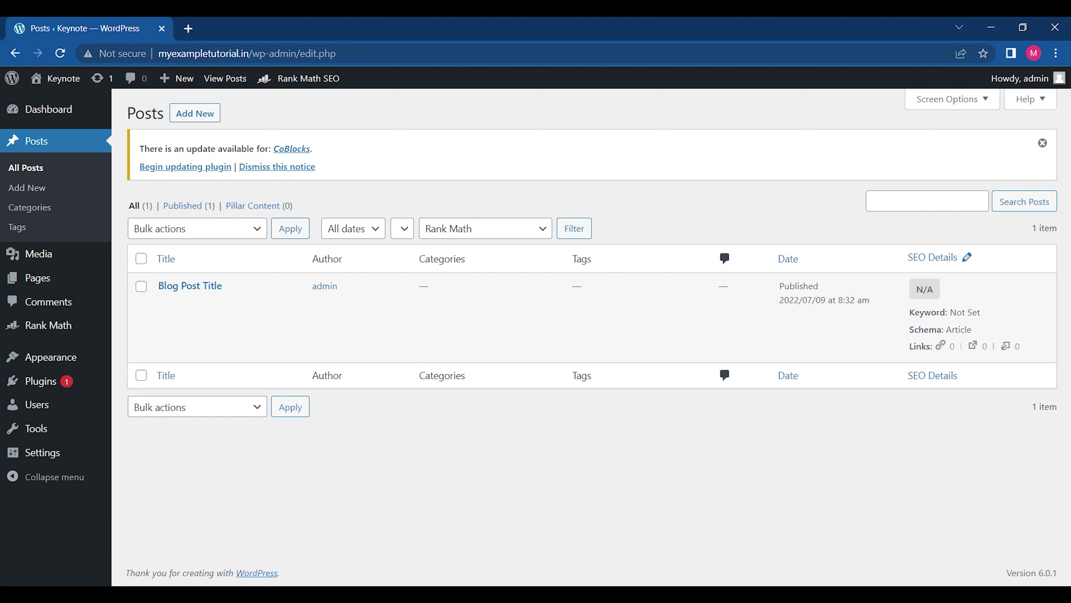
# - Open the Rank Math modules dashboard and switch the 404 Monitor module on and back off
pyautogui.click(42, 325)
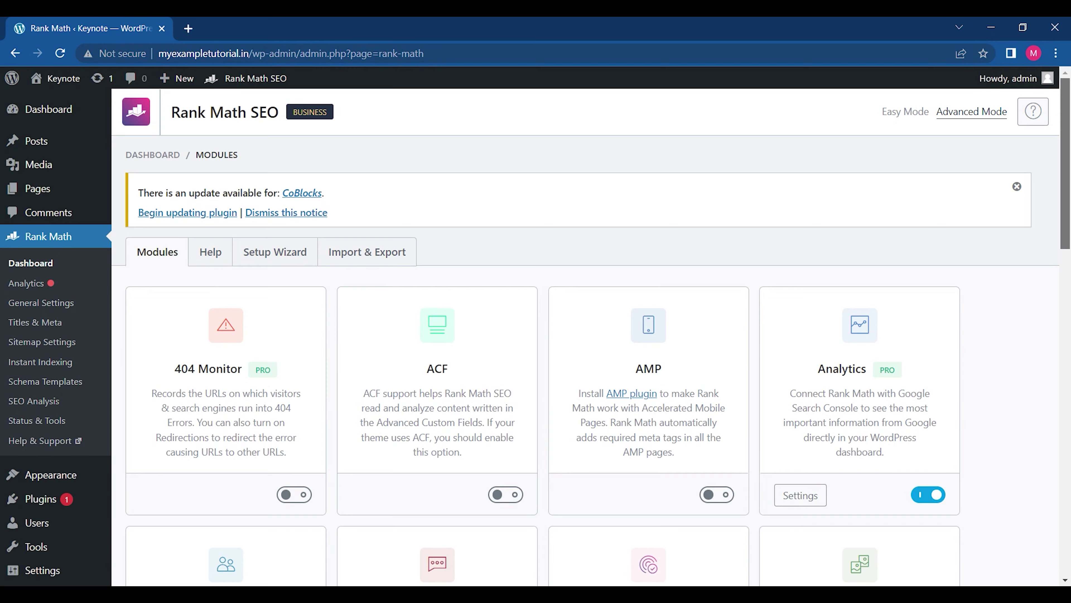
pyautogui.scroll(-4, 590, 338)
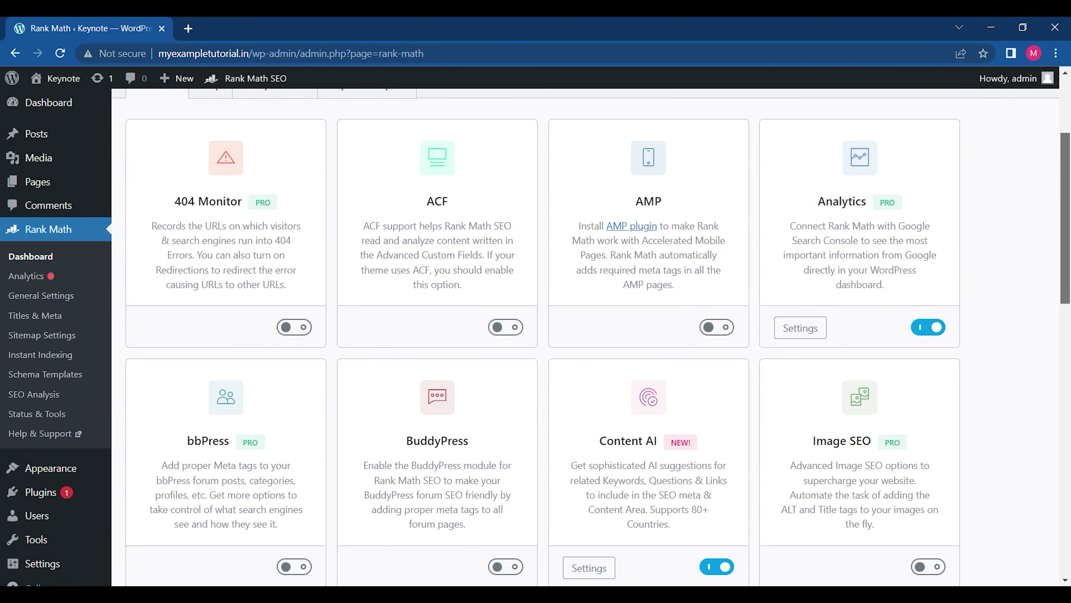
pyautogui.click(300, 330)
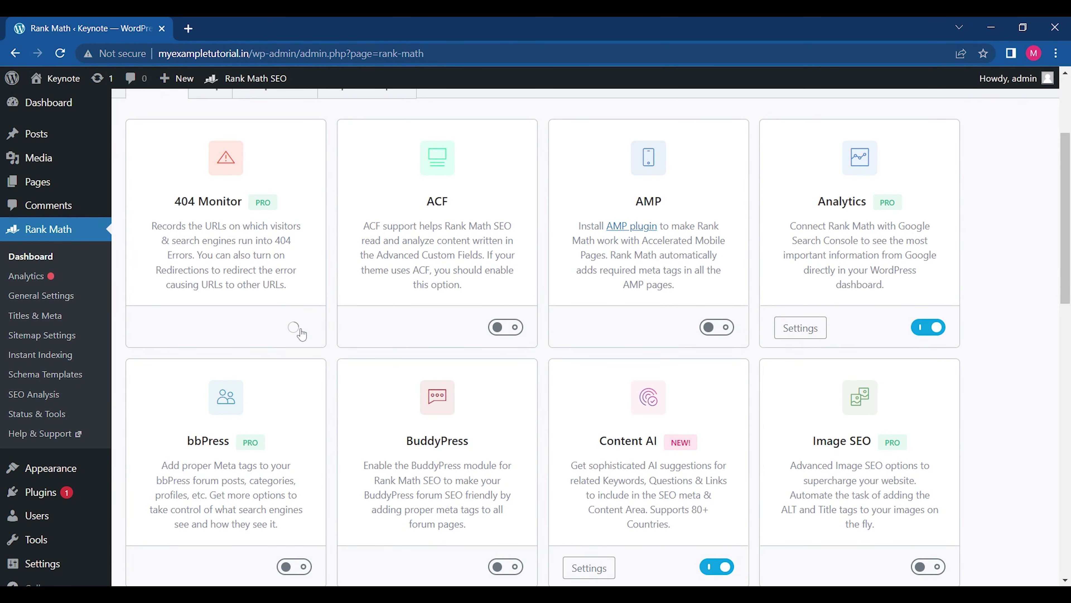
pyautogui.click(294, 329)
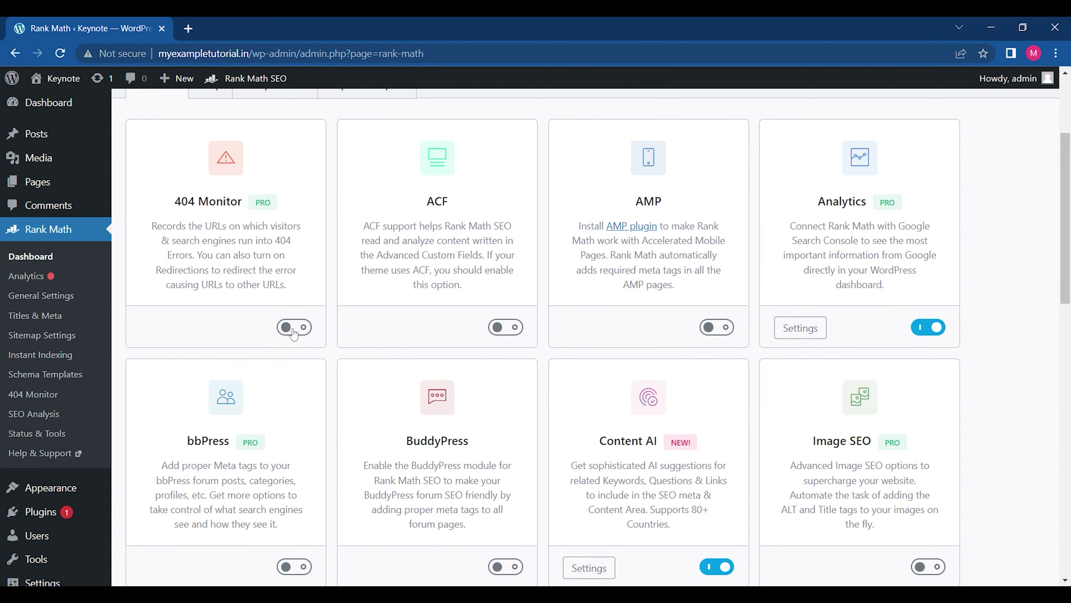
# - Toggle the 404 Monitor module in Rank Math and leave it switched on
pyautogui.click(298, 334)
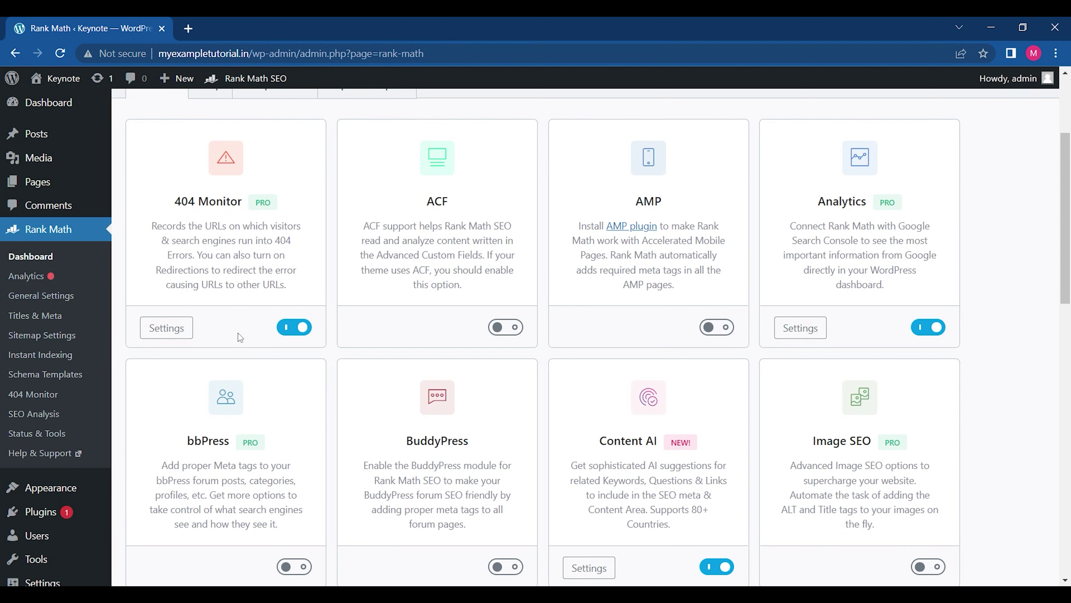
pyautogui.click(298, 330)
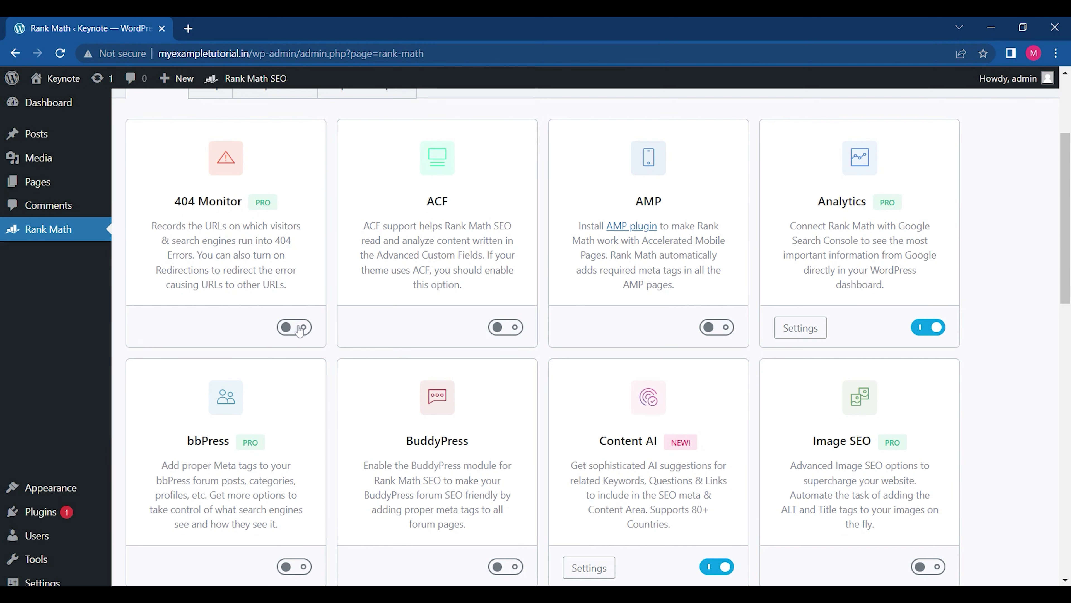
pyautogui.click(298, 330)
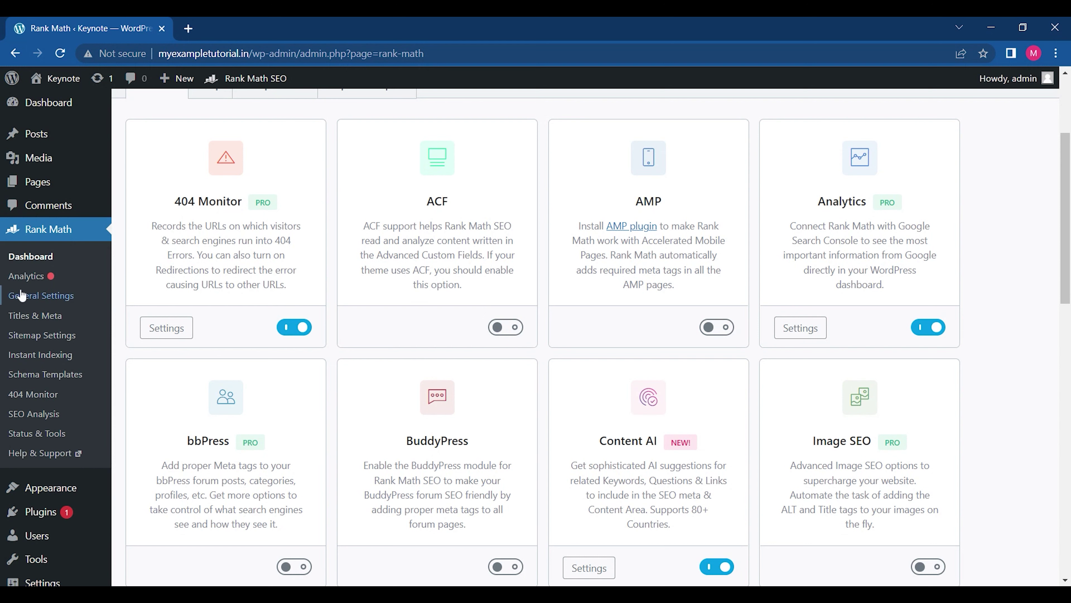
pyautogui.moveTo(76, 498)
# - Try to update CoBlocks through the required plugins installer, check the installed plugins list, and return to the Rank Math modules
pyautogui.scroll(4, 545, 255)
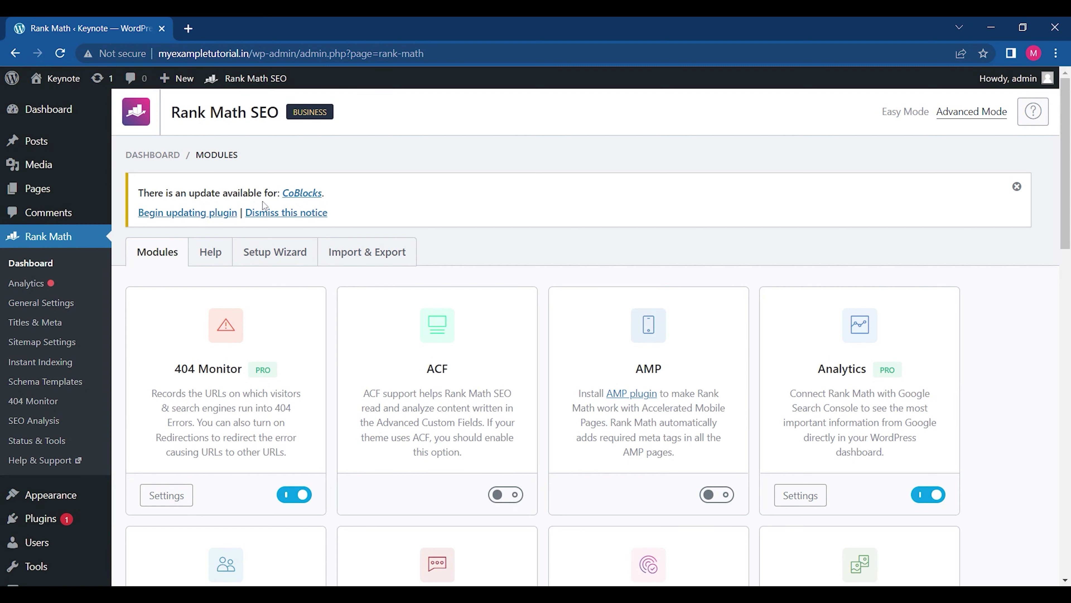
pyautogui.click(202, 218)
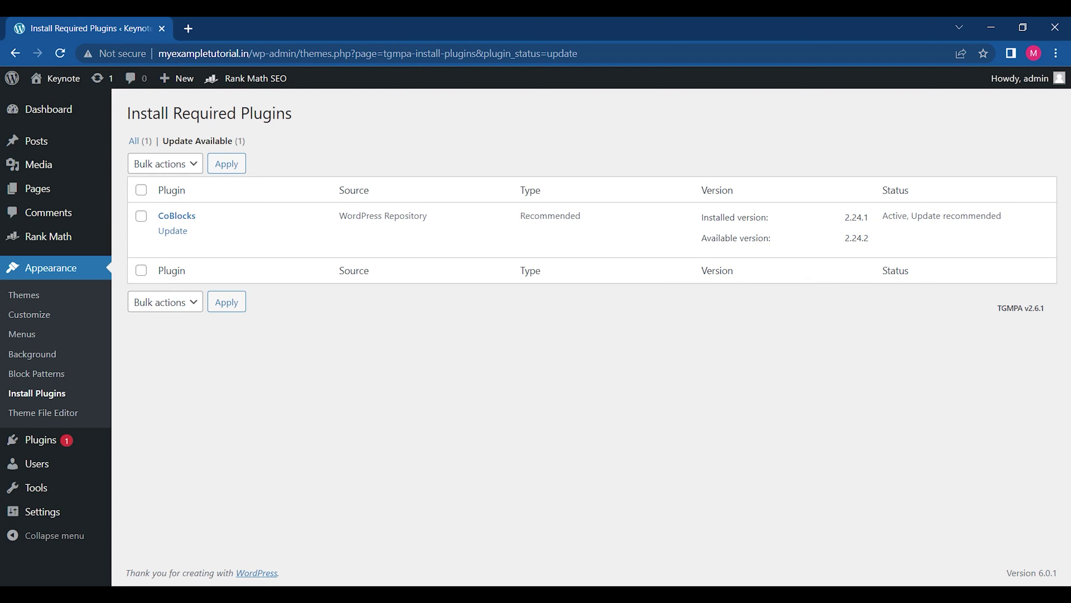
pyautogui.click(169, 235)
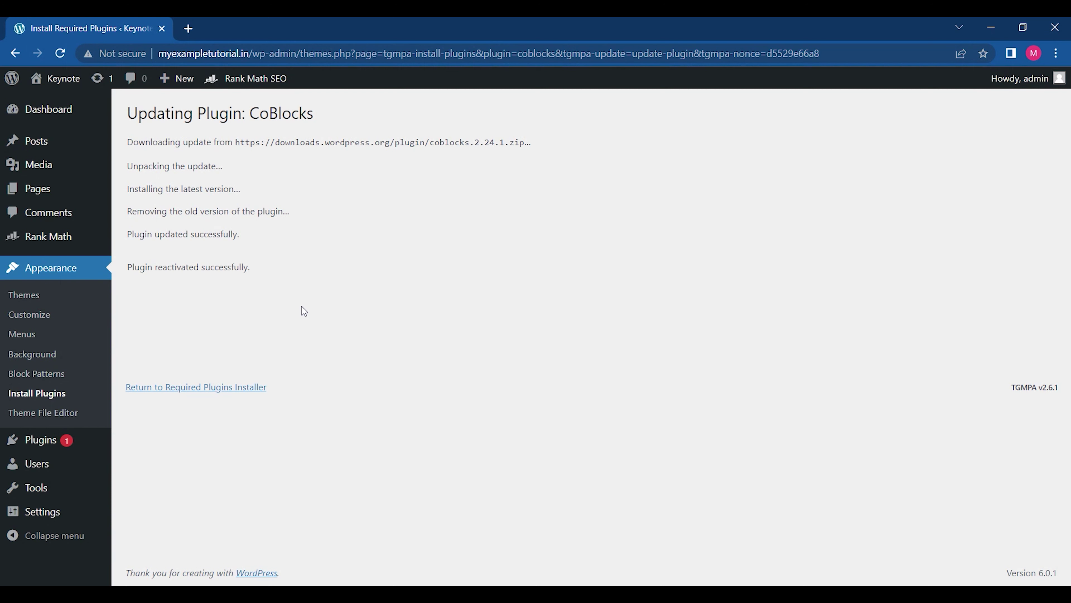
pyautogui.click(42, 446)
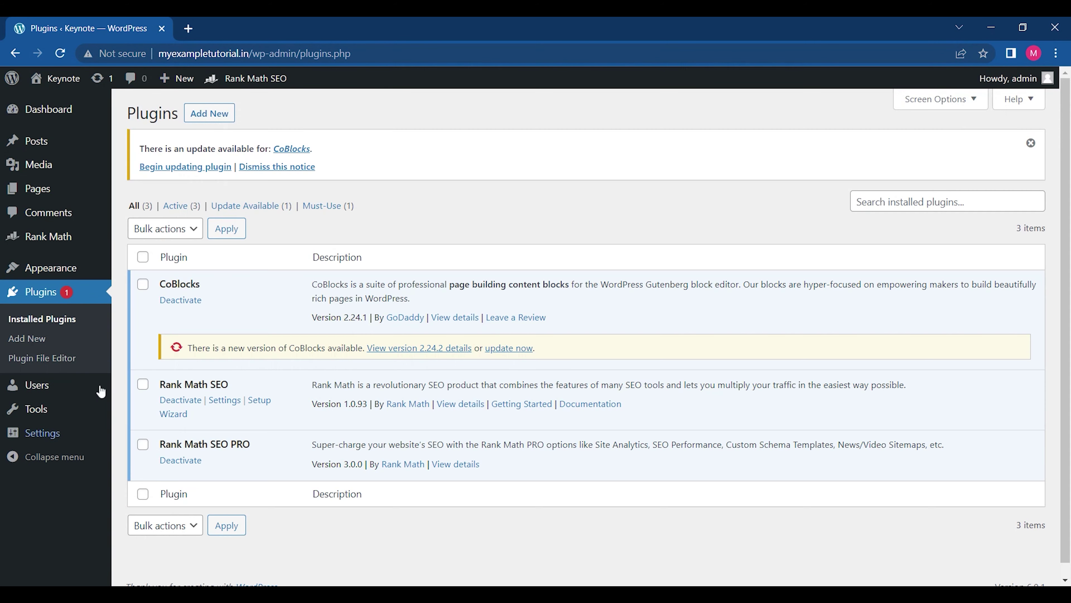
pyautogui.click(47, 248)
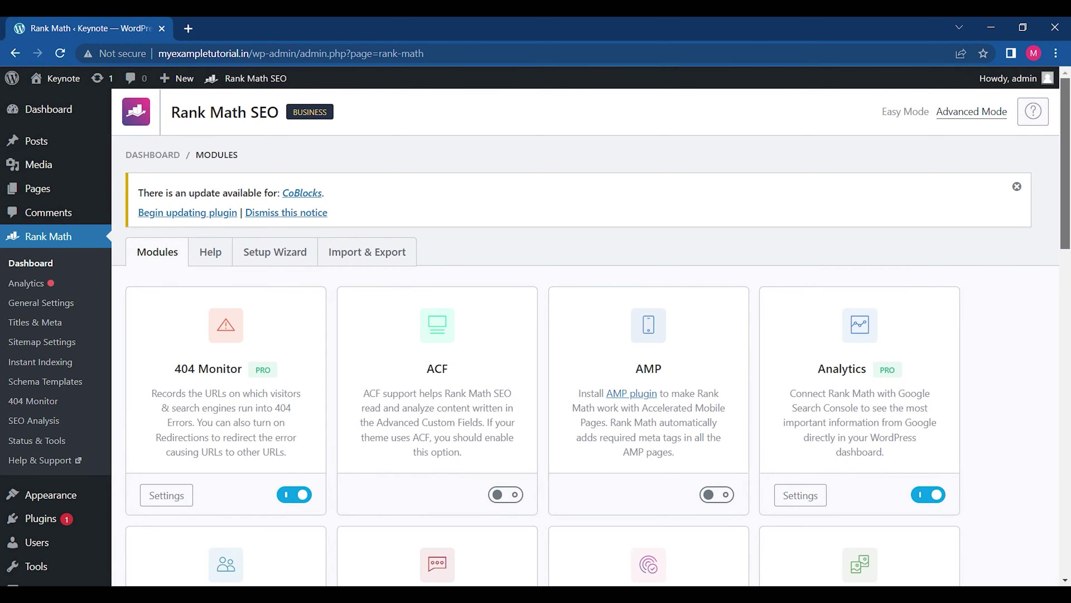
# - Try to apply the Activate bulk action to CoBlocks in the required plugins list
pyautogui.scroll(-2, 613, 238)
pyautogui.click(157, 159)
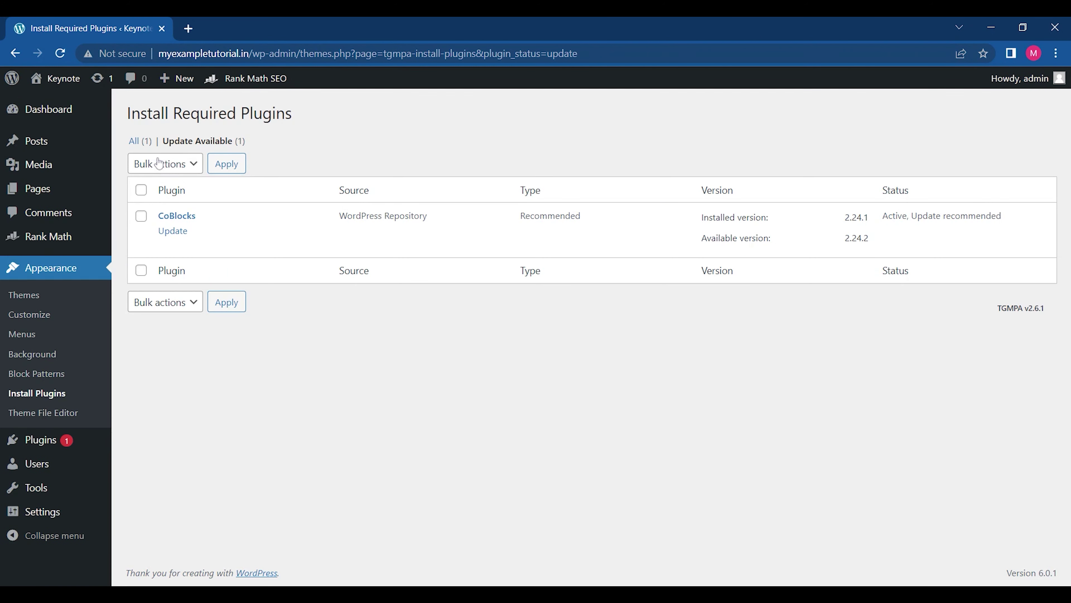
pyautogui.click(142, 216)
pyautogui.click(184, 168)
pyautogui.click(175, 199)
pyautogui.click(224, 173)
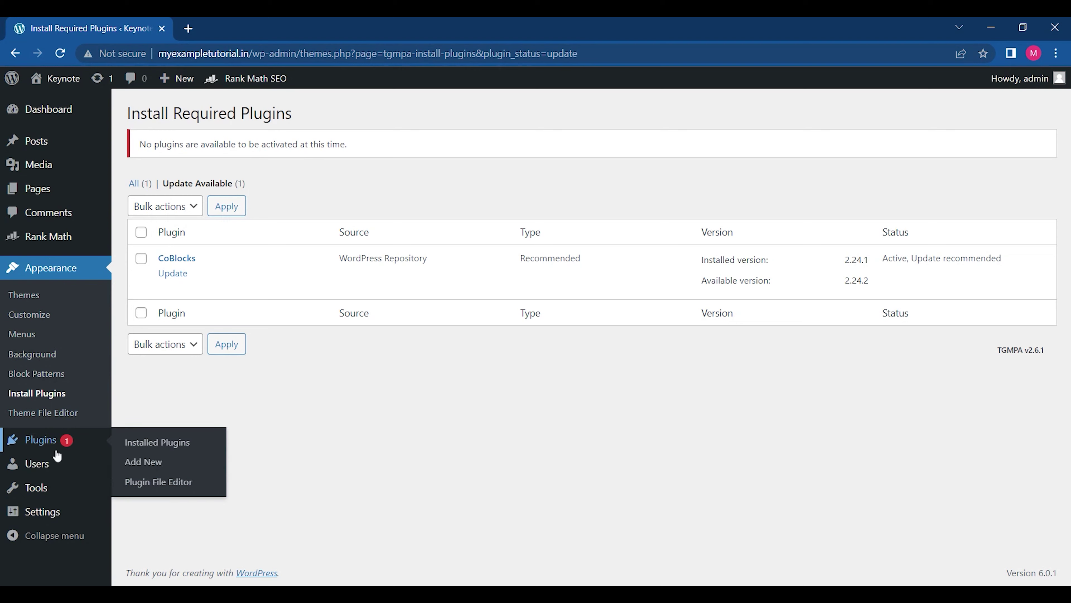
# - Update the CoBlocks plugin to version 2.24.2 from the installed plugins list
pyautogui.click(65, 439)
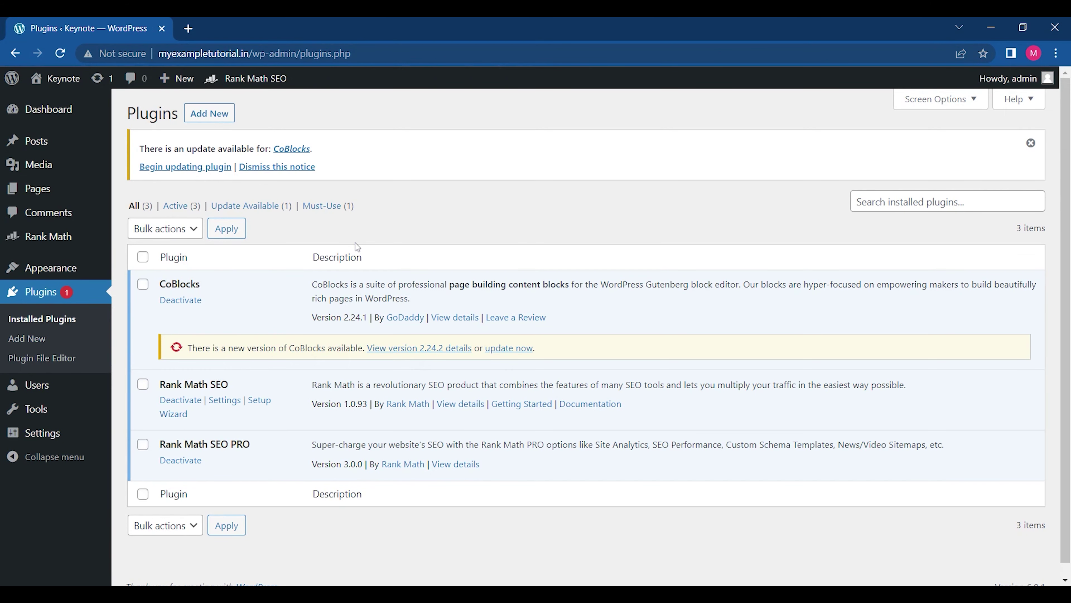
pyautogui.click(523, 348)
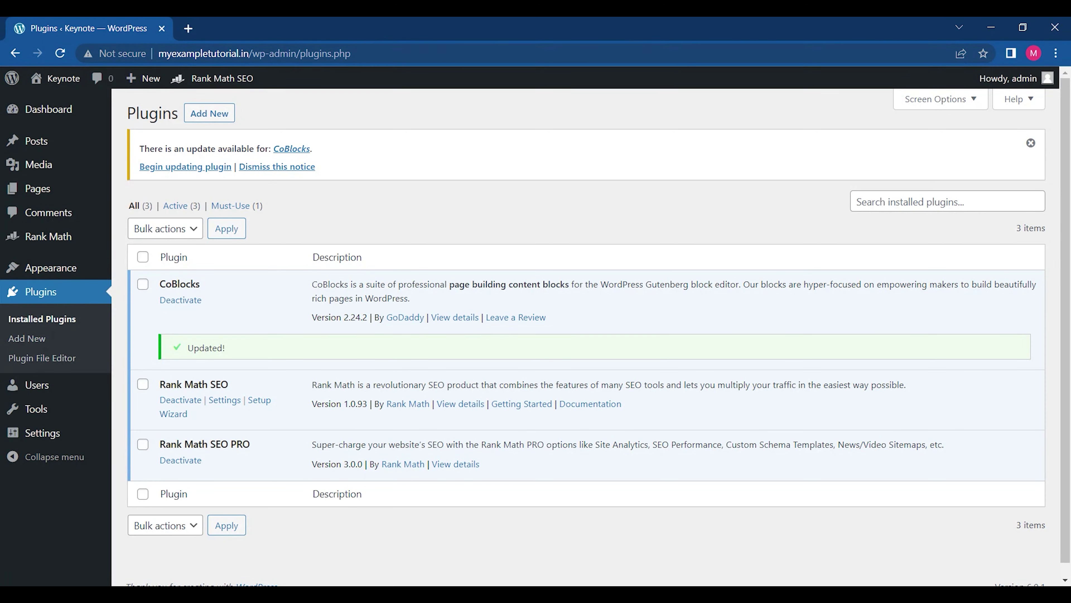
pyautogui.click(203, 168)
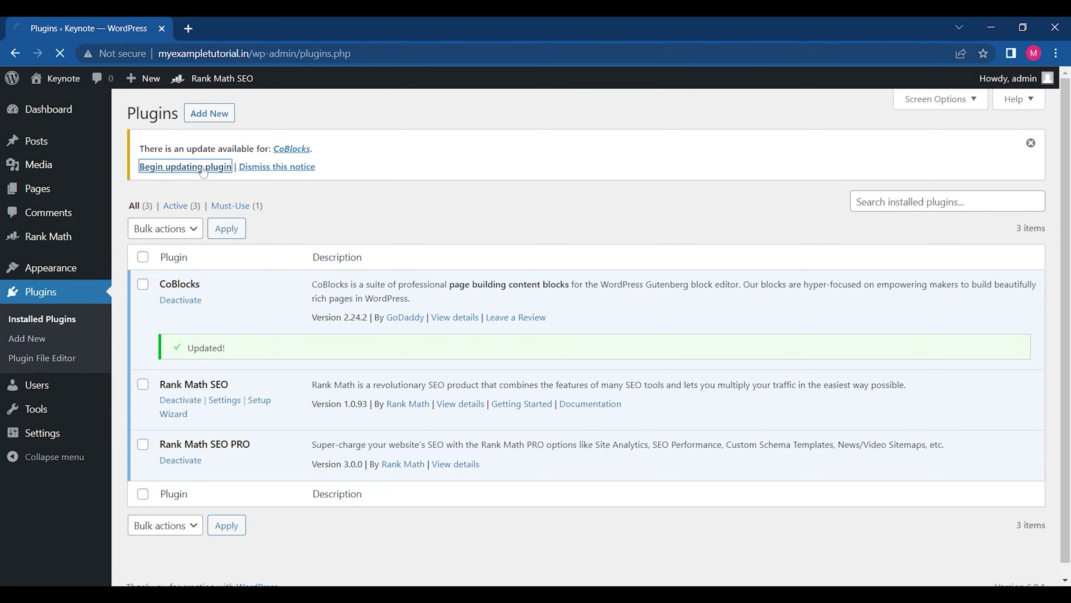
pyautogui.click(15, 54)
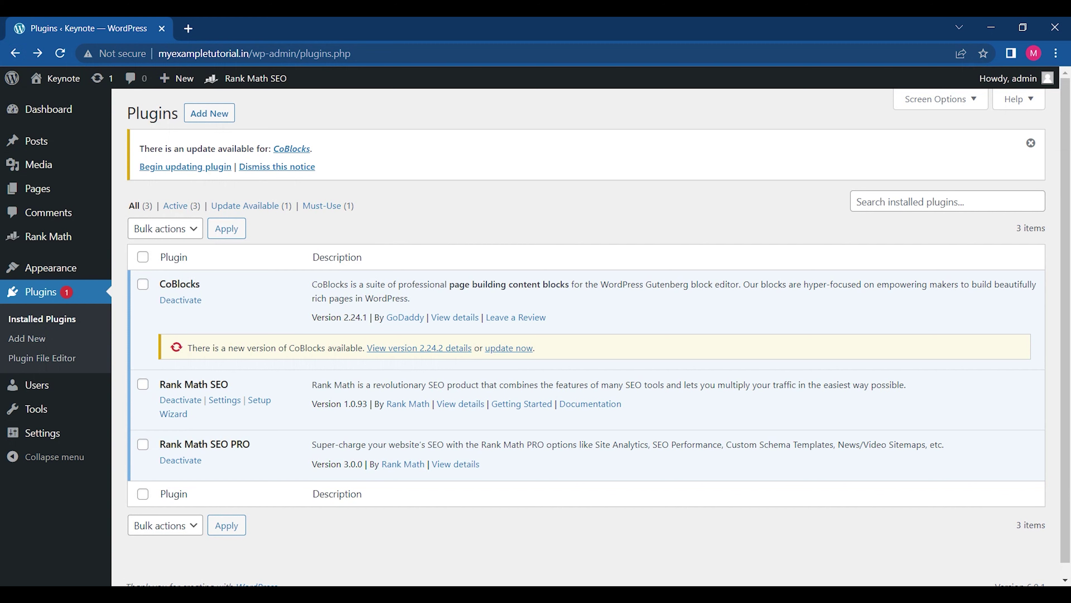
# - Return to the Rank Math modules dashboard and switch on the AMP module
pyautogui.moveTo(40, 274)
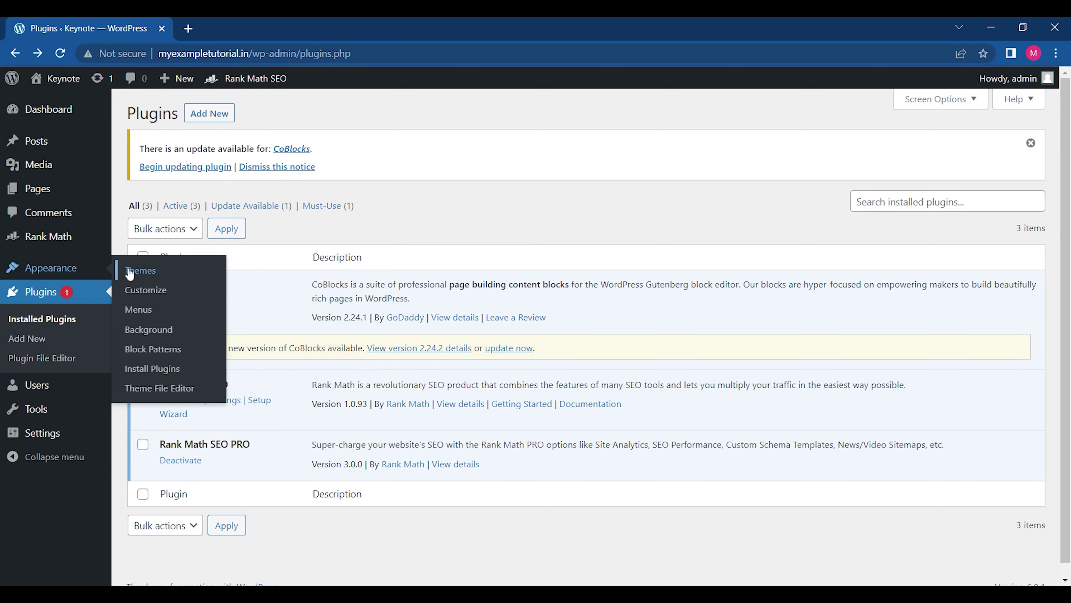
pyautogui.click(45, 237)
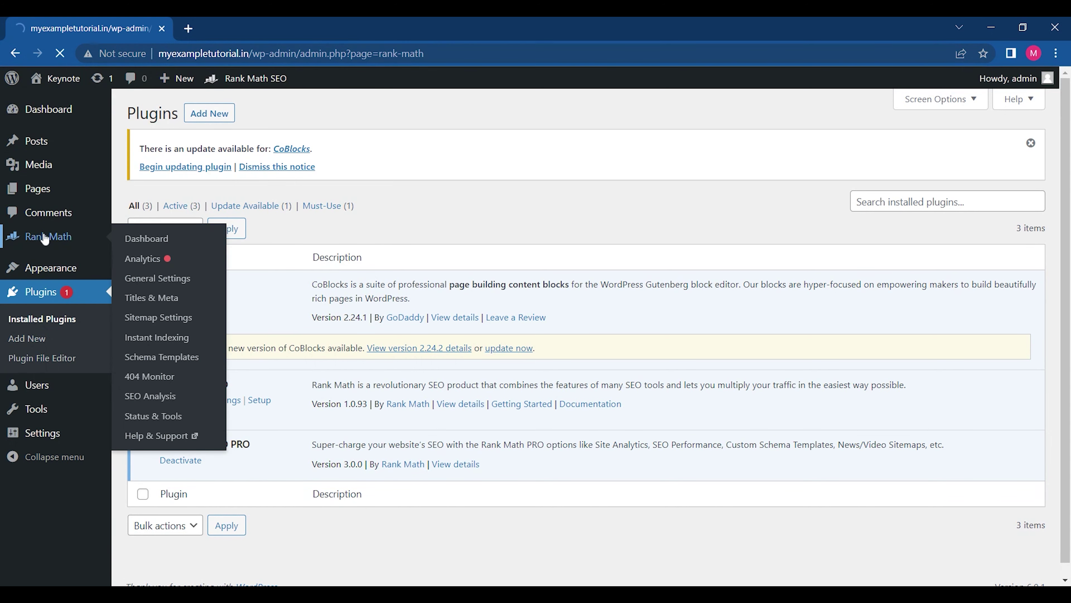
pyautogui.moveTo(519, 439)
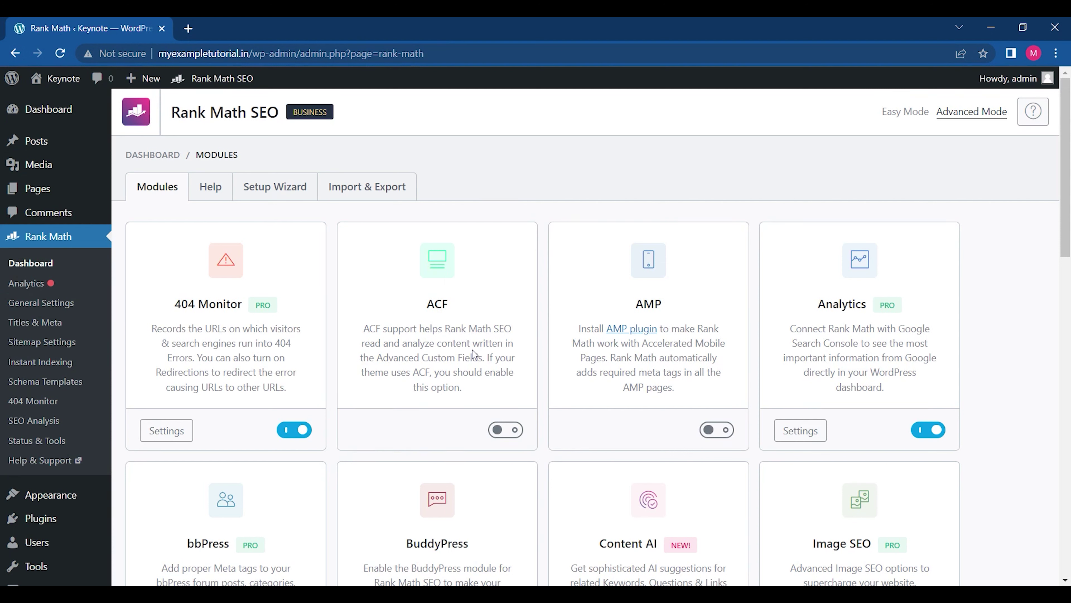
pyautogui.click(724, 430)
pyautogui.scroll(-3, 1066, 169)
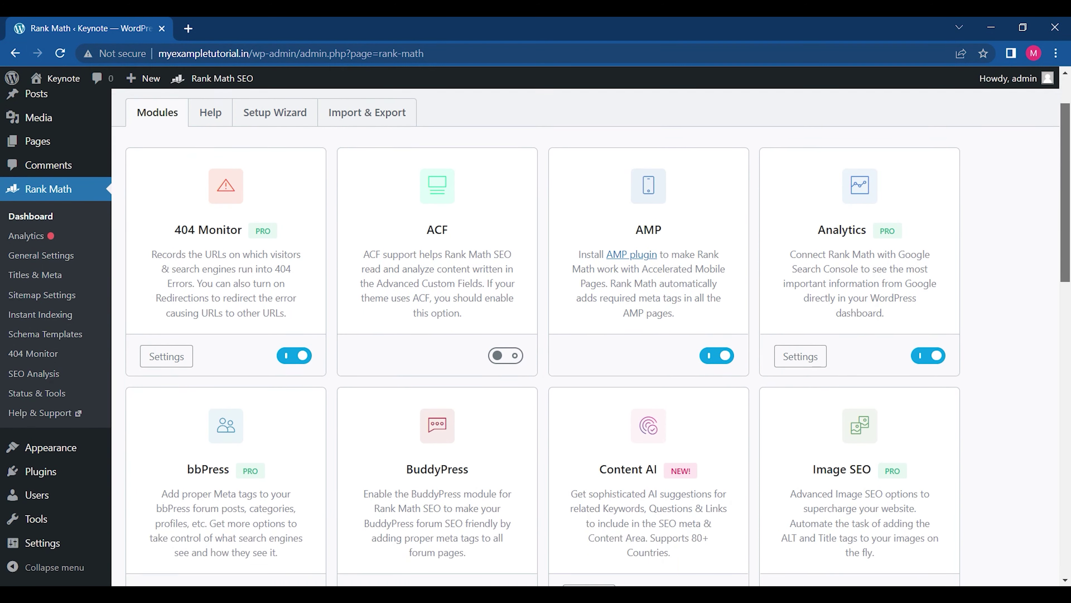
pyautogui.scroll(-2, 1065, 210)
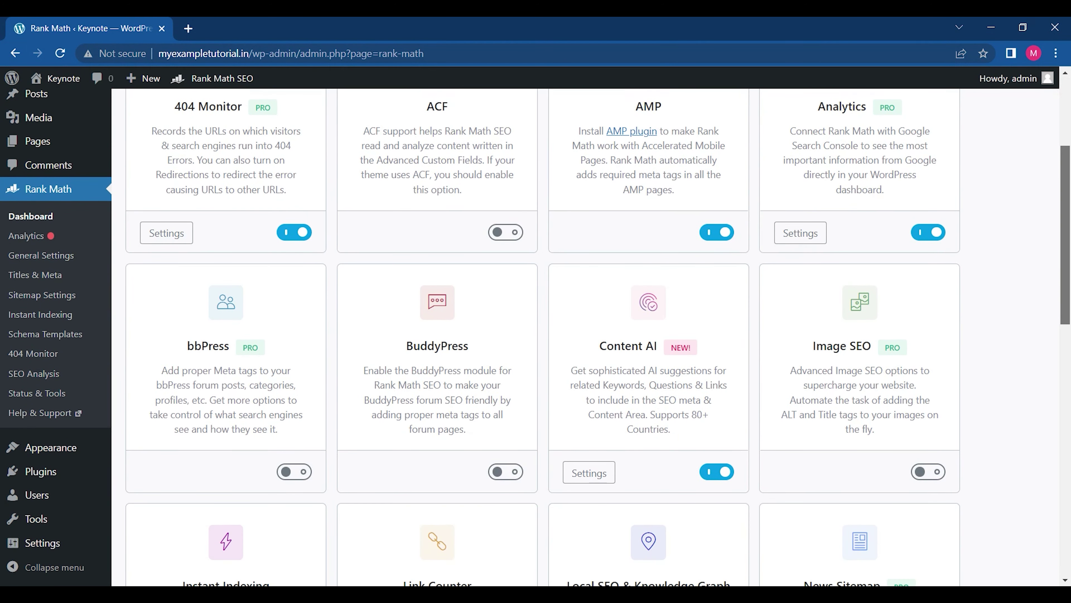
pyautogui.scroll(1, 1065, 232)
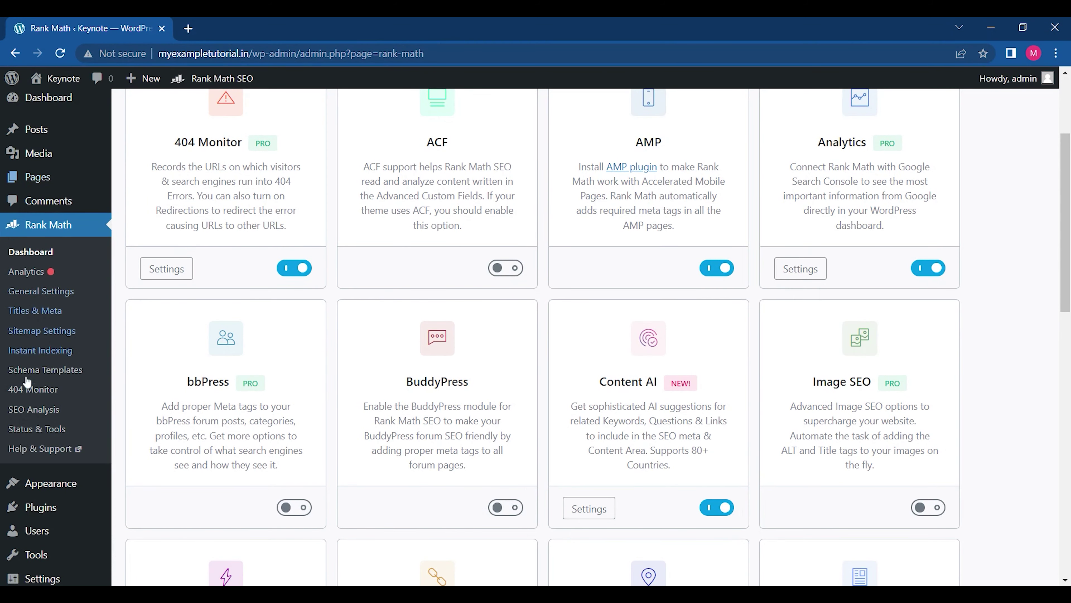
# - Search the plugin directory for "bb", then return to the Rank Math modules dashboard
pyautogui.moveTo(50, 503)
pyautogui.click(134, 511)
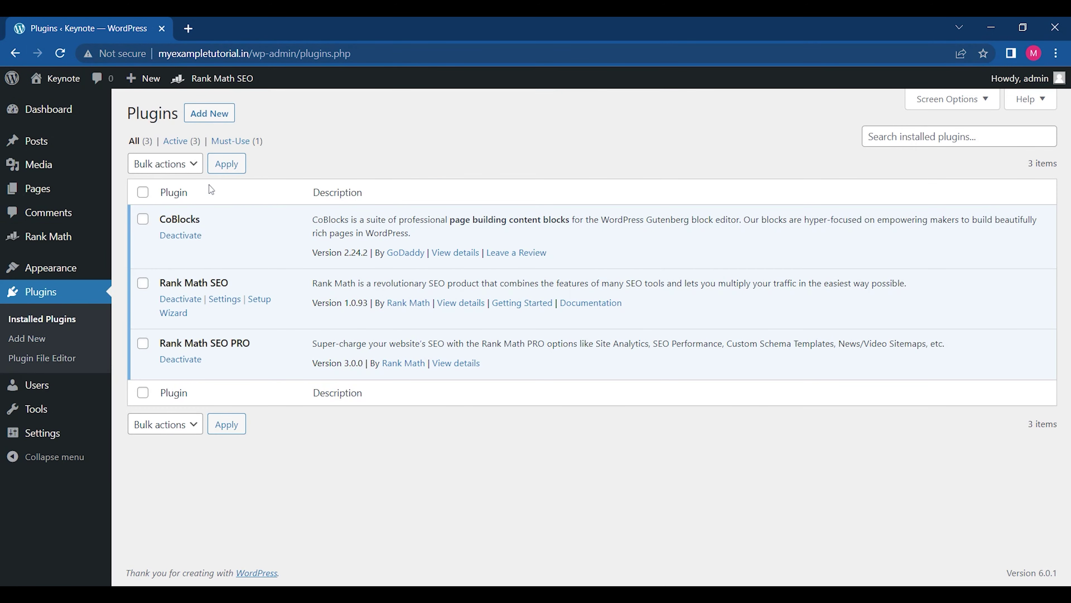
pyautogui.click(212, 114)
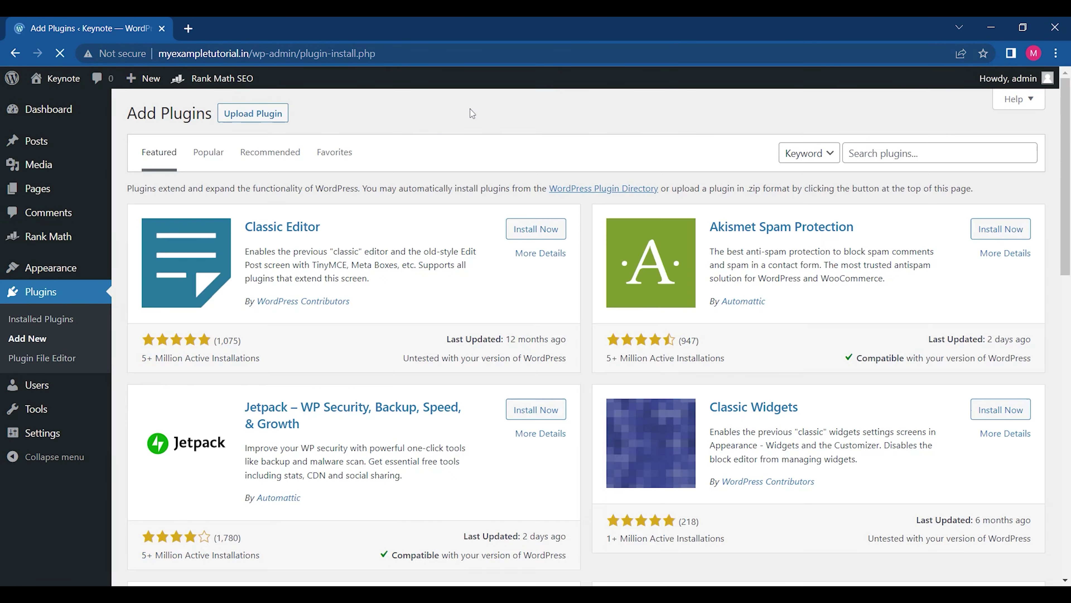
pyautogui.click(865, 154)
pyautogui.write('bb')
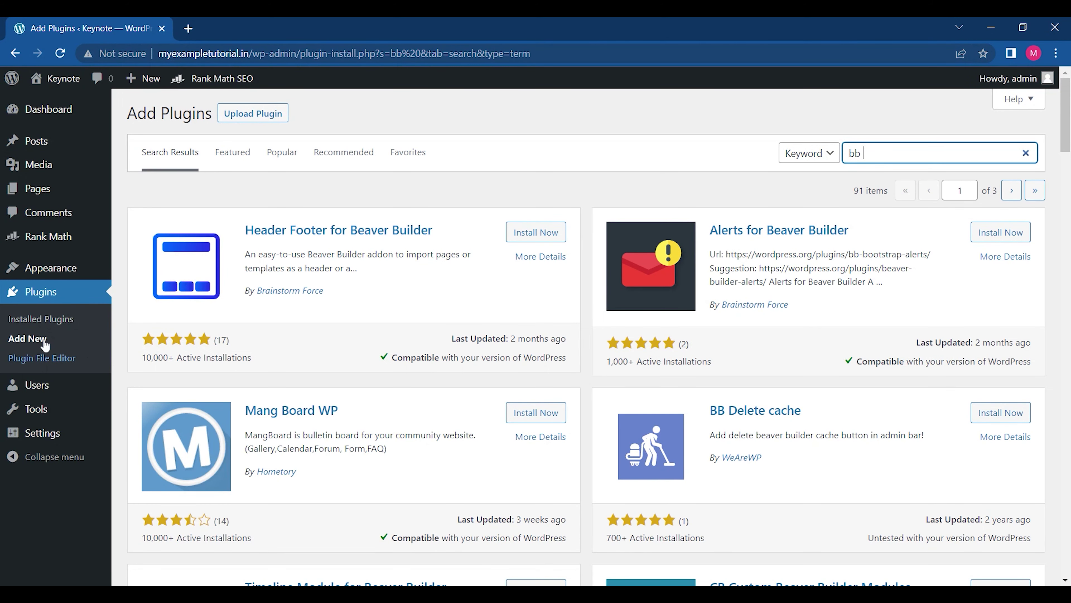
pyautogui.click(39, 240)
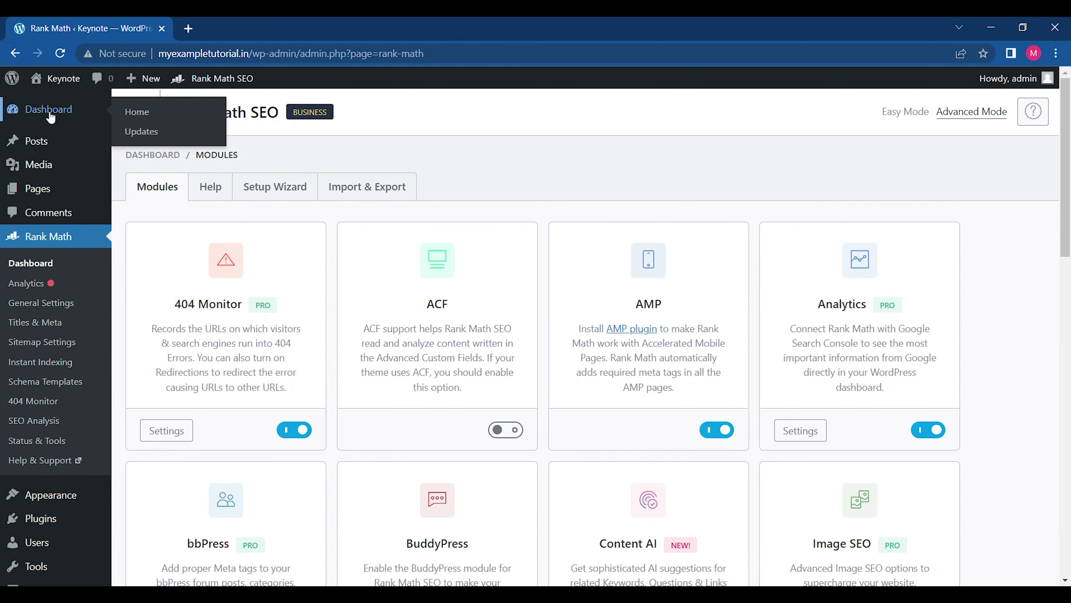
# - Search the plugin directory for "Acf", then install and activate Advanced Custom Fields: Extended
pyautogui.moveTo(42, 519)
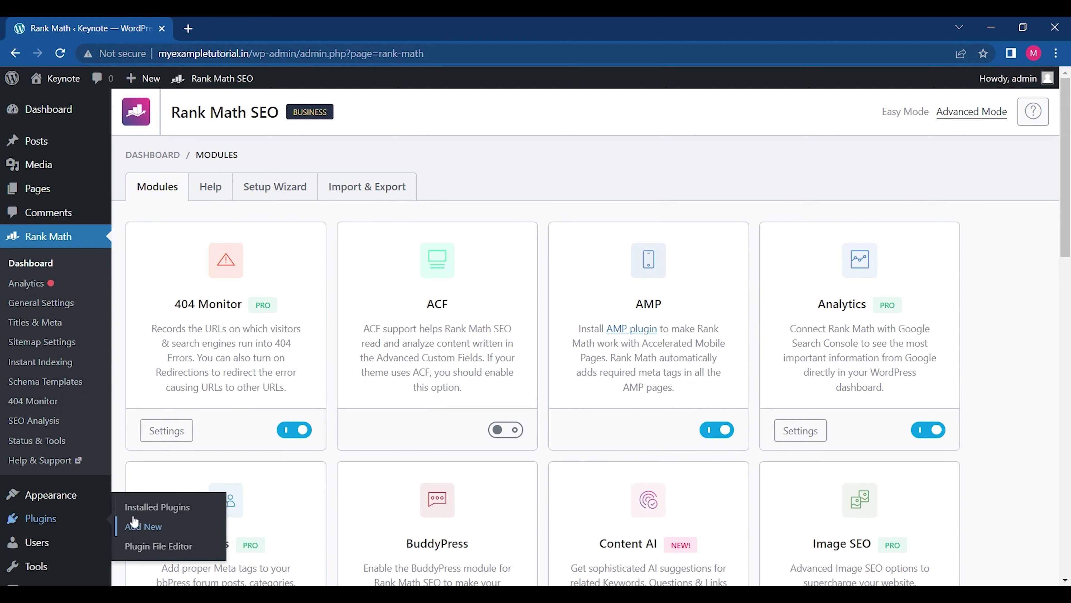
pyautogui.click(143, 528)
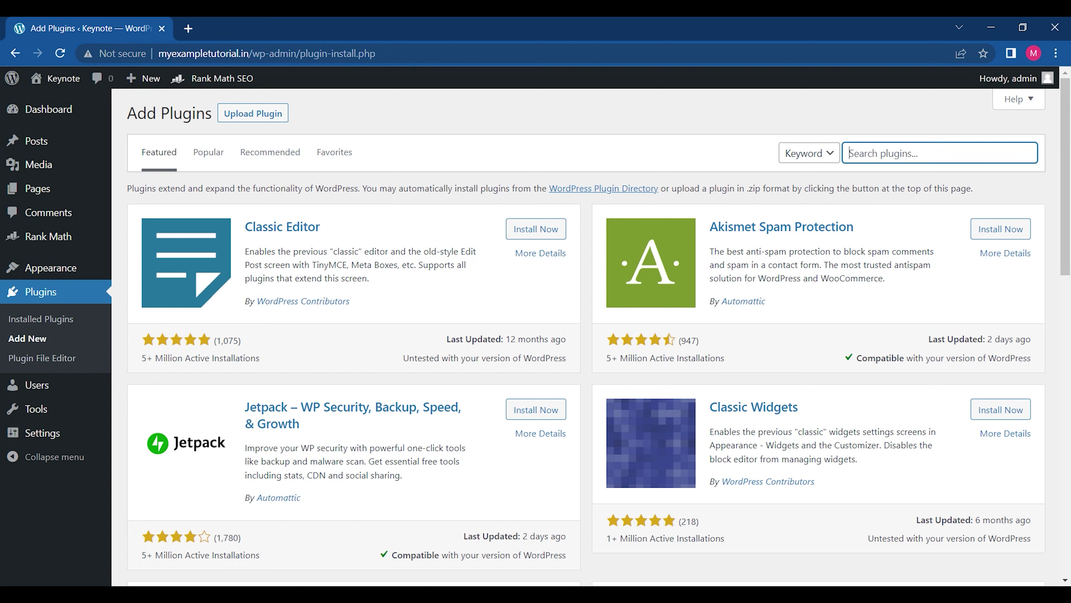
pyautogui.write('Acf')
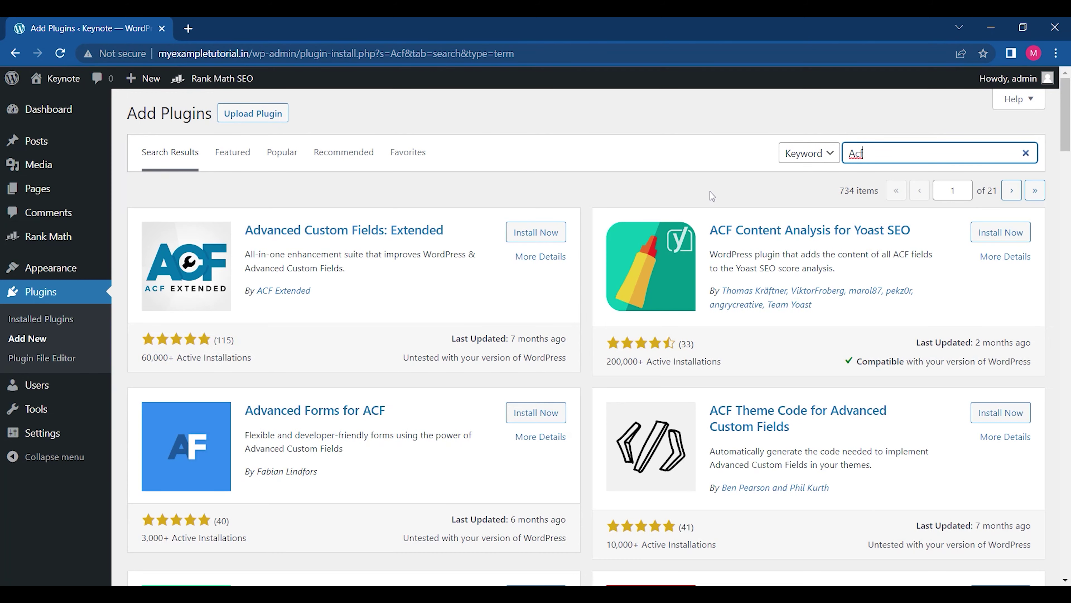
pyautogui.click(549, 232)
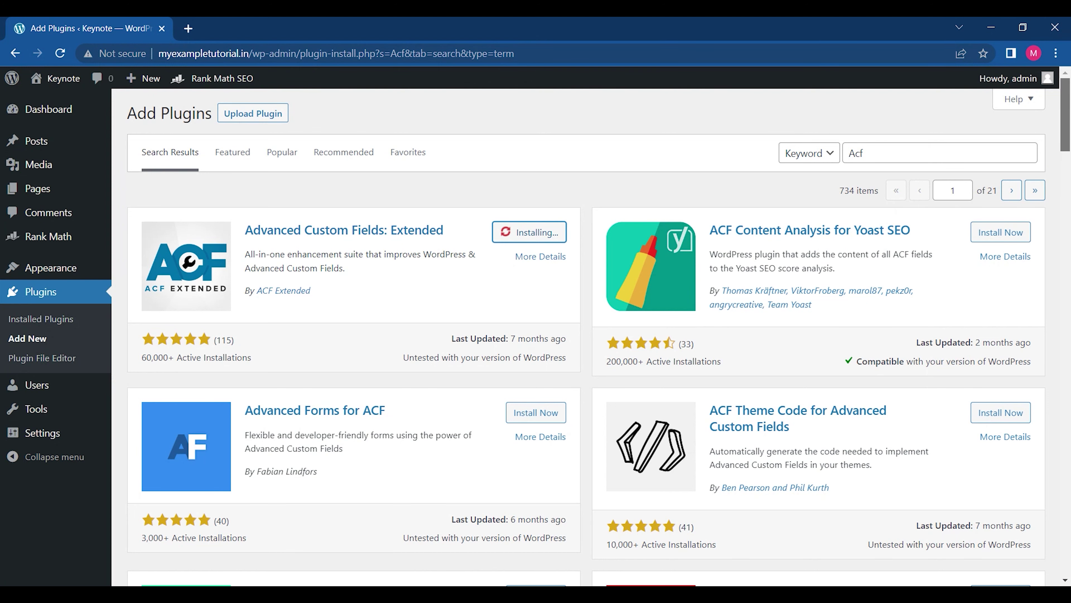
pyautogui.scroll(-5, 1065, 118)
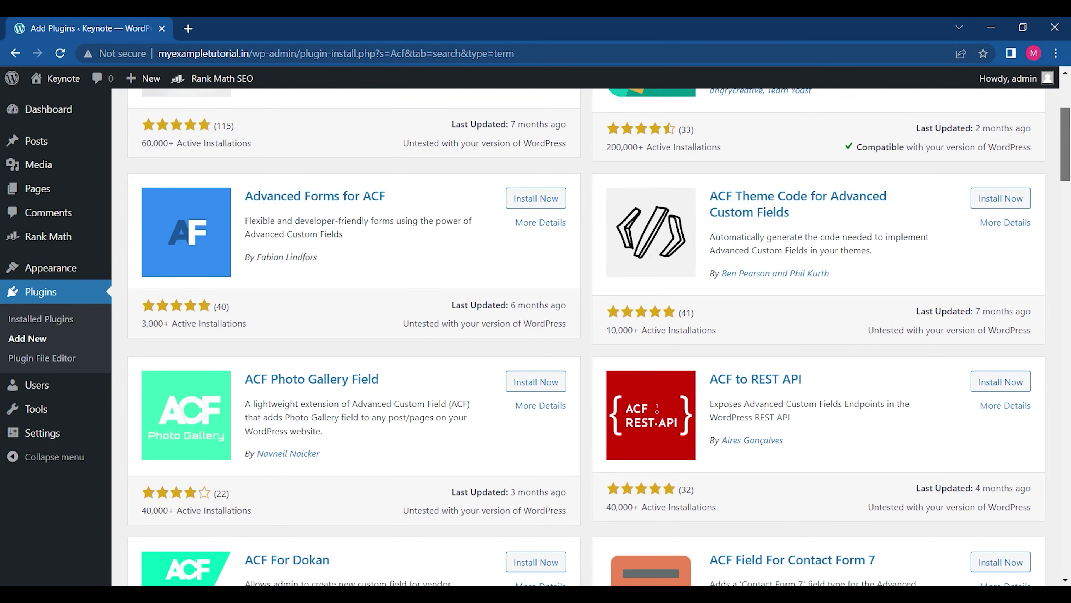
pyautogui.scroll(5, 686, 210)
pyautogui.click(541, 233)
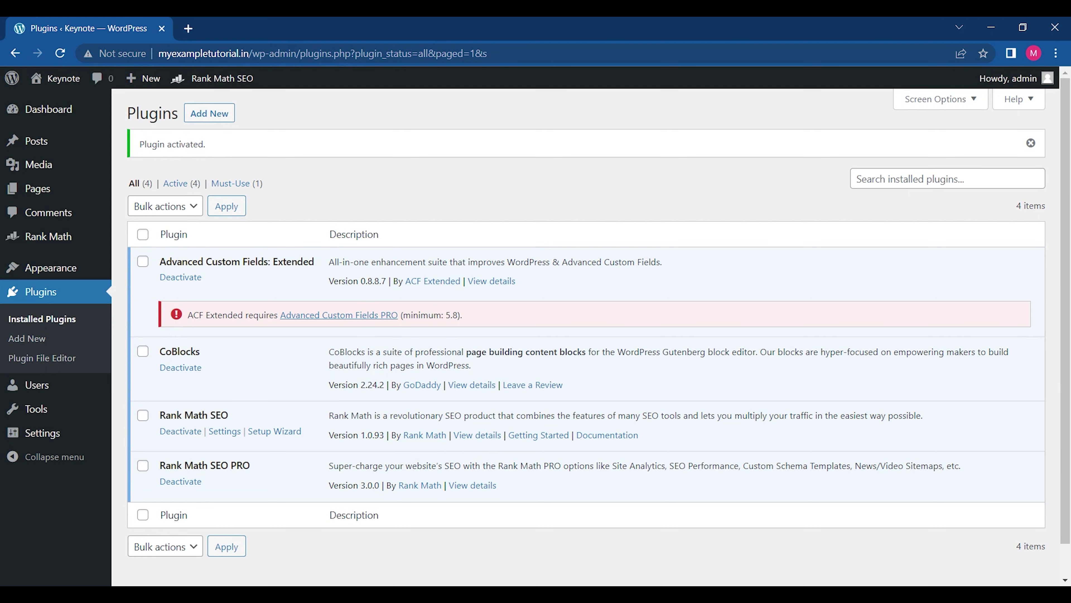
# - View the Getting Started page of Rank Math's setup wizard and return to the modules dashboard
pyautogui.click(35, 237)
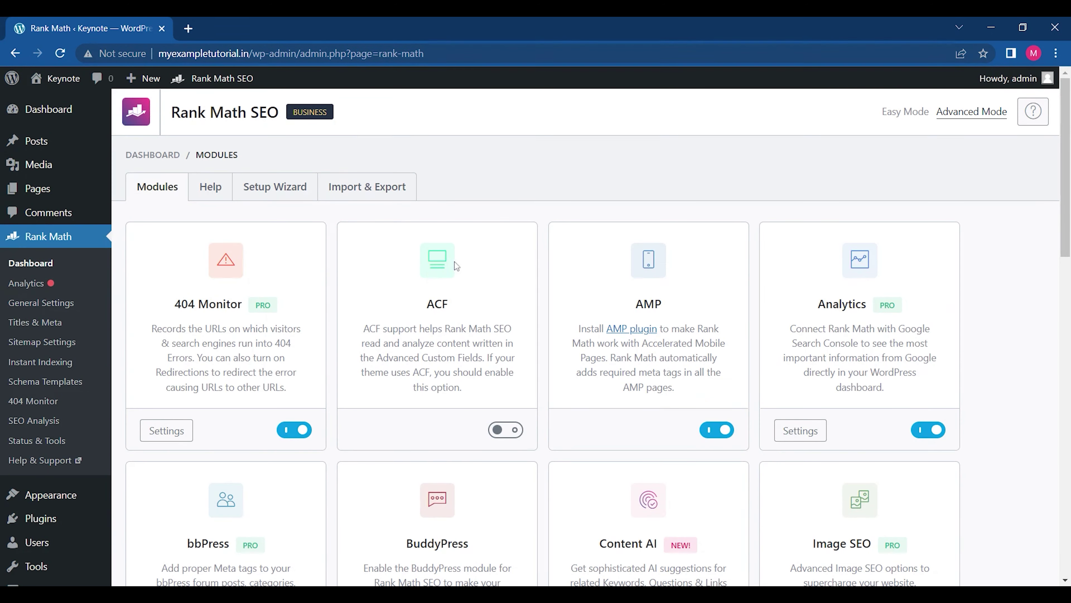
pyautogui.moveTo(510, 428)
pyautogui.click(261, 191)
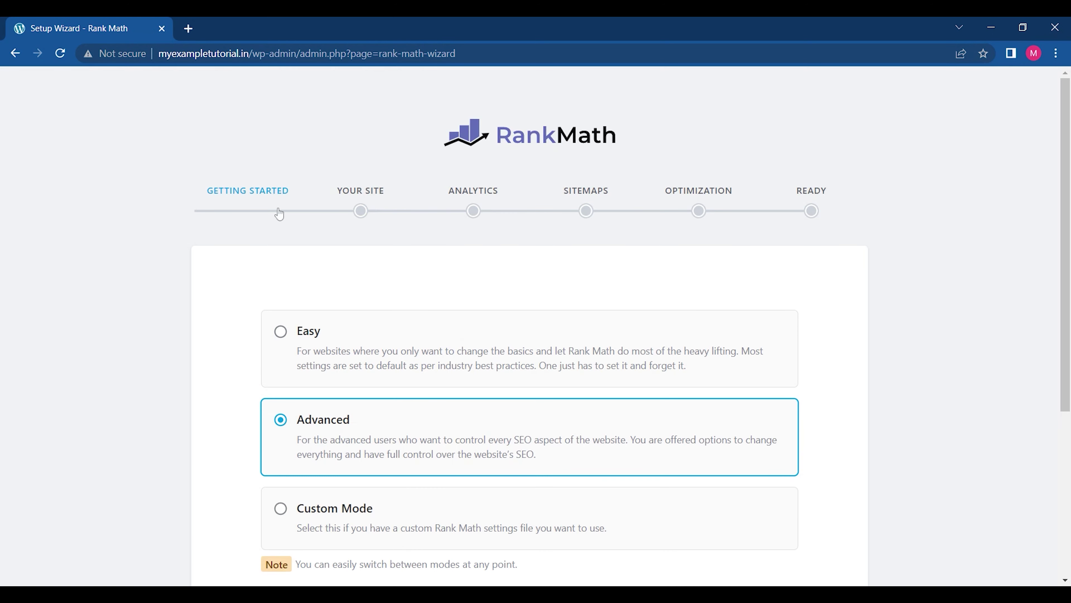
pyautogui.click(12, 54)
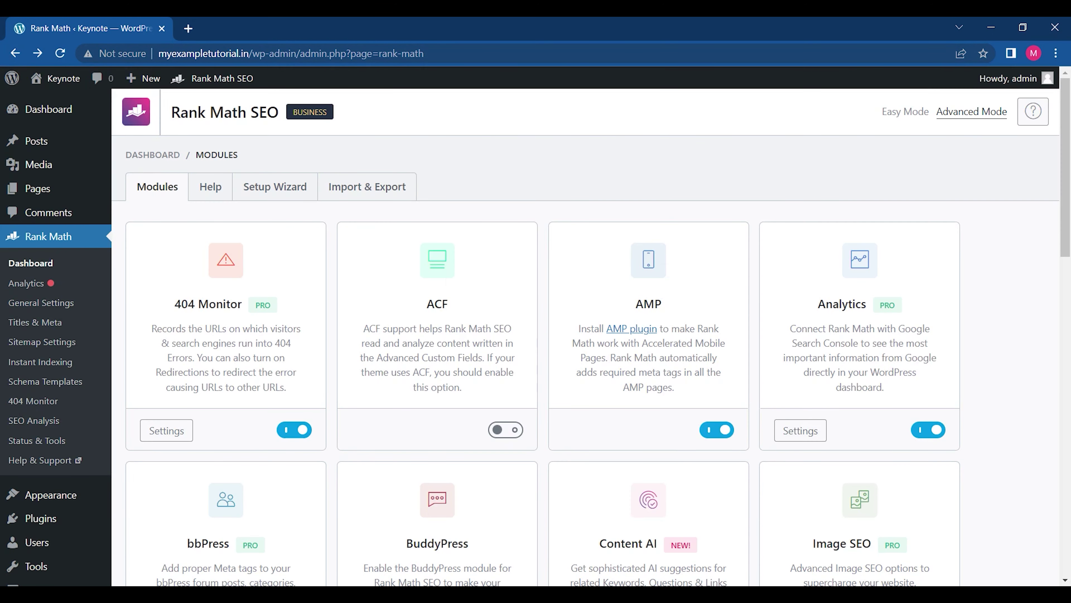
# - Switch on the Image SEO module in the Rank Math modules dashboard
pyautogui.moveTo(1066, 223); pyautogui.dragTo(1070, 344)
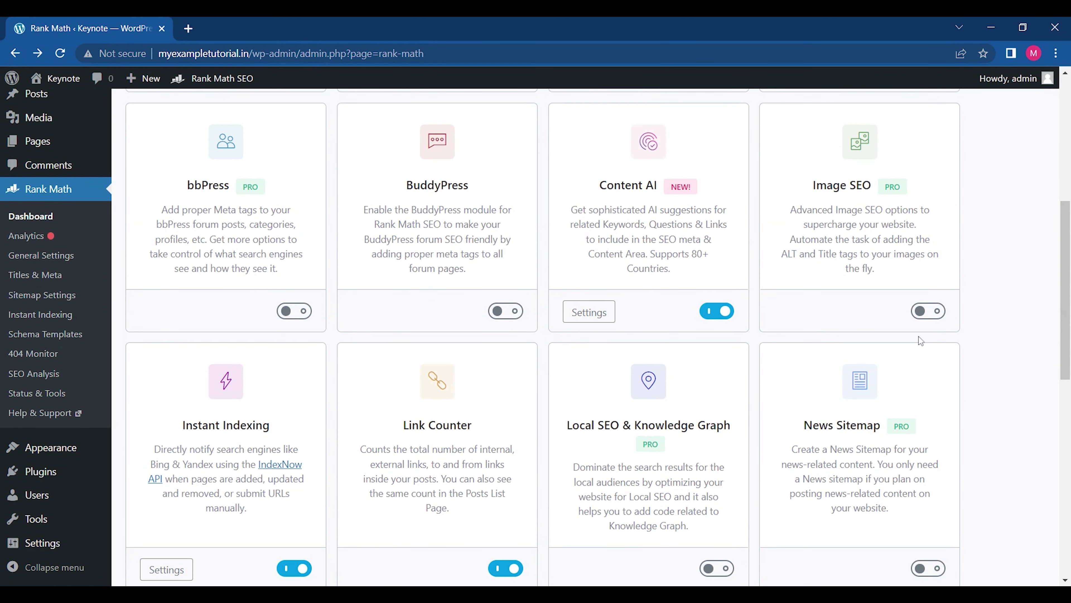
pyautogui.click(932, 317)
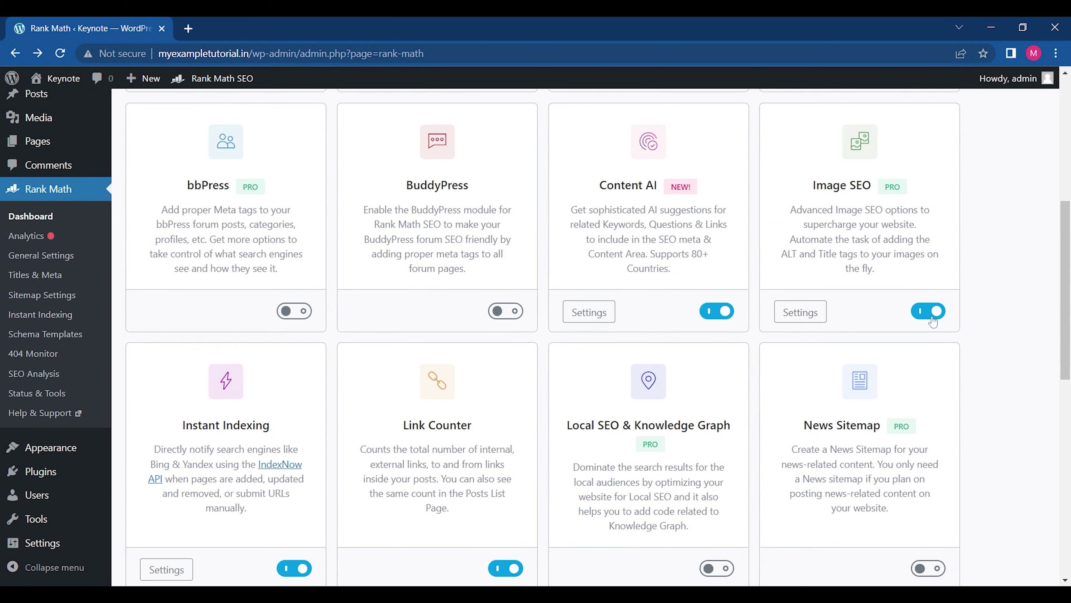
# - View the Image SEO module's settings and return to the modules dashboard
pyautogui.click(807, 318)
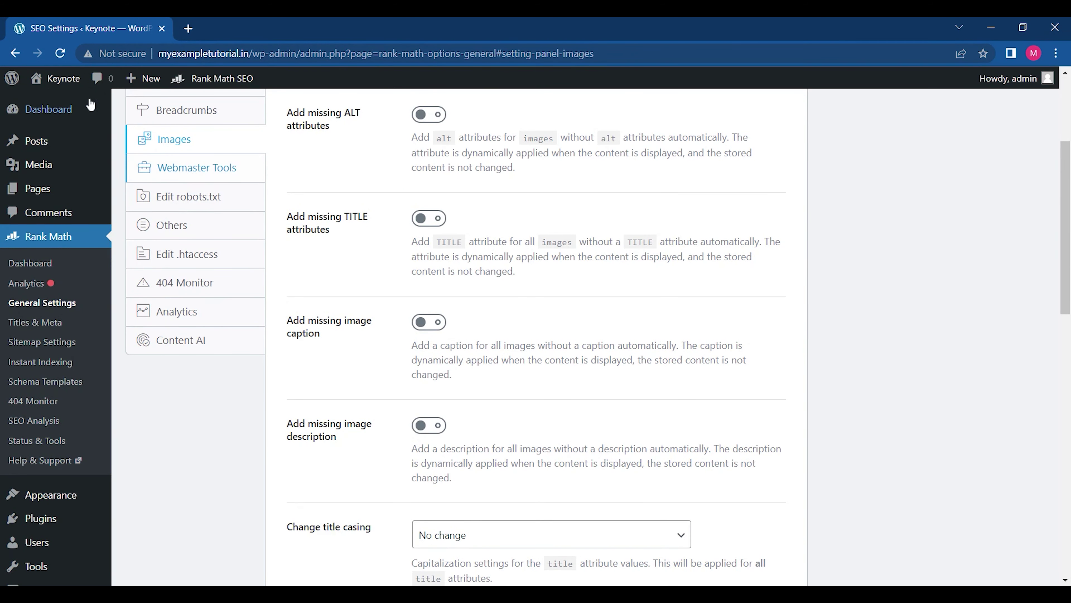
pyautogui.click(24, 56)
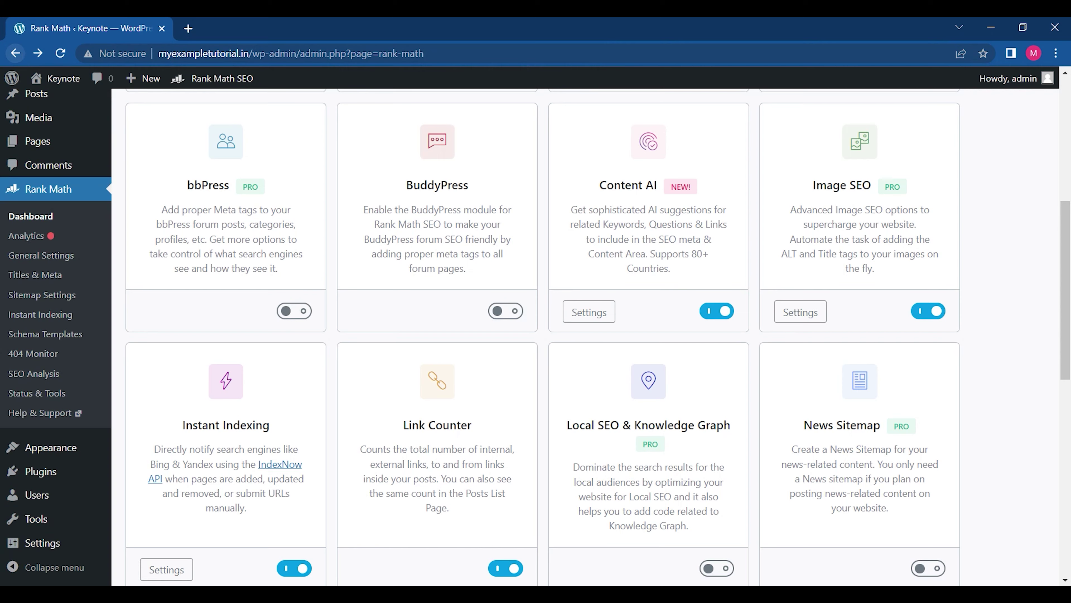
# - Switch on the Local SEO & Knowledge Graph module in the Rank Math modules dashboard
pyautogui.scroll(-5, 1064, 292)
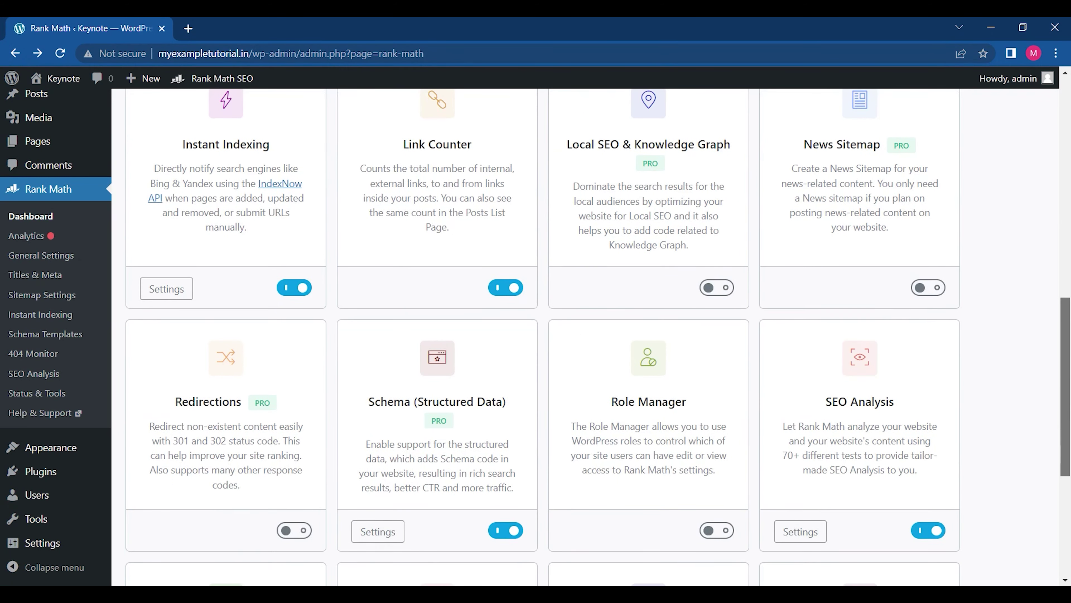
pyautogui.scroll(1, 1069, 358)
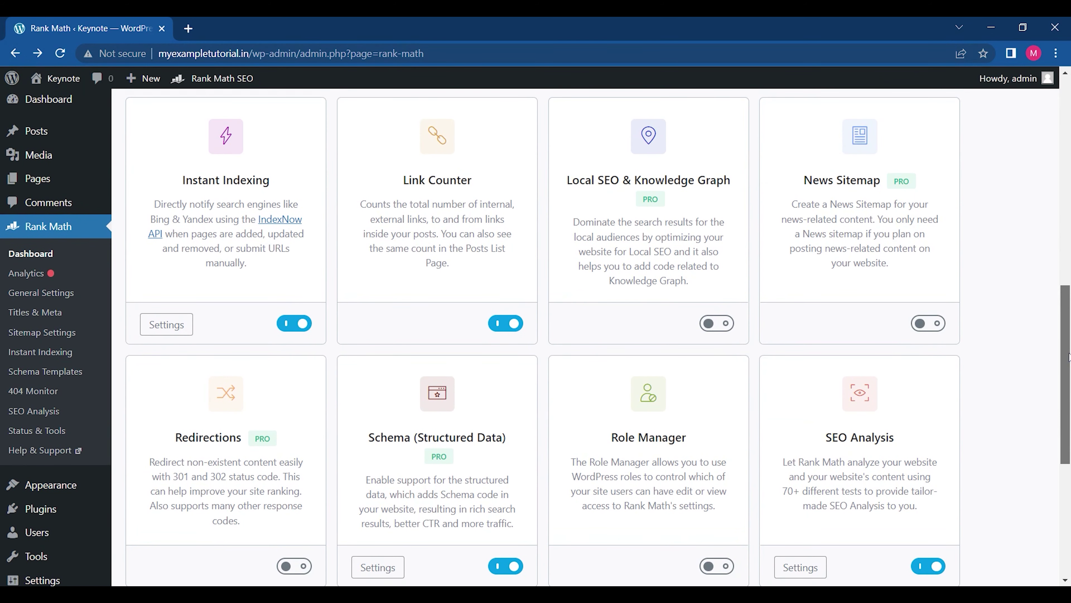
pyautogui.scroll(-1, 1069, 358)
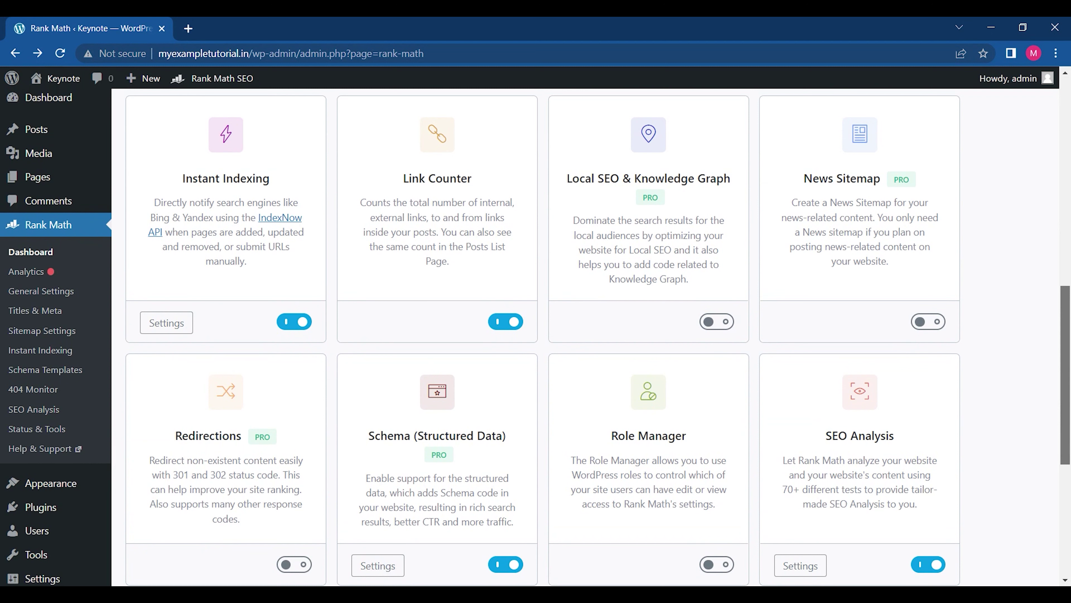
pyautogui.click(714, 325)
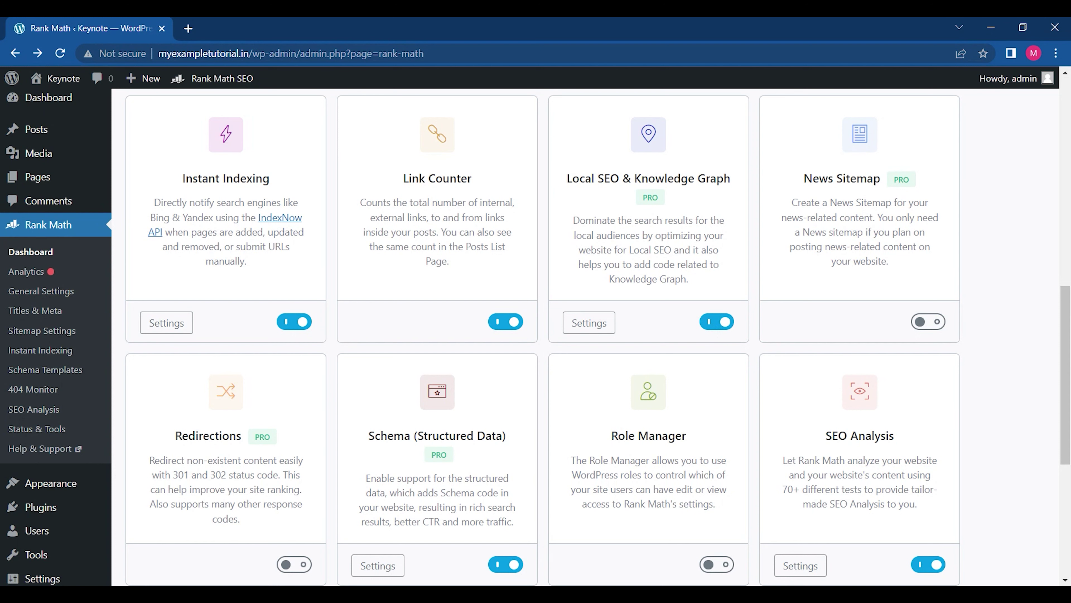
# - Switch on the Redirections and Role Manager modules
pyautogui.scroll(-6, 282, 291)
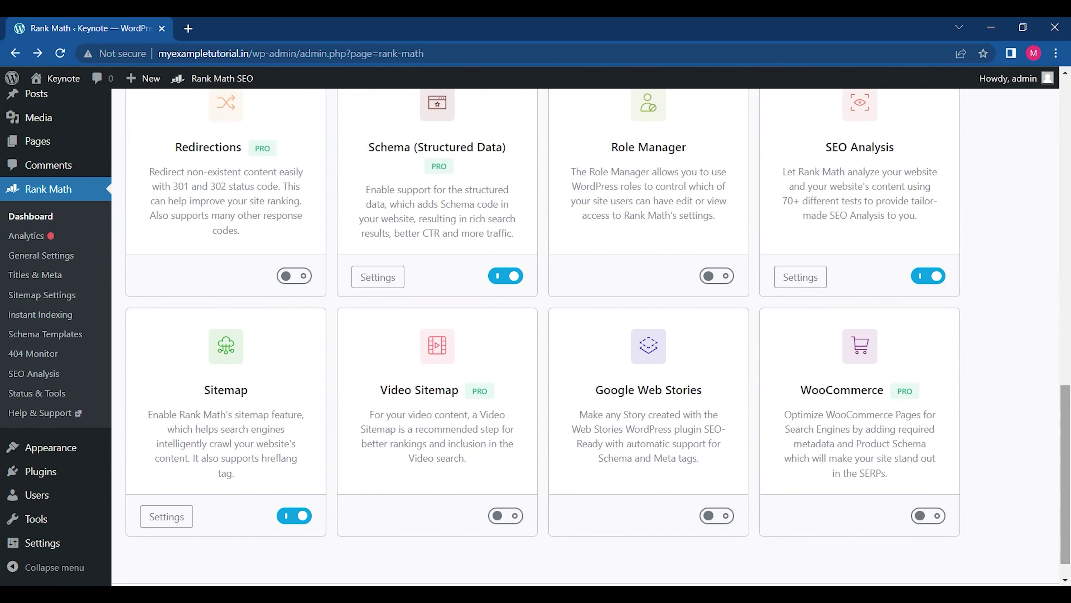
pyautogui.click(304, 277)
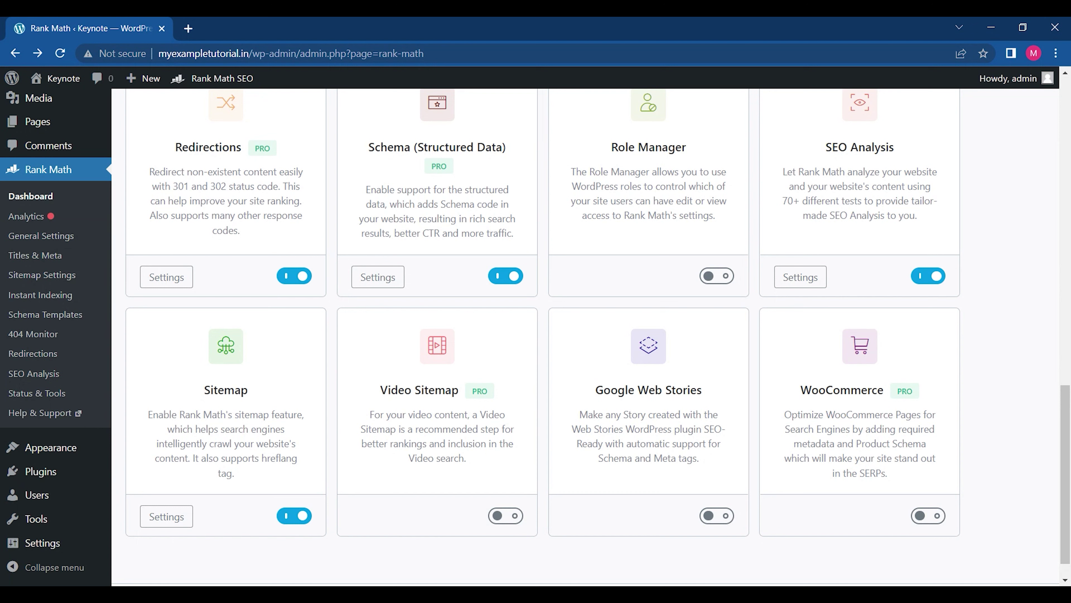
pyautogui.click(720, 280)
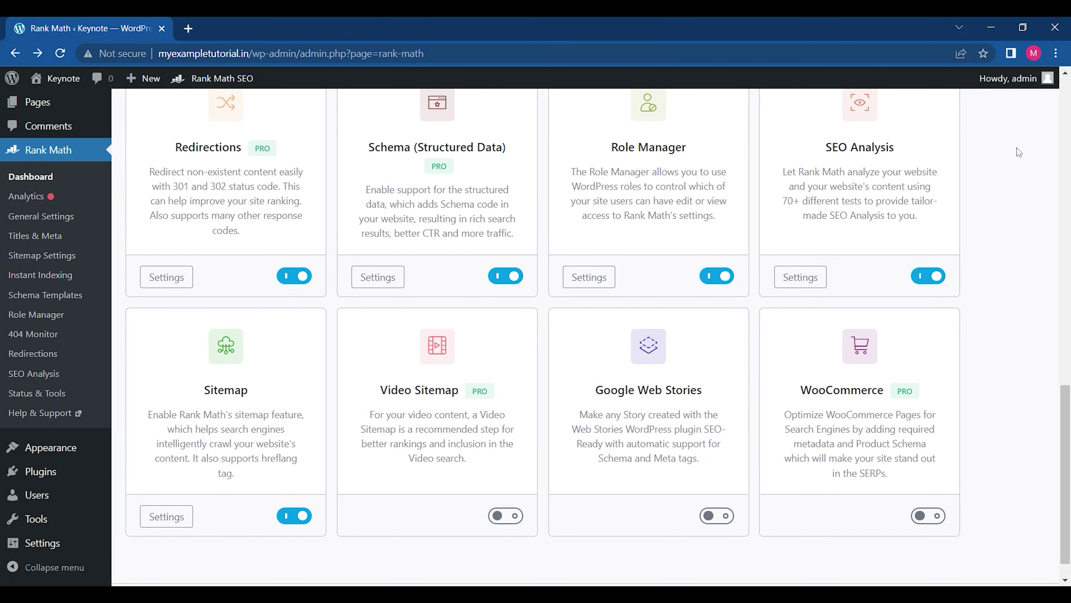
# - Switch on the Video Sitemap module and check what the Google Web Stories and WooCommerce modules require
pyautogui.scroll(-1, 1058, 411)
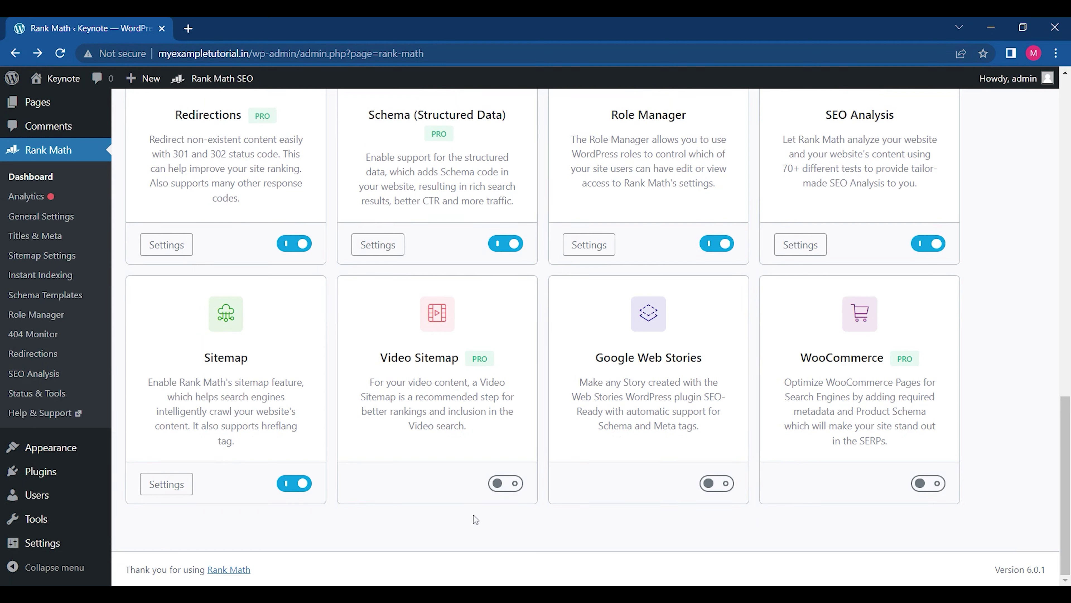
pyautogui.click(507, 487)
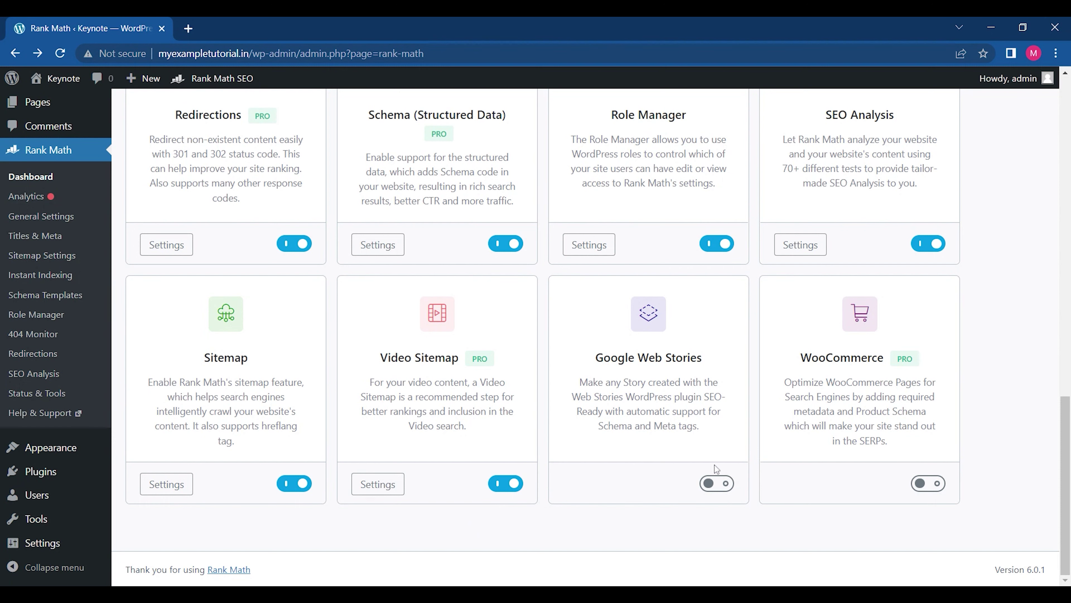
pyautogui.moveTo(721, 486)
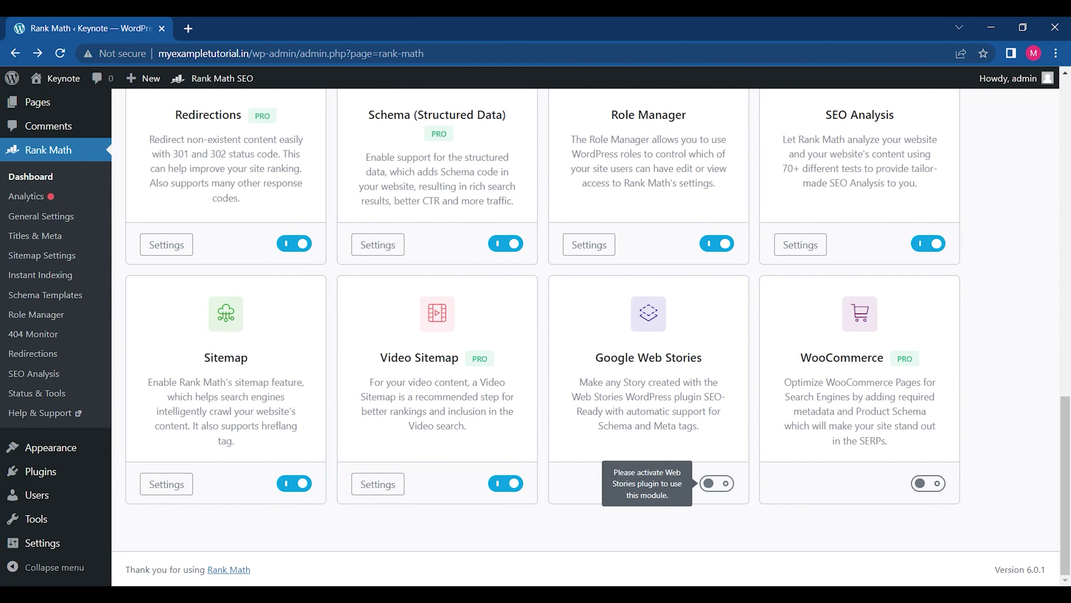
pyautogui.moveTo(923, 483)
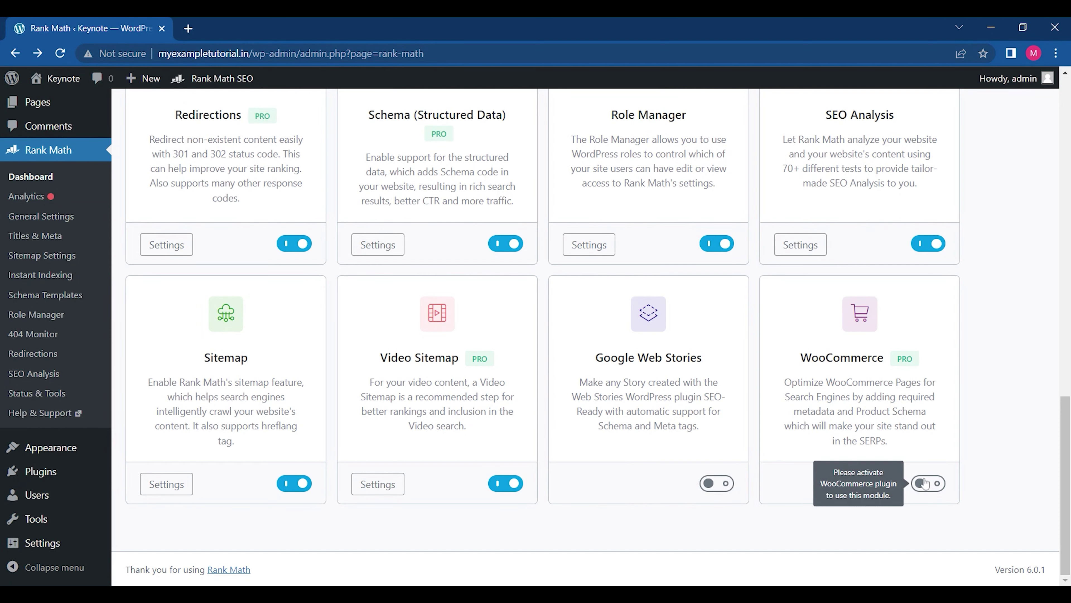
# - Open Rank Math's Help page and review its account status, next steps and product support sections
pyautogui.moveTo(1066, 485); pyautogui.dragTo(1066, 166)
pyautogui.click(205, 186)
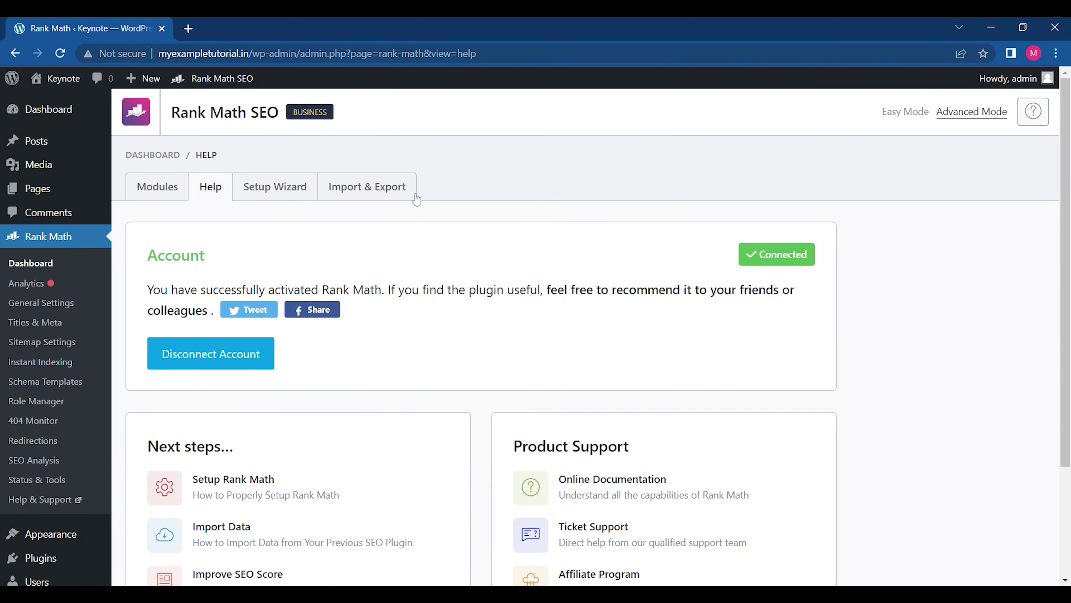
pyautogui.moveTo(1062, 243); pyautogui.dragTo(1062, 350)
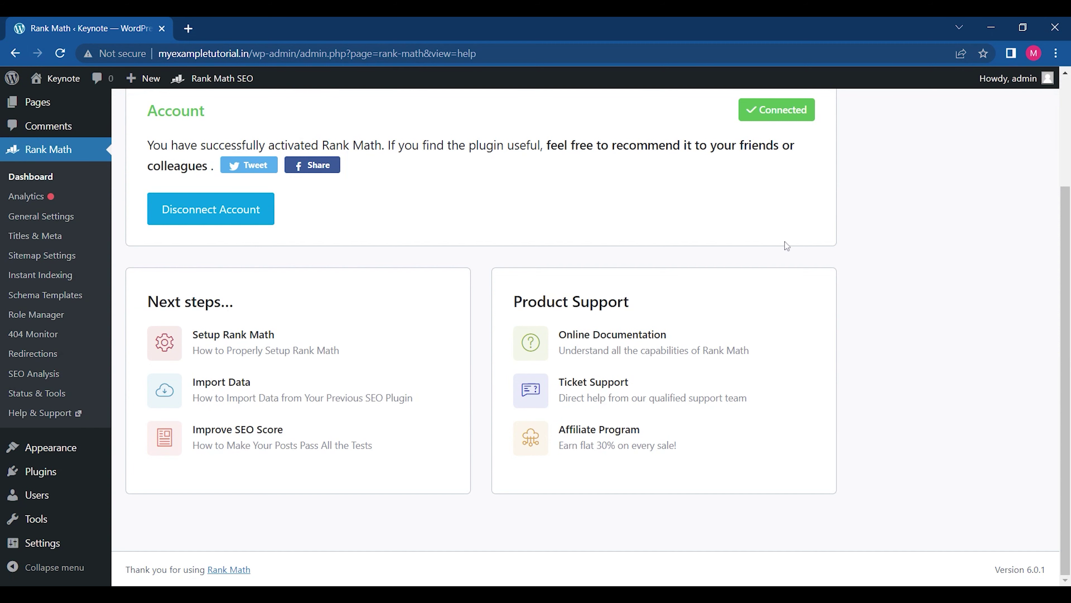
pyautogui.scroll(2, 536, 334)
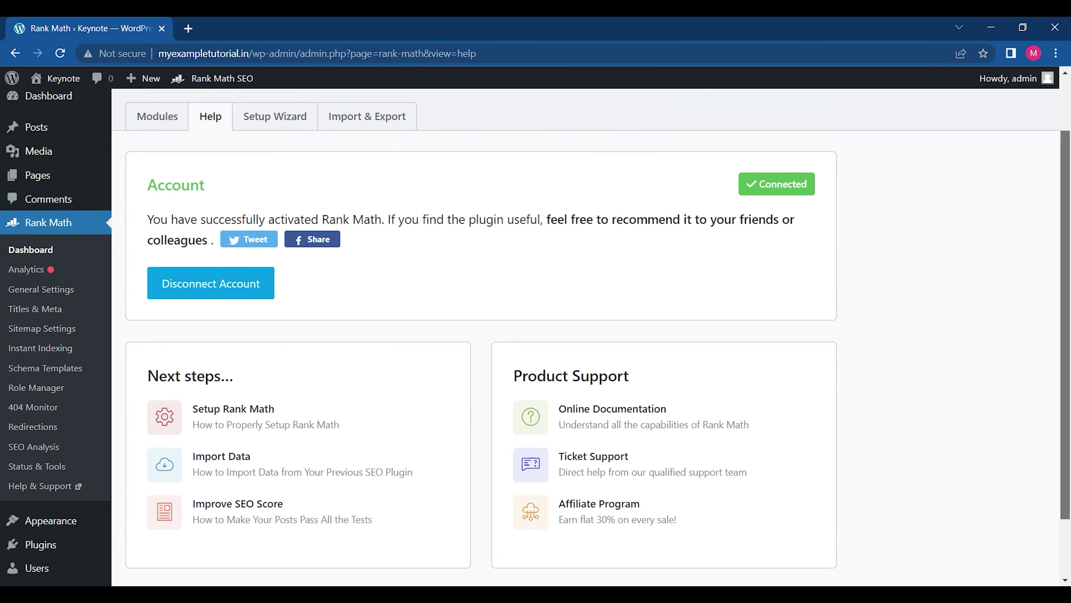
pyautogui.scroll(2, 295, 163)
# - Open Rank Math's setup wizard, expand the website compatibility details to review them, and start the wizard in Advanced mode
pyautogui.click(282, 186)
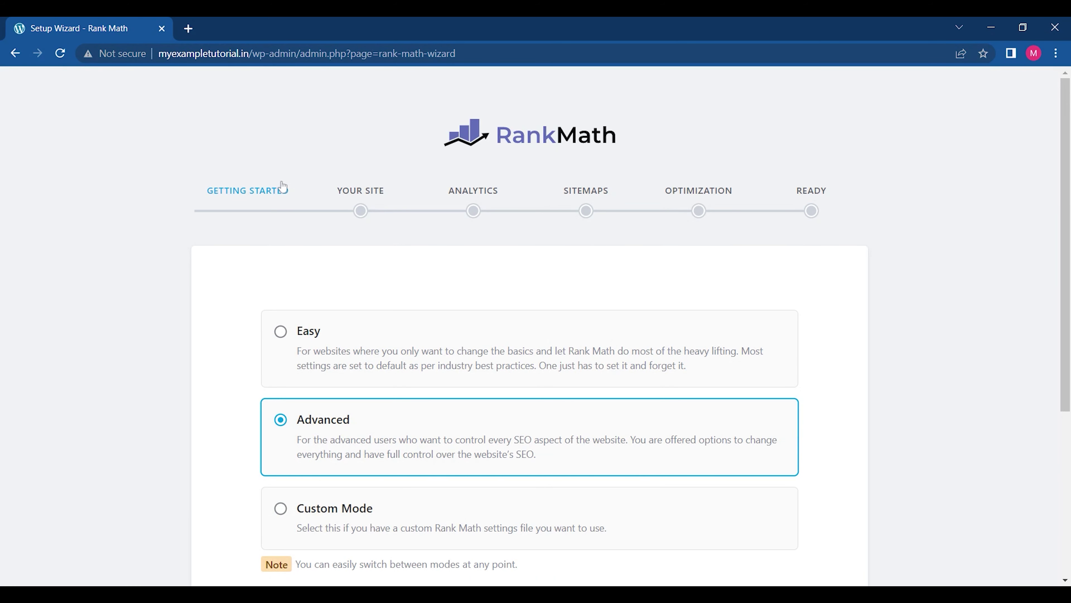
pyautogui.moveTo(1063, 213); pyautogui.dragTo(1063, 265)
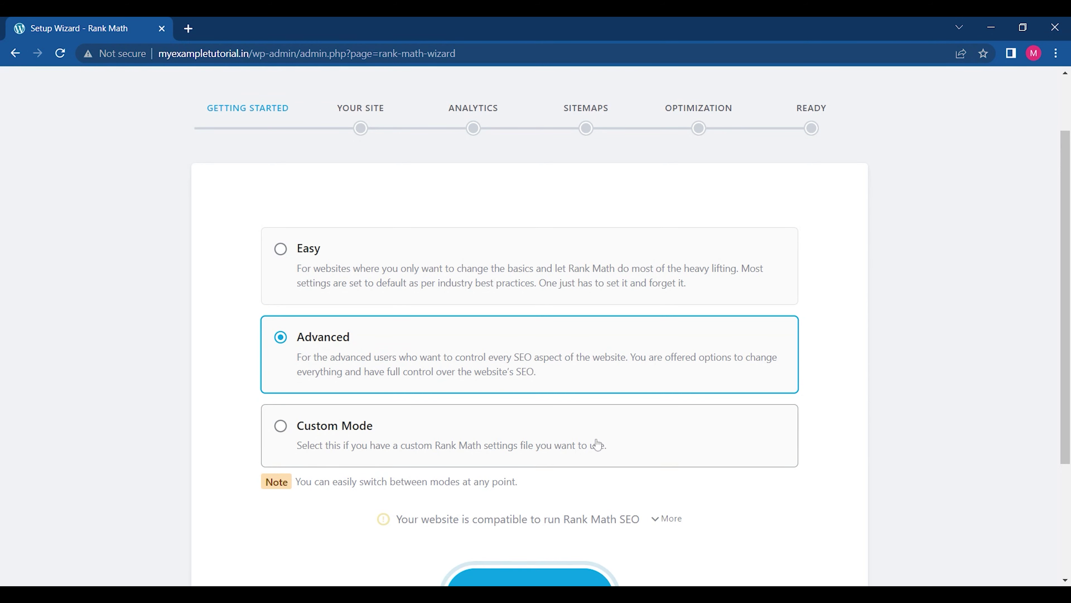
pyautogui.scroll(-2, 1067, 398)
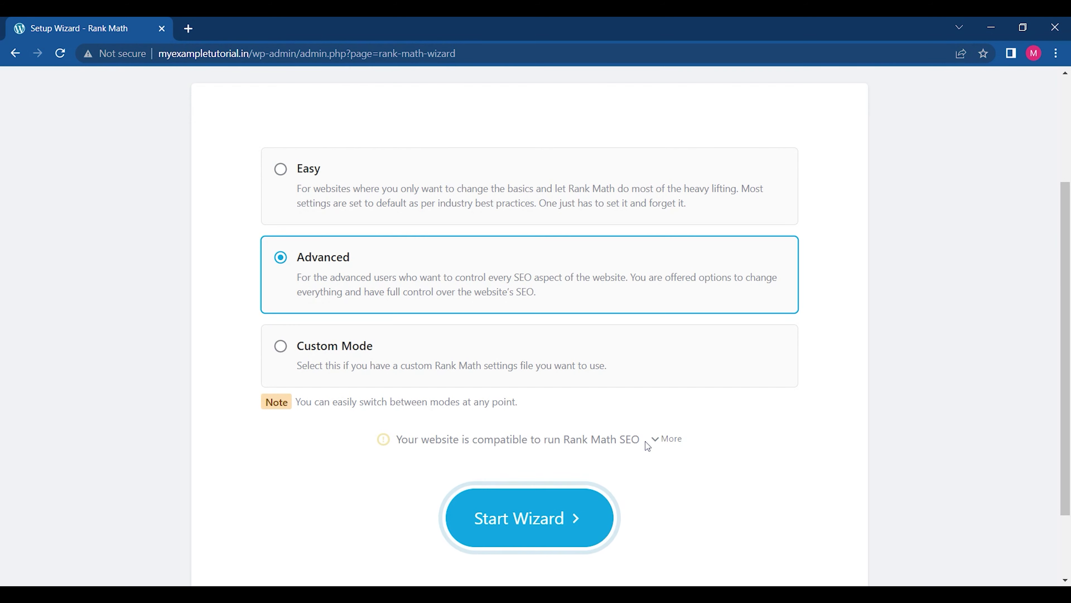
pyautogui.click(658, 439)
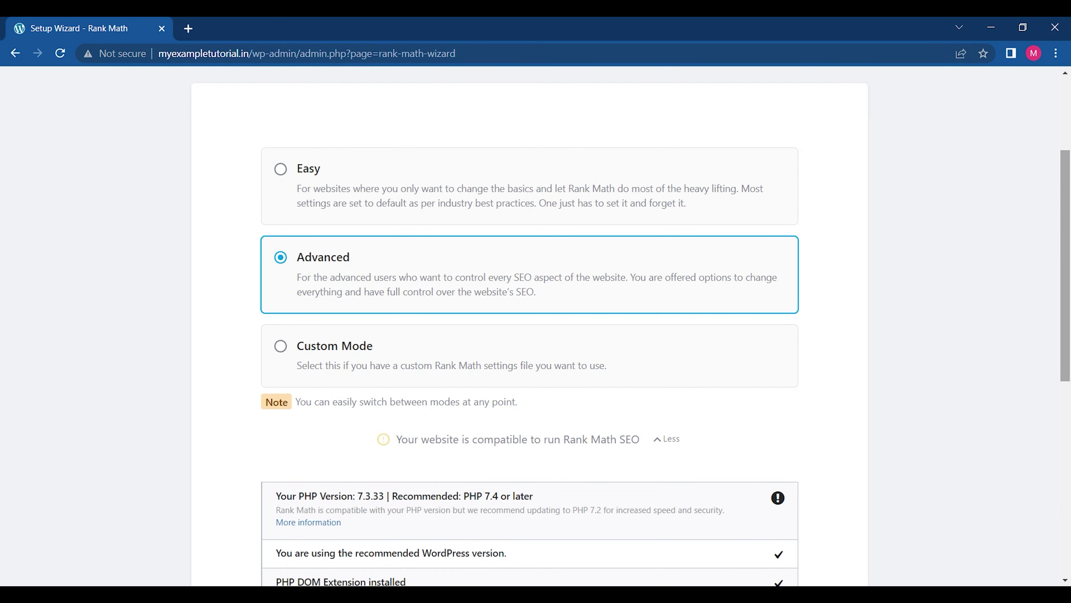
pyautogui.scroll(-6, 1065, 355)
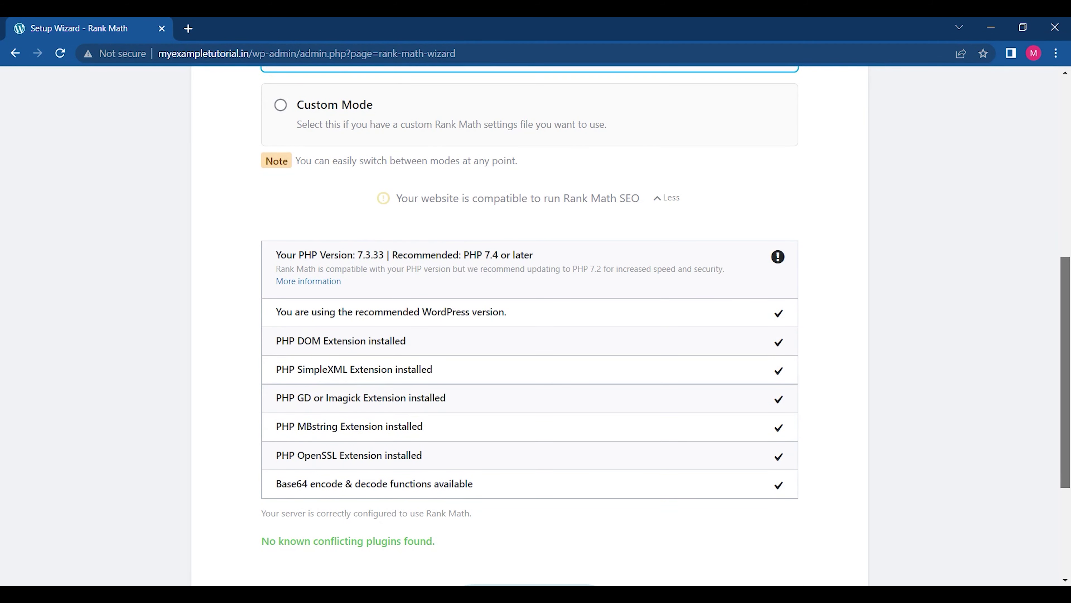
pyautogui.scroll(-2, 1066, 462)
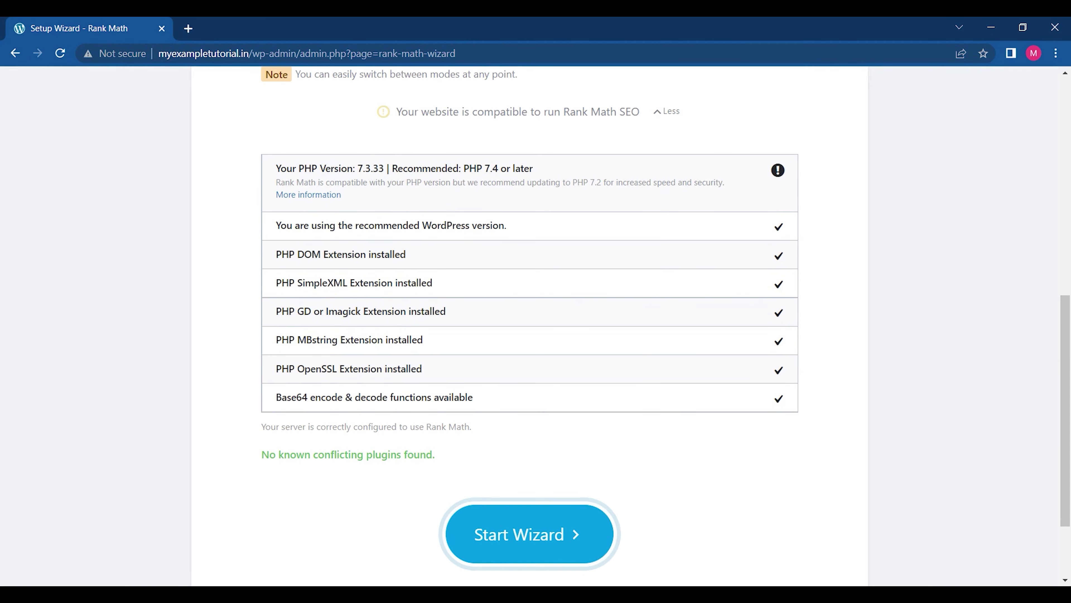
pyautogui.click(471, 518)
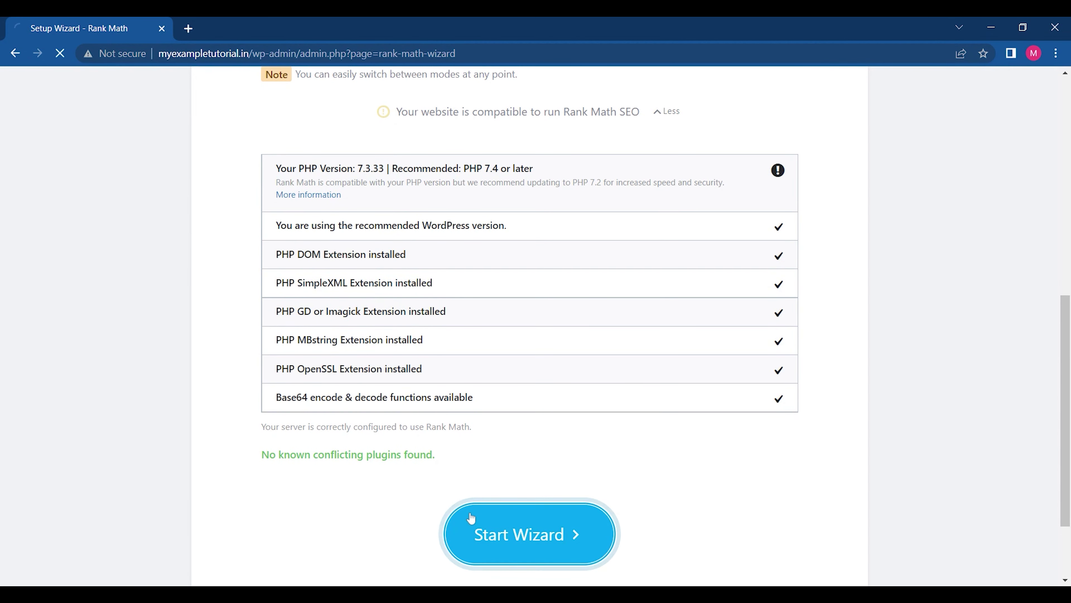
# - Set the website type to Community Blog/News Site and the business type to Educational Organization
pyautogui.moveTo(1066, 334); pyautogui.dragTo(1066, 445)
pyautogui.click(589, 241)
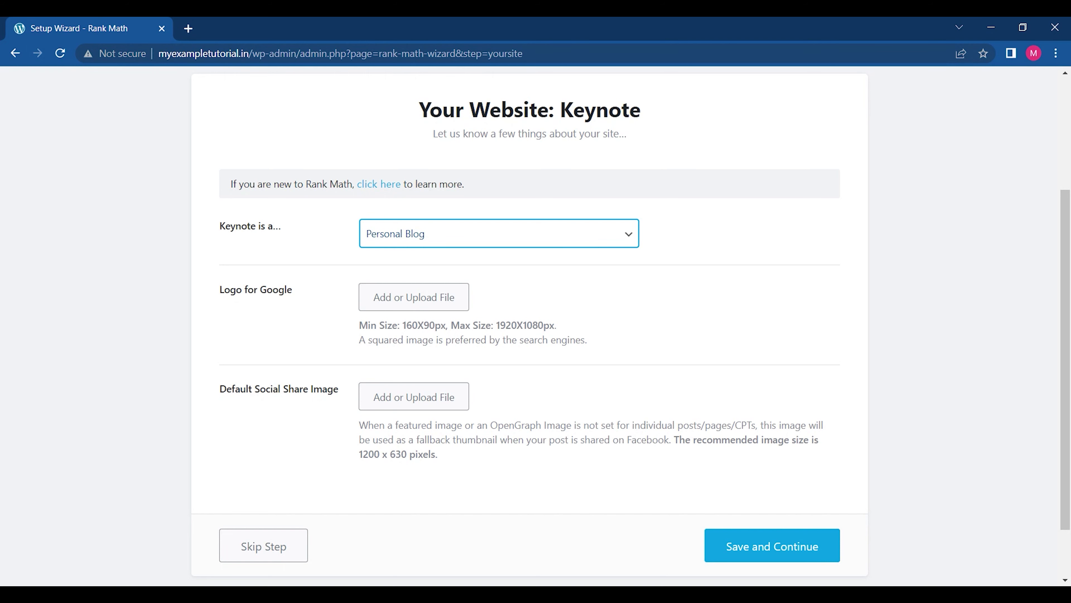
pyautogui.press('Down')
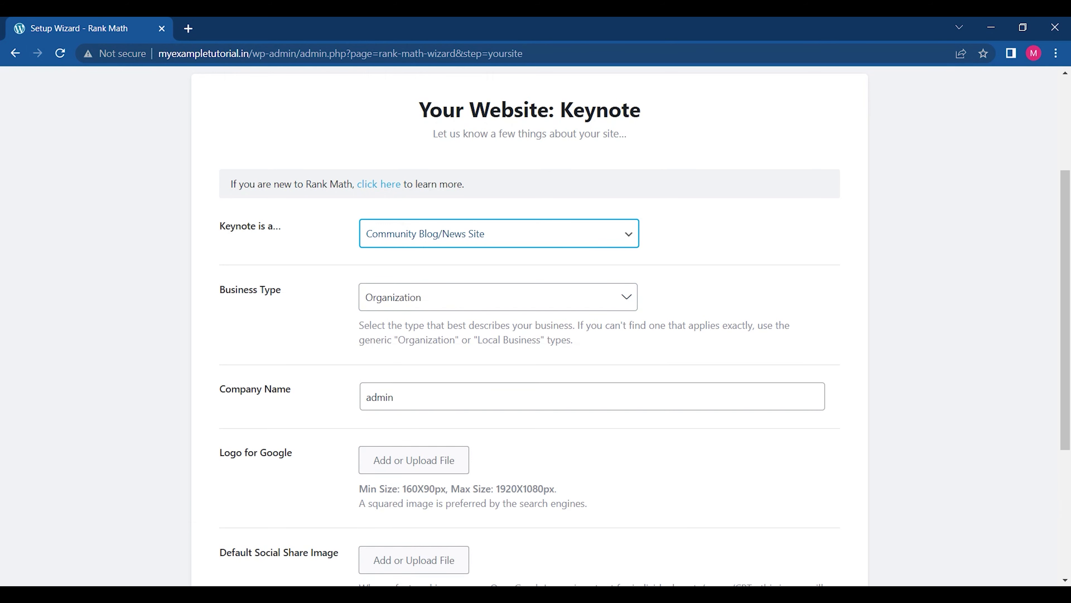
pyautogui.click(426, 299)
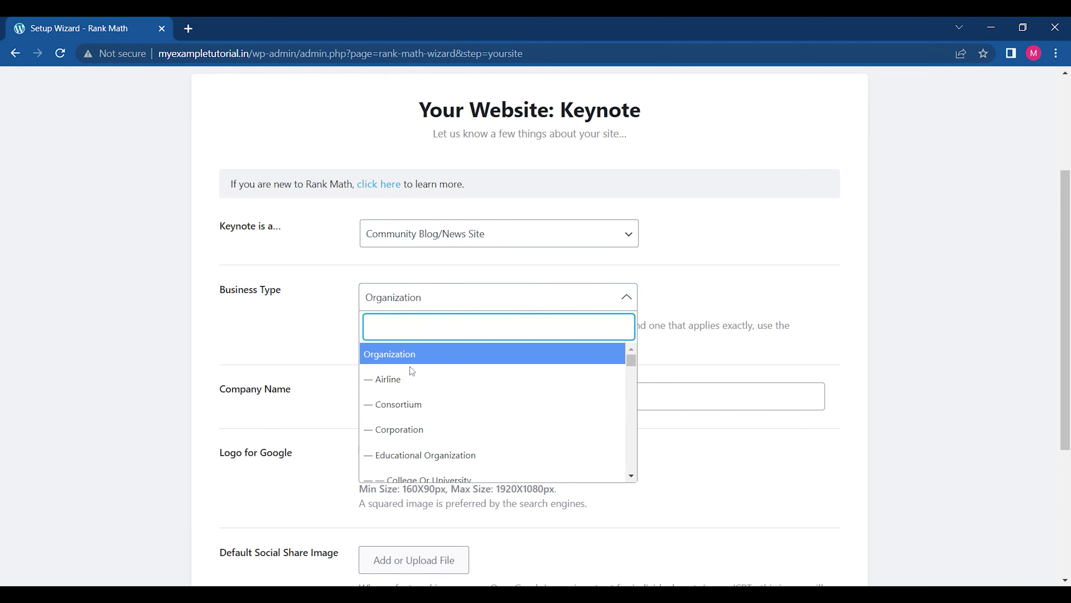
pyautogui.write('edu')
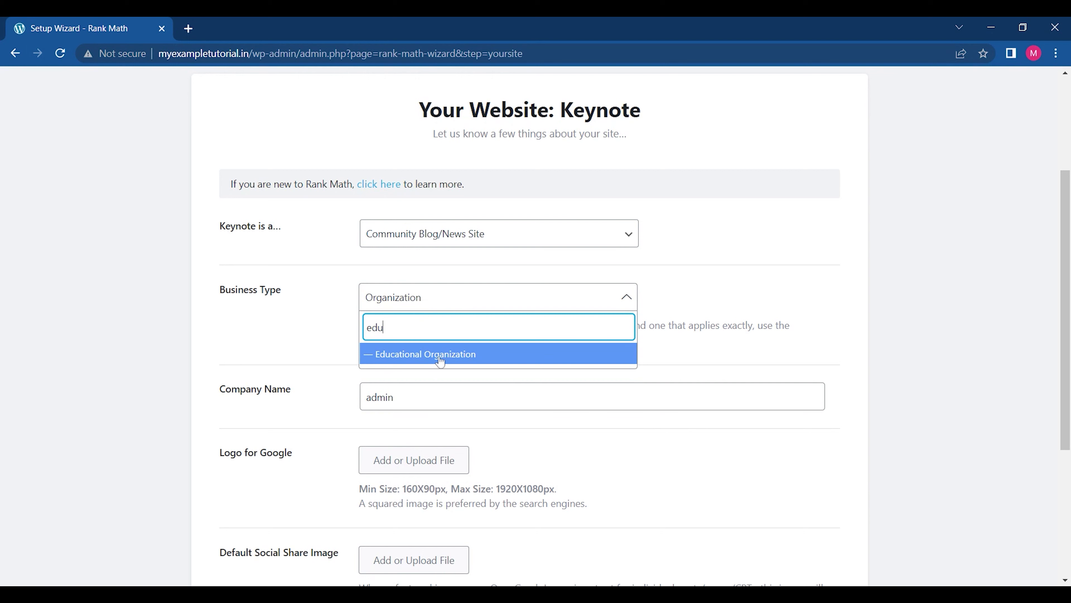
pyautogui.click(440, 355)
# - Replace the company name with "NY Tutorial", then save the site details and continue to the Analytics step
pyautogui.scroll(-3, 422, 350)
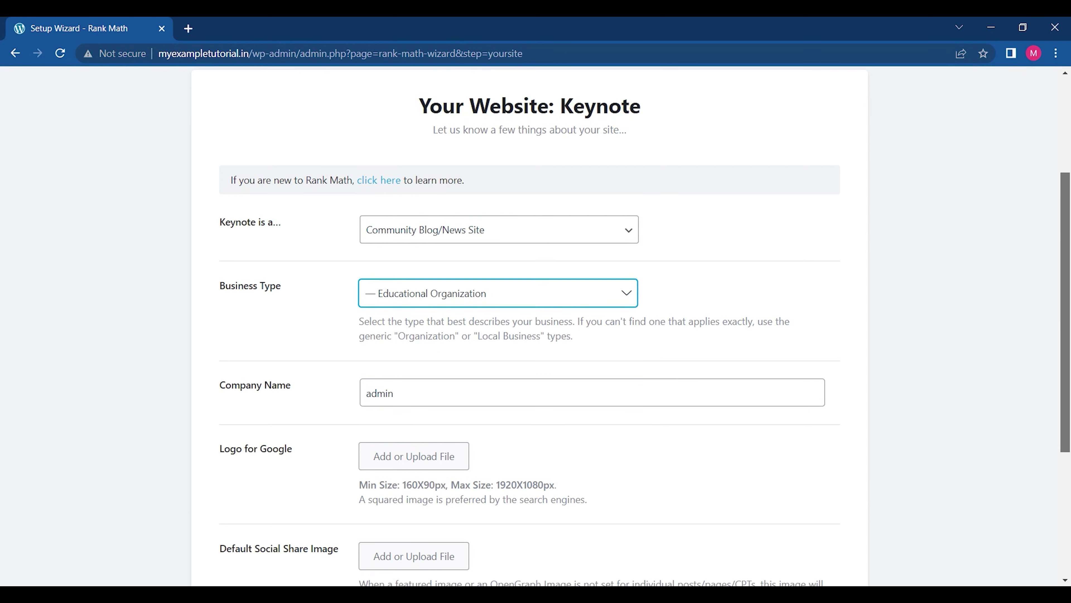
pyautogui.click(401, 257)
pyautogui.press('BackSpace')
pyautogui.press('BackSpace')
pyautogui.press('BackSpace')
pyautogui.press('BackSpace')
pyautogui.press('BackSpace')
pyautogui.write('Why')
pyautogui.press('BackSpace')
pyautogui.press('BackSpace')
pyautogui.press('BackSpace')
pyautogui.write('NY ')
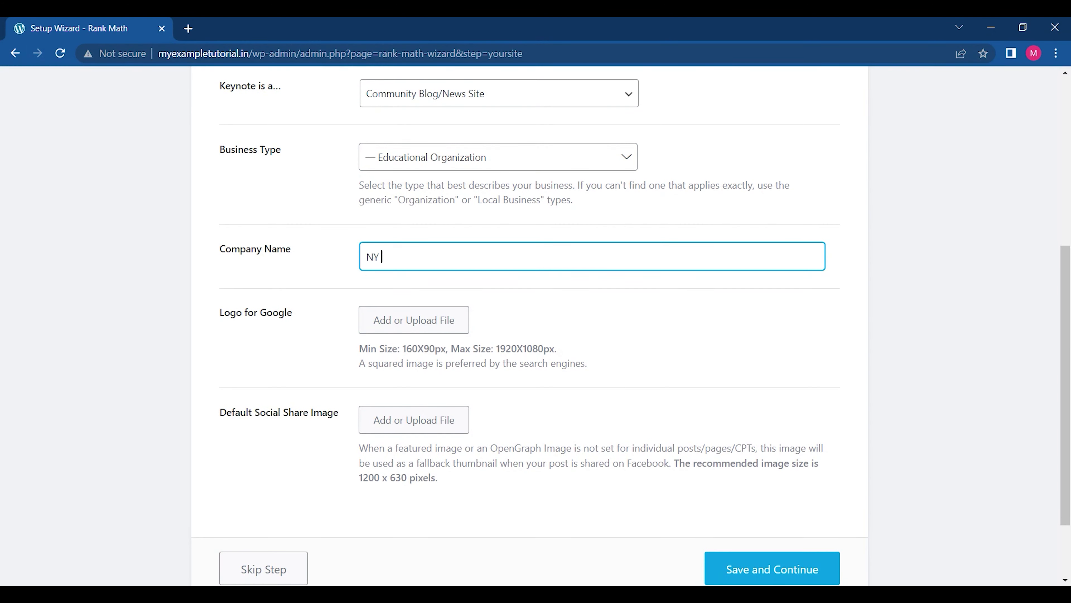
pyautogui.write('Tutorial')
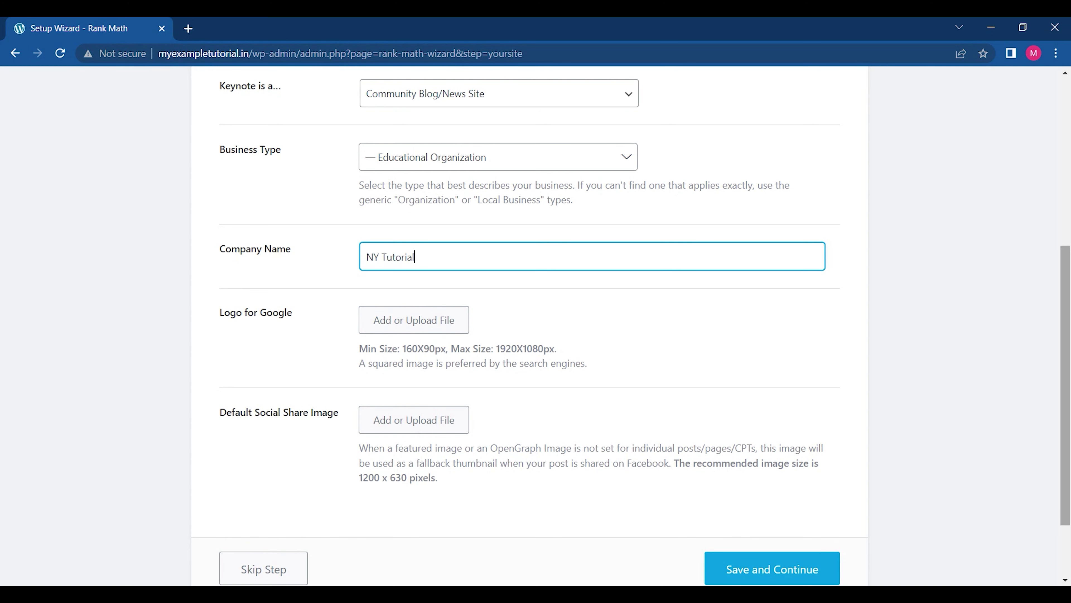
pyautogui.scroll(-2, 573, 283)
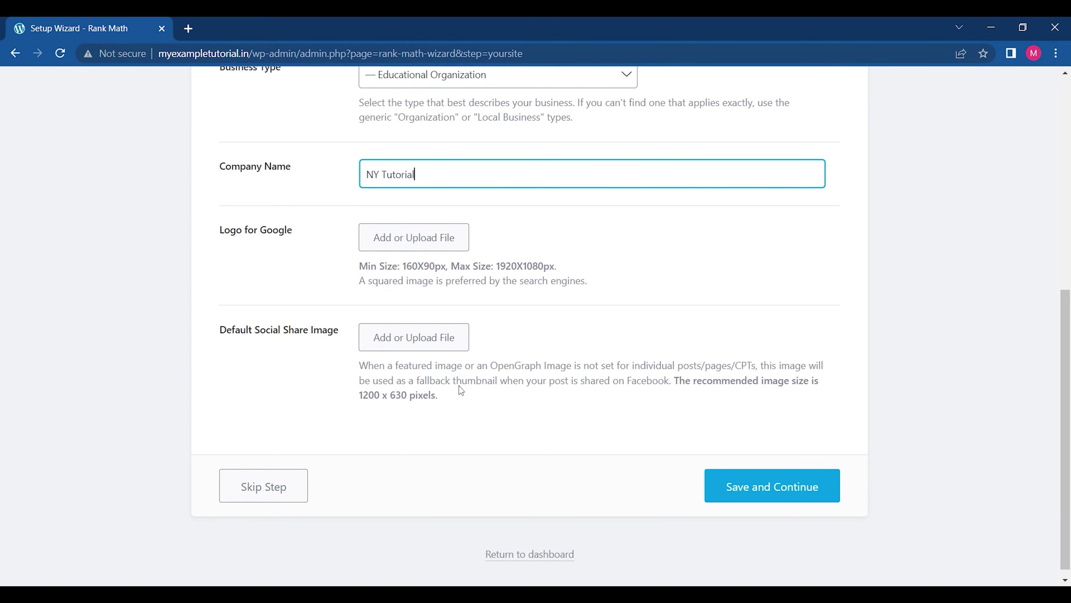
pyautogui.click(752, 497)
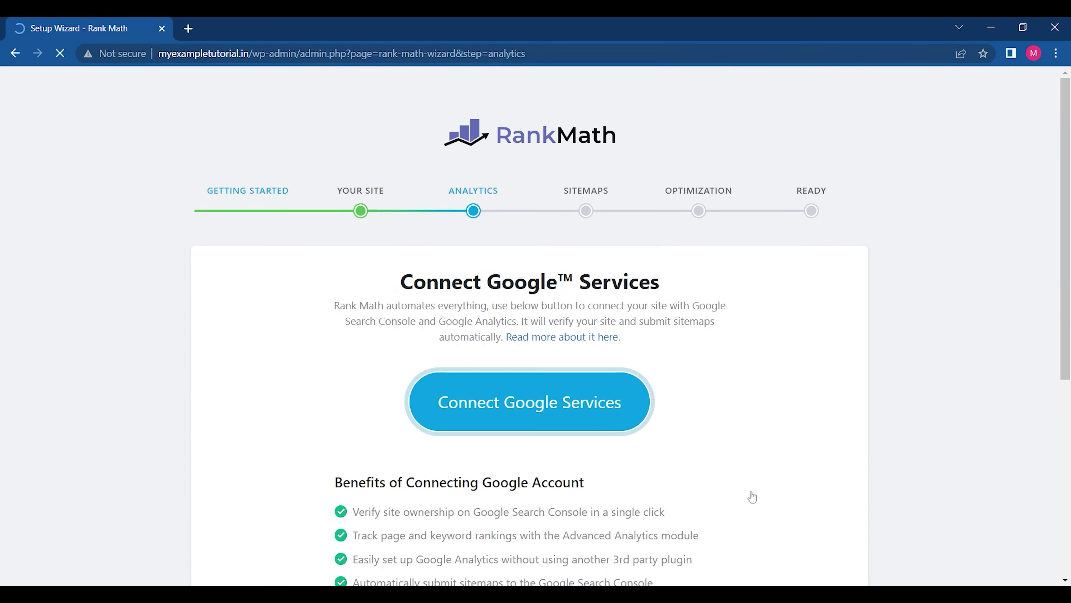
# - Start connecting Google services to Rank Math and choose the listed Google account for sign-in
pyautogui.scroll(-4, 555, 275)
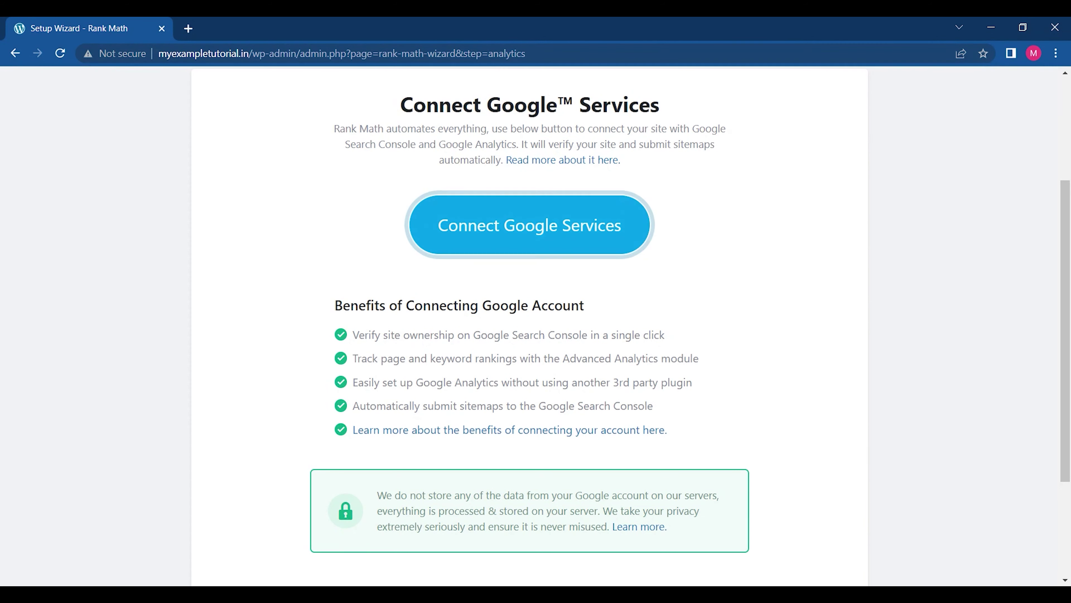
pyautogui.click(553, 251)
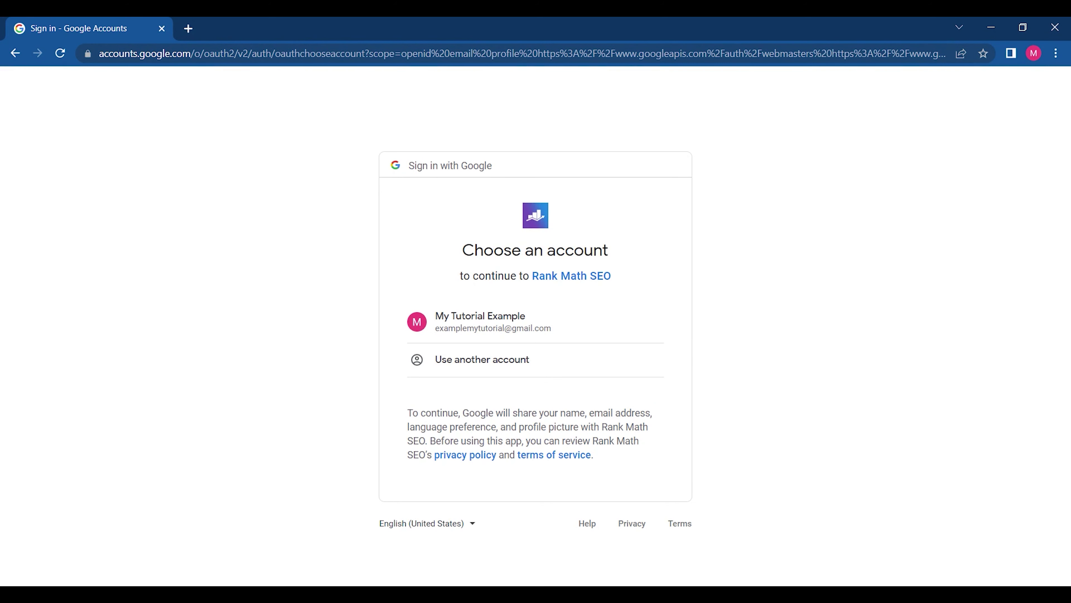
pyautogui.click(500, 320)
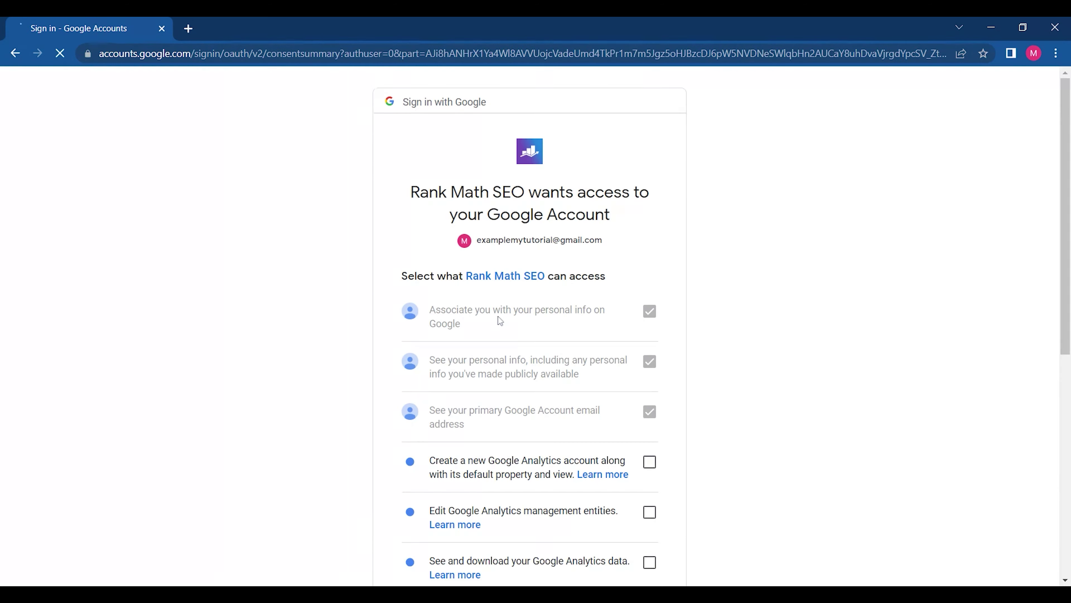
# - Continue through Google's consent page for Rank Math SEO with the optional permissions unticked, returning to the wizard's Search Console settings
pyautogui.moveTo(1066, 219); pyautogui.dragTo(1065, 441)
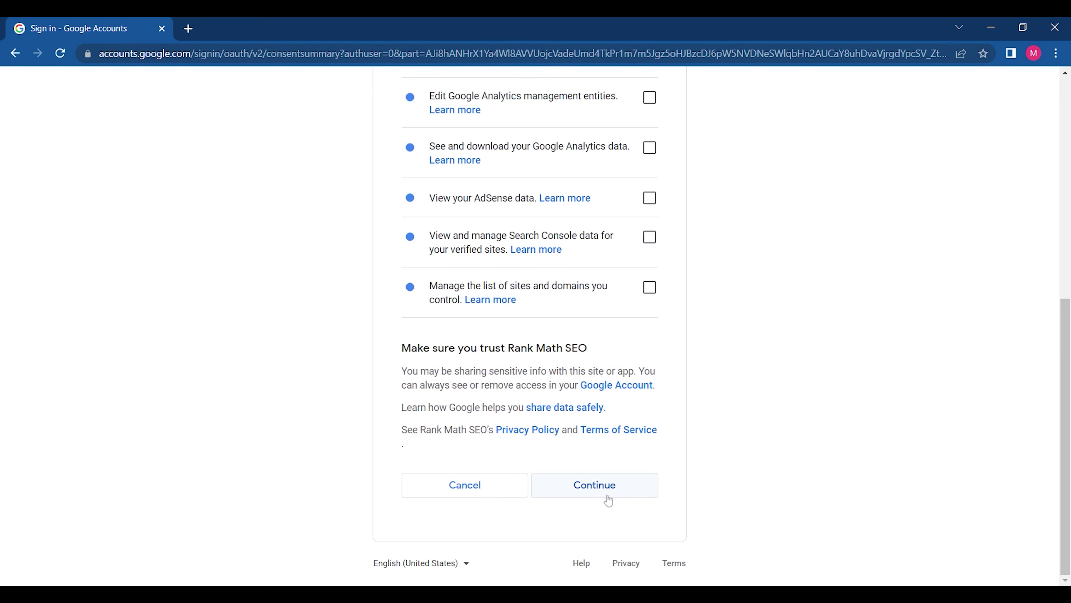
pyautogui.click(595, 485)
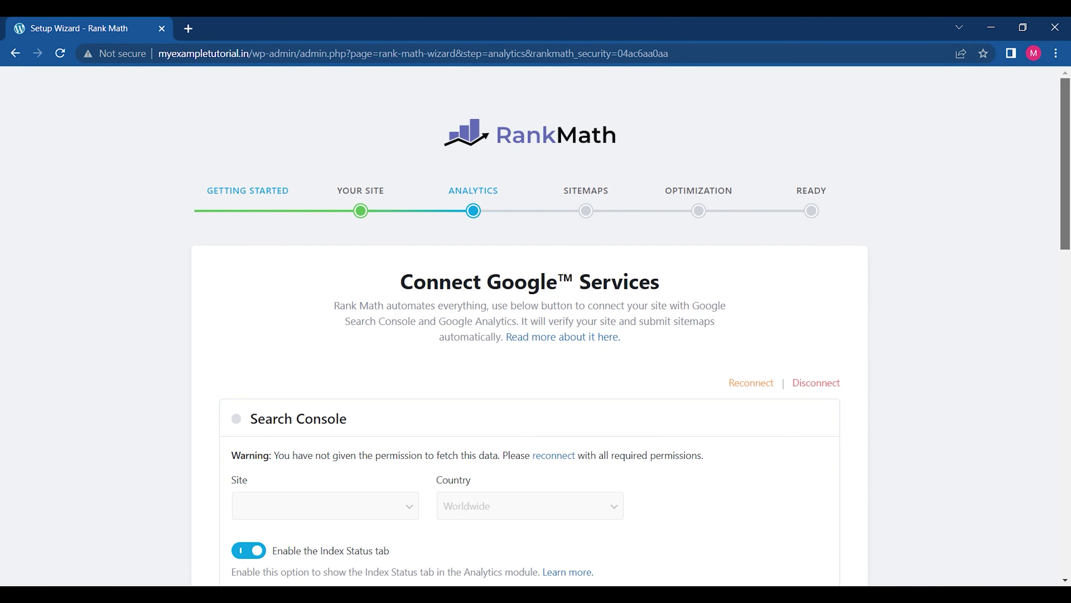
pyautogui.scroll(-5, 530, 325)
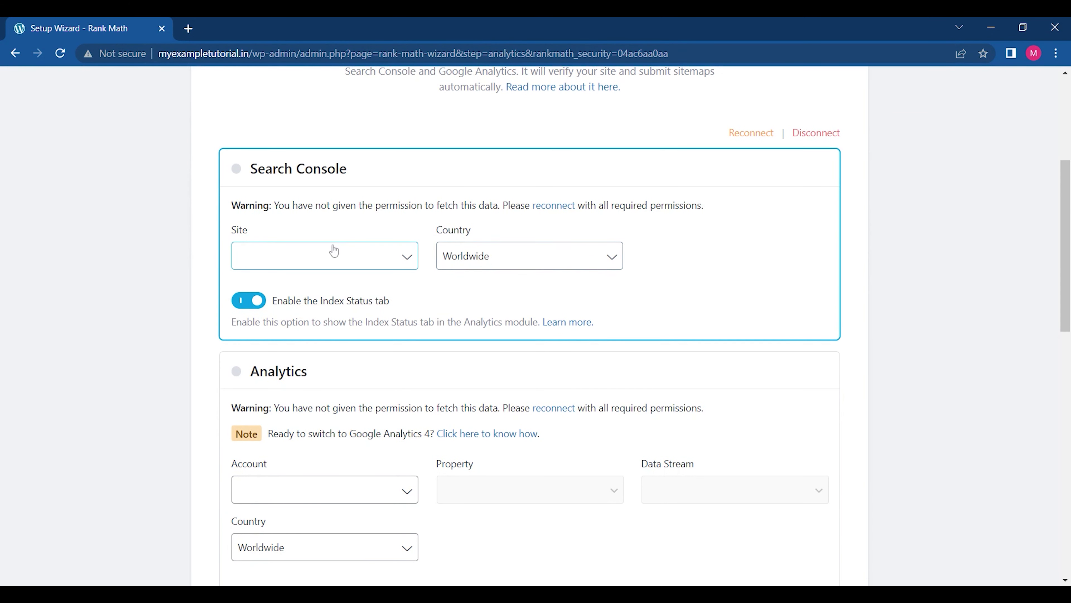
# - Try to find Myexampletutorial.in as the Search Console site
pyautogui.click(334, 268)
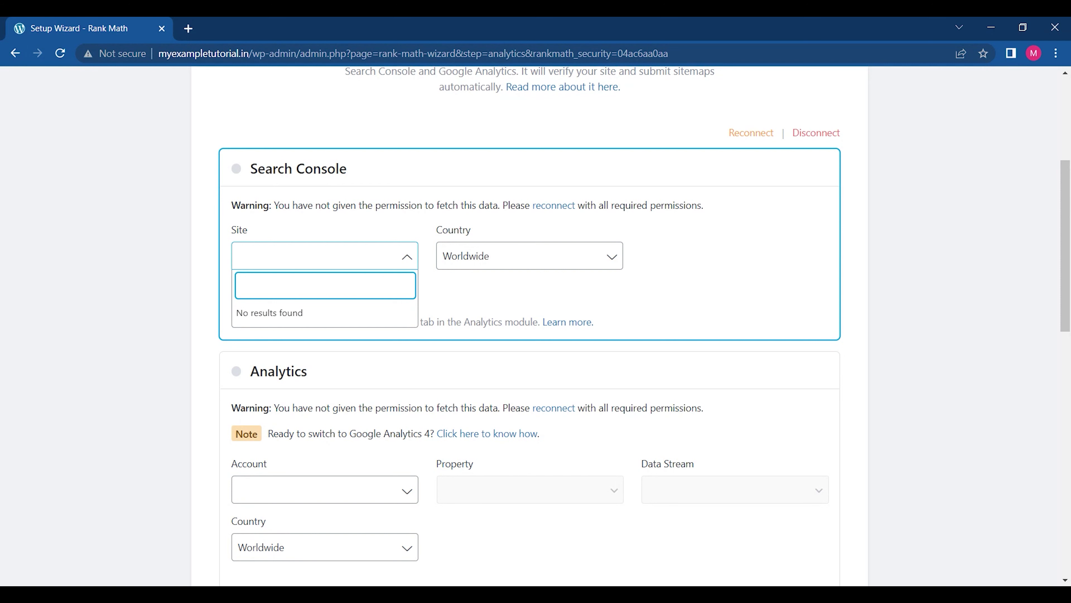
pyautogui.click(308, 283)
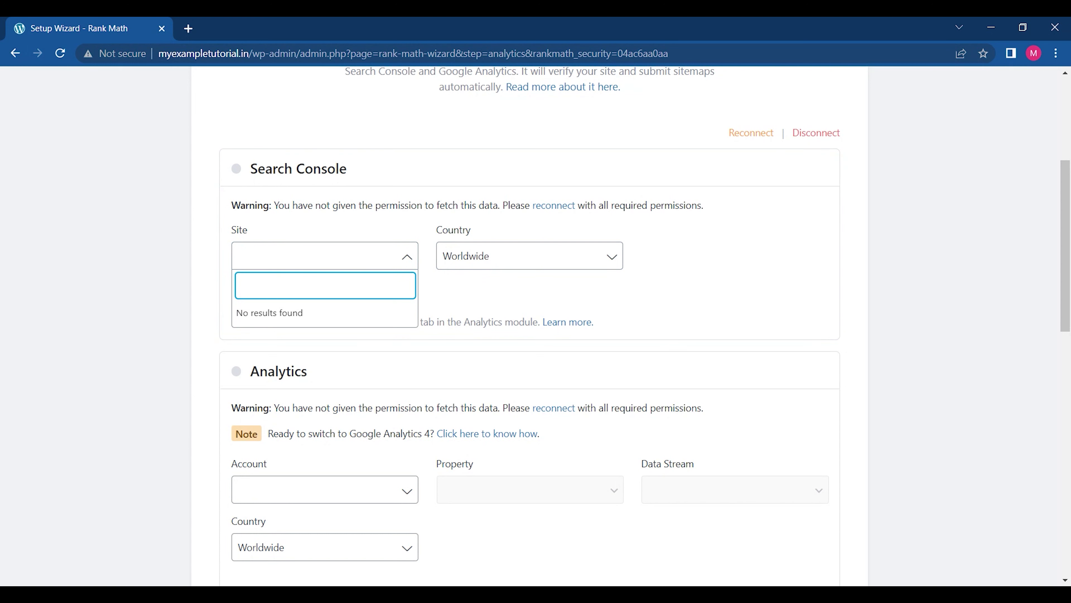
pyautogui.write('Myexampletutorial.in')
pyautogui.click(513, 262)
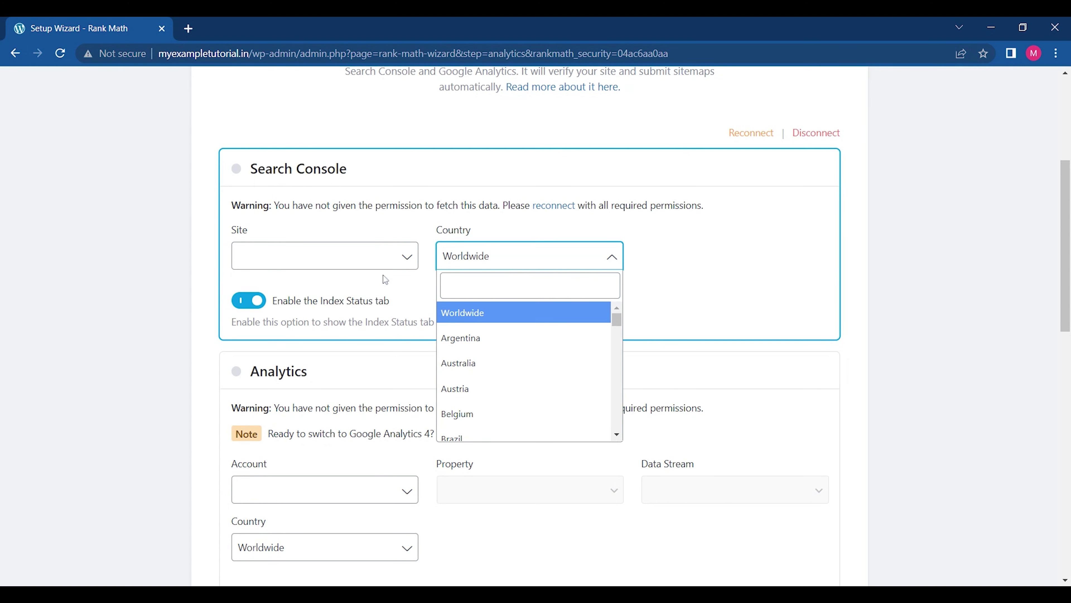
pyautogui.click(343, 262)
pyautogui.click(440, 303)
# - Set the Search Console country to India
pyautogui.click(539, 258)
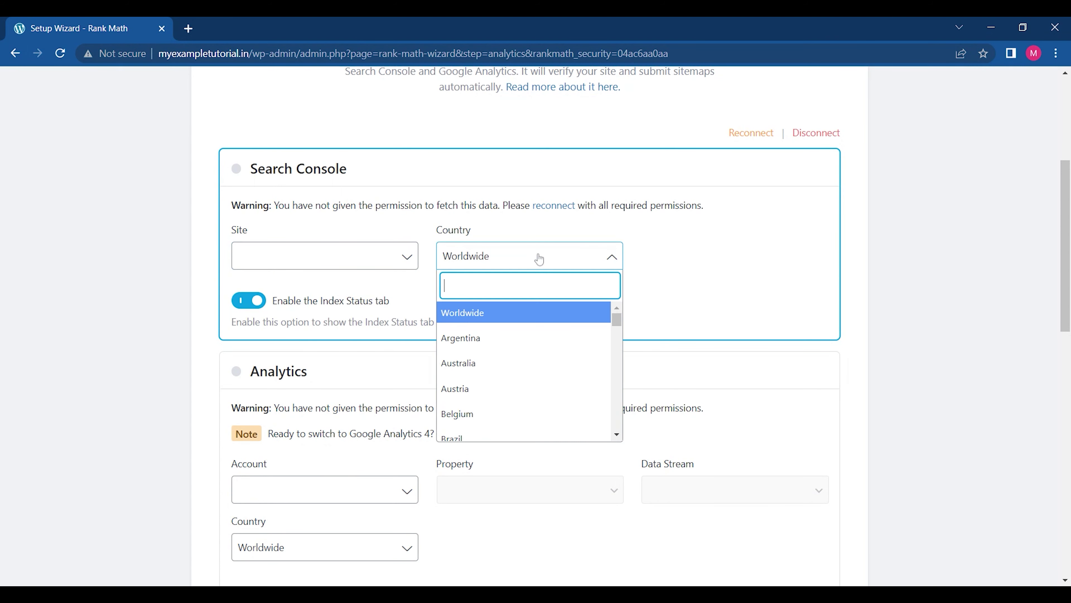
pyautogui.write('indi')
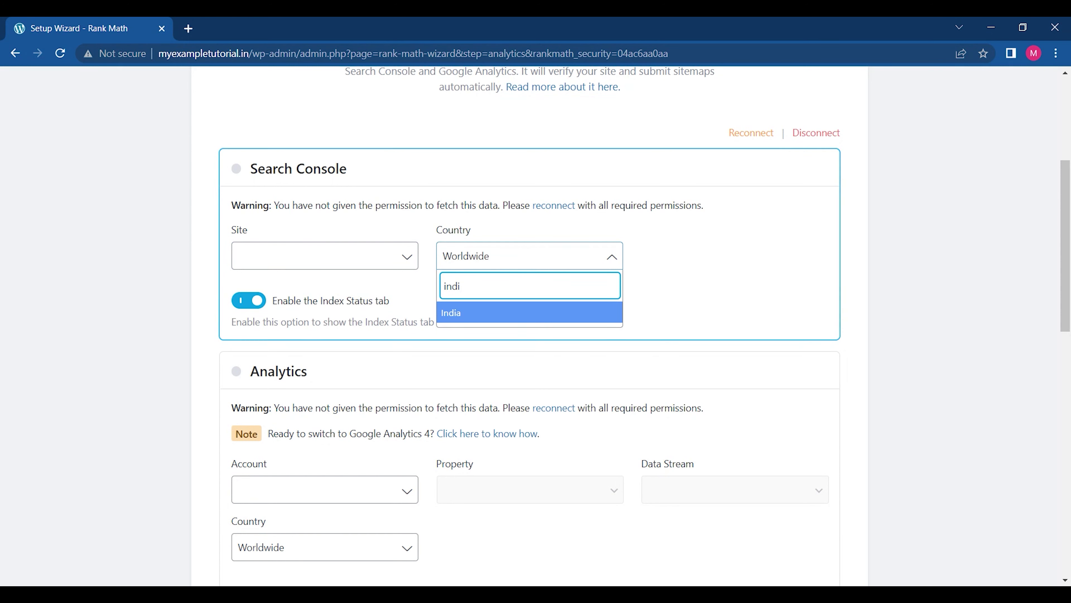
pyautogui.click(473, 313)
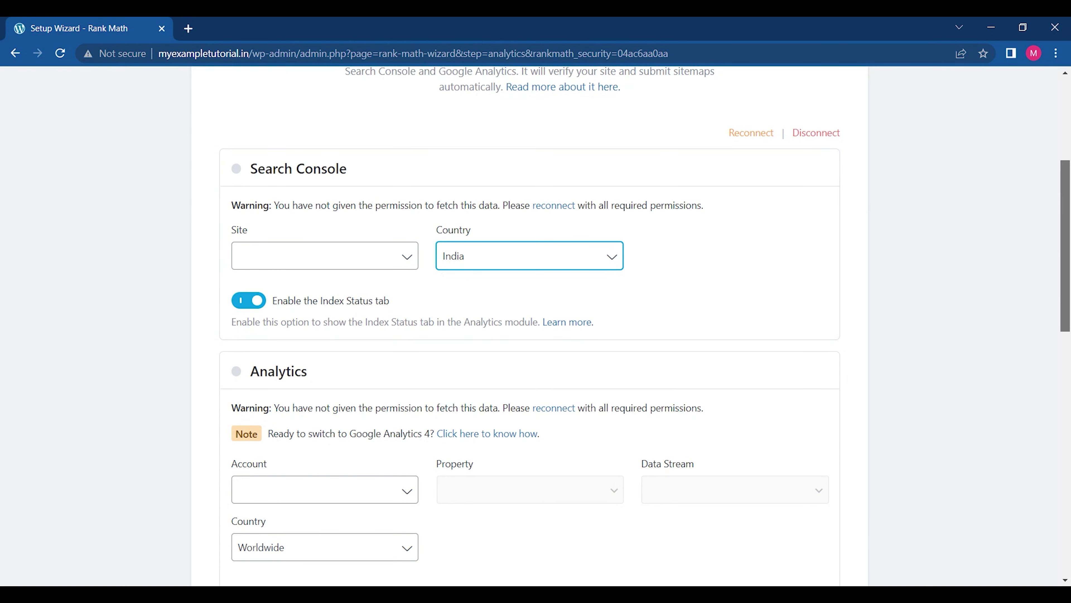
# - Check the available Google Analytics accounts and review the remaining Analytics and AdSense settings
pyautogui.scroll(-5, 473, 319)
pyautogui.scroll(1, 335, 295)
pyautogui.click(336, 301)
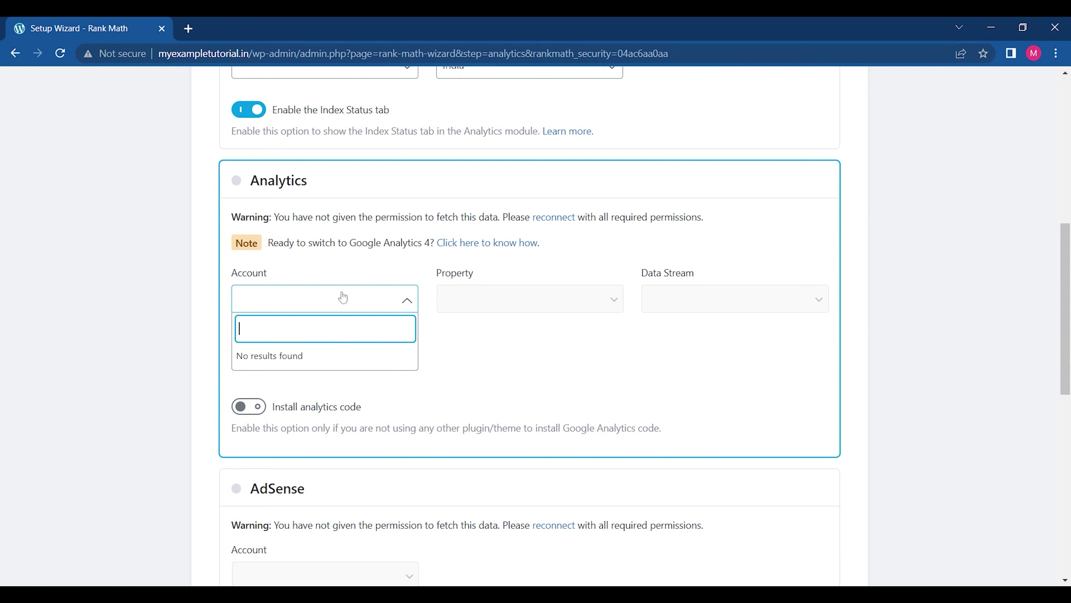
pyautogui.click(494, 320)
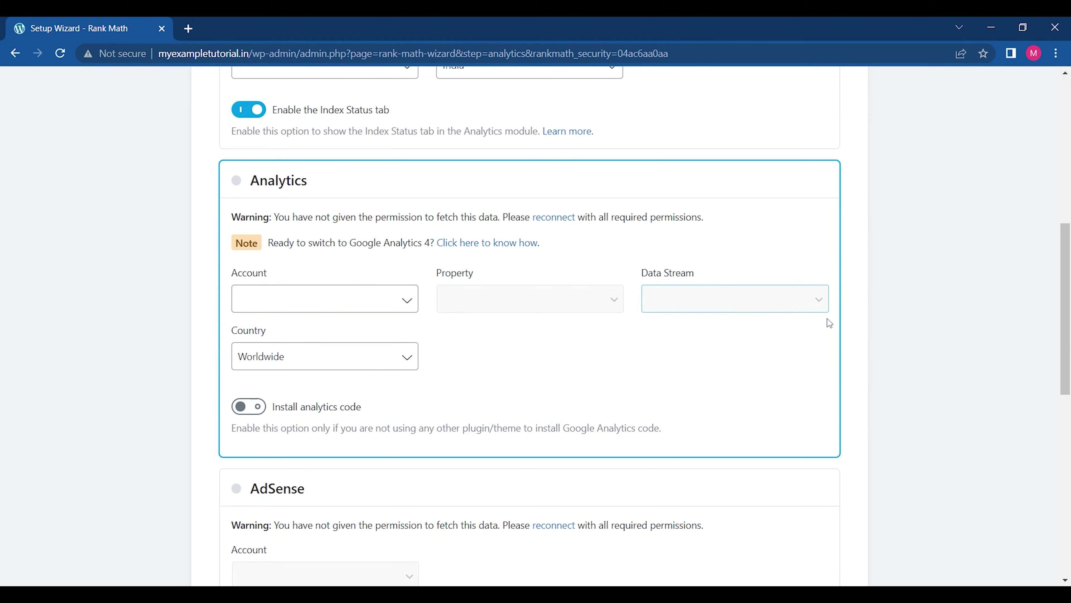
pyautogui.scroll(-9, 535, 325)
pyautogui.scroll(4, 535, 325)
pyautogui.scroll(1, 536, 329)
pyautogui.click(270, 330)
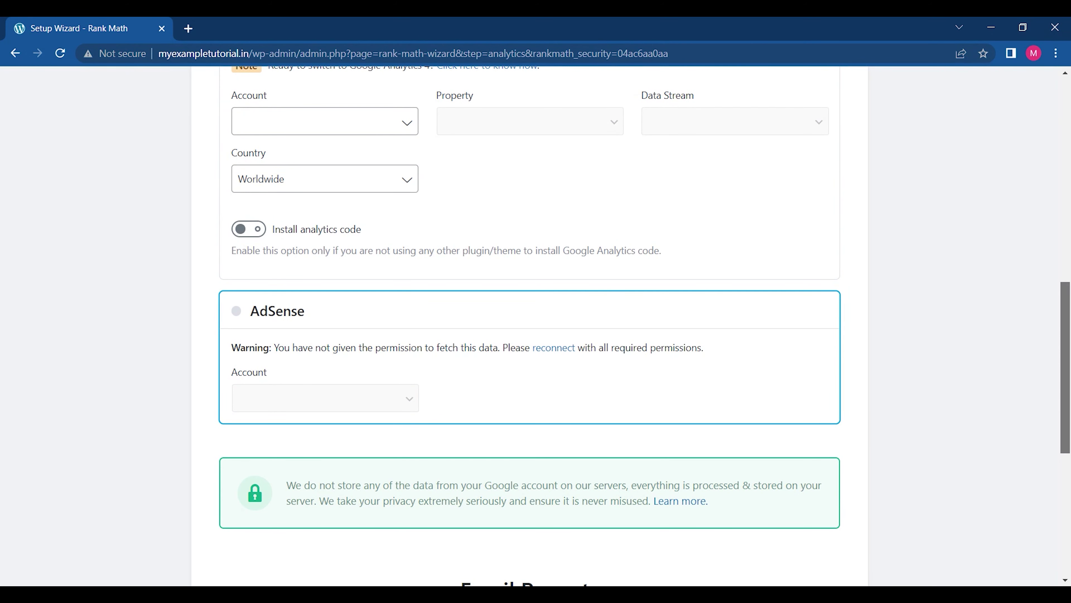
# - Try out Install analytics code with its IP anonymization, self-hosted JS file and logged-in user exclusion options, and switch them all back off
pyautogui.click(248, 230)
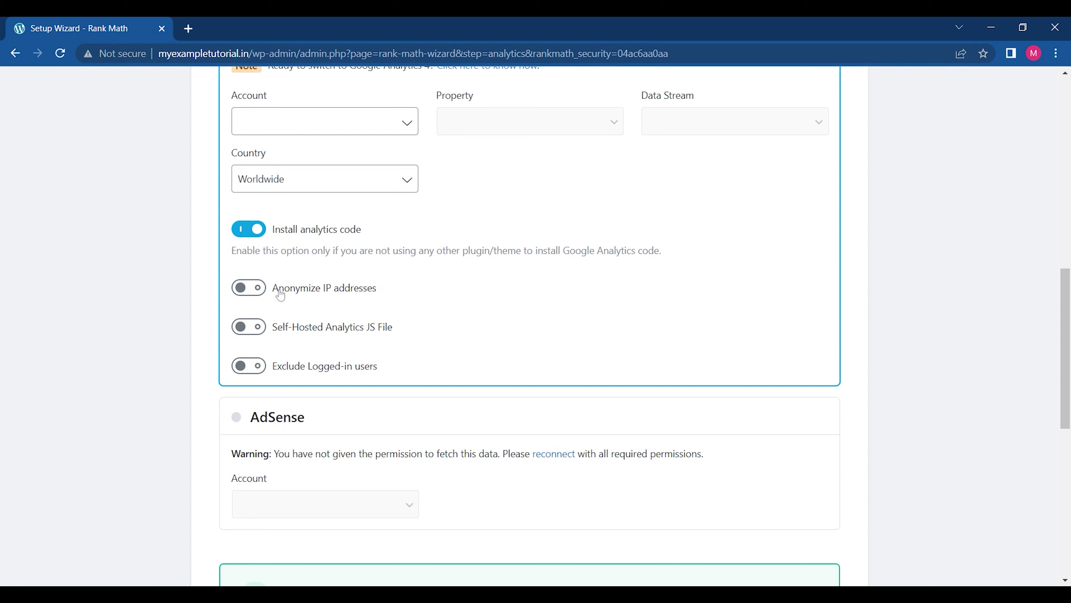
pyautogui.click(258, 288)
pyautogui.click(249, 336)
pyautogui.click(245, 371)
pyautogui.click(246, 371)
pyautogui.click(249, 329)
pyautogui.click(251, 290)
pyautogui.click(247, 228)
# - Save the Analytics settings with Email Reports enabled and continue to the Sitemaps step
pyautogui.moveTo(1065, 367); pyautogui.dragTo(1065, 489)
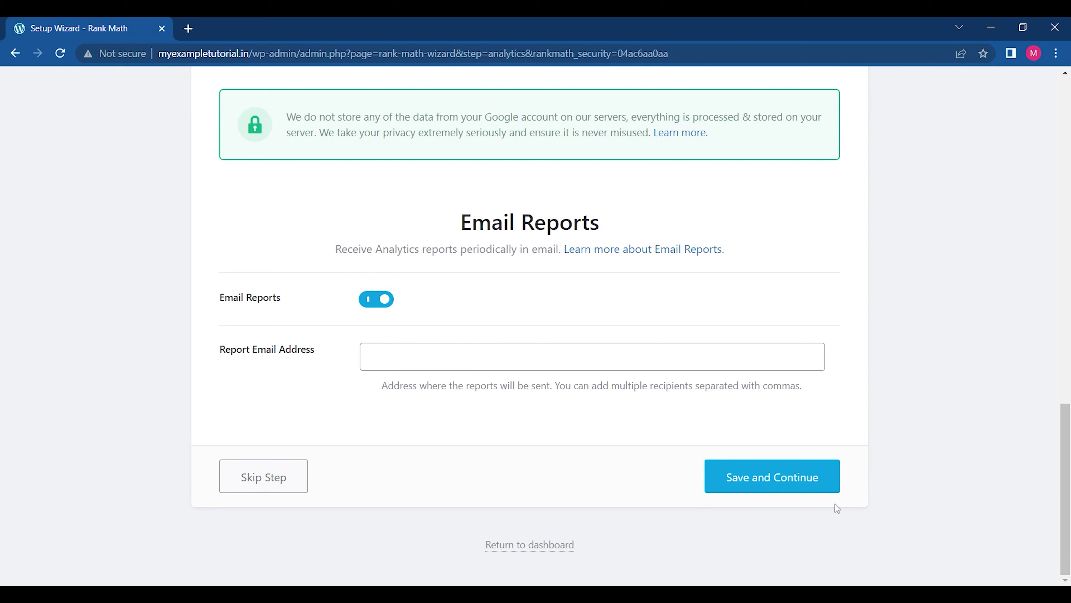
pyautogui.click(744, 495)
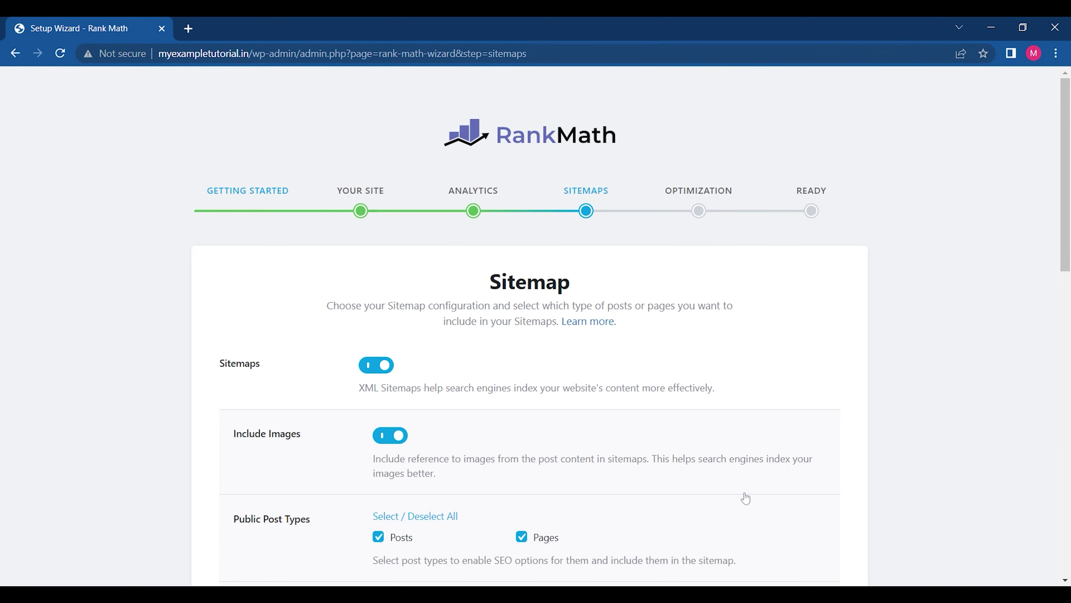
# - Review the sitemap options, leave News Sitemaps off after previewing its settings, and save to continue to the Optimization step
pyautogui.moveTo(1065, 169); pyautogui.dragTo(1065, 243)
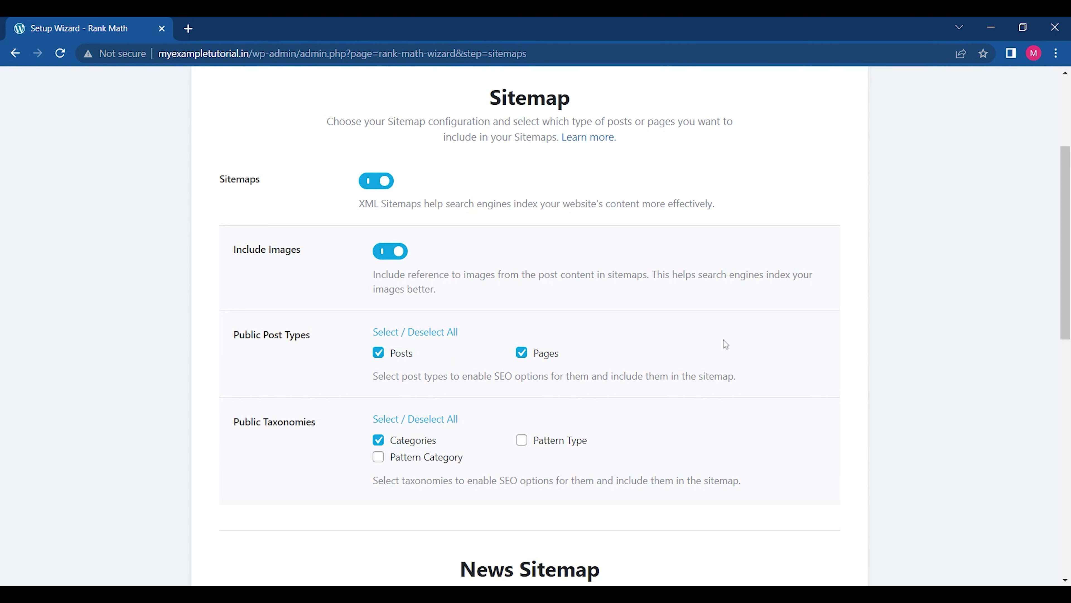
pyautogui.moveTo(1066, 283); pyautogui.dragTo(1067, 377)
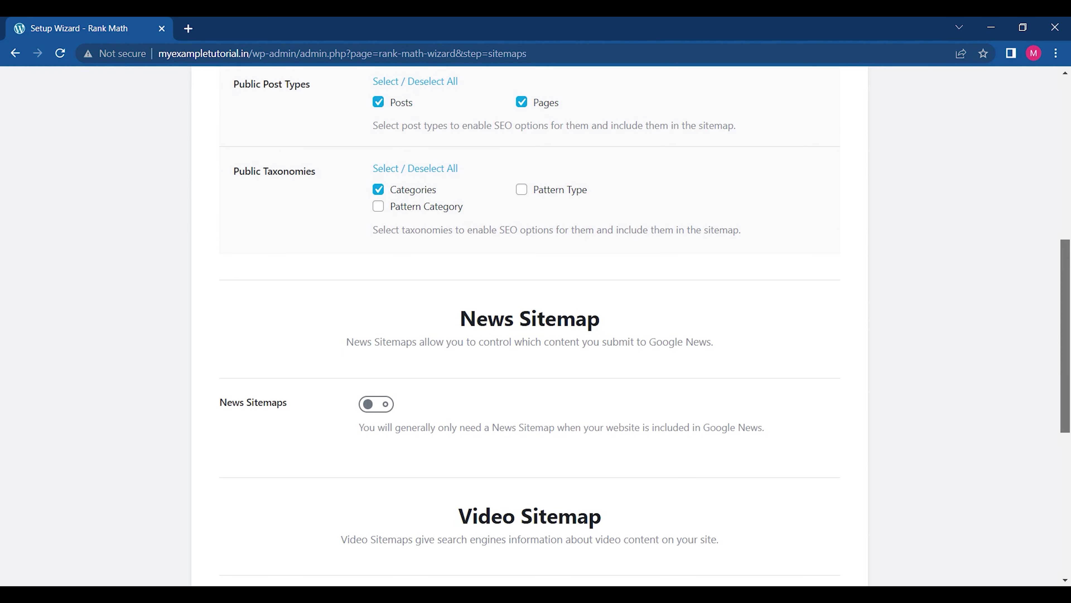
pyautogui.moveTo(1067, 378); pyautogui.dragTo(1067, 413)
pyautogui.click(381, 316)
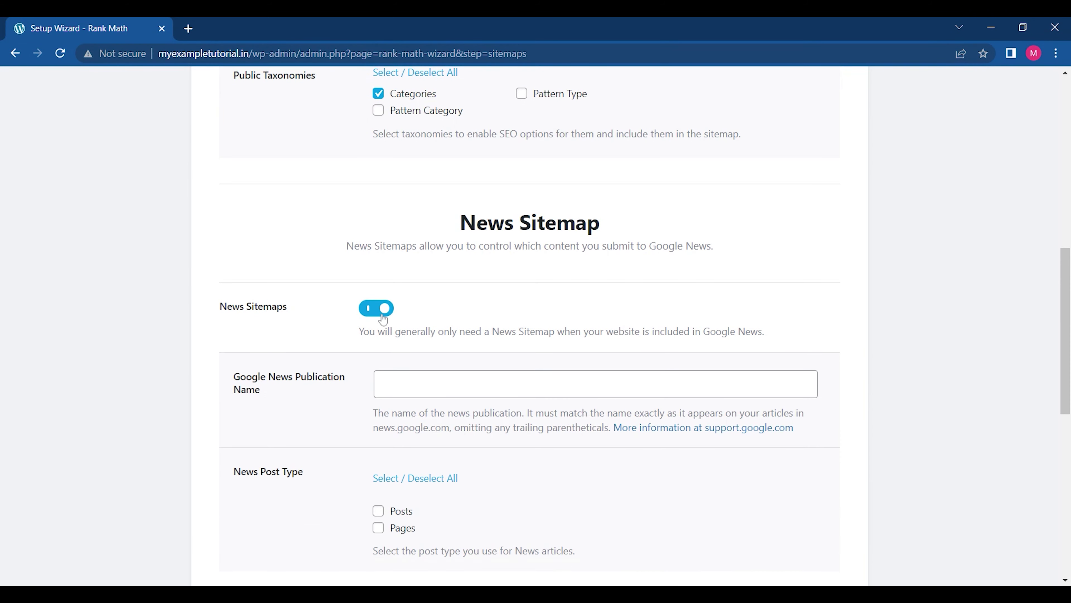
pyautogui.click(367, 316)
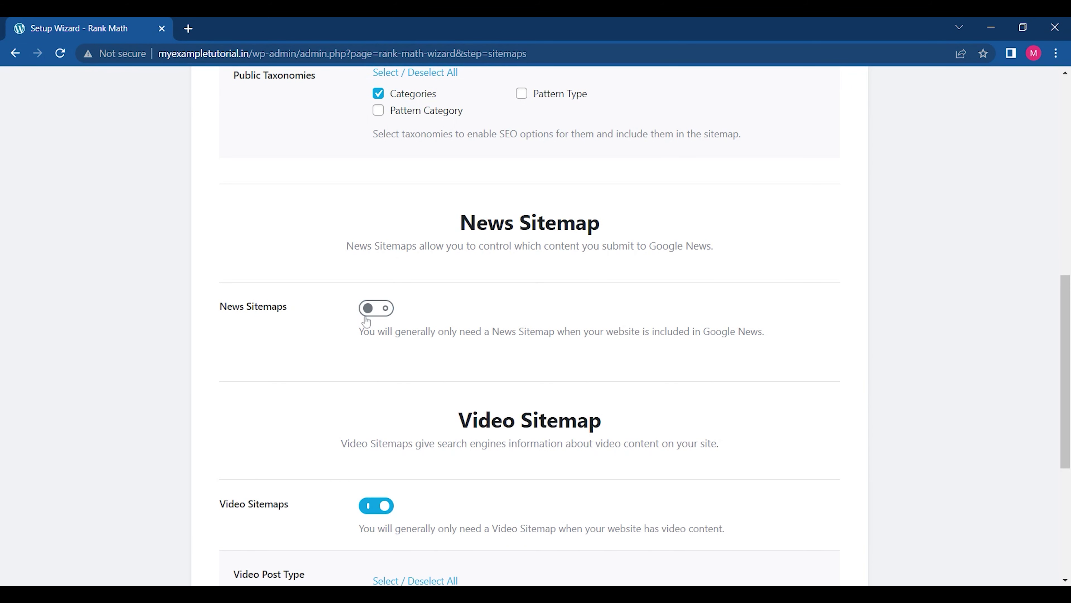
pyautogui.moveTo(1065, 371); pyautogui.dragTo(1066, 479)
pyautogui.click(801, 480)
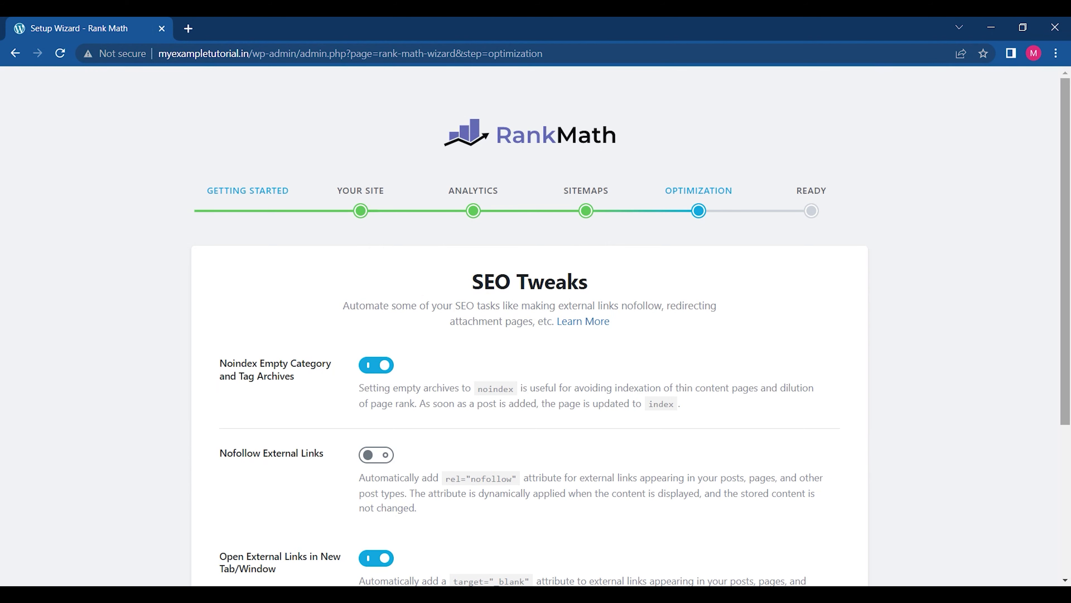
# - Enable Nofollow External Links in the SEO Tweaks, then save and continue to the Ready step
pyautogui.moveTo(1066, 296); pyautogui.dragTo(1066, 407)
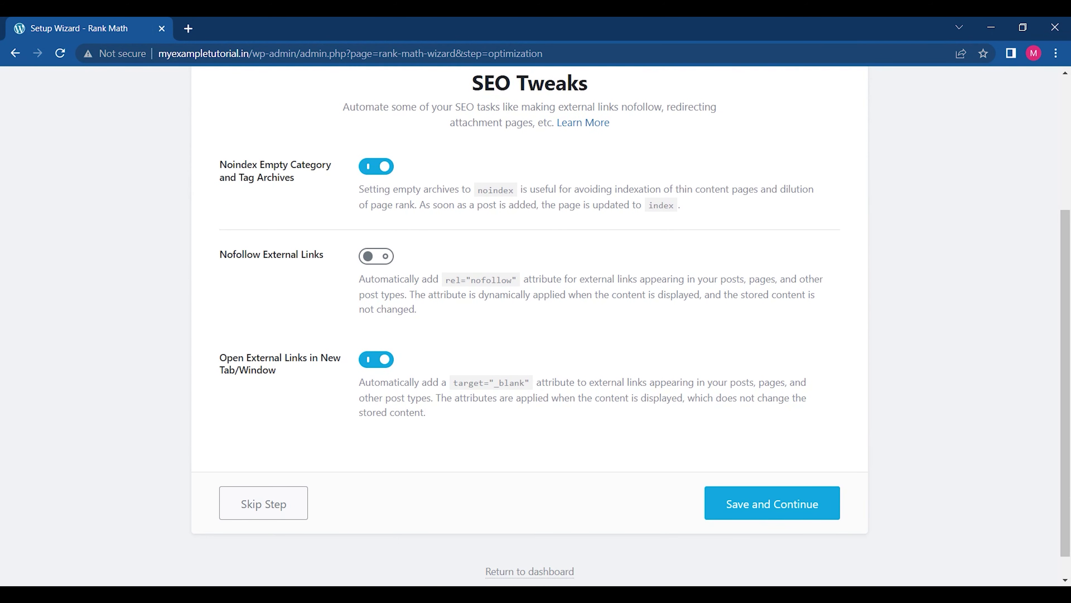
pyautogui.click(385, 255)
pyautogui.click(765, 517)
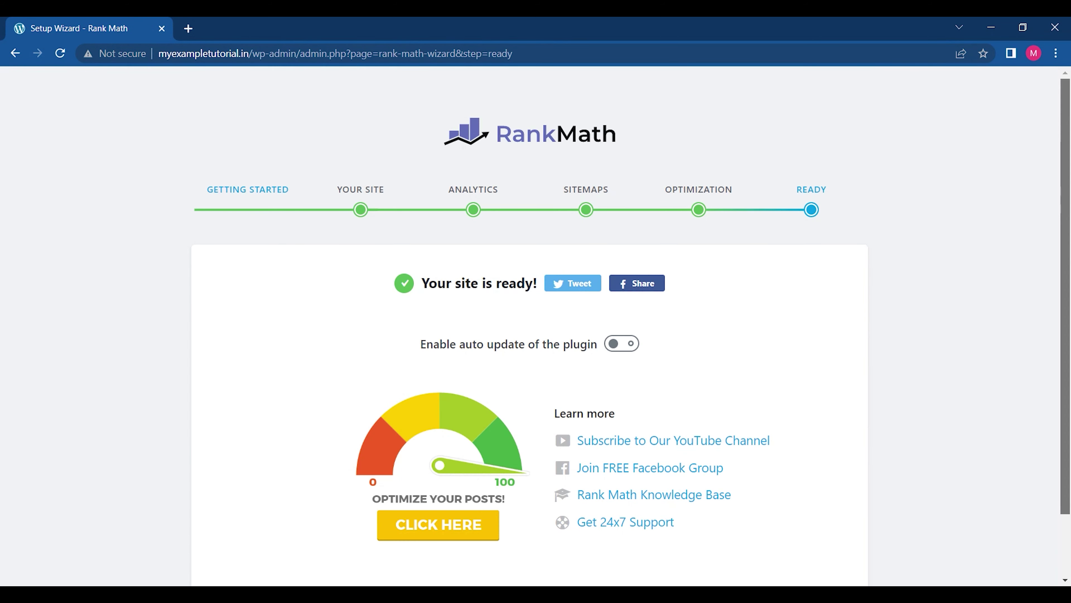
# - Proceed to the advanced setup options and review the Administrator capabilities in Role Manager, keeping On-Page Schema Settings ticked
pyautogui.moveTo(1066, 262); pyautogui.dragTo(1066, 324)
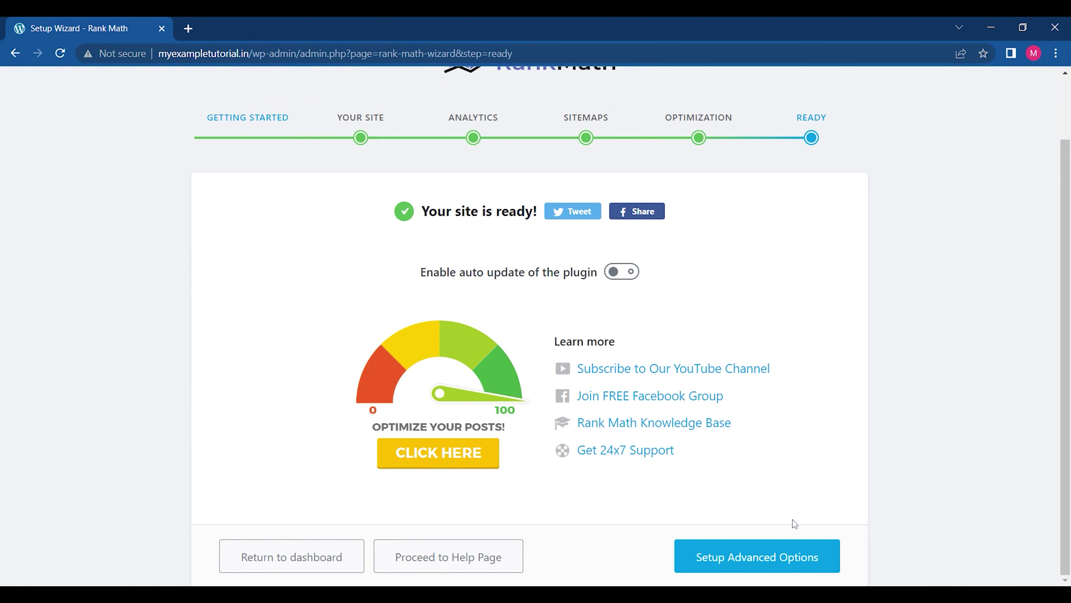
pyautogui.click(766, 548)
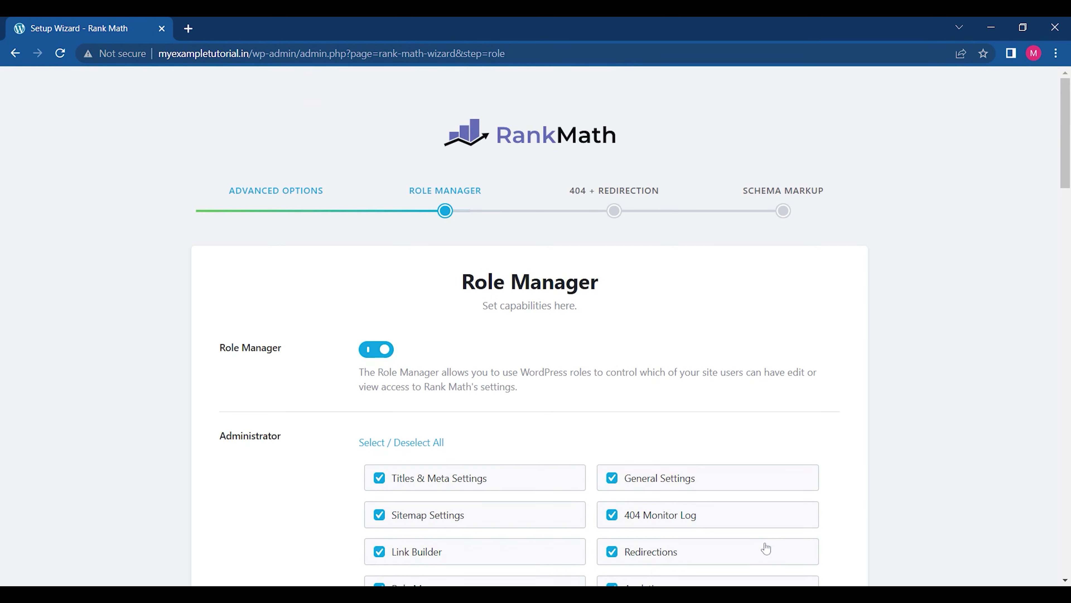
pyautogui.scroll(-5, 766, 548)
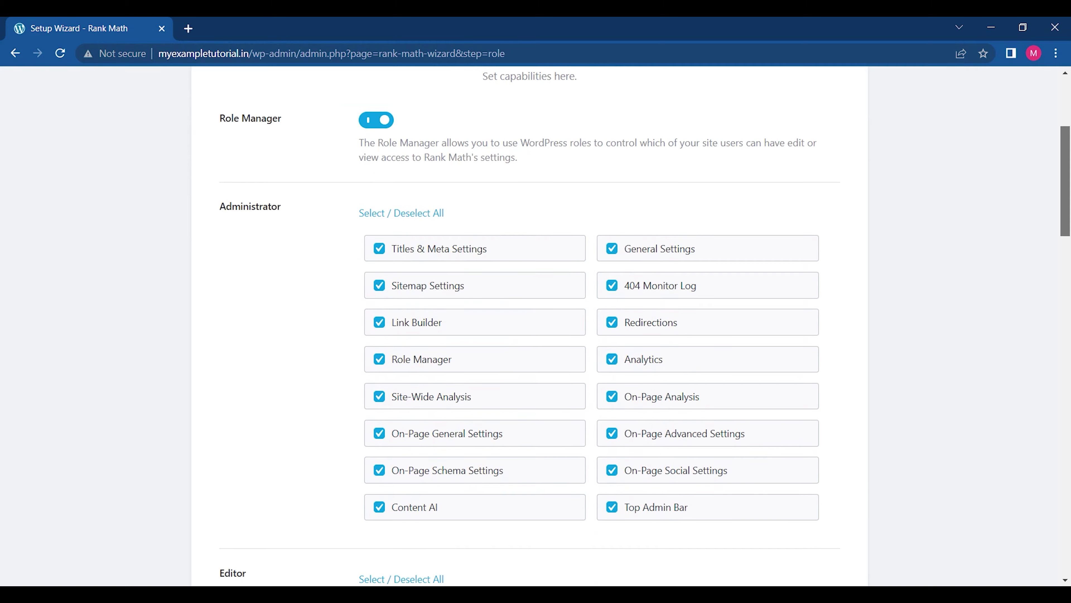
pyautogui.scroll(-6, 536, 325)
pyautogui.scroll(-2, 536, 325)
pyautogui.scroll(10, 536, 325)
pyautogui.scroll(-4, 536, 325)
pyautogui.scroll(-1, 436, 115)
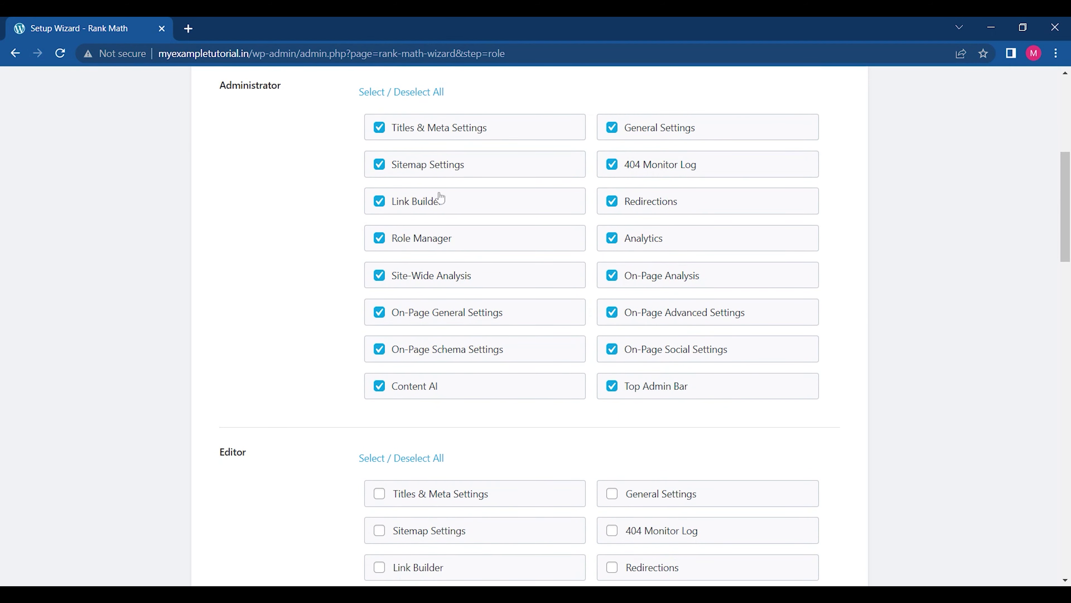
pyautogui.click(380, 350)
pyautogui.click(380, 350)
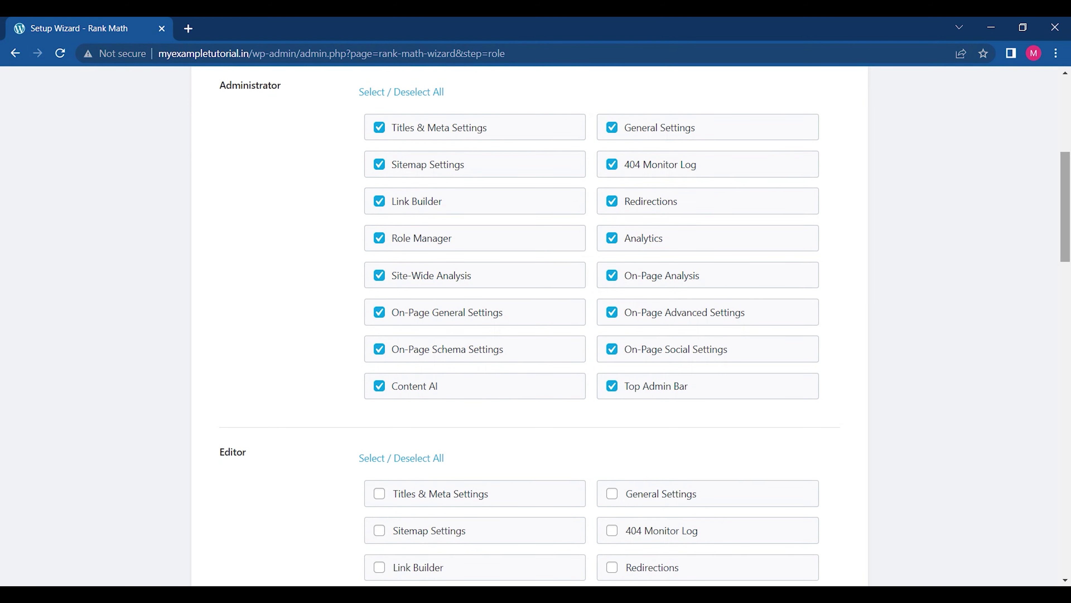
# - Review the Editor through Subscriber capabilities, then save the Role Manager settings and continue to the 404 + Redirection step
pyautogui.scroll(-4, 770, 354)
pyautogui.scroll(-2, 1069, 292)
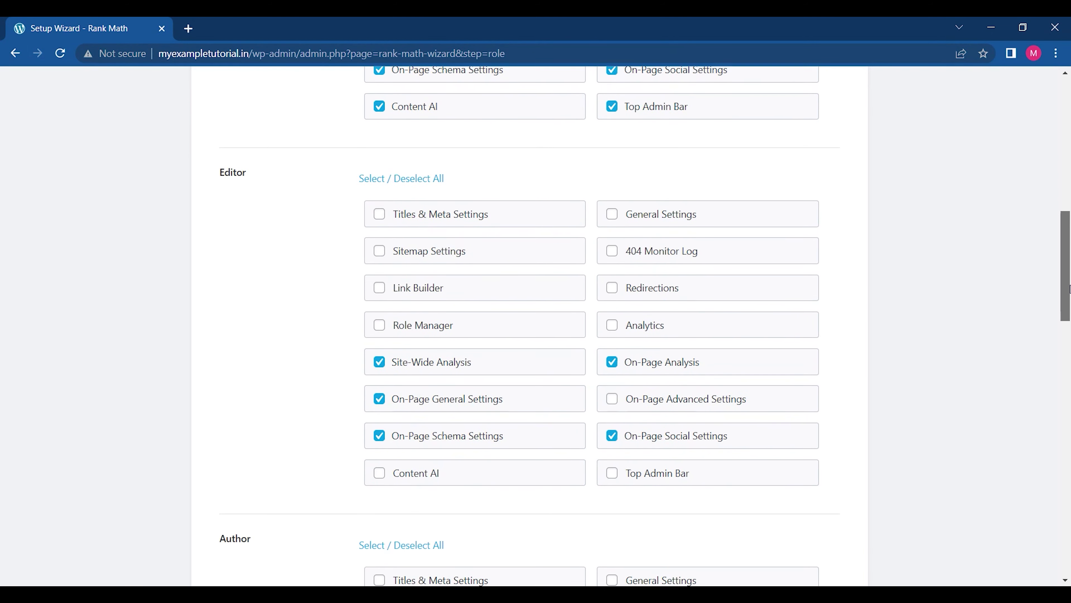
pyautogui.moveTo(1069, 291); pyautogui.dragTo(1058, 404)
pyautogui.scroll(-10, 536, 325)
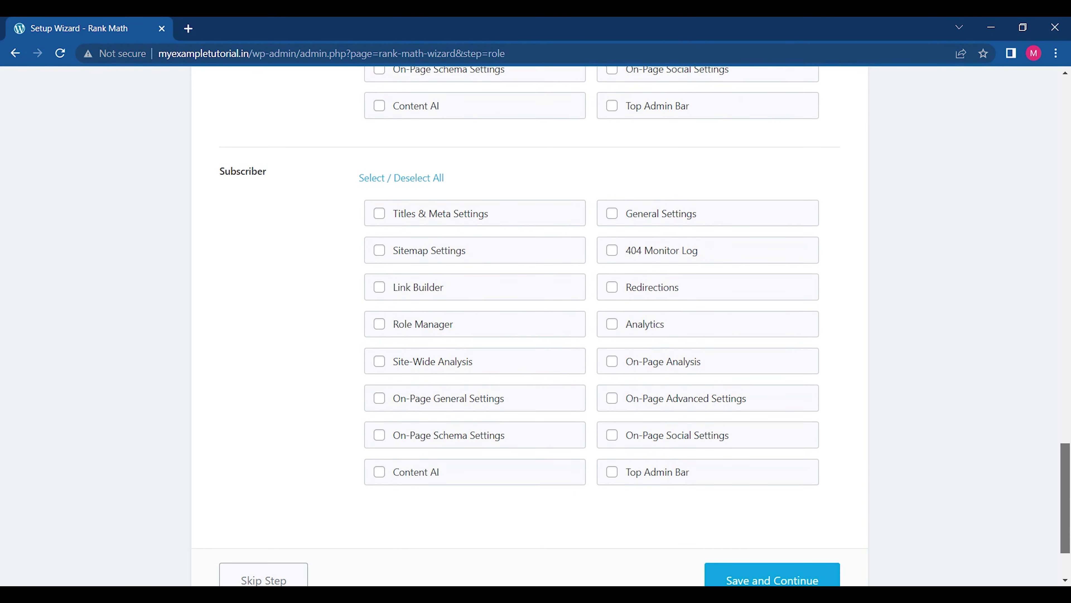
pyautogui.scroll(15, 536, 325)
pyautogui.moveTo(1067, 146); pyautogui.dragTo(1068, 503)
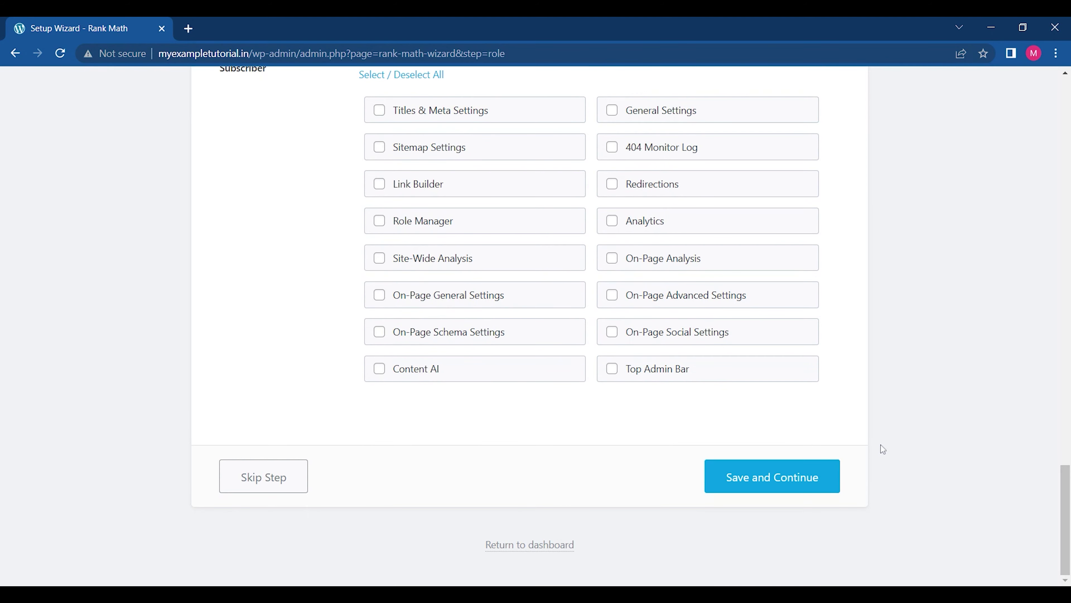
pyautogui.click(776, 476)
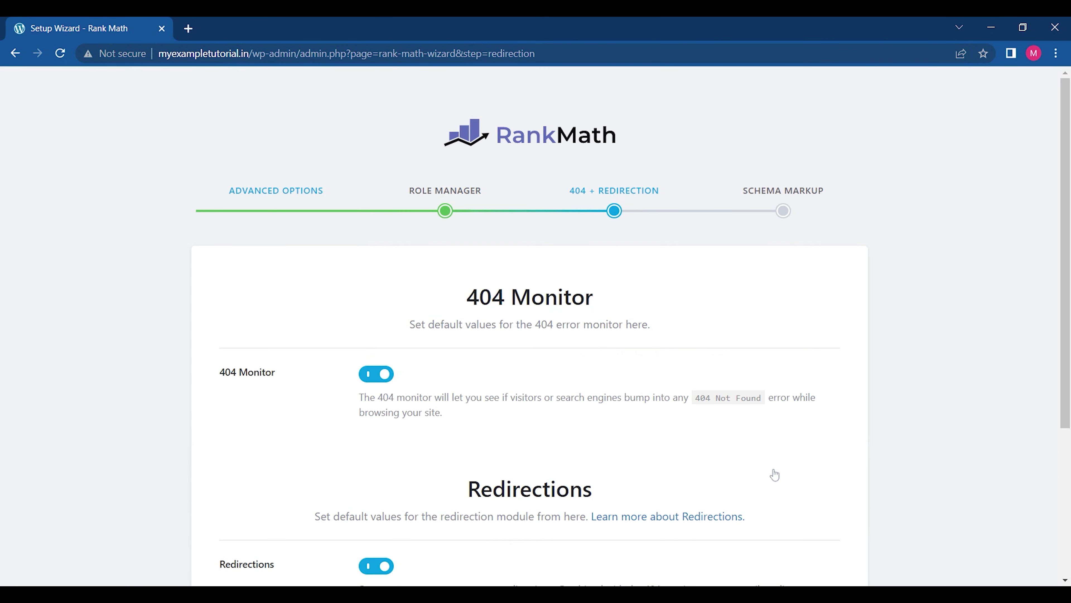
# - Save the 404 Monitor and Redirections settings with both enabled and continue to the Schema Markup step
pyautogui.moveTo(1066, 253); pyautogui.dragTo(1066, 387)
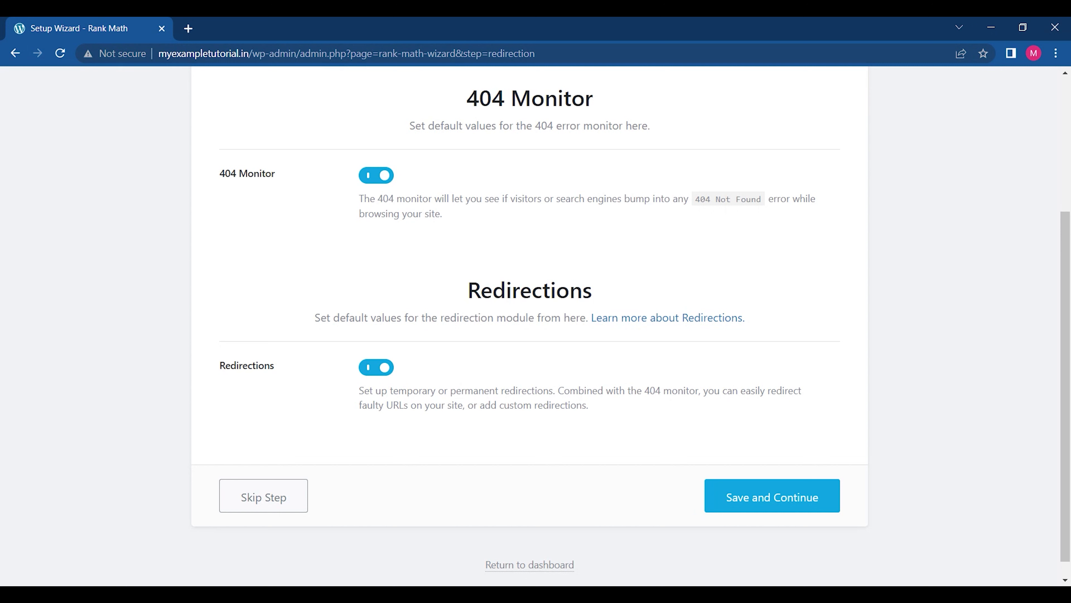
pyautogui.click(796, 499)
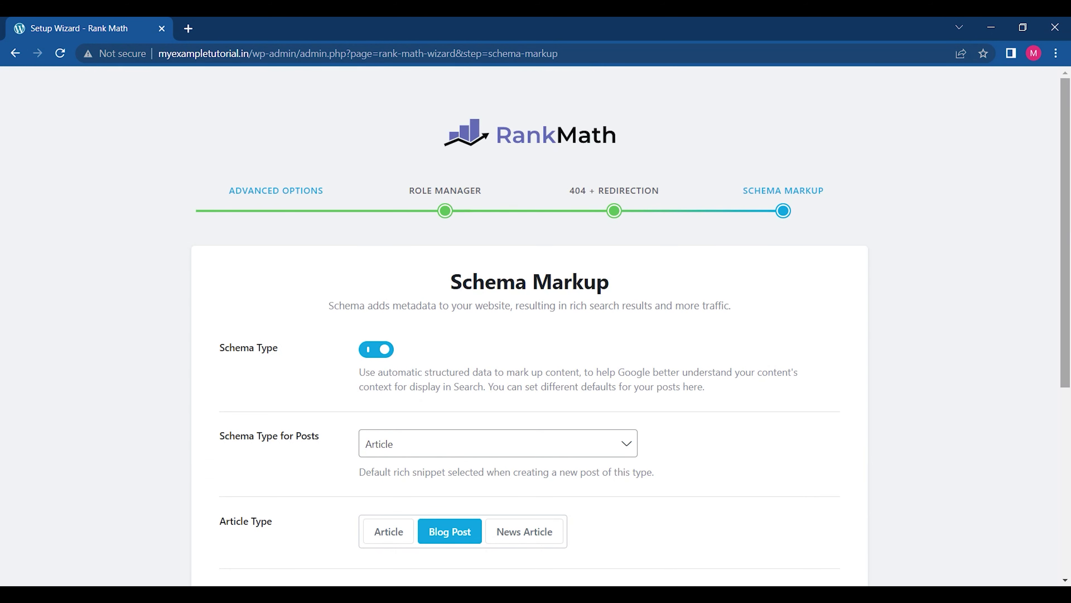
# - Keep Article as the schema type for posts, then save the Schema Markup settings and finish the wizard
pyautogui.scroll(-6, 535, 329)
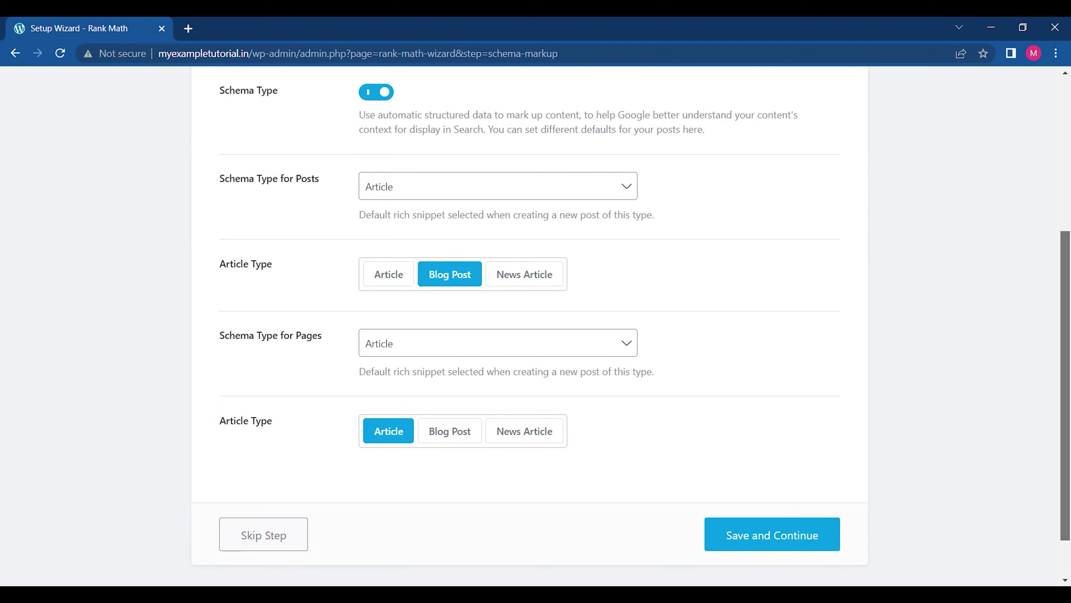
pyautogui.click(439, 185)
pyautogui.click(439, 186)
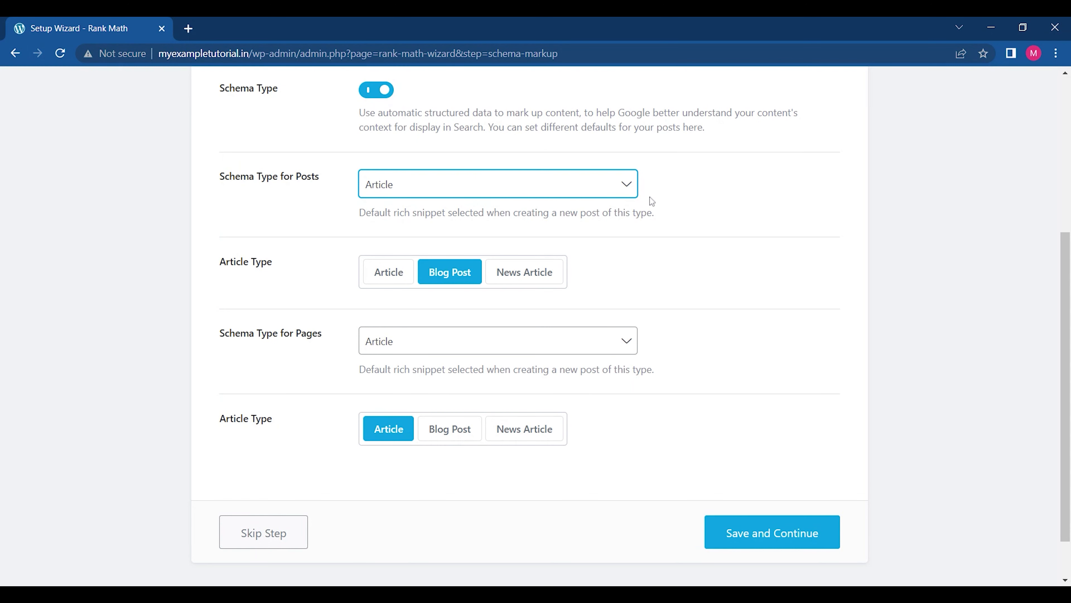
pyautogui.click(750, 533)
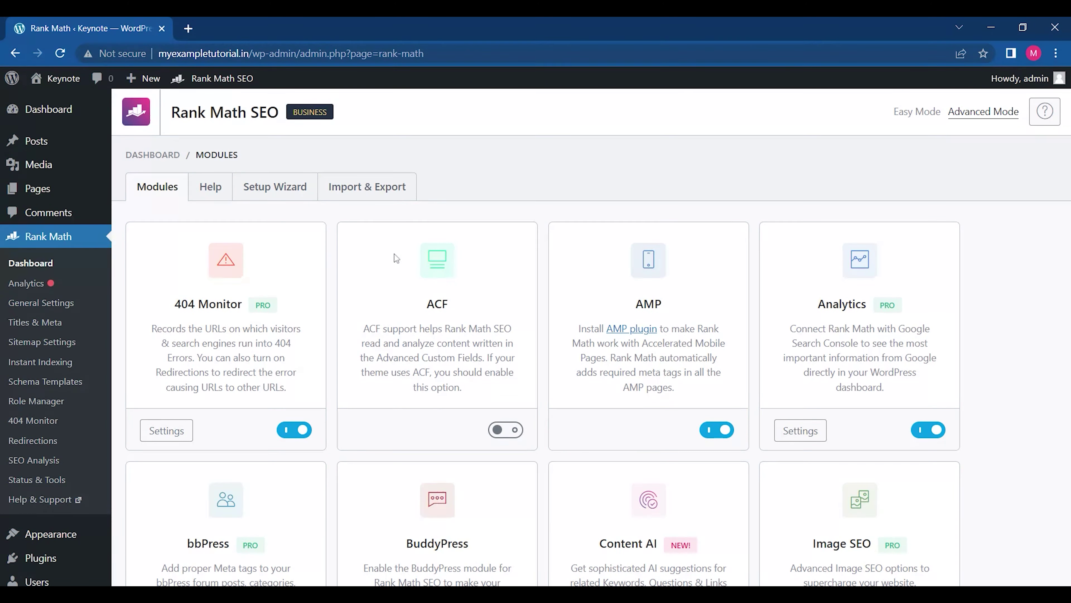
# - Examine the Import & Export options for plugin settings, CSV files, other plugins and settings backups
pyautogui.click(388, 197)
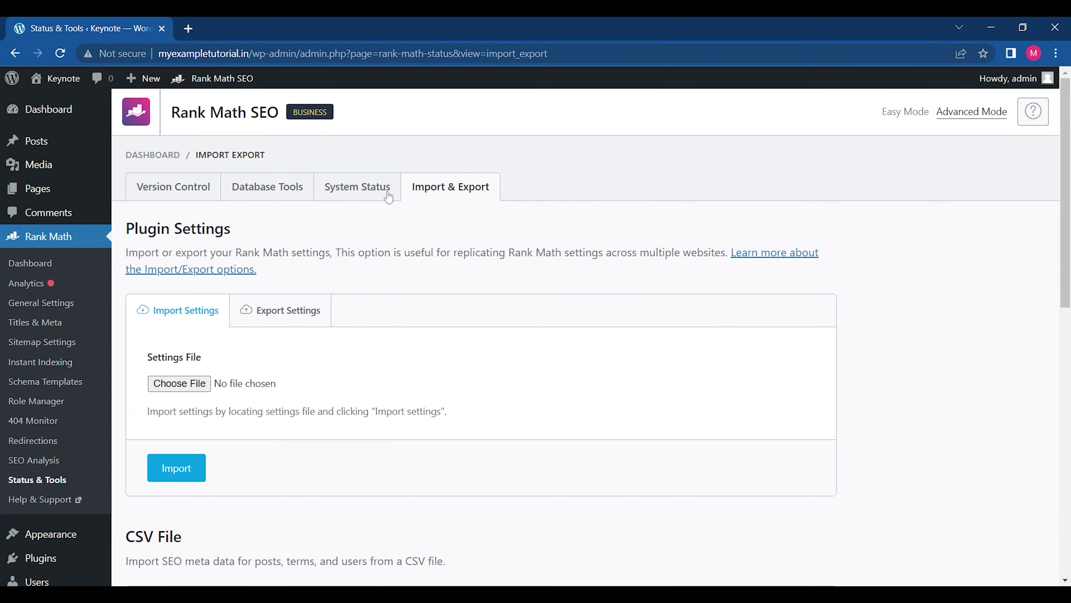
pyautogui.scroll(-4, 899, 232)
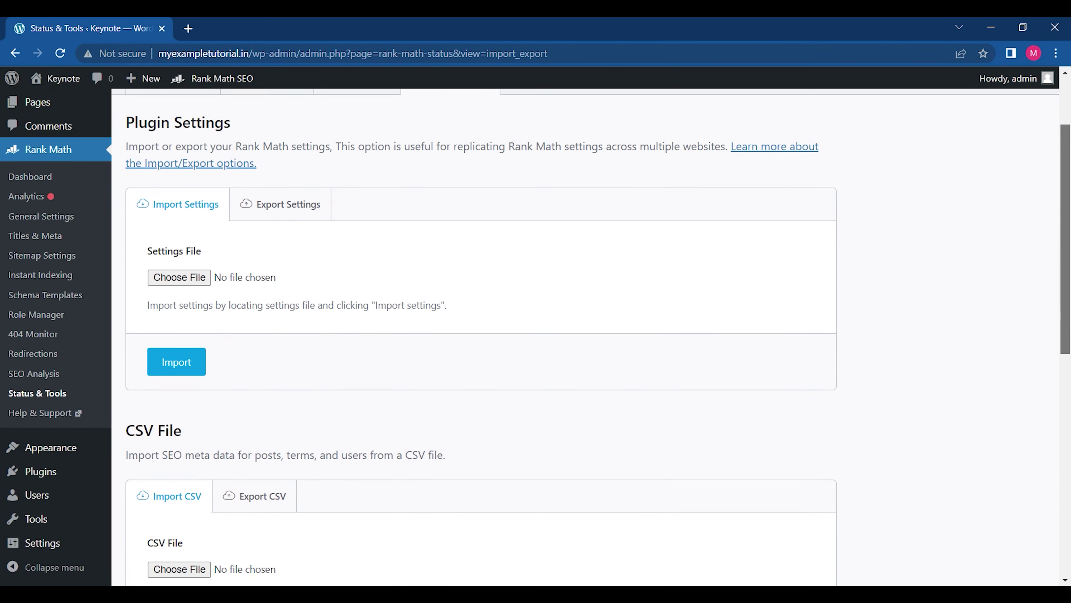
pyautogui.scroll(-3, 1066, 258)
pyautogui.scroll(5, 1066, 257)
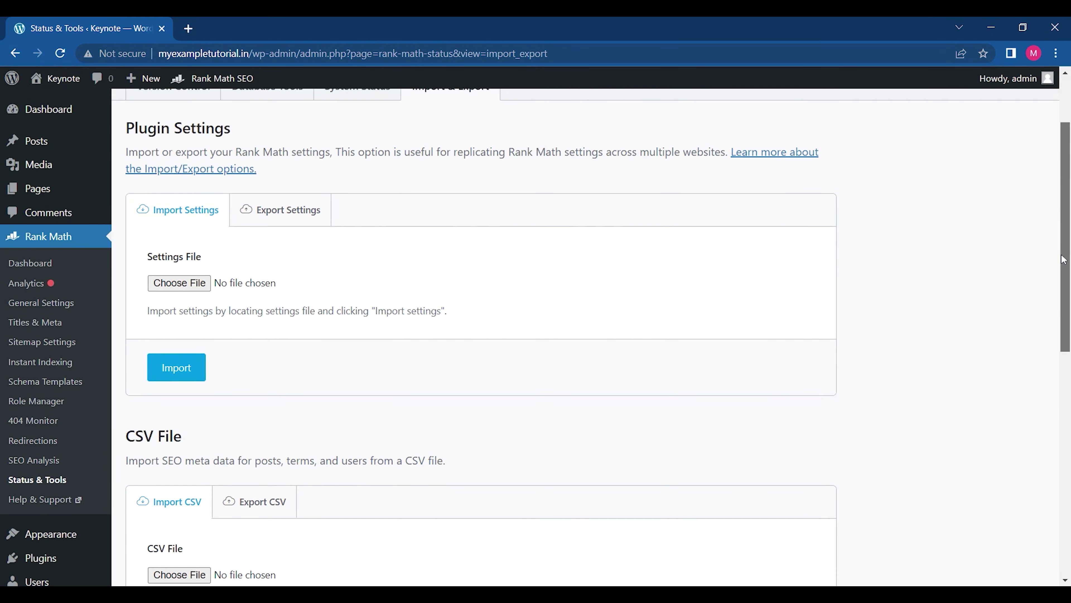
pyautogui.scroll(-2, 1066, 257)
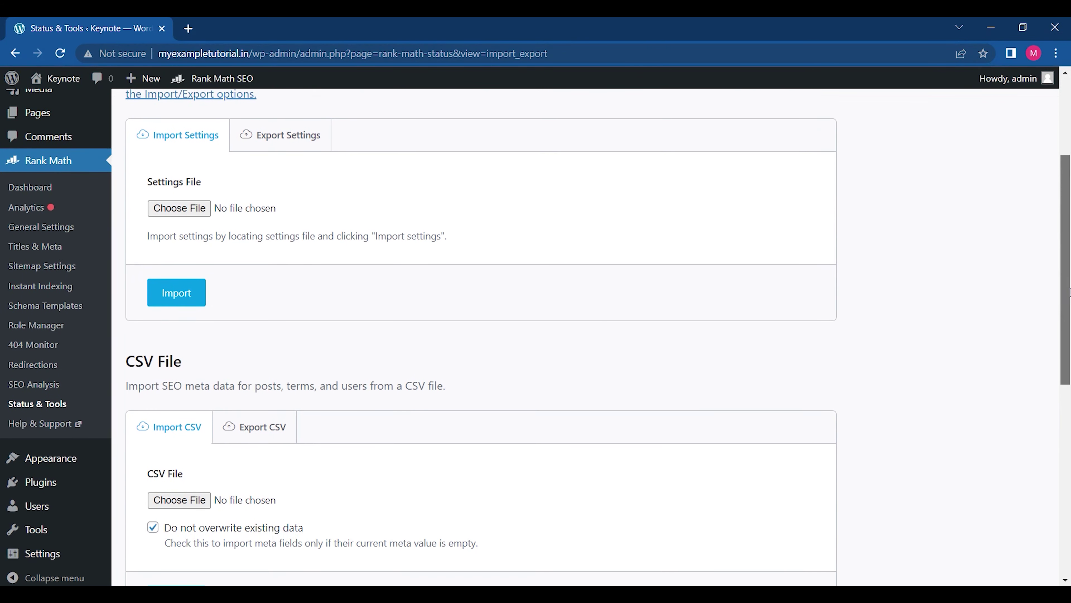
pyautogui.scroll(-4, 535, 337)
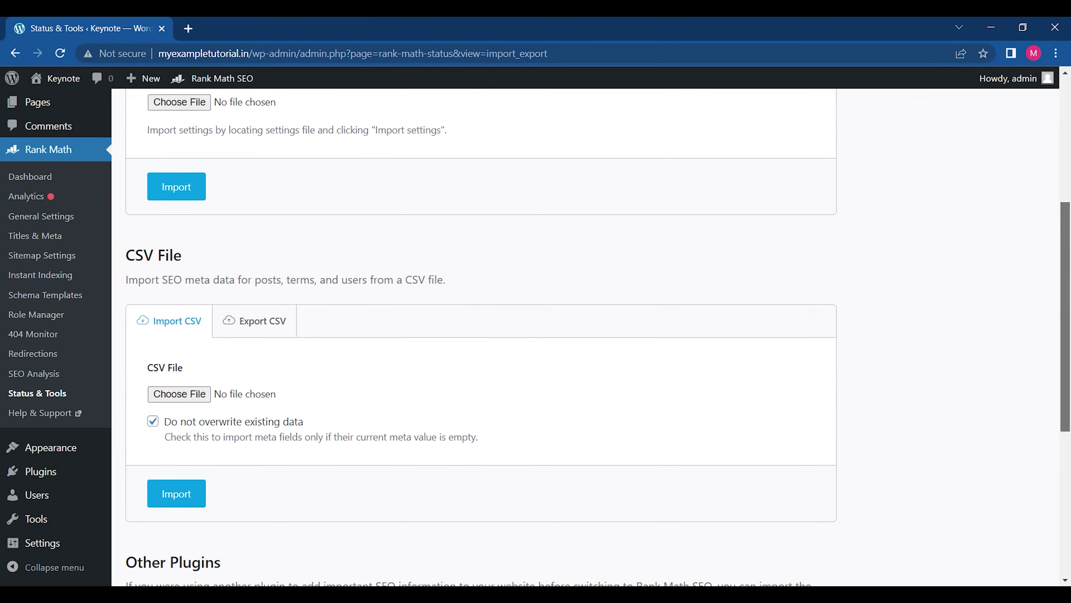
pyautogui.scroll(-6, 536, 338)
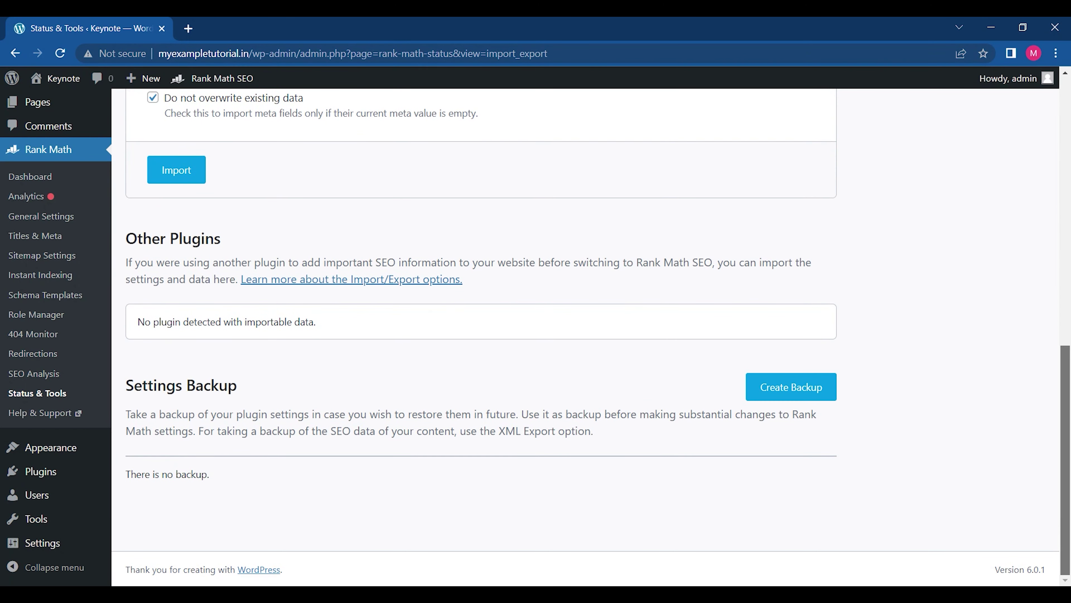
pyautogui.scroll(10, 590, 338)
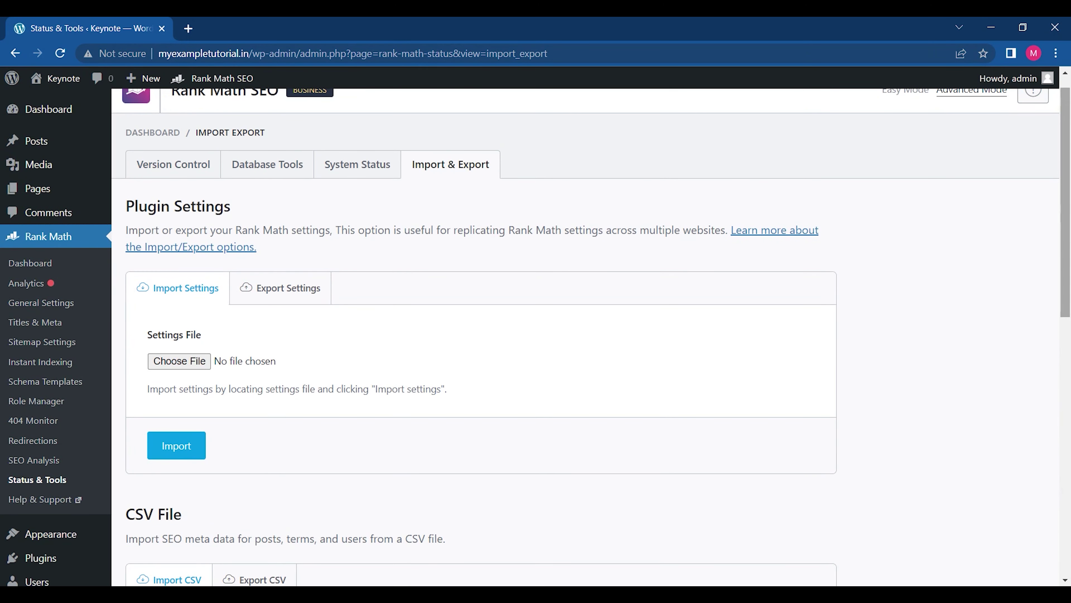
# - Return to the Rank Math dashboard and look through the available modules
pyautogui.click(42, 242)
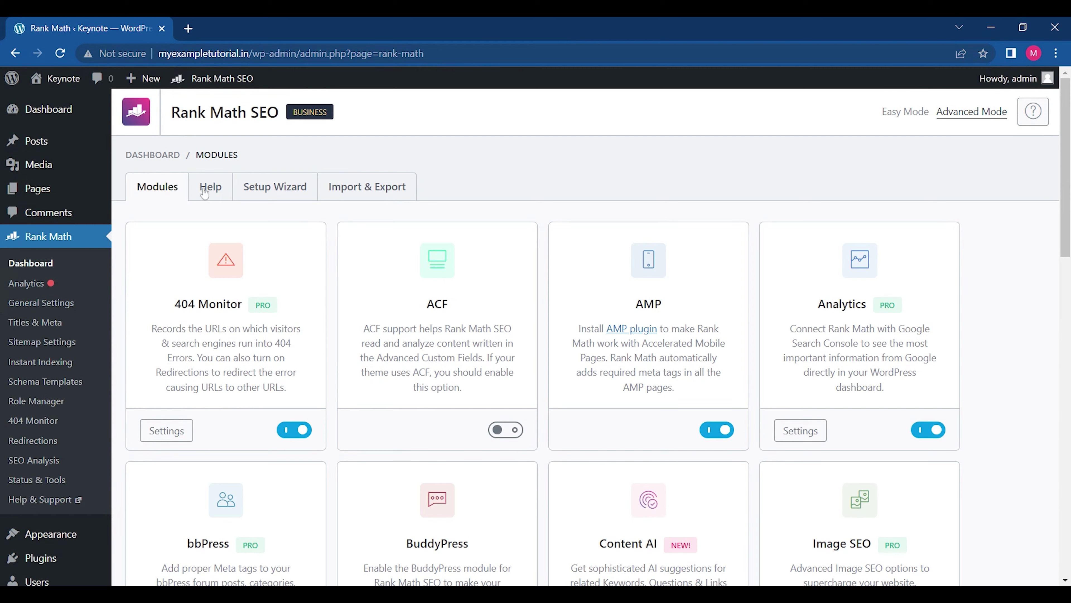
pyautogui.scroll(-8, 669, 232)
pyautogui.scroll(8, 669, 232)
# - Review the Analytics overview of optimization, search statistics and keyword positions, then view the full report for all keywords
pyautogui.click(33, 291)
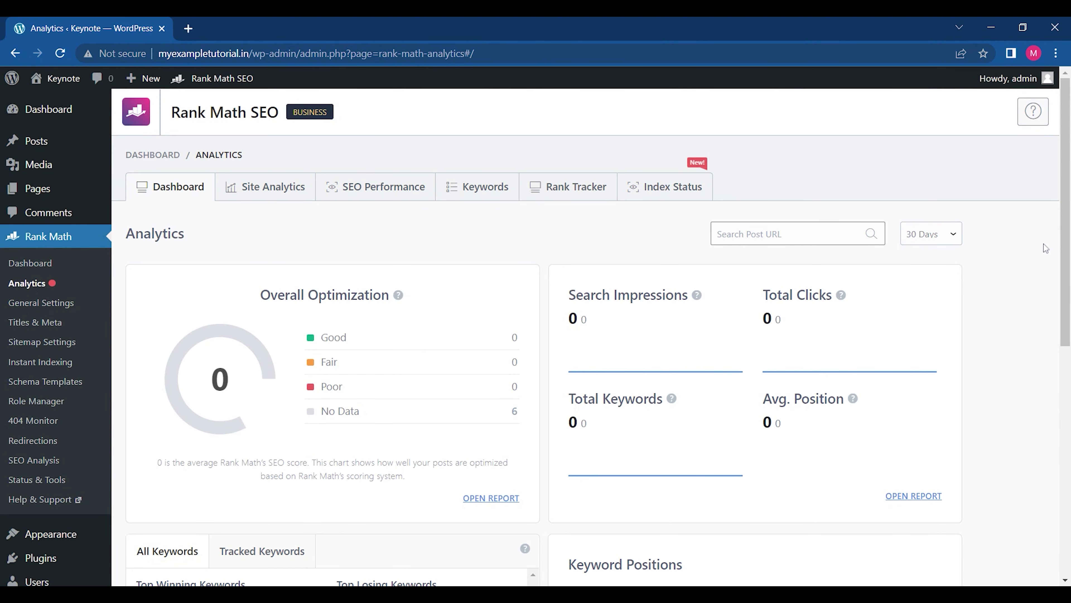
pyautogui.scroll(-2, 681, 355)
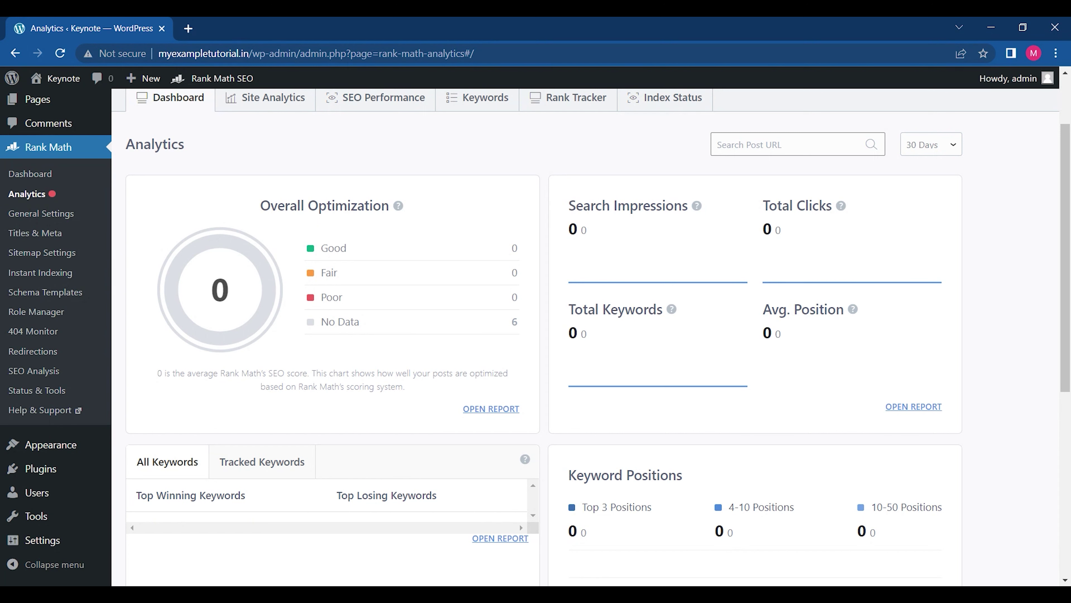
pyautogui.moveTo(656, 296)
pyautogui.moveTo(1003, 205); pyautogui.dragTo(523, 418)
pyautogui.scroll(-3, 591, 338)
pyautogui.click(479, 405)
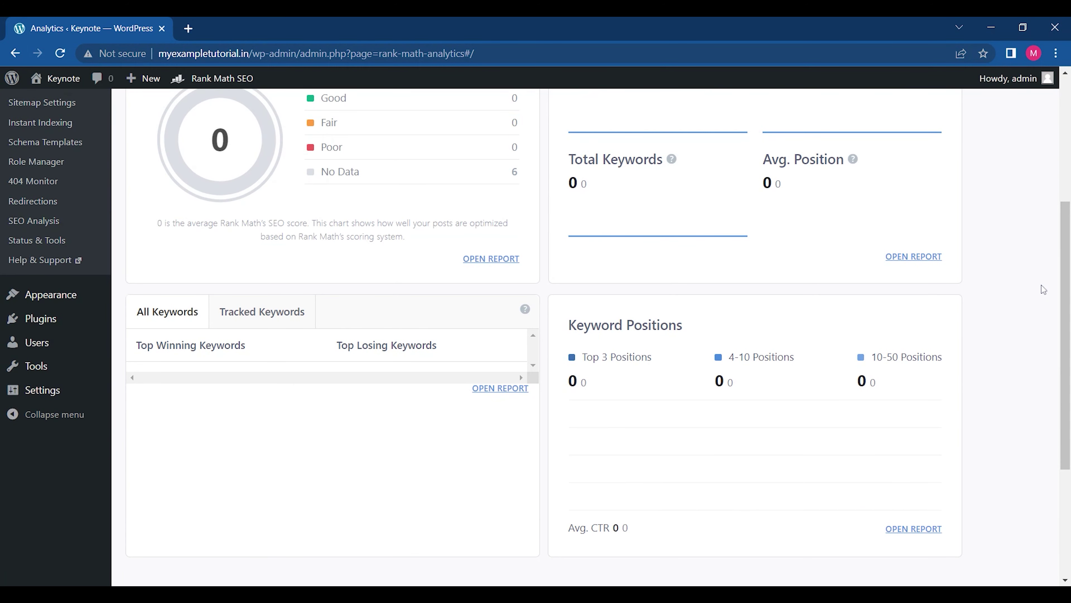
pyautogui.click(489, 389)
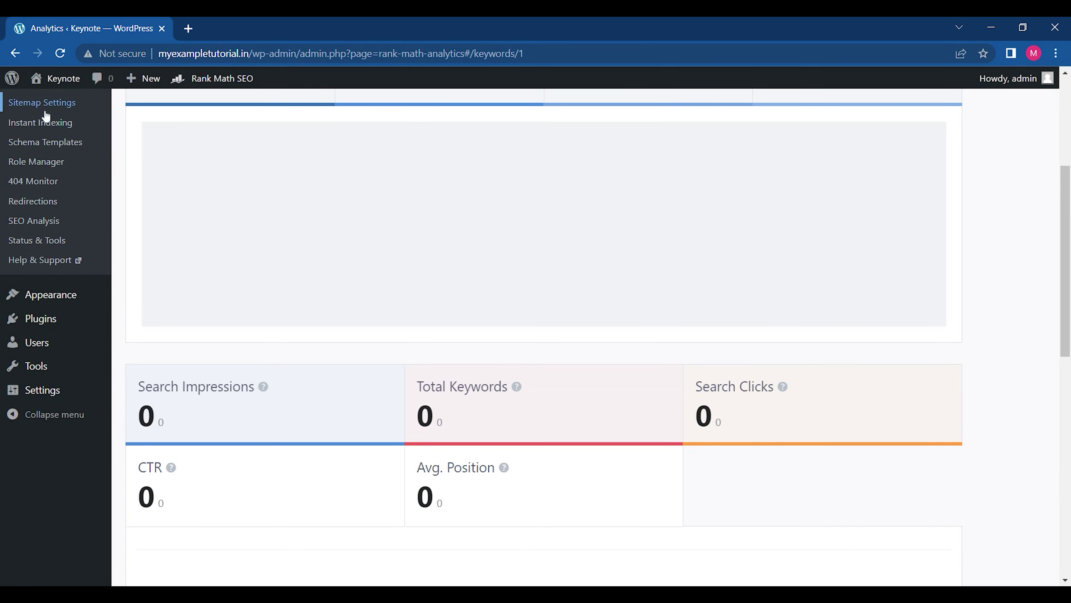
pyautogui.scroll(5, 1066, 261)
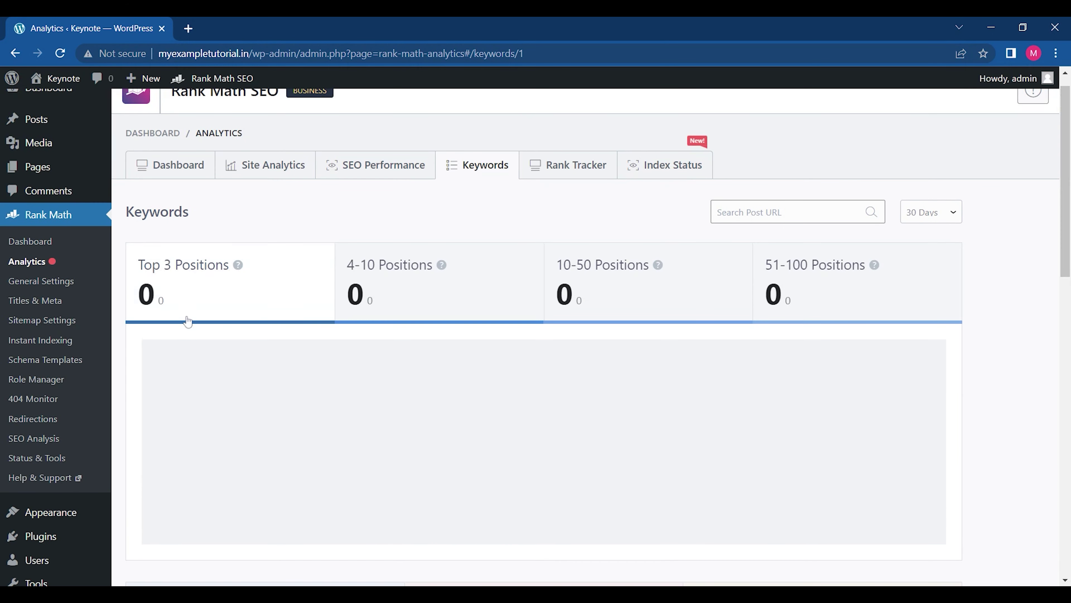
# - Go back to the Analytics overview and examine Site Analytics, including the SEO scores, schema and links of each content item
pyautogui.click(33, 265)
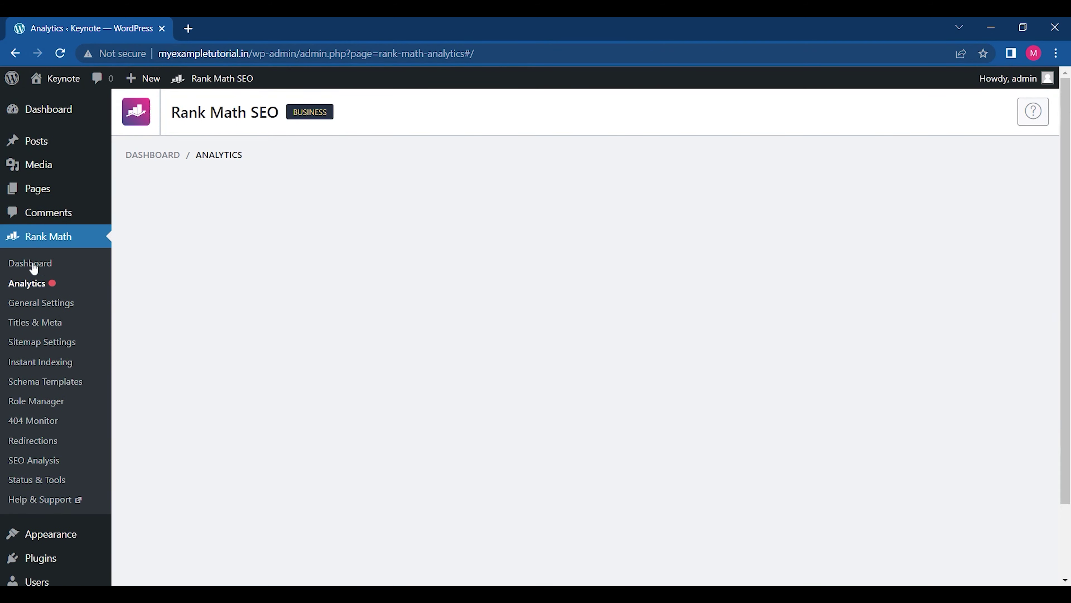
pyautogui.click(291, 198)
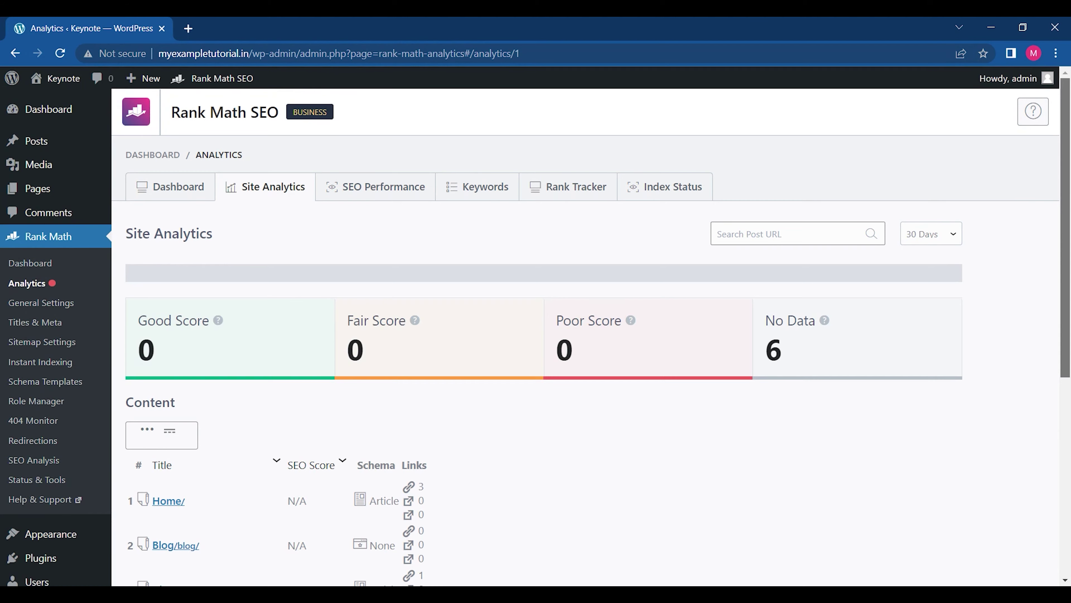
pyautogui.scroll(-3, 1066, 253)
pyautogui.moveTo(1069, 262); pyautogui.dragTo(1069, 315)
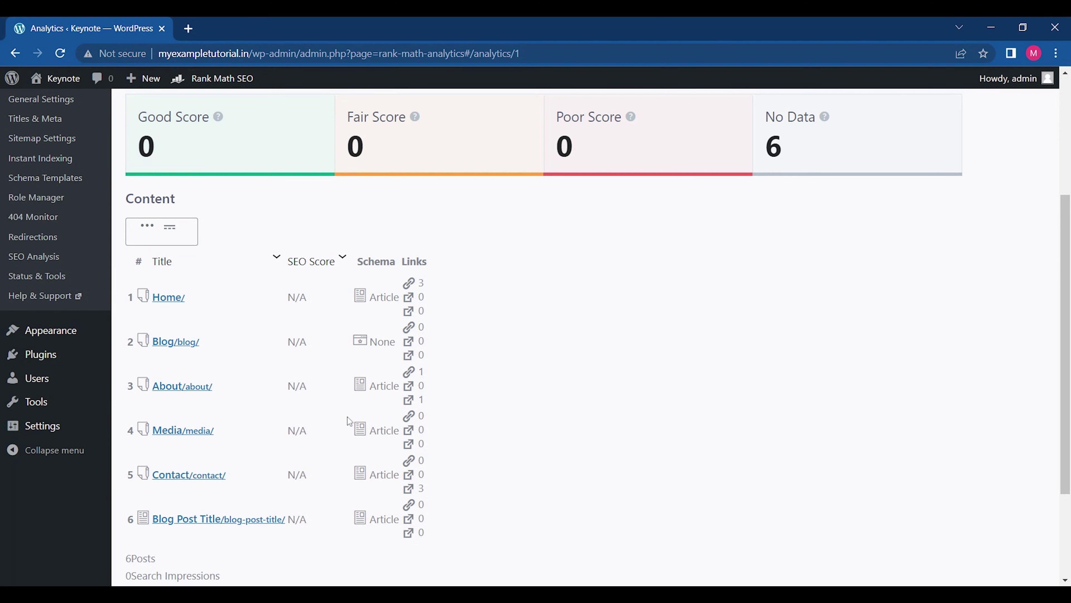
pyautogui.scroll(4, 1065, 337)
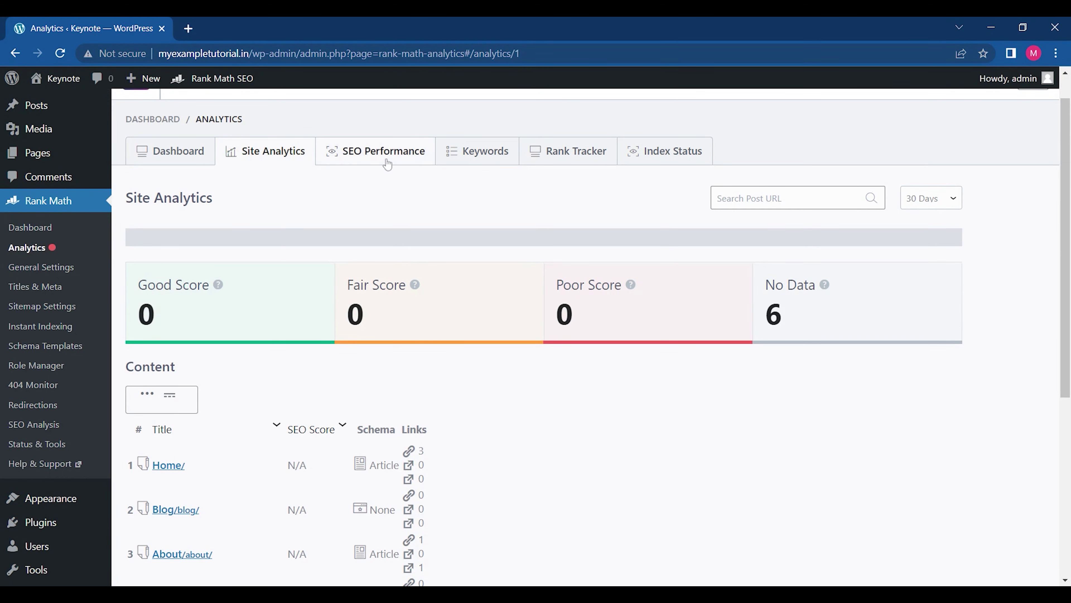
# - Review the SEO Performance report, then the Keywords report from its position groups down to the Rest of the Keywords table
pyautogui.click(386, 162)
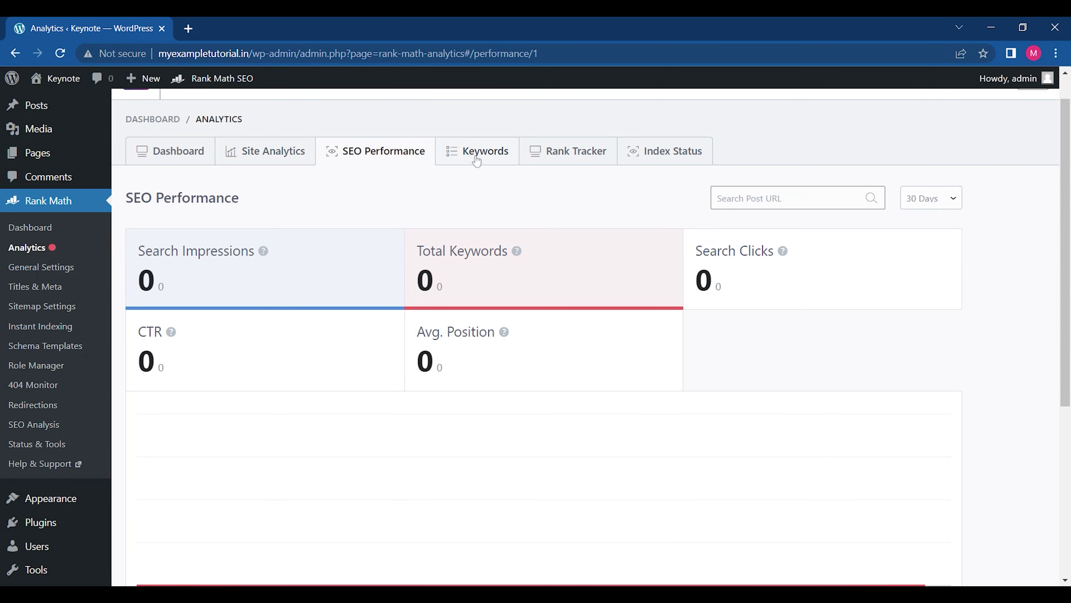
pyautogui.click(477, 161)
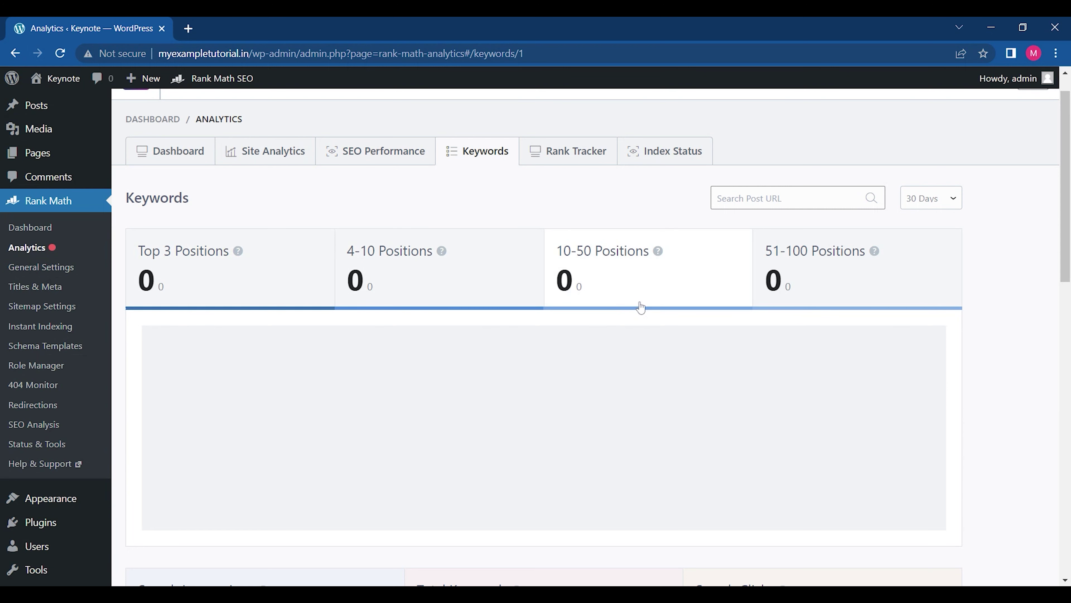
pyautogui.moveTo(1066, 185); pyautogui.dragTo(1066, 287)
pyautogui.scroll(5, 1066, 287)
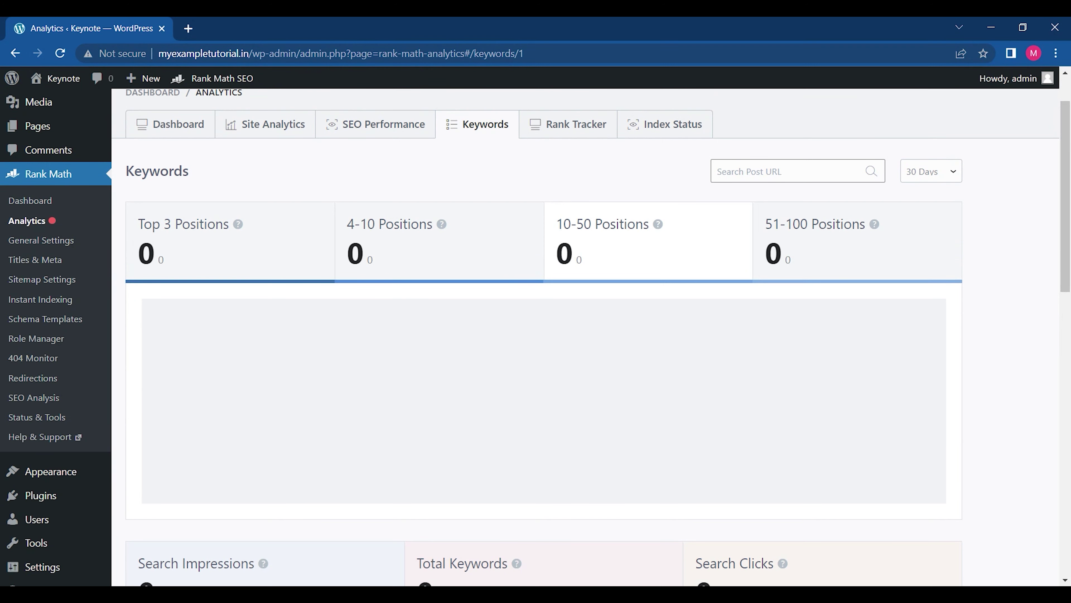
pyautogui.scroll(-10, 1054, 535)
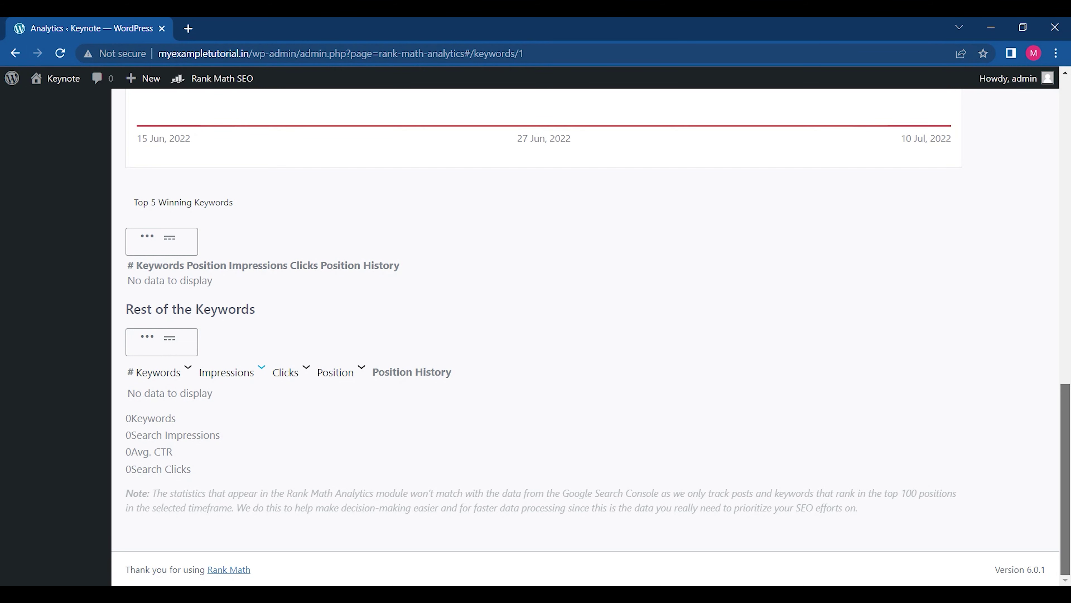
pyautogui.scroll(15, 18, 285)
# - Open Rank Math's General Settings and review the Links options, such as Strip Category Base and Redirect Attachments
pyautogui.click(36, 274)
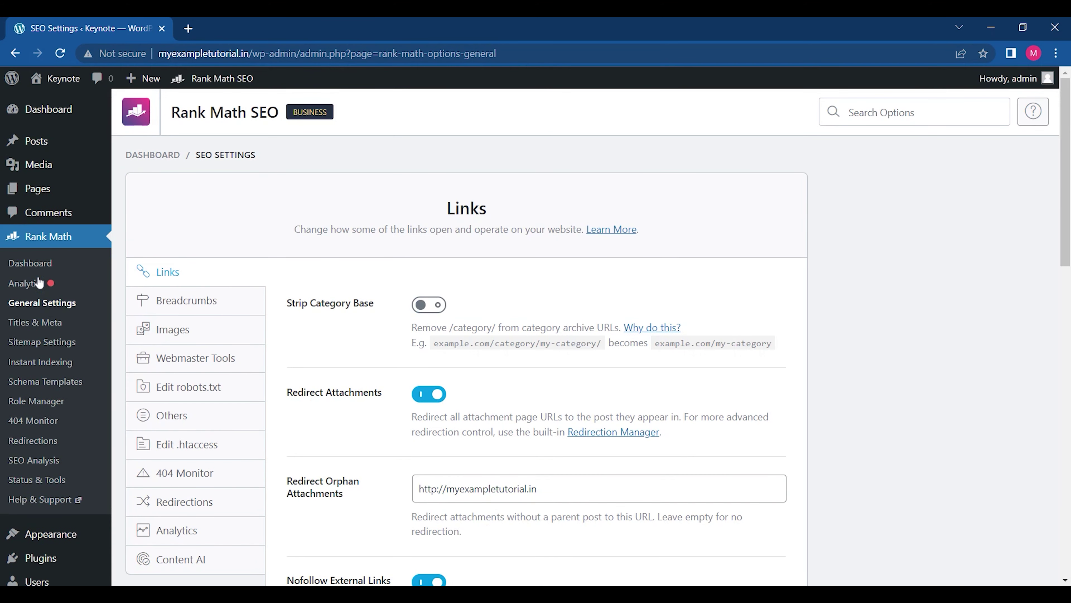
pyautogui.scroll(-2, 1056, 158)
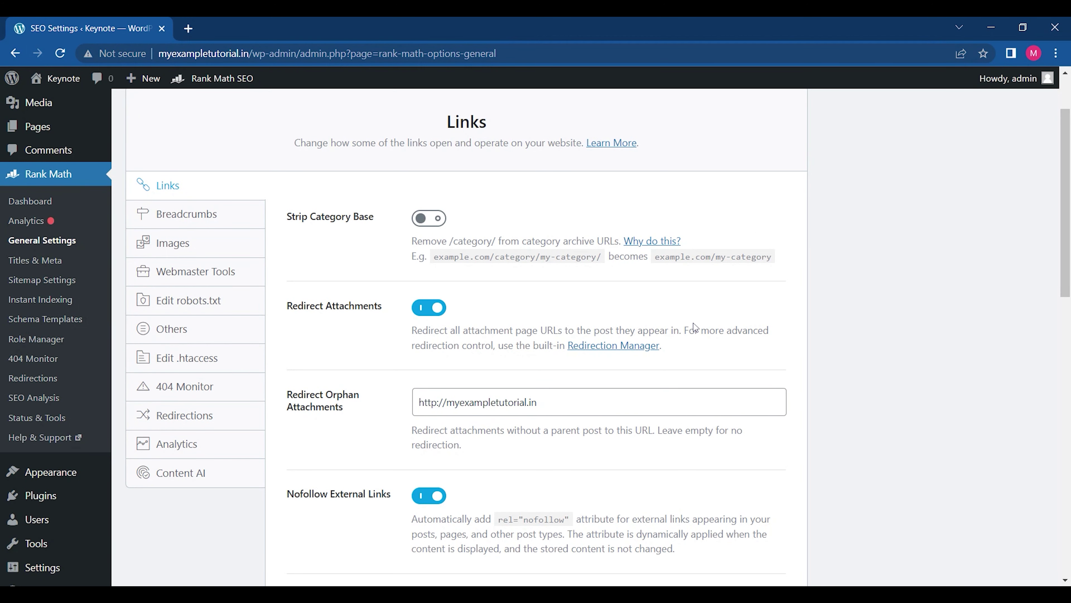
pyautogui.moveTo(1066, 270); pyautogui.dragTo(1069, 317)
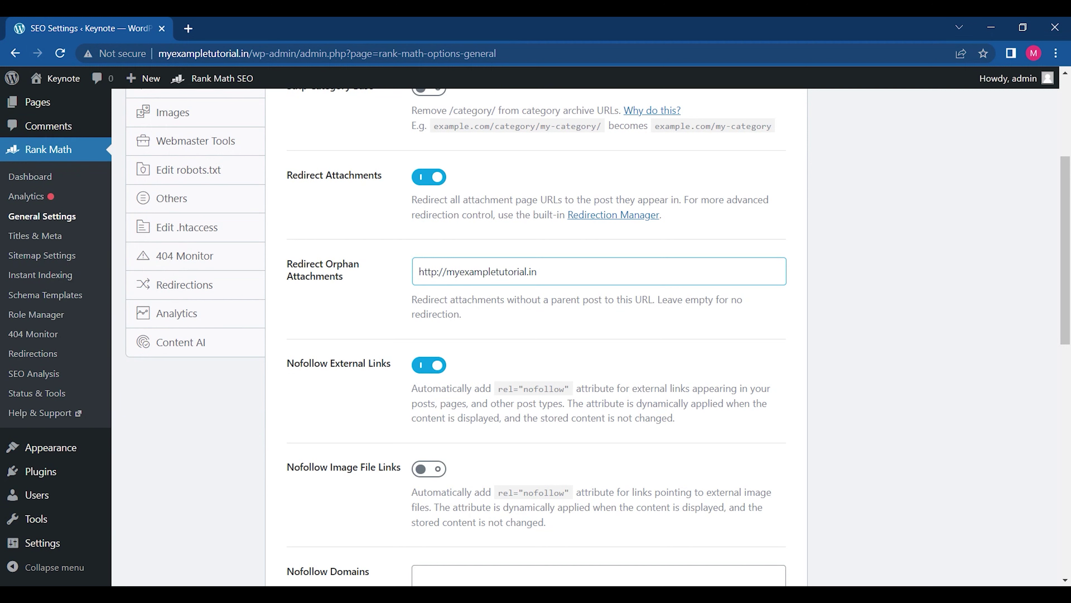
pyautogui.click(537, 271)
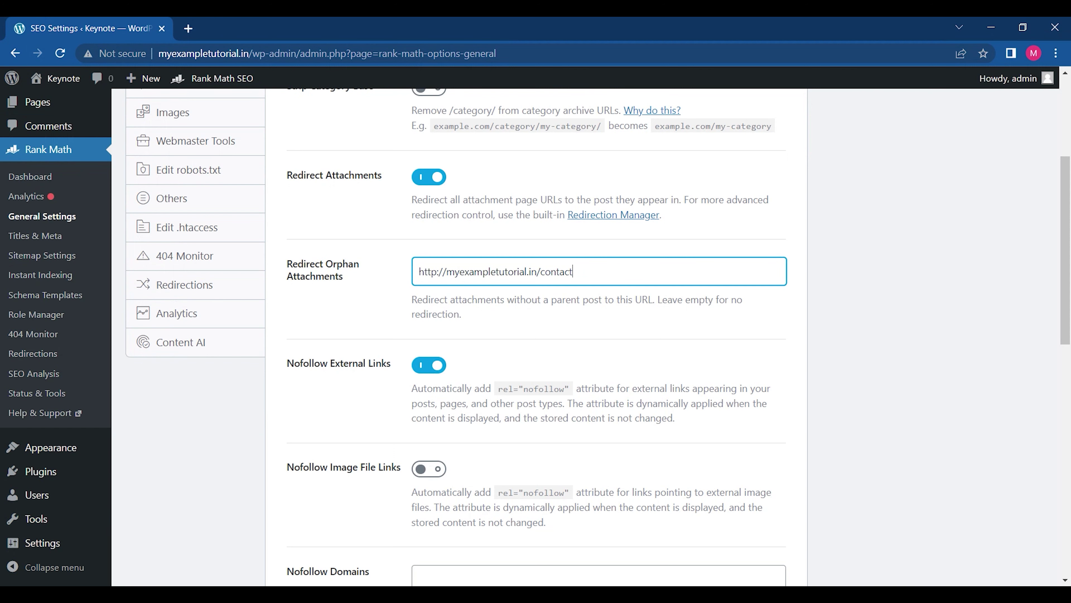
# - Enable the breadcrumbs function in the Breadcrumbs settings and choose the vertical bar "|" as separator character
pyautogui.moveTo(1065, 243); pyautogui.dragTo(1069, 165)
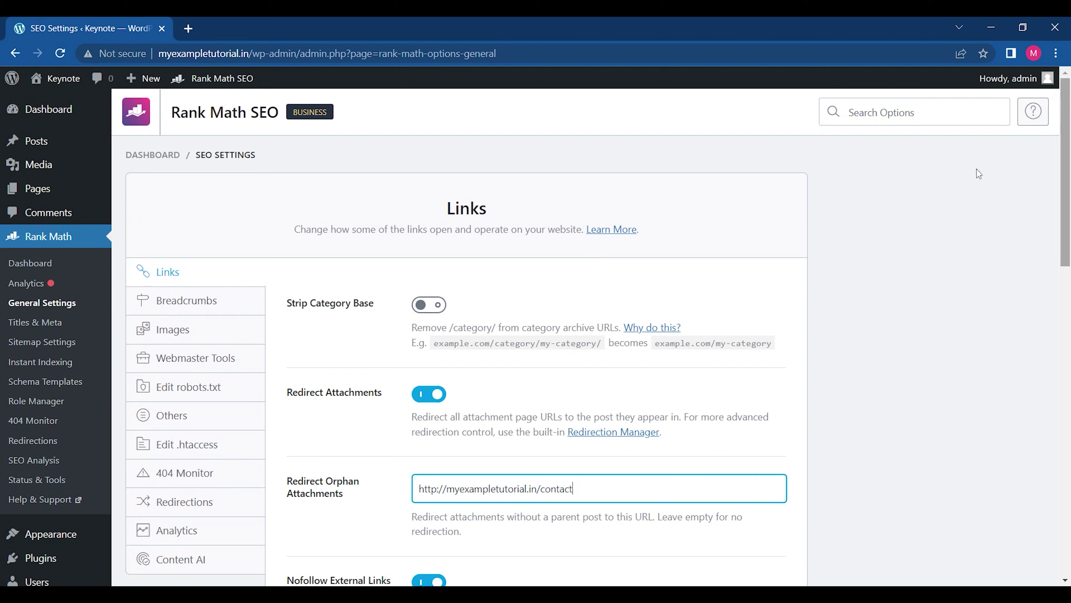
pyautogui.click(177, 303)
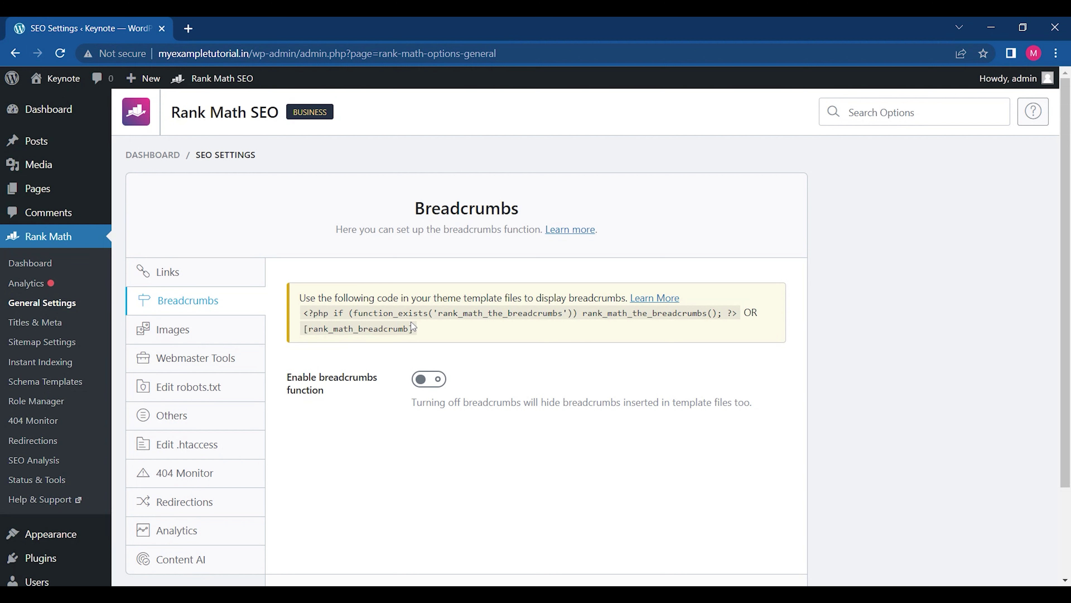
pyautogui.moveTo(433, 337); pyautogui.dragTo(308, 313)
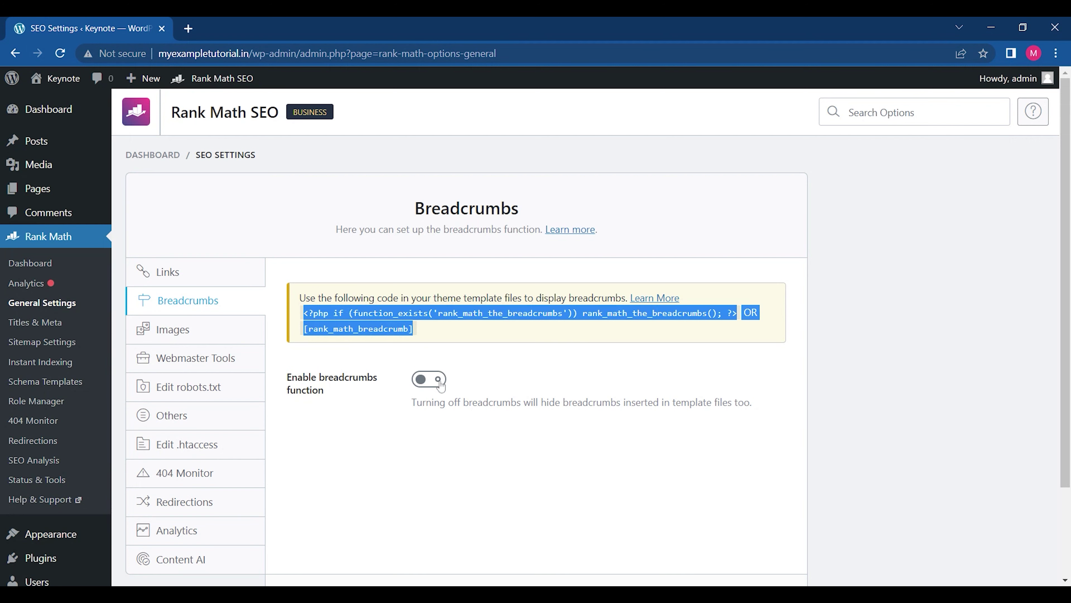
pyautogui.click(433, 379)
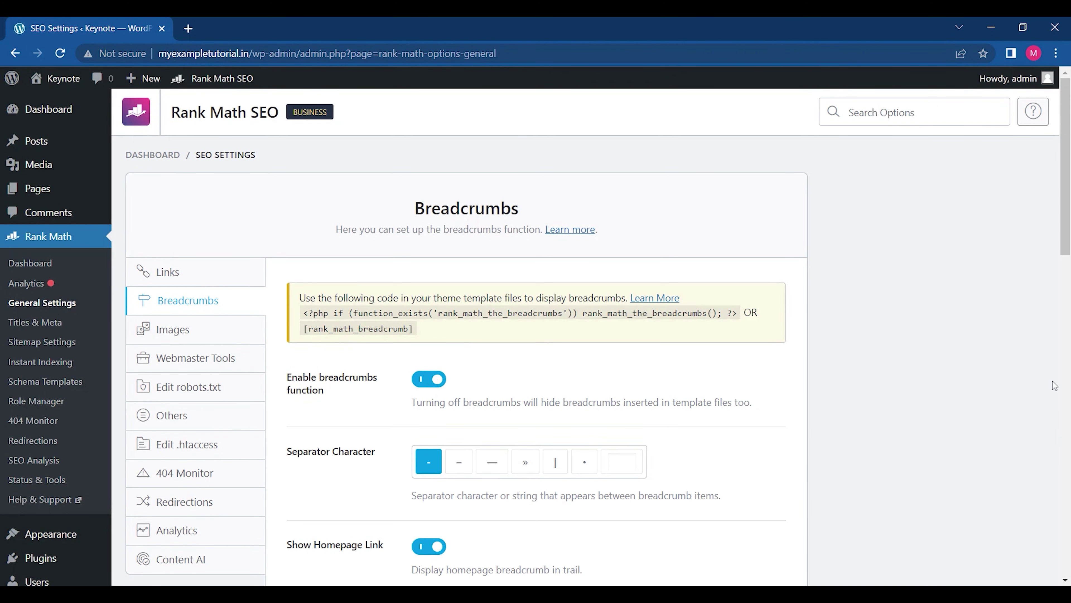
pyautogui.scroll(-5, 1050, 243)
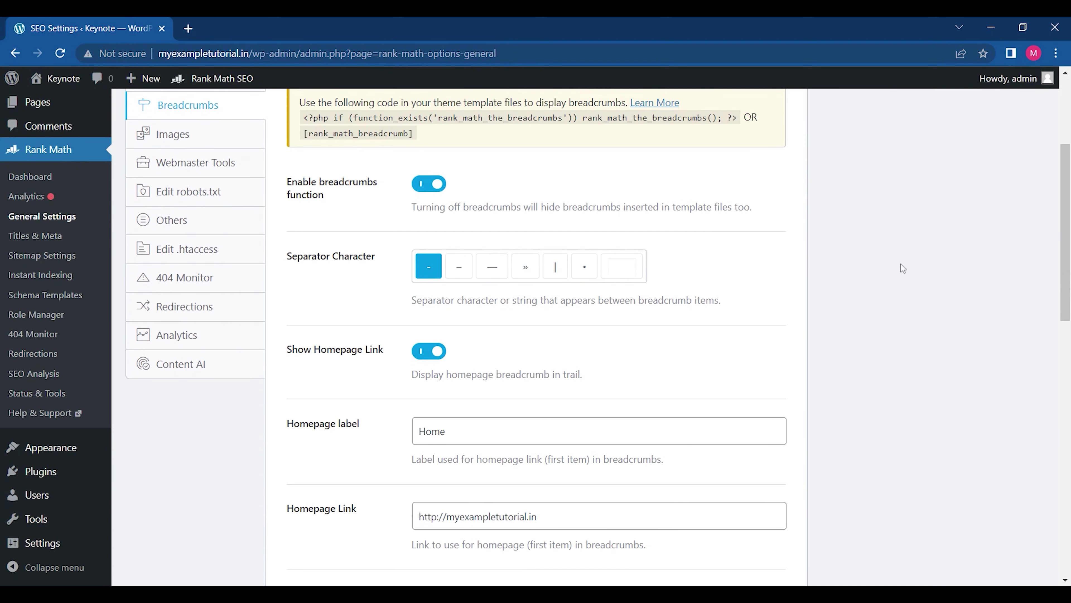
pyautogui.click(556, 273)
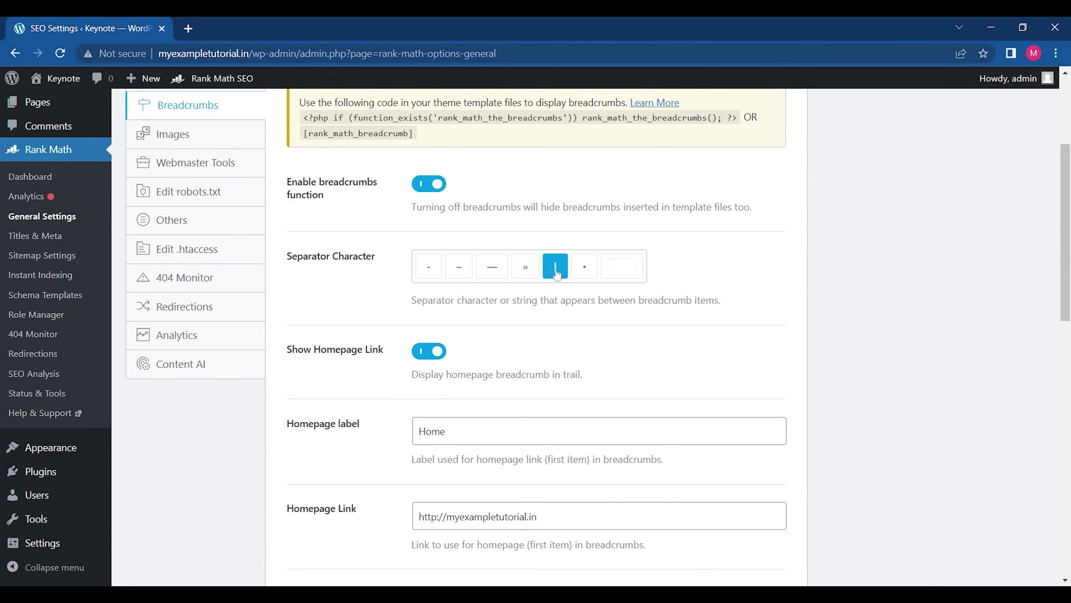
# - Search Google for "digital marekting tranning" in a separate browser tab, look through the results, and return to the SEO settings
pyautogui.click(183, 20)
pyautogui.write('digital mar')
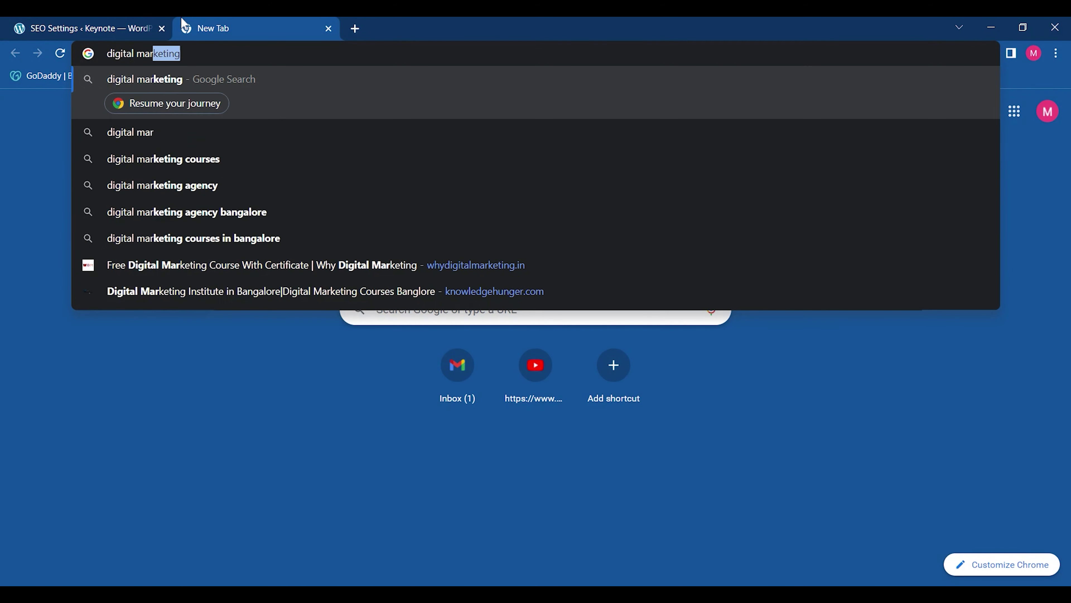
pyautogui.write('ekting tranning')
pyautogui.press('Return')
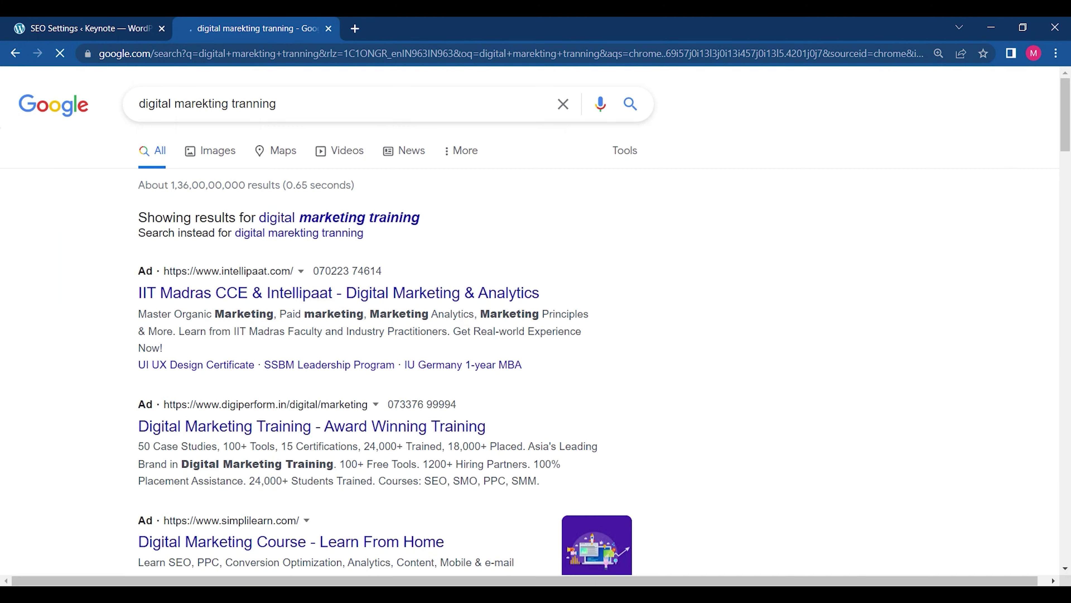
pyautogui.scroll(-20, 535, 337)
pyautogui.scroll(-6, 566, 360)
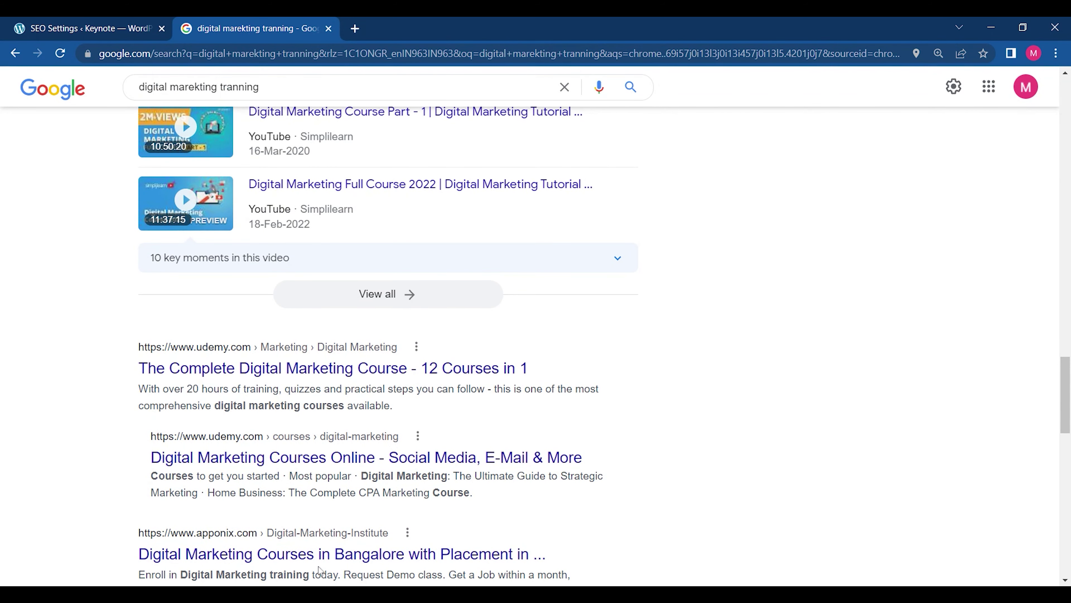
pyautogui.scroll(-15, 388, 346)
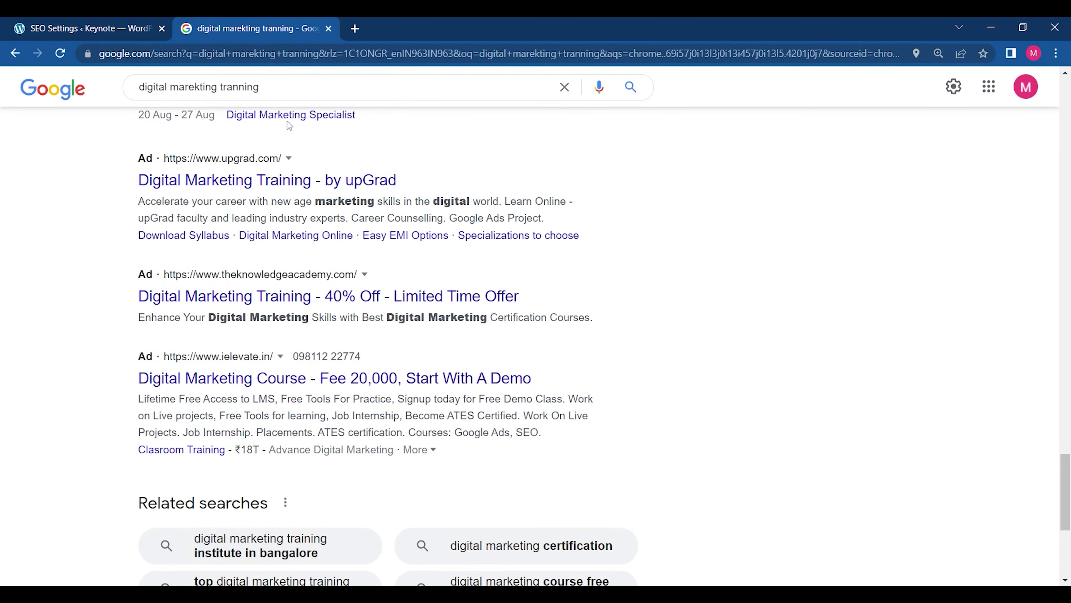
pyautogui.click(328, 28)
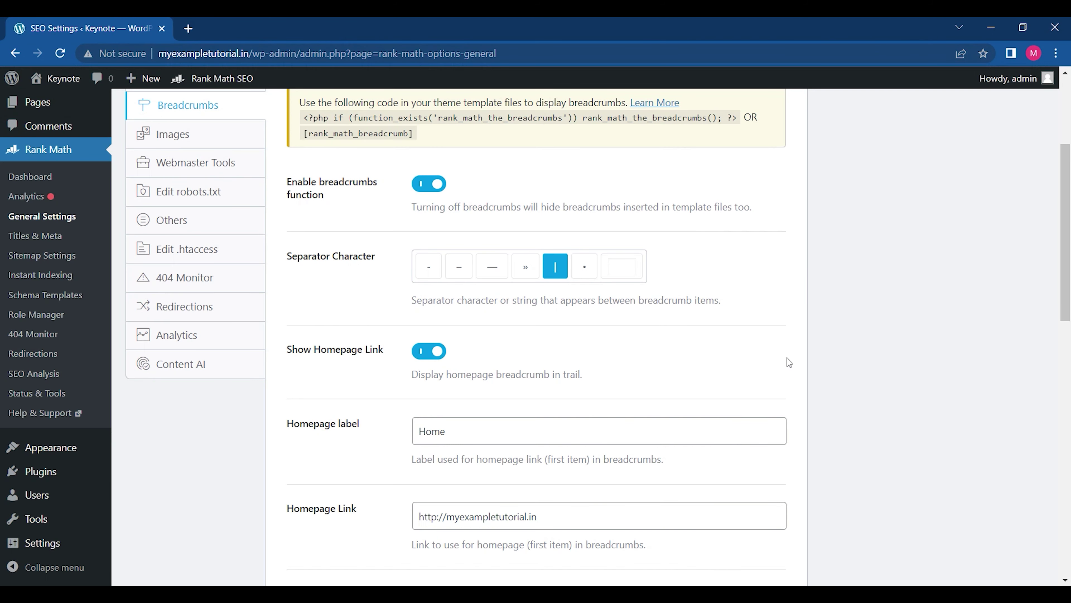
# - Enable automatic adding of missing ALT attributes in the Images settings
pyautogui.click(180, 136)
pyautogui.moveTo(1067, 261); pyautogui.dragTo(1069, 207)
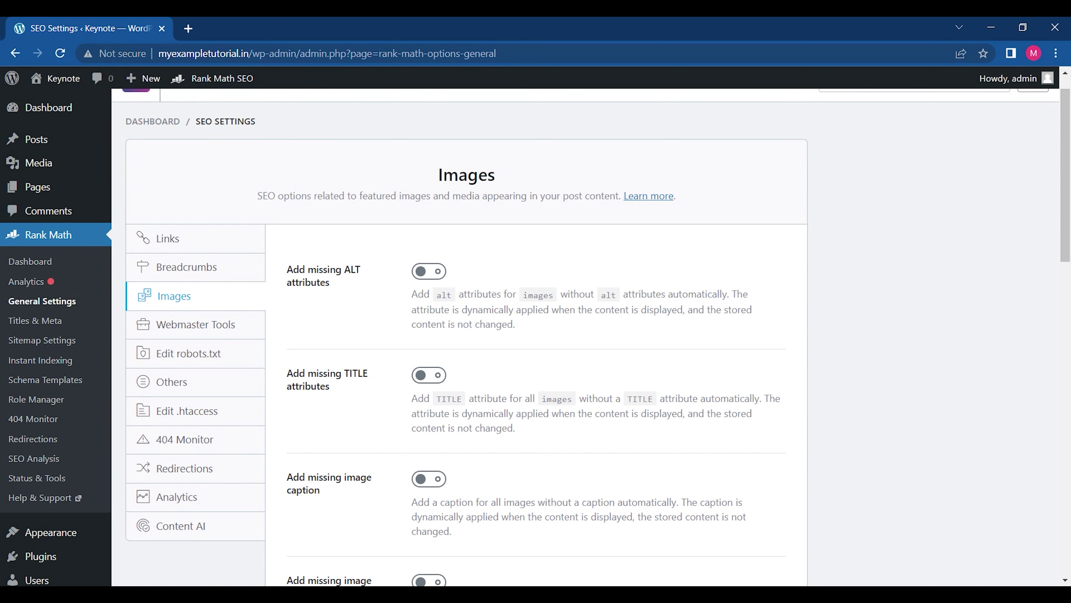
pyautogui.click(439, 278)
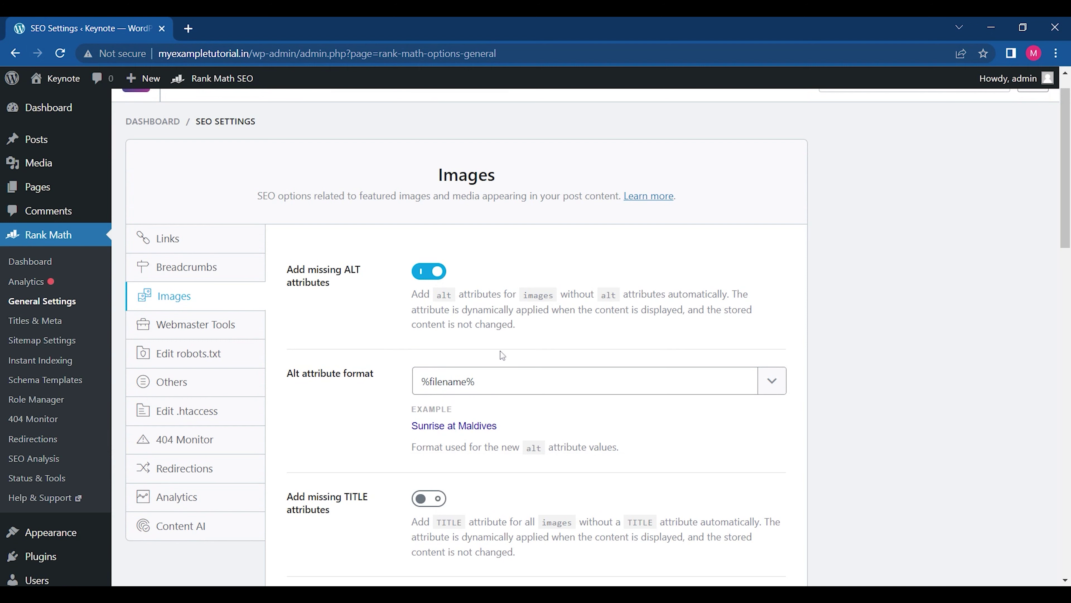
pyautogui.scroll(-2, 1066, 169)
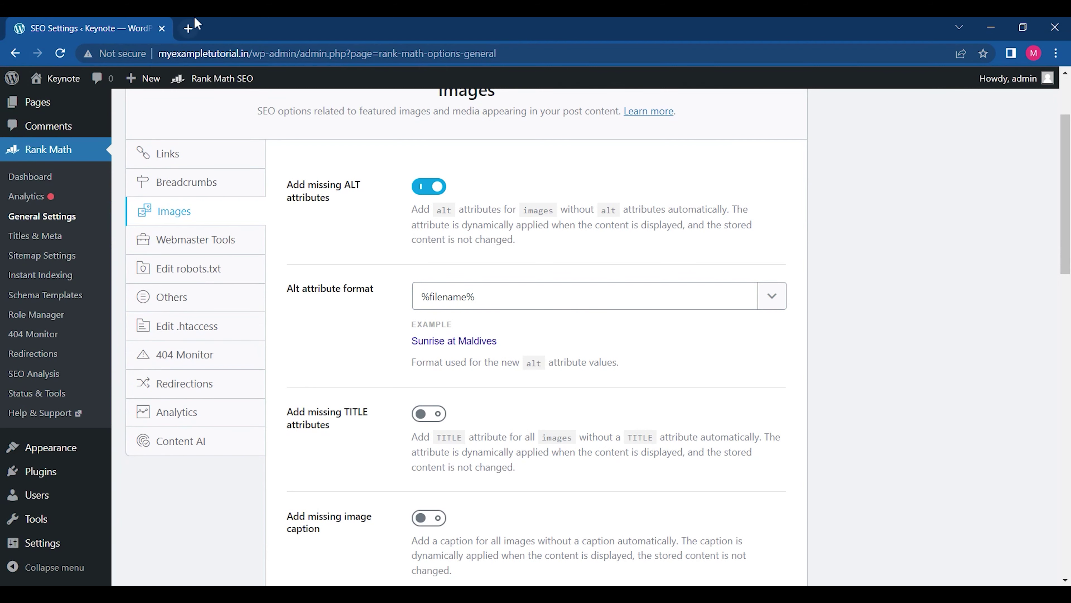
# - Search Google Images for "rankmath" in a separate browser tab, examine the image results and their titles, and return to the SEO settings
pyautogui.click(188, 28)
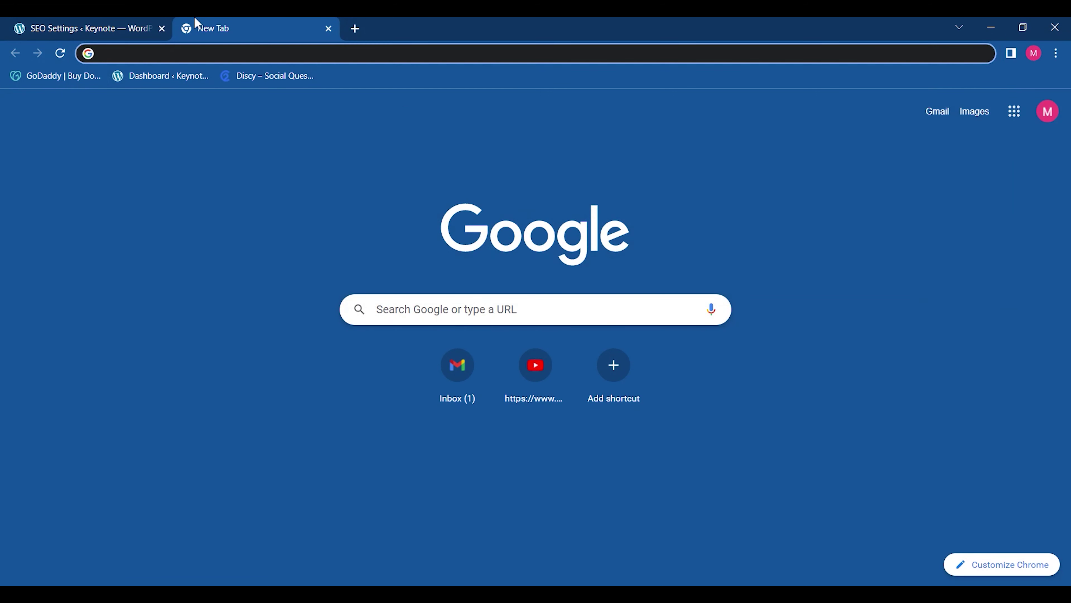
pyautogui.write('rankmat')
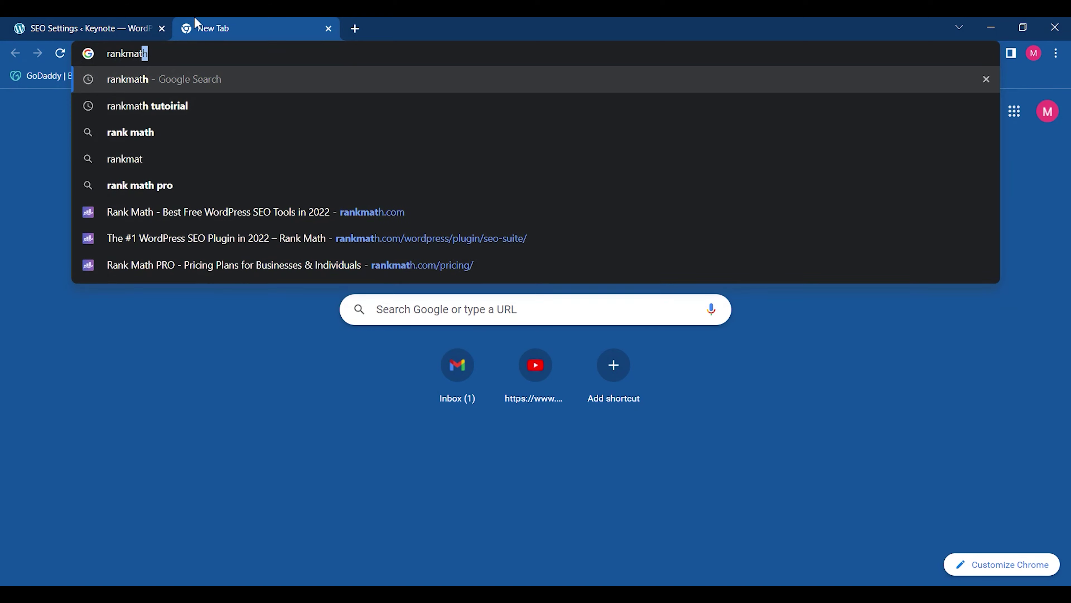
pyautogui.press('Return')
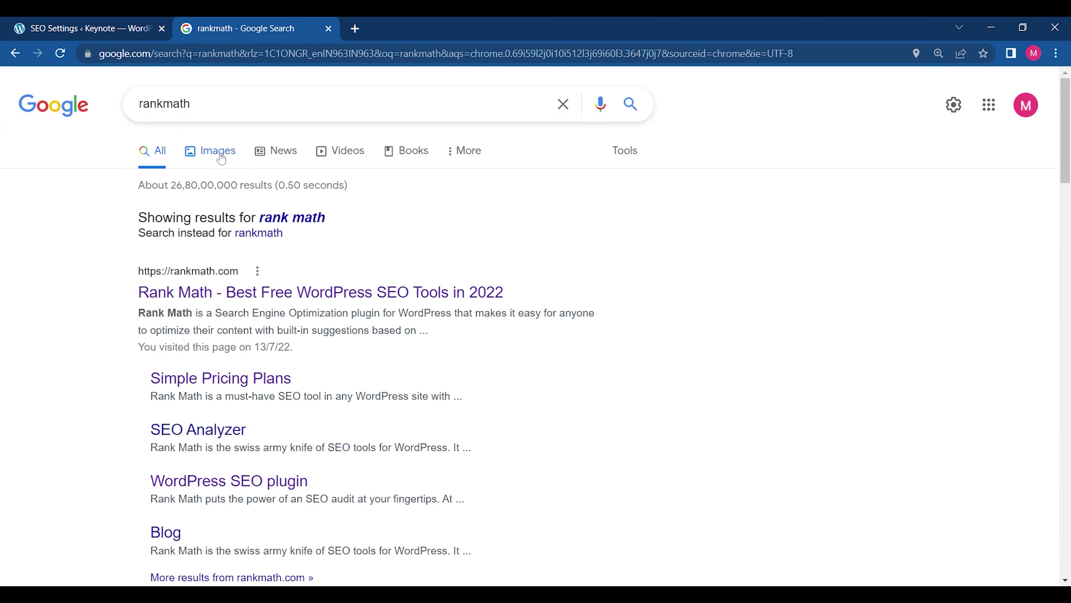
pyautogui.click(220, 151)
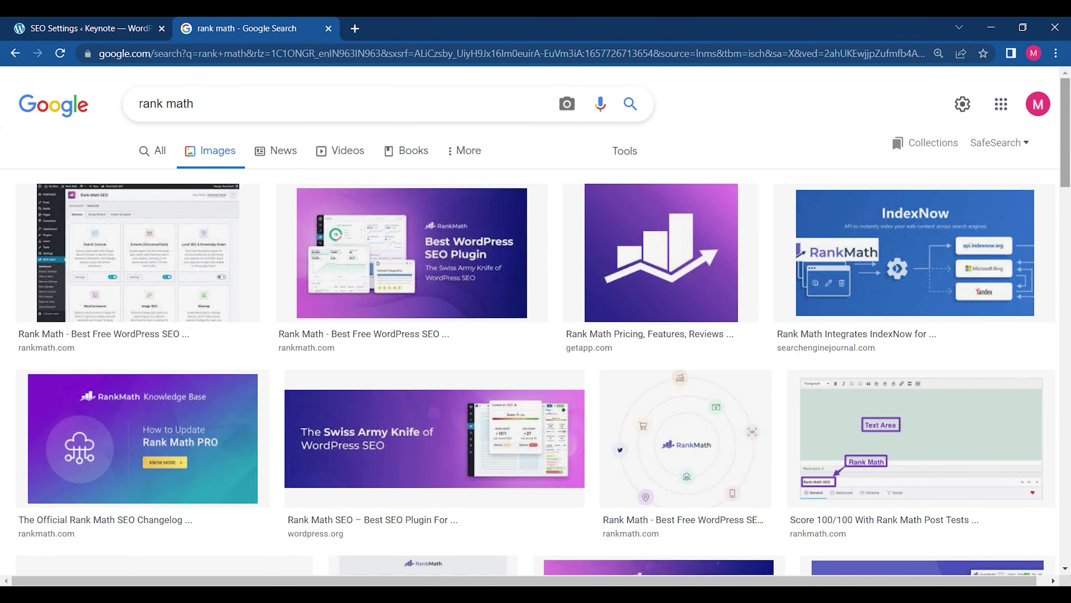
pyautogui.scroll(-10, 536, 320)
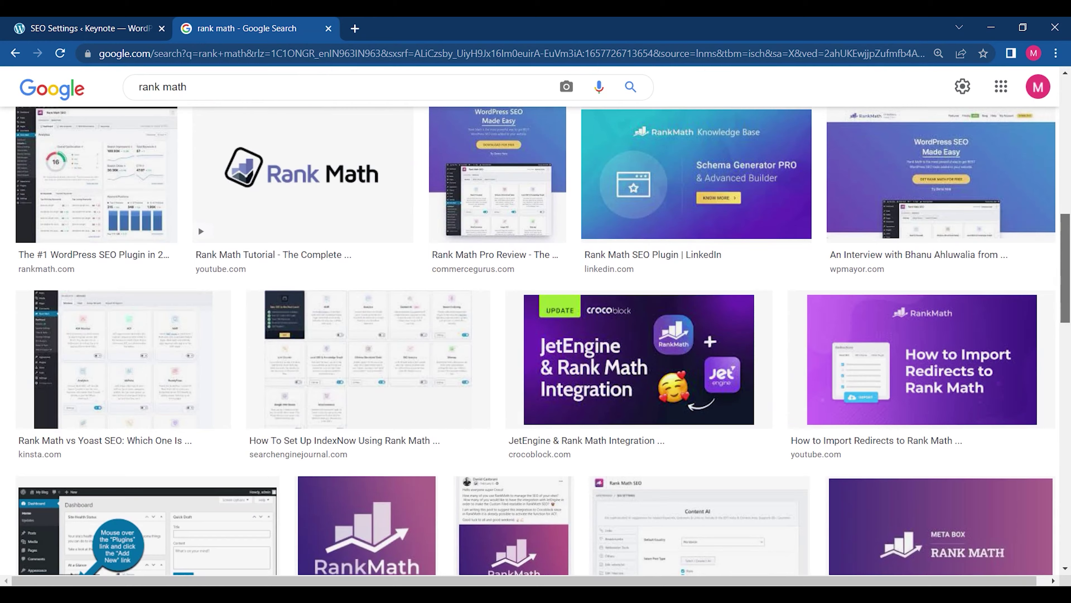
pyautogui.scroll(-3, 640, 358)
pyautogui.scroll(5, 640, 358)
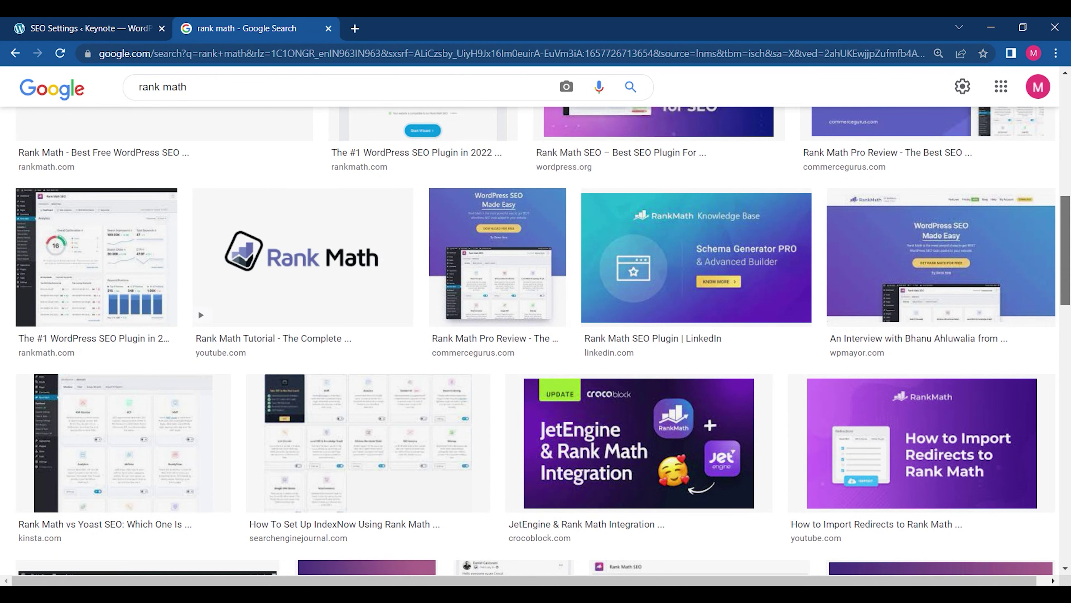
pyautogui.scroll(-2, 1066, 253)
pyautogui.scroll(-1, 928, 329)
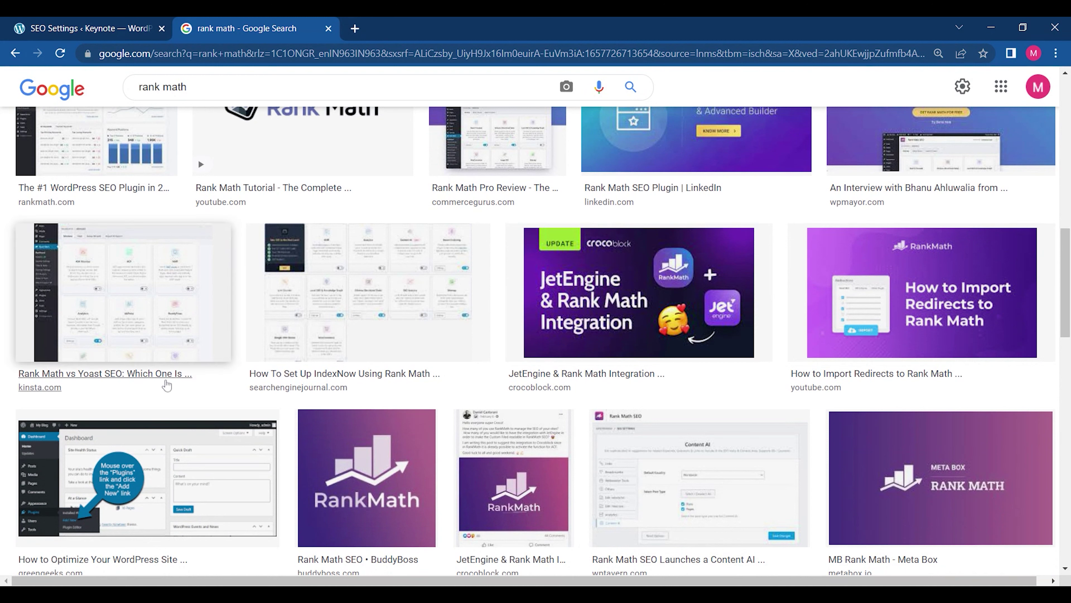
pyautogui.click(329, 29)
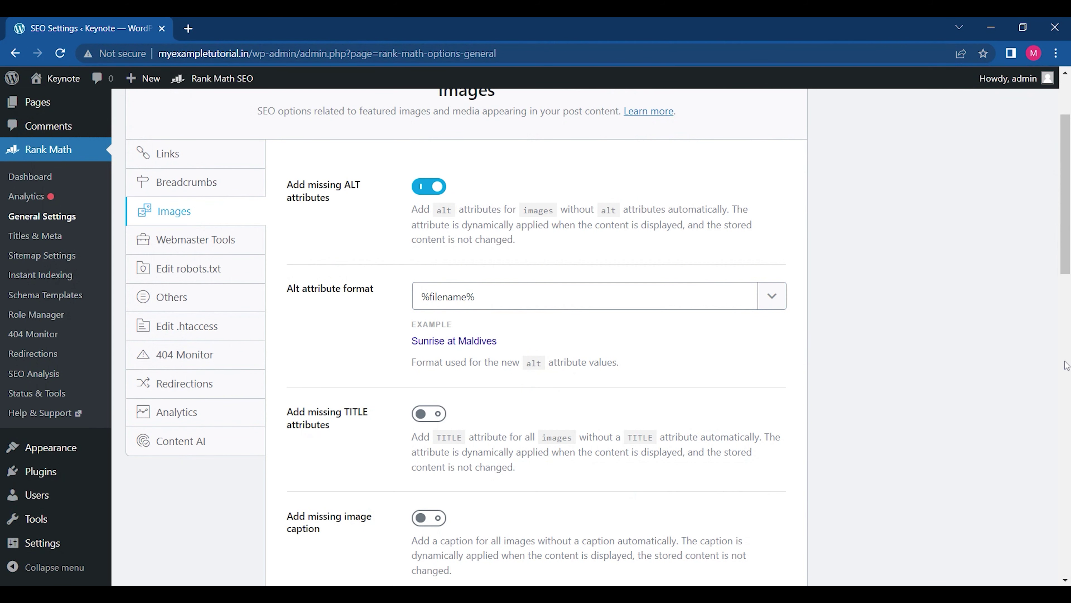
# - Enable automatic adding of missing TITLE attributes and missing image captions in the Images settings
pyautogui.scroll(-5, 1067, 366)
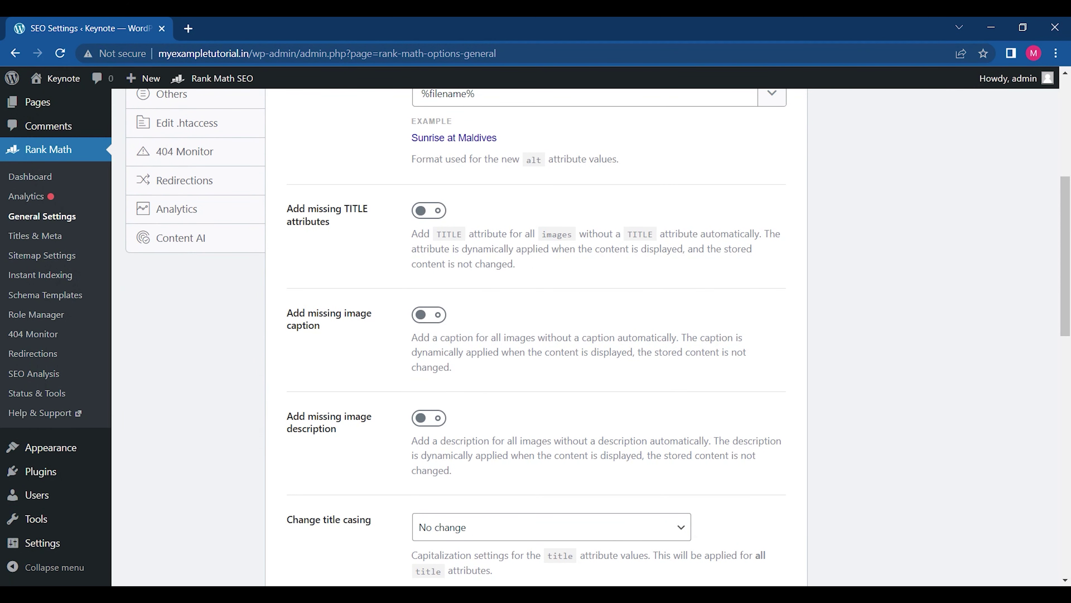
pyautogui.click(429, 210)
pyautogui.moveTo(1067, 236); pyautogui.dragTo(1040, 300)
pyautogui.click(430, 215)
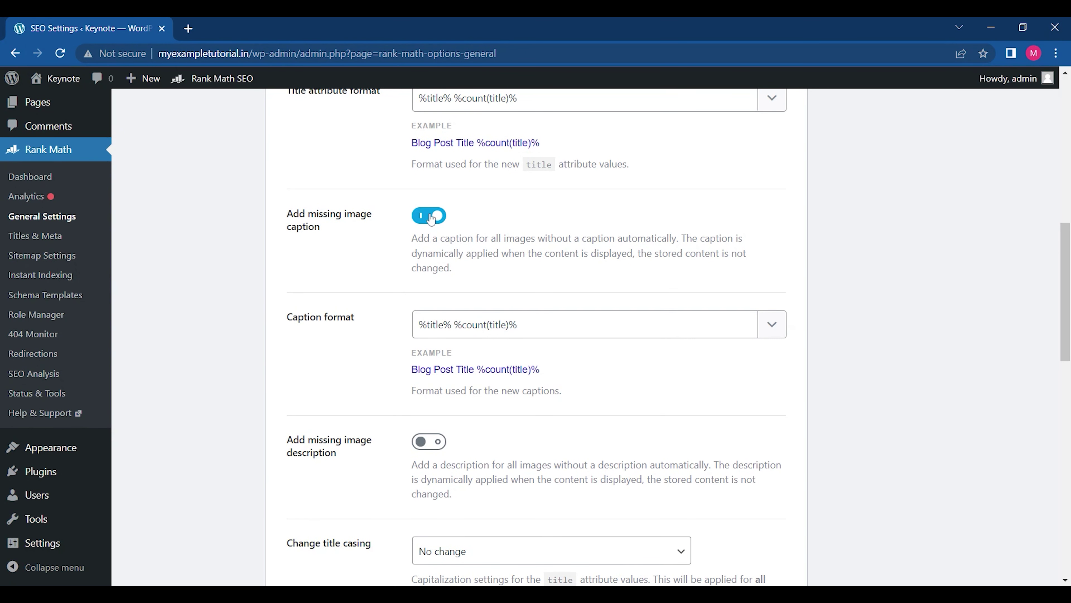
# - From the Webmaster Tools settings, open the Search Console Verification Page, copy the site's HTML verification meta tag, and submit the ownership verification
pyautogui.moveTo(1066, 292); pyautogui.dragTo(1062, 169)
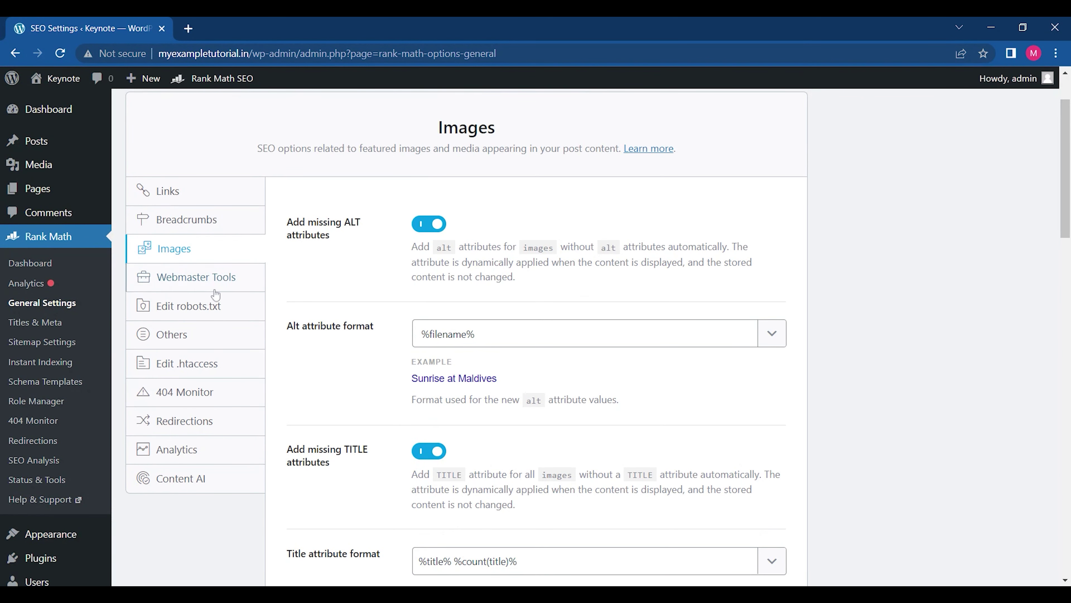
pyautogui.click(212, 279)
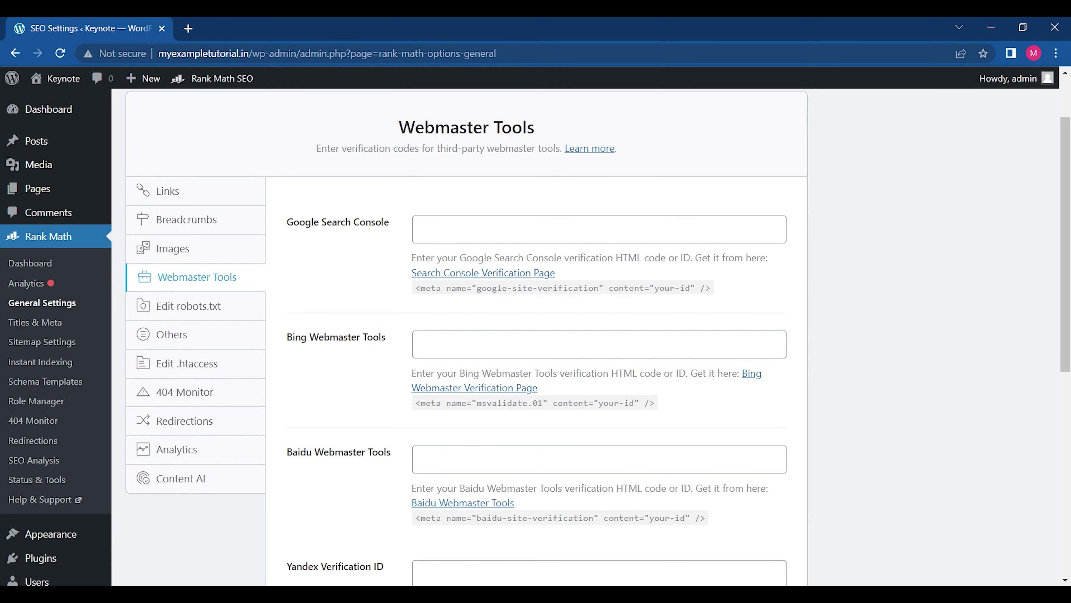
pyautogui.click(475, 274)
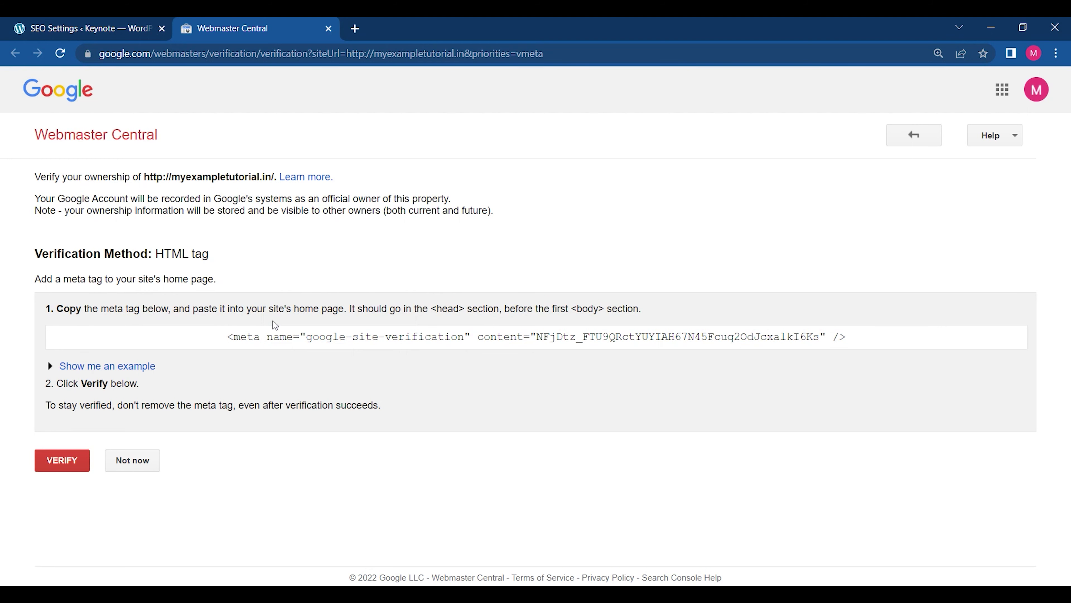
pyautogui.click(276, 333)
pyautogui.hotkey('ctrl', 'c')
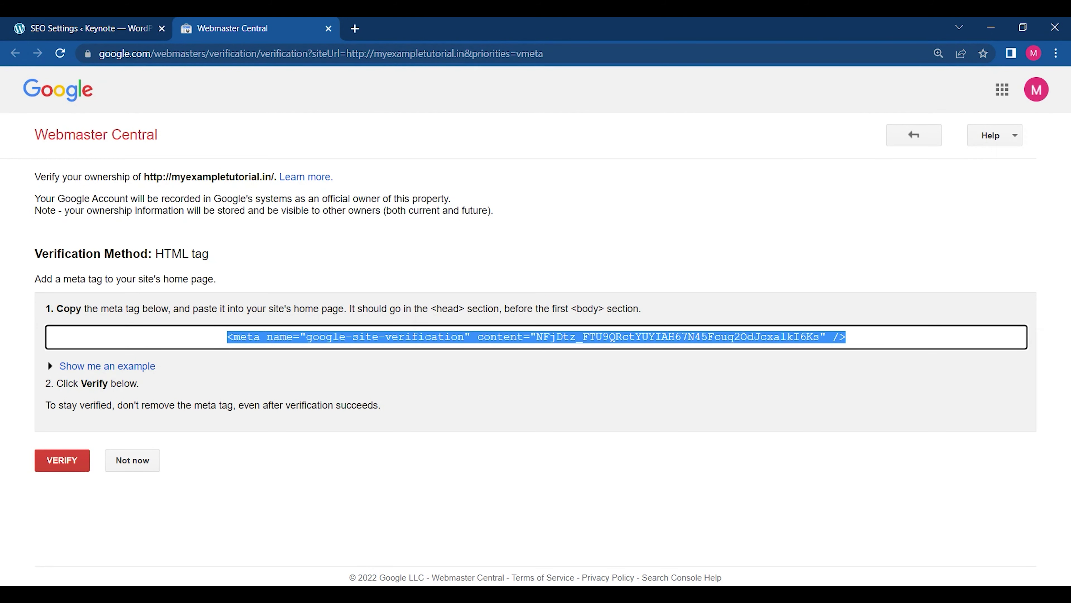
pyautogui.click(62, 460)
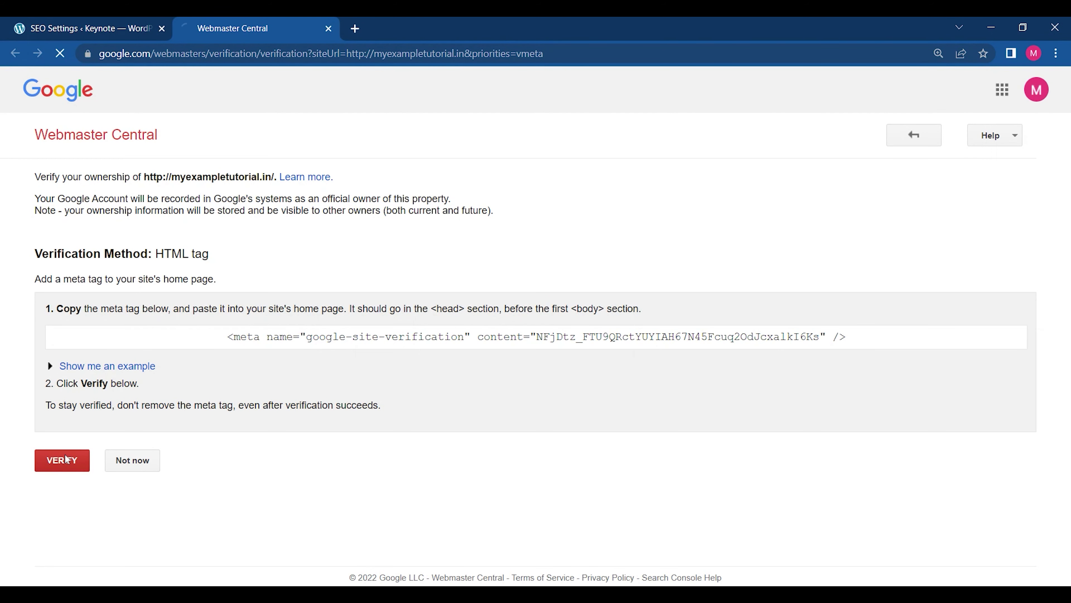
# - Paste the copied verification meta tag into the Google Search Console verification field of the Webmaster Tools settings and save the changes
pyautogui.click(114, 24)
pyautogui.click(477, 224)
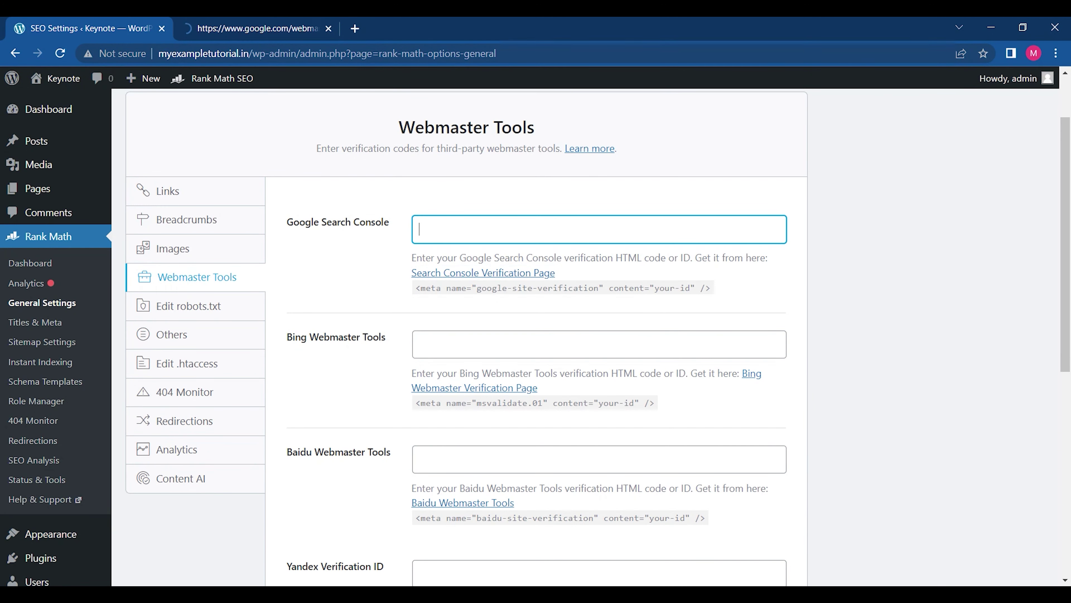
pyautogui.hotkey('ctrl', 'v')
pyautogui.click(308, 23)
pyautogui.click(119, 23)
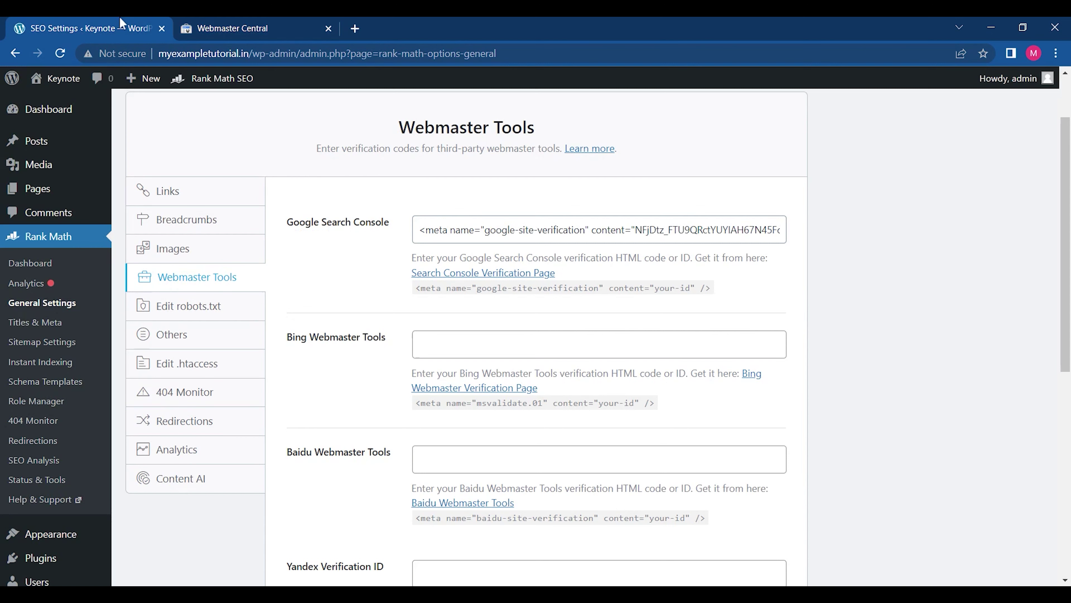
pyautogui.scroll(-10, 977, 500)
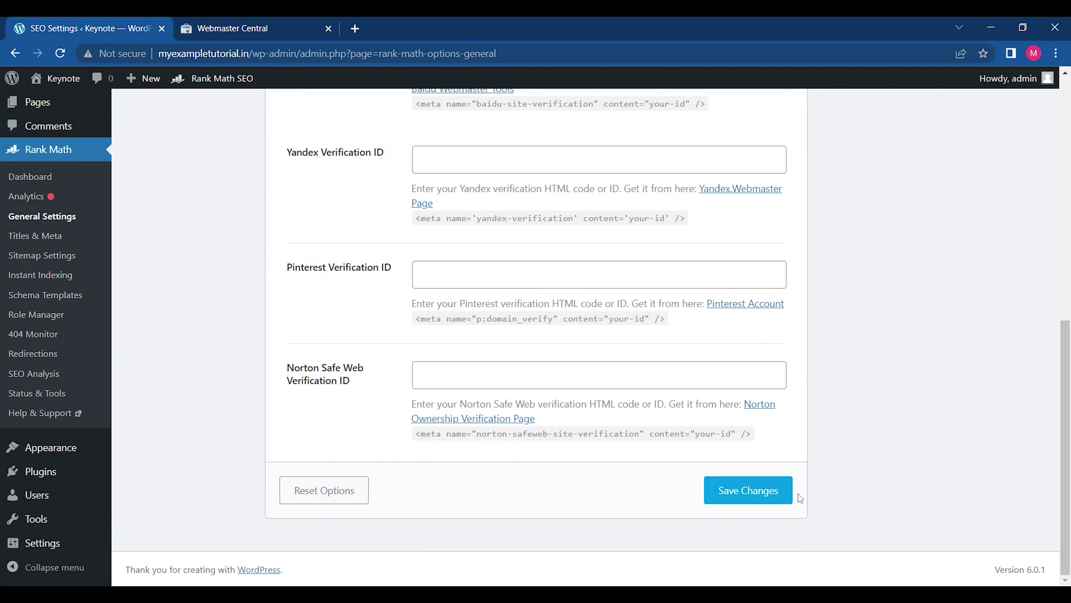
pyautogui.click(785, 492)
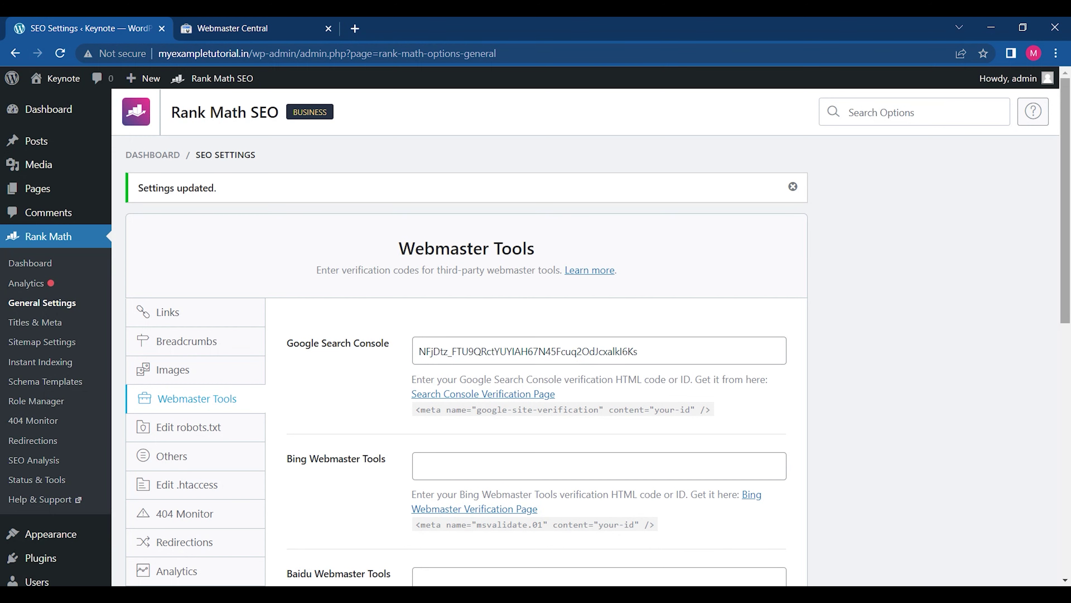
# - Examine the other Webmaster Tools verification fields, the robots.txt contents, the Others settings and the .htaccess file
pyautogui.moveTo(1068, 306); pyautogui.dragTo(1069, 411)
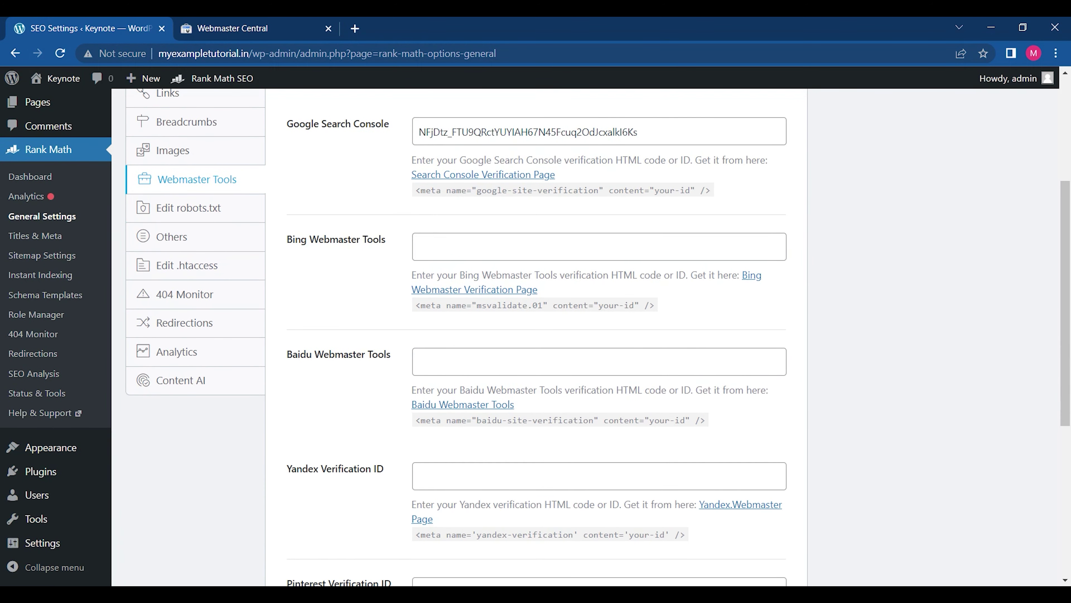
pyautogui.click(190, 274)
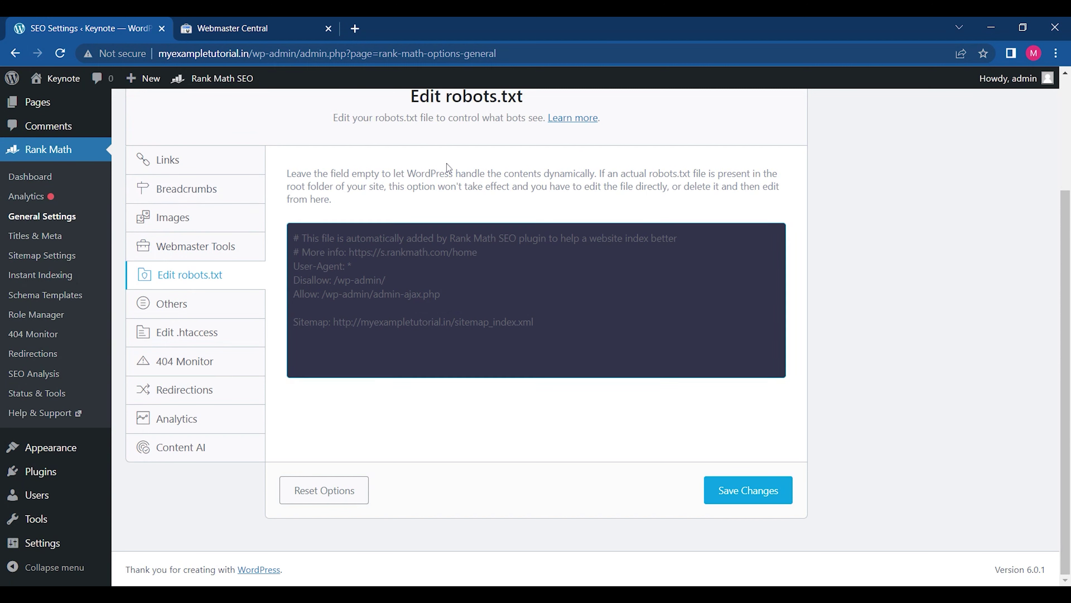
pyautogui.click(294, 238)
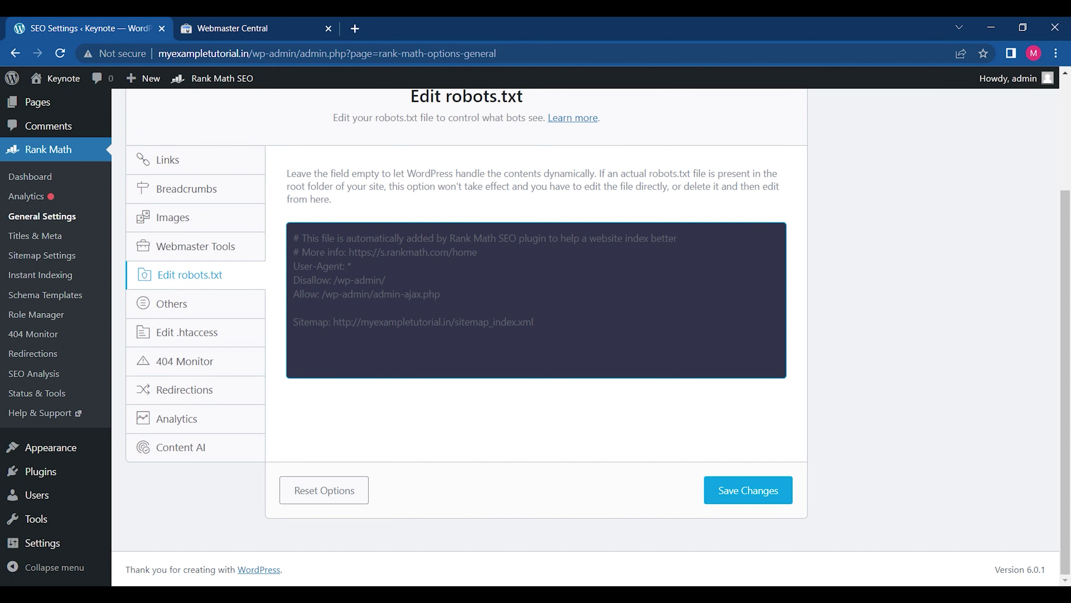
pyautogui.click(226, 303)
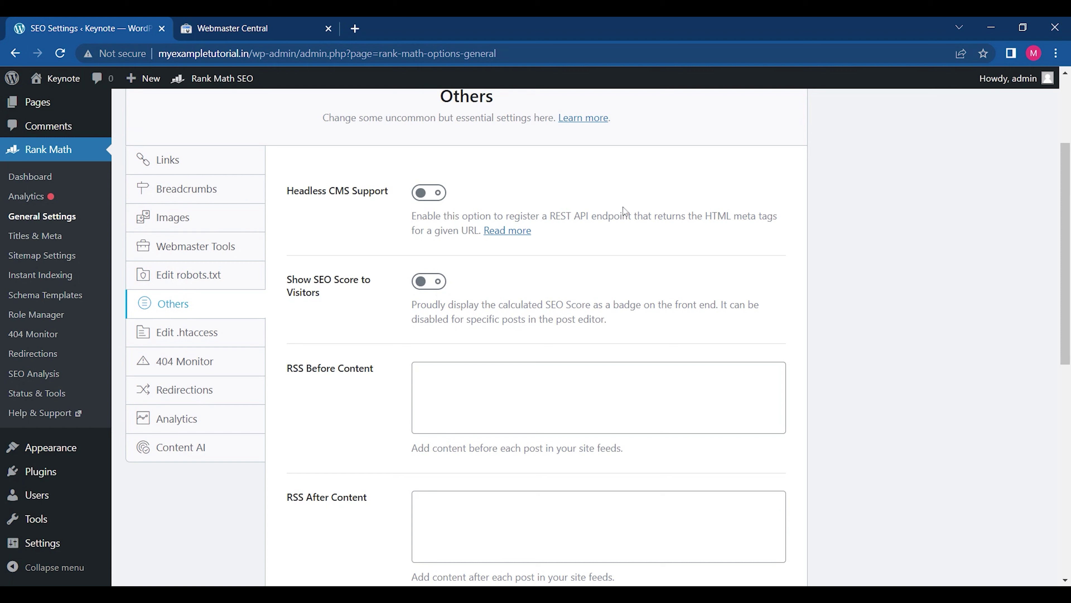
pyautogui.scroll(-3, 1065, 253)
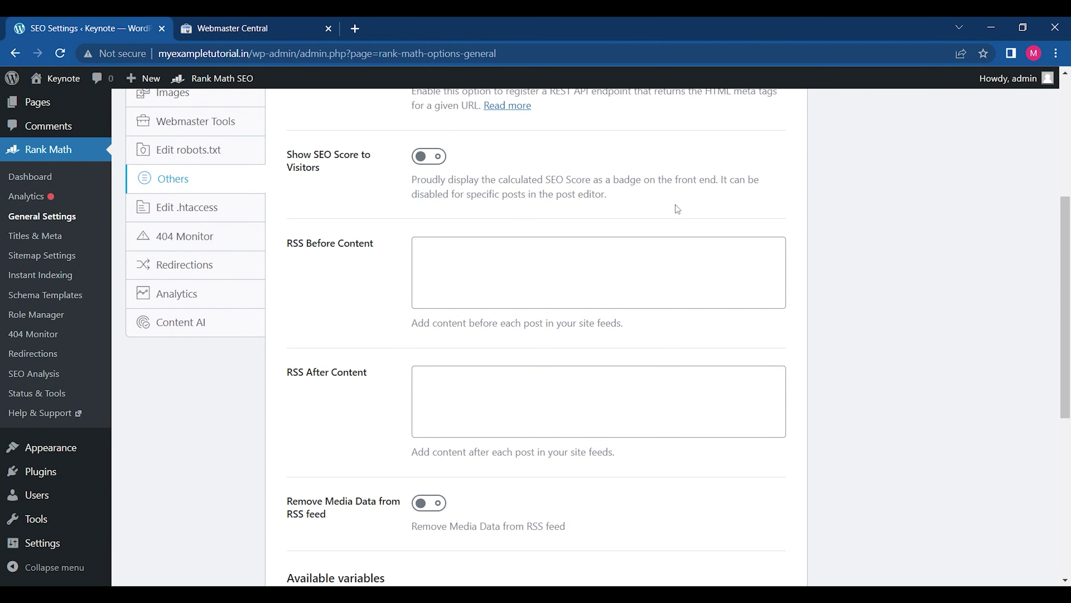
pyautogui.scroll(-9, 1065, 308)
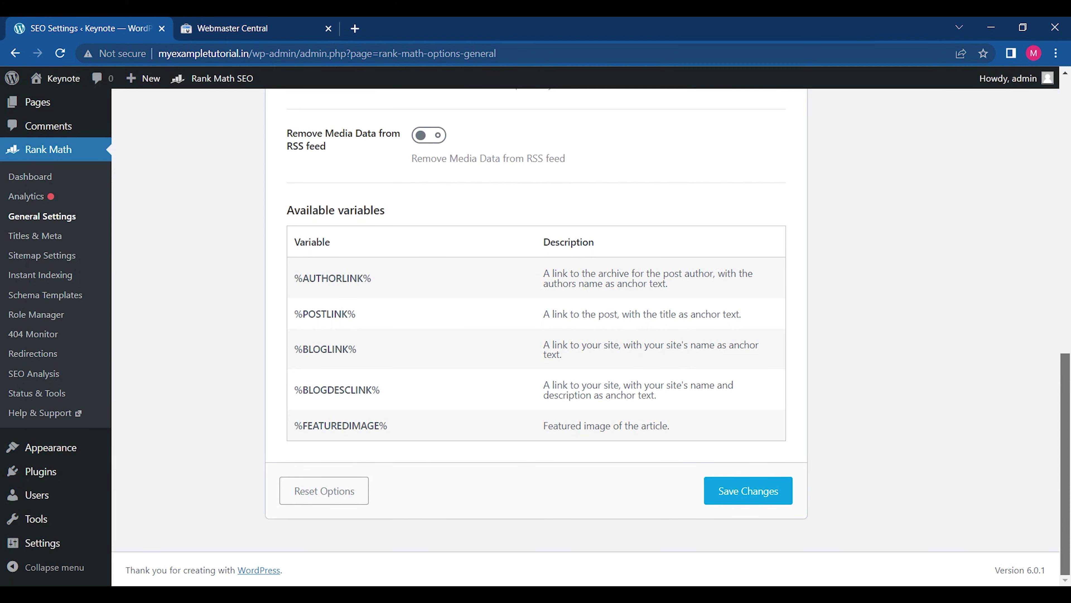
pyautogui.scroll(10, 205, 318)
pyautogui.click(188, 266)
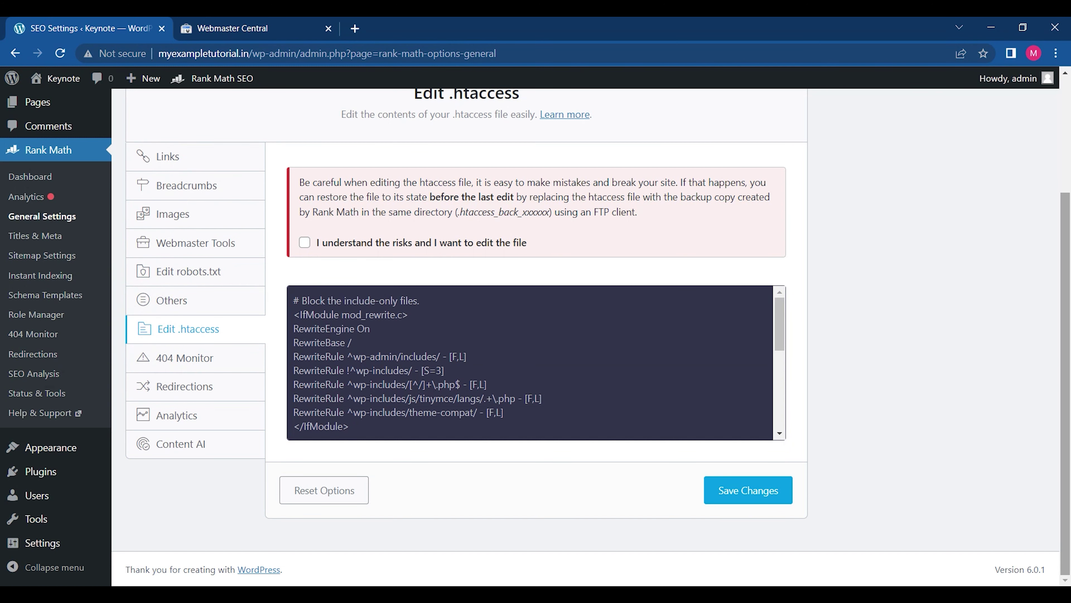
# - Set the 404 Monitor mode to Advanced
pyautogui.click(190, 358)
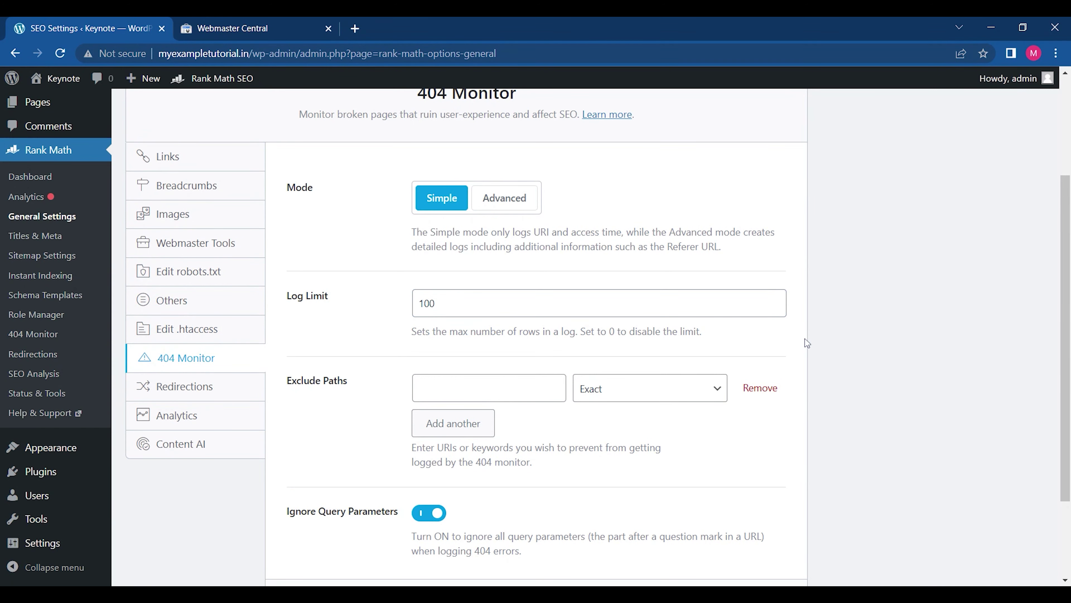
pyautogui.scroll(-3, 1065, 321)
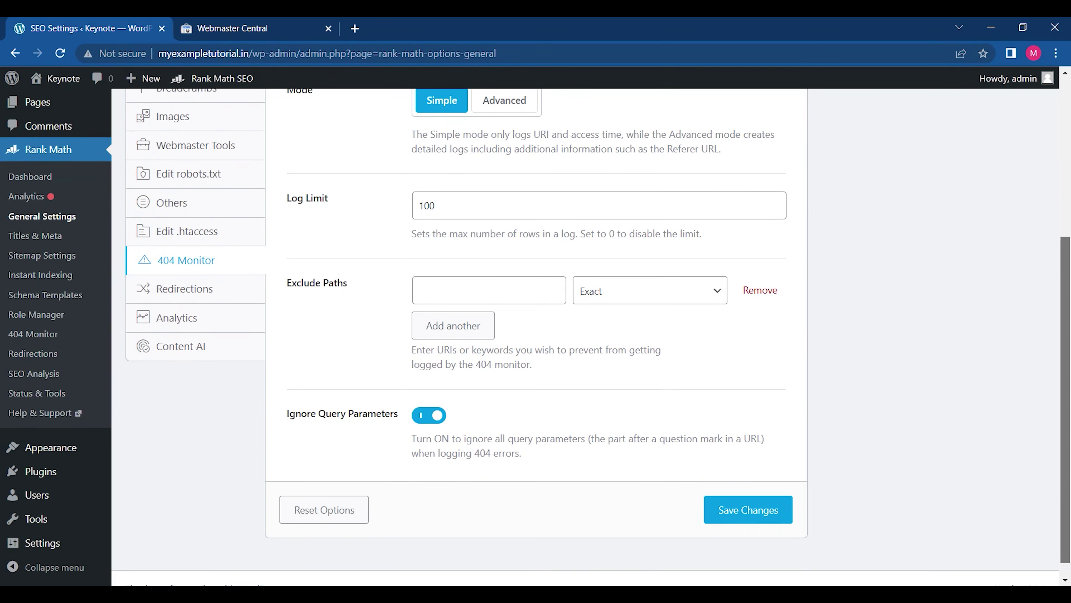
pyautogui.click(748, 490)
pyautogui.scroll(-3, 538, 173)
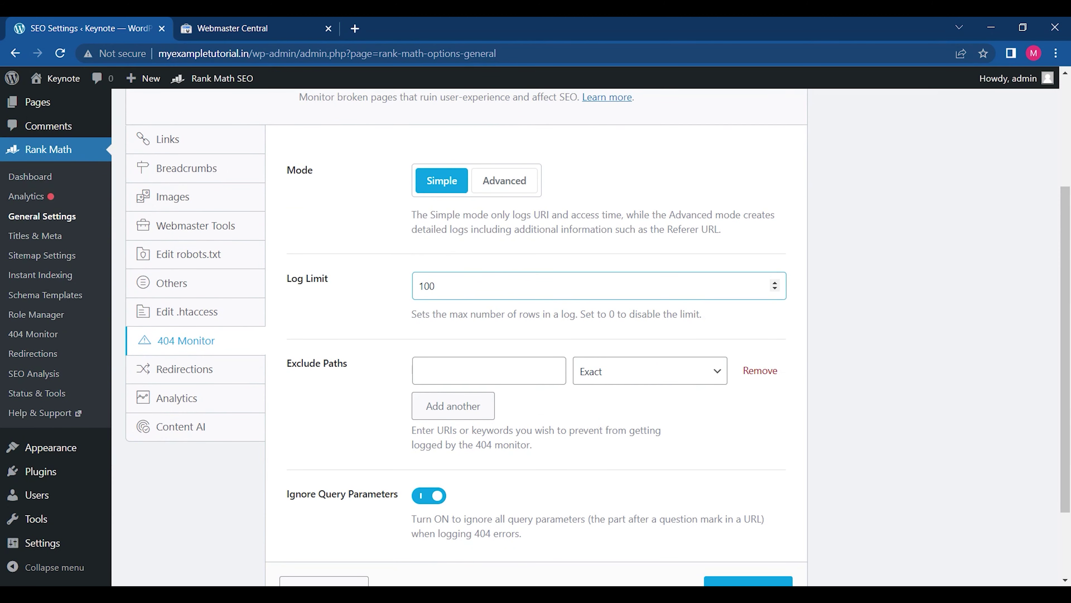
pyautogui.click(528, 180)
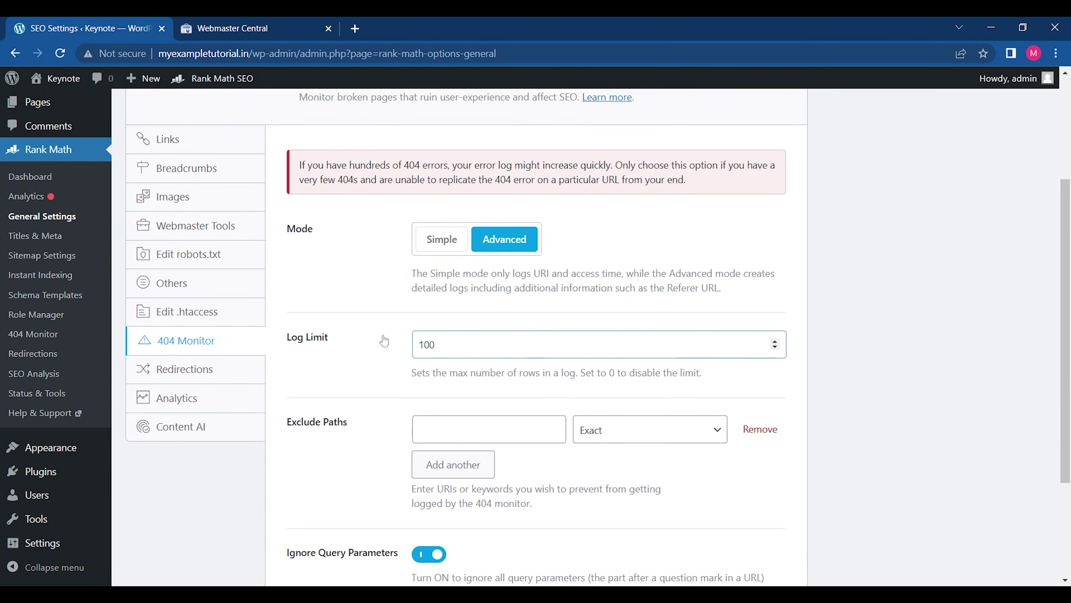
# - In the Redirections settings, enable Debug Redirections and set the fallback behavior to Redirect to Homepage
pyautogui.click(198, 380)
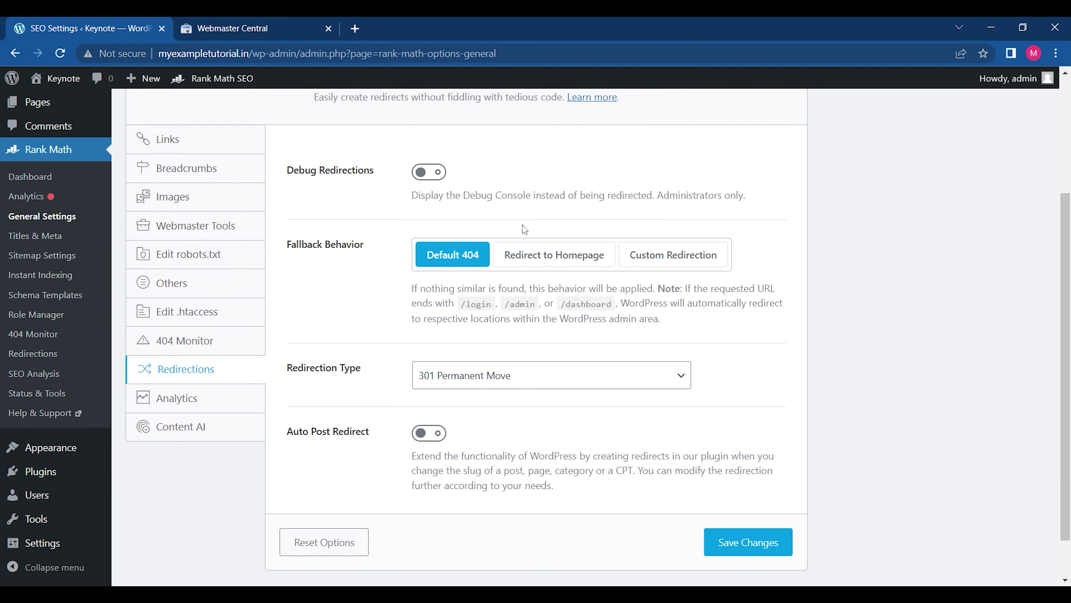
pyautogui.click(443, 182)
pyautogui.click(573, 266)
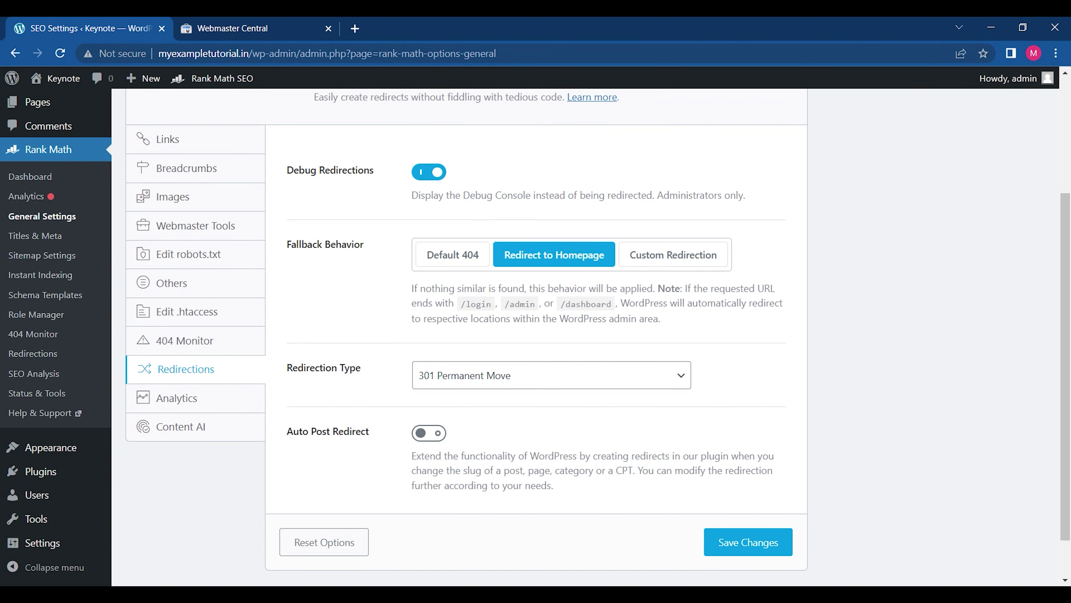
# - Examine the Analytics settings, including Search Console, Analytics, AdSense, database and email report options
pyautogui.click(177, 398)
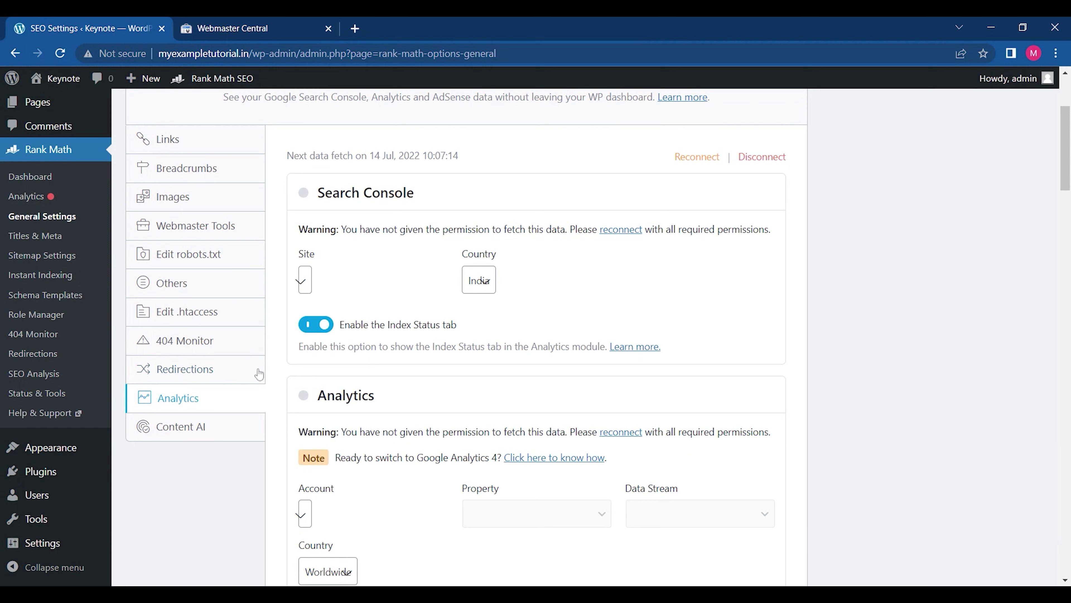
pyautogui.scroll(-2, 535, 337)
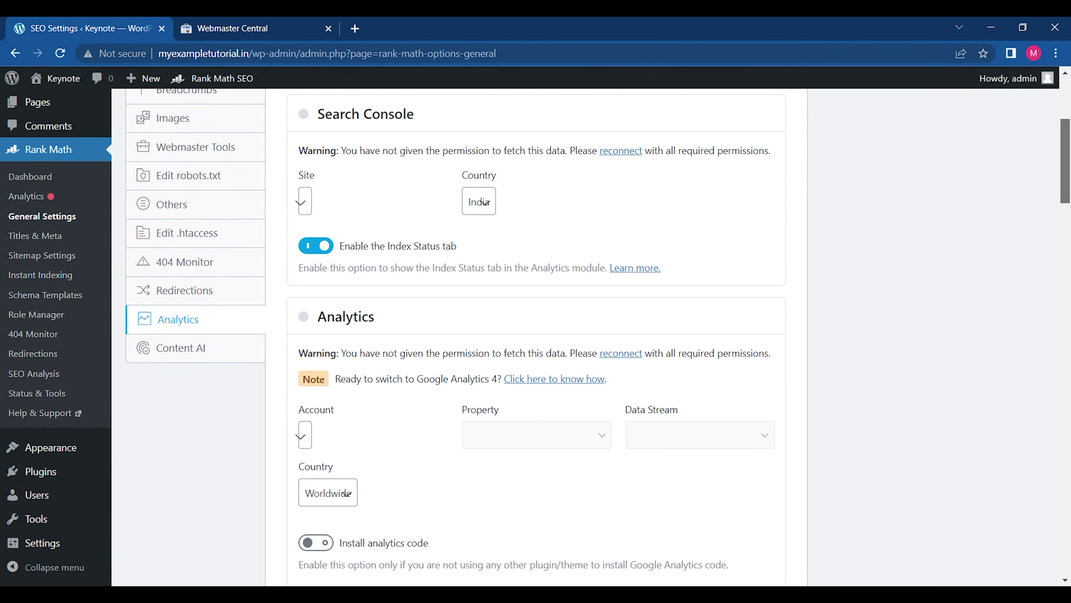
pyautogui.scroll(-6, 536, 337)
pyautogui.scroll(-12, 347, 253)
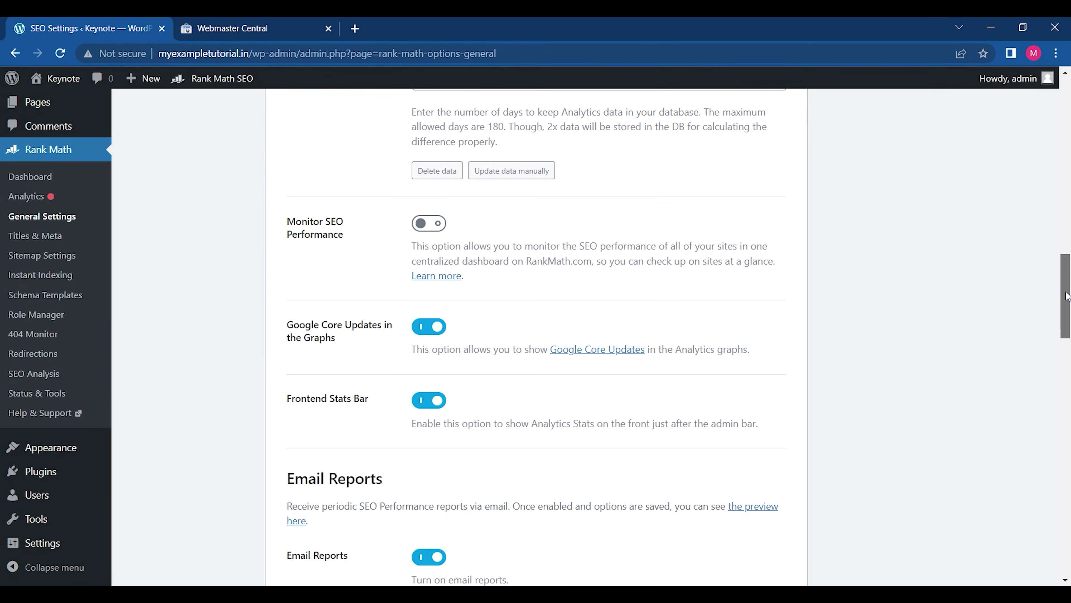
pyautogui.scroll(13, 347, 244)
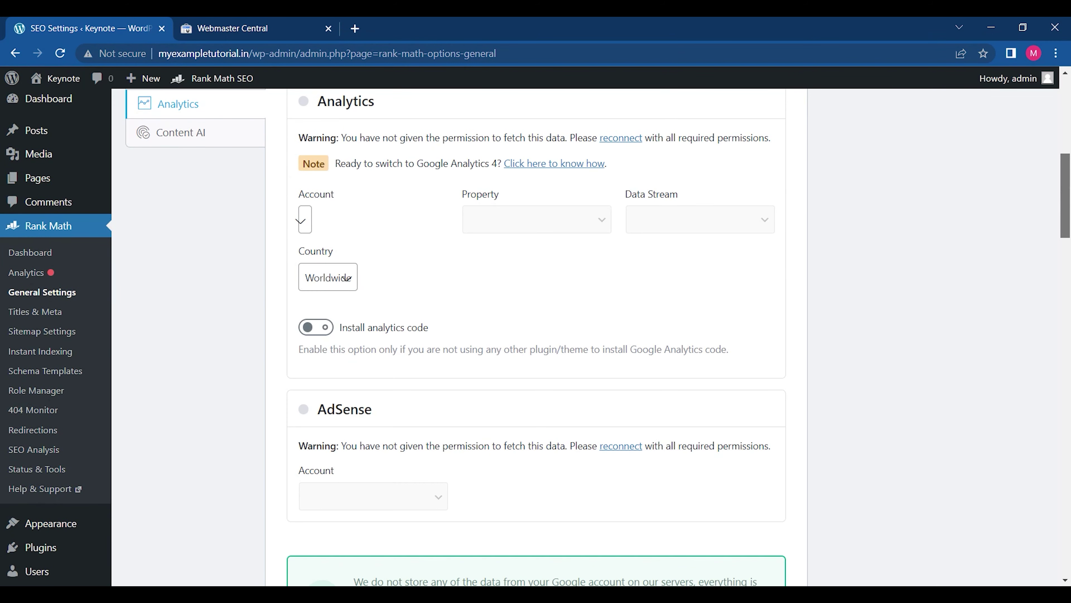
pyautogui.moveTo(1065, 199); pyautogui.dragTo(1066, 541)
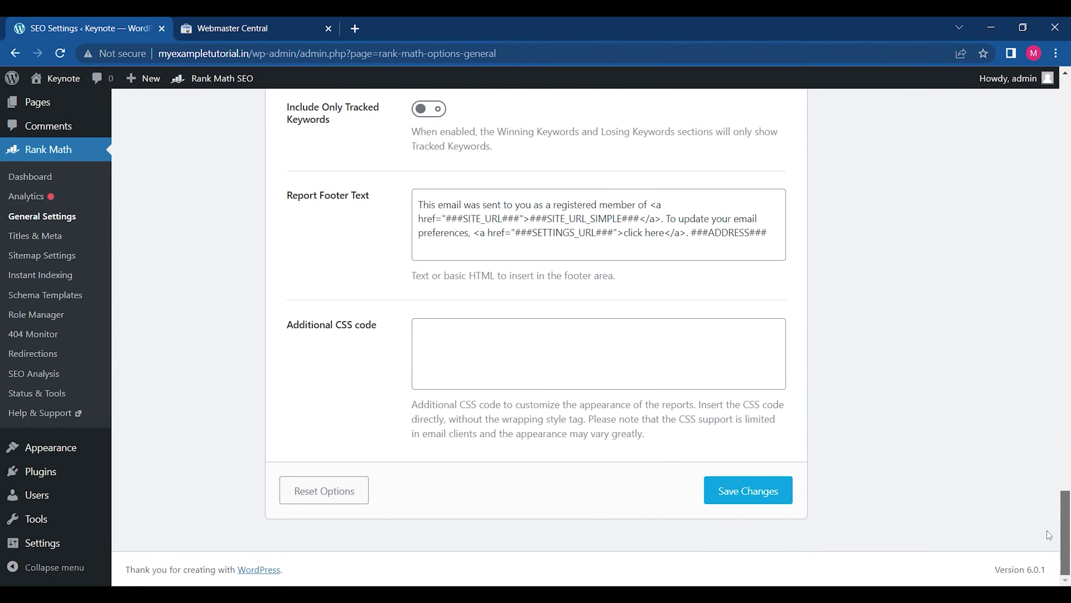
pyautogui.scroll(20, 482, 454)
pyautogui.scroll(-5, 482, 453)
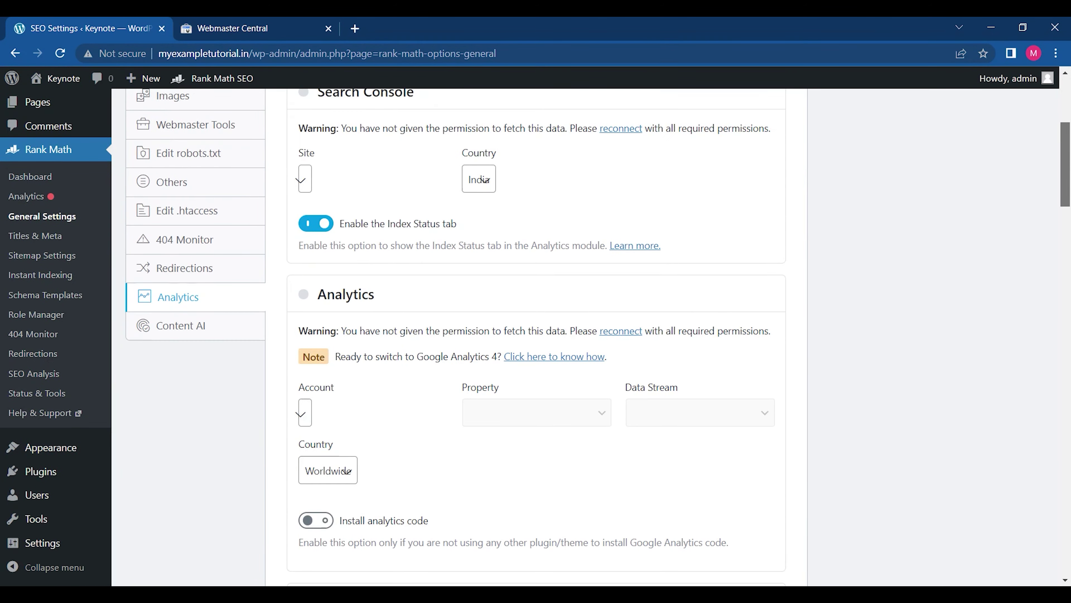
# - Set the Content AI default country to India and save the changes
pyautogui.click(216, 334)
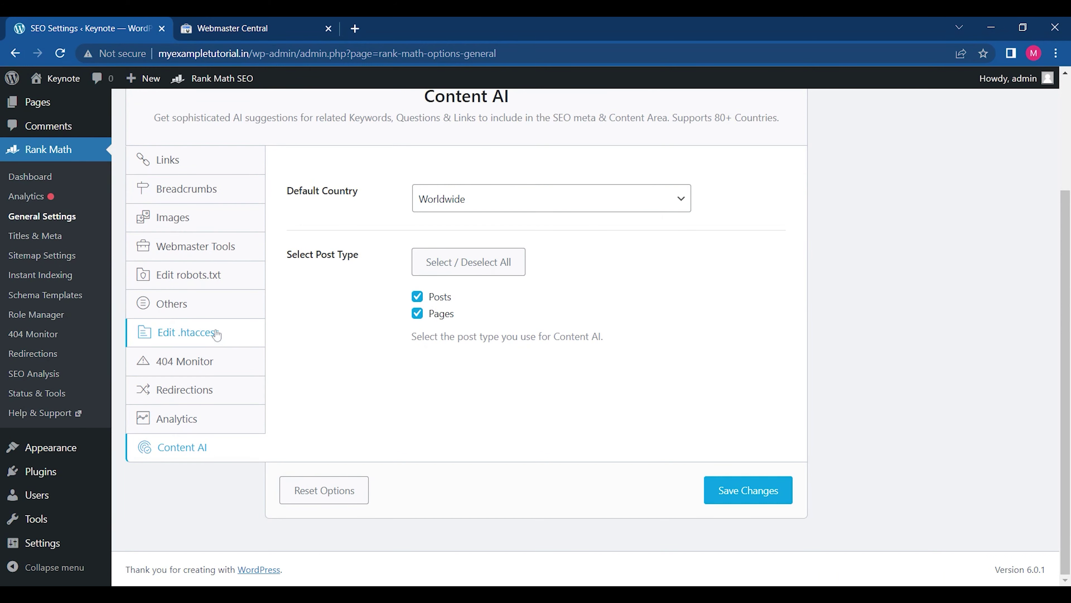
pyautogui.click(465, 207)
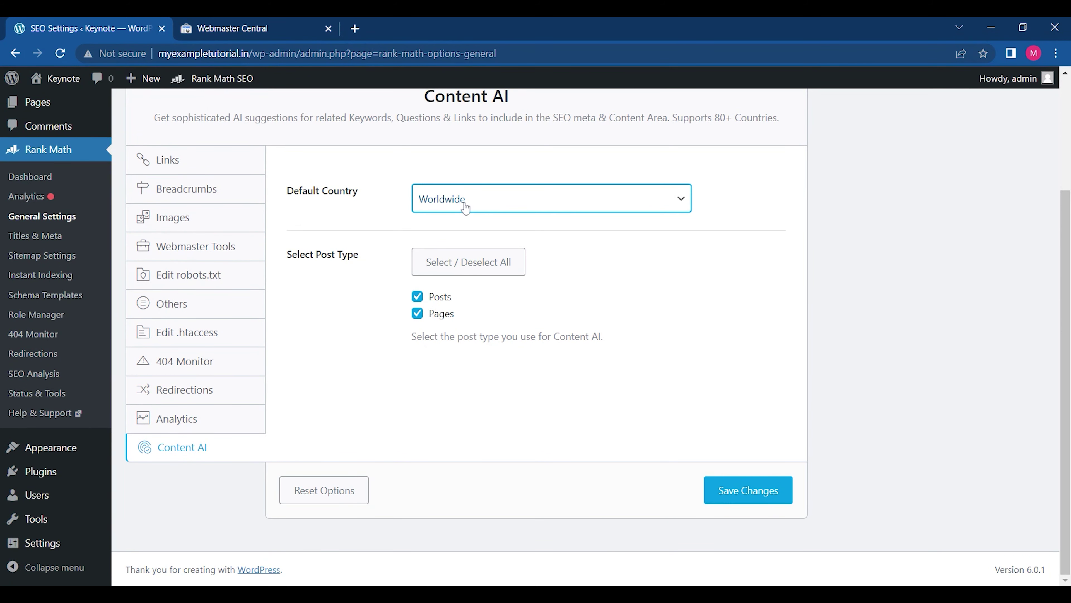
pyautogui.write('India')
pyautogui.click(727, 492)
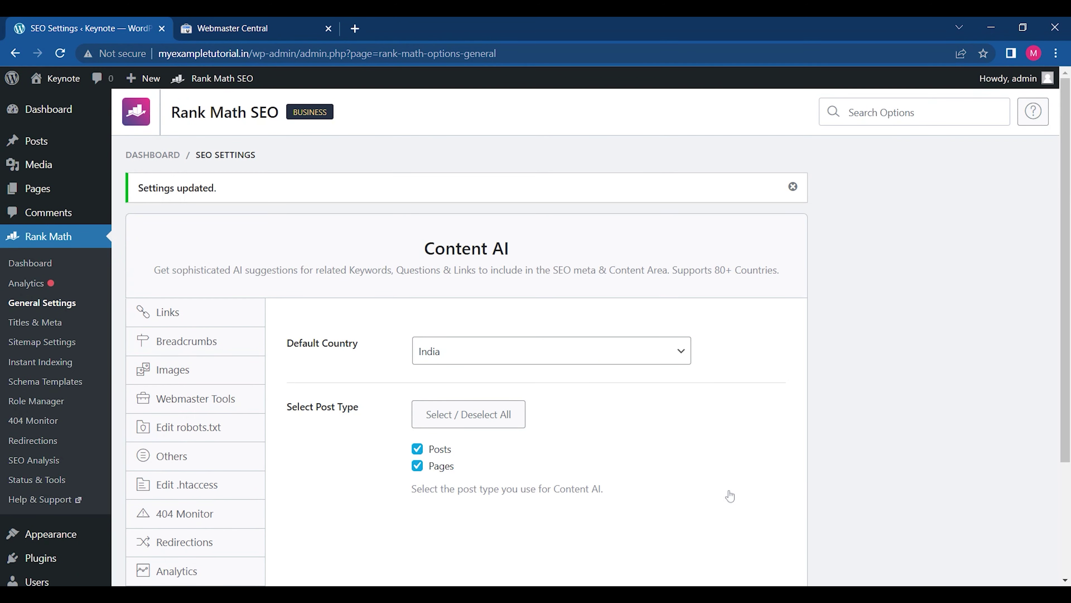
# - In the Global Meta settings of Titles & Meta, set the title separator character to the vertical bar "|"
pyautogui.click(37, 322)
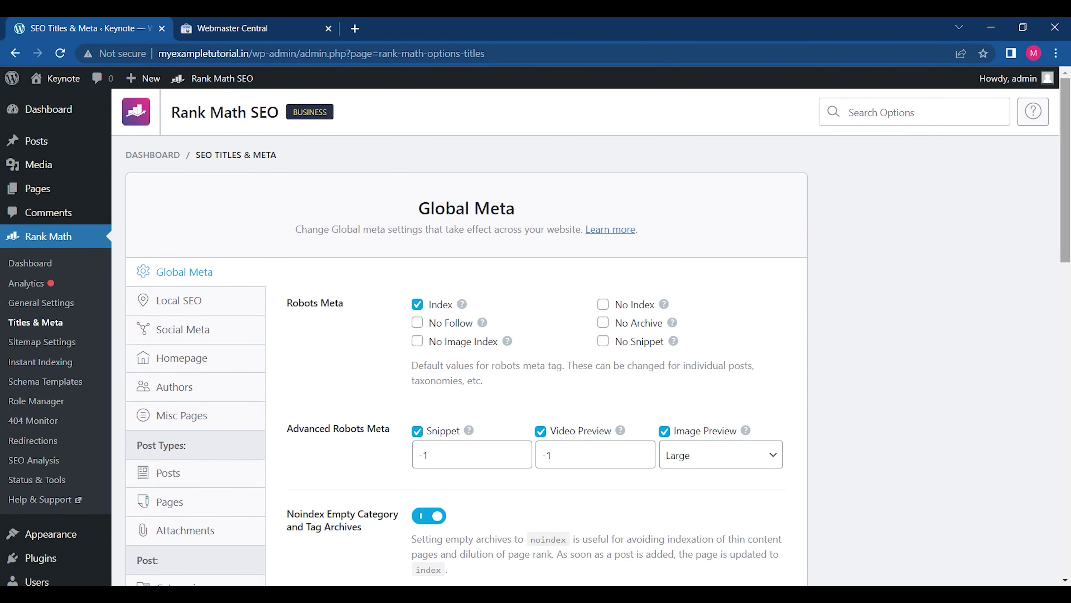
pyautogui.scroll(-2, 1066, 169)
pyautogui.scroll(-2, 535, 331)
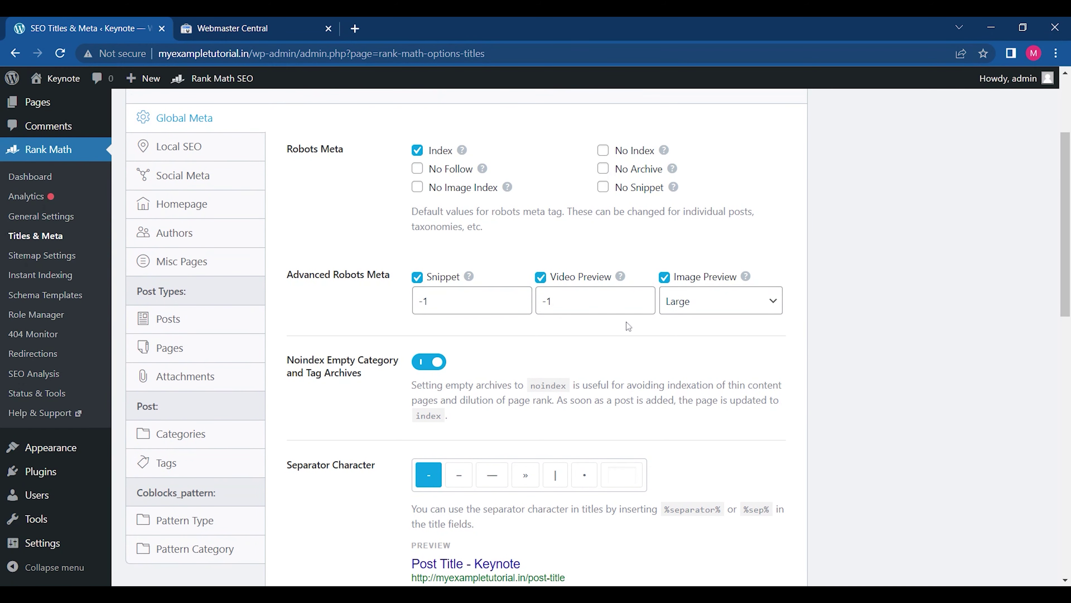
pyautogui.click(517, 301)
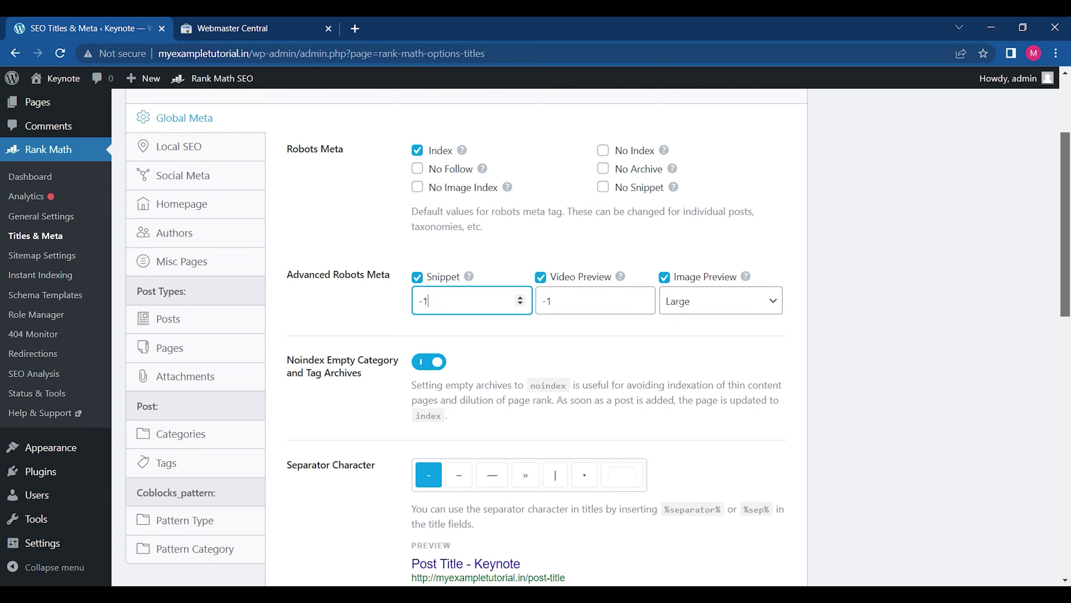
pyautogui.scroll(-3, 866, 292)
pyautogui.scroll(-3, 539, 201)
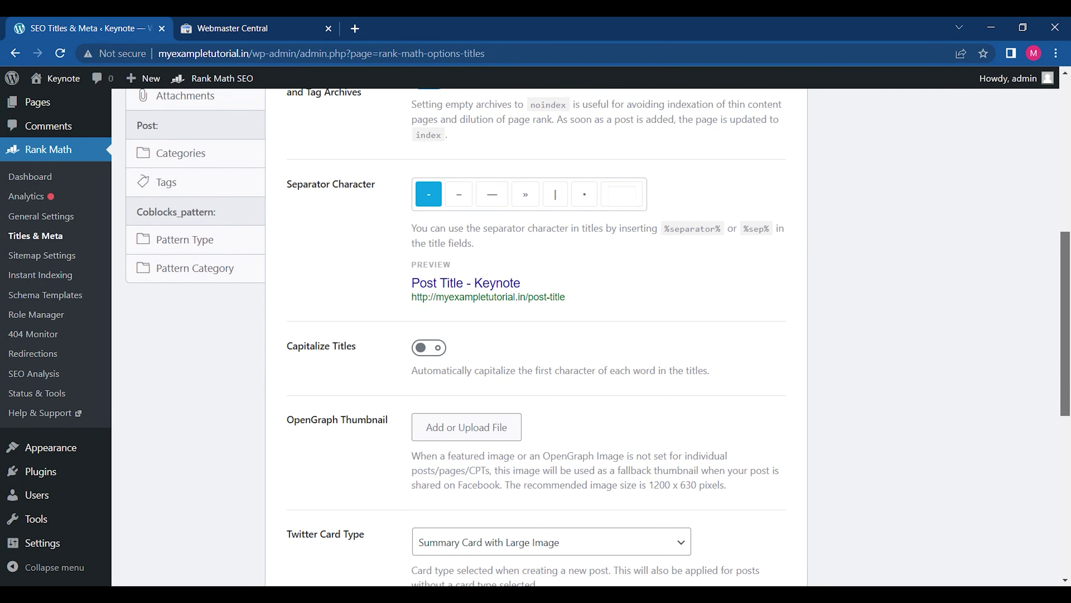
pyautogui.click(556, 196)
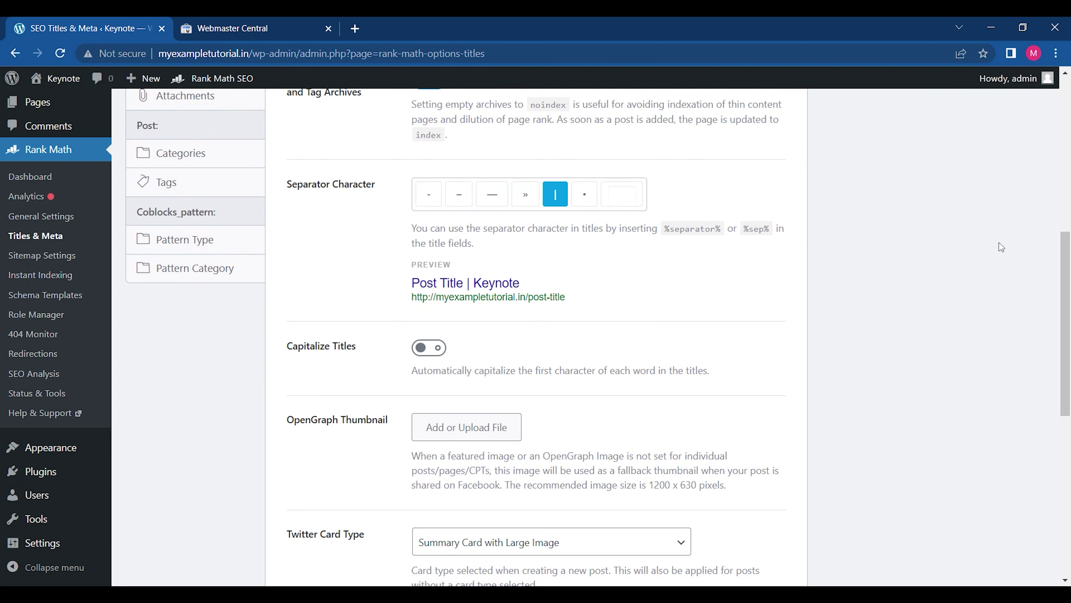
# - In the Local SEO settings, change the organization's name to "MY Tutorial"
pyautogui.scroll(-3, 1001, 247)
pyautogui.scroll(-2, 599, 337)
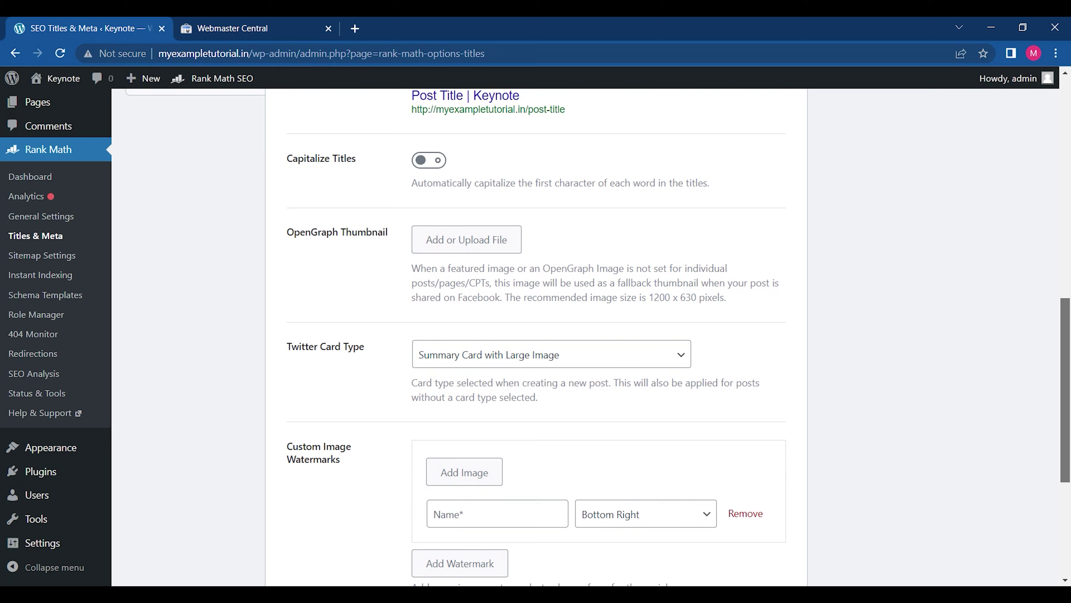
pyautogui.scroll(-6, 598, 338)
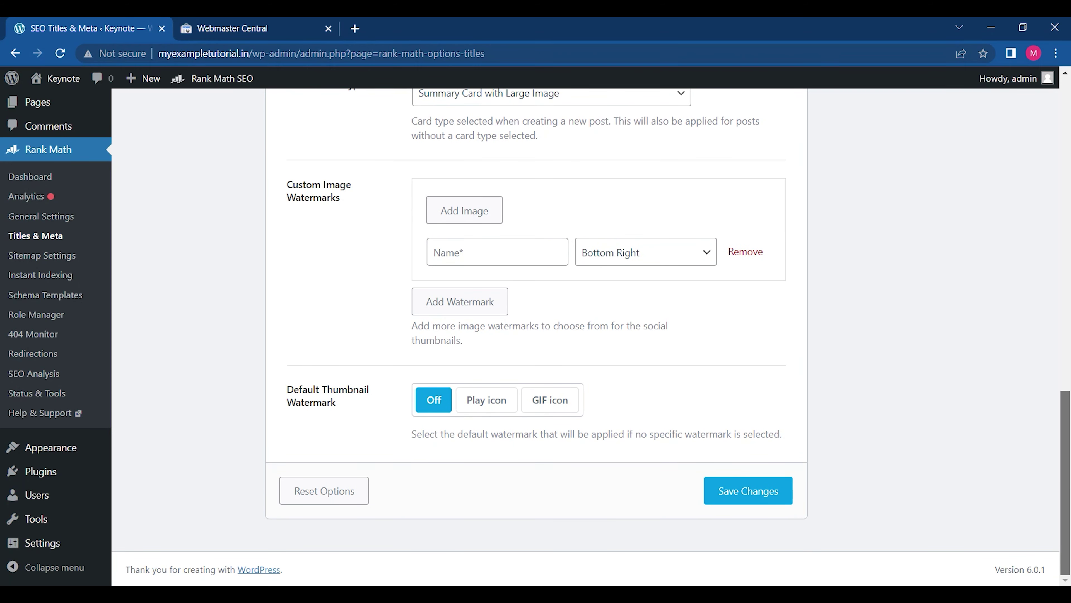
pyautogui.scroll(10, 274, 177)
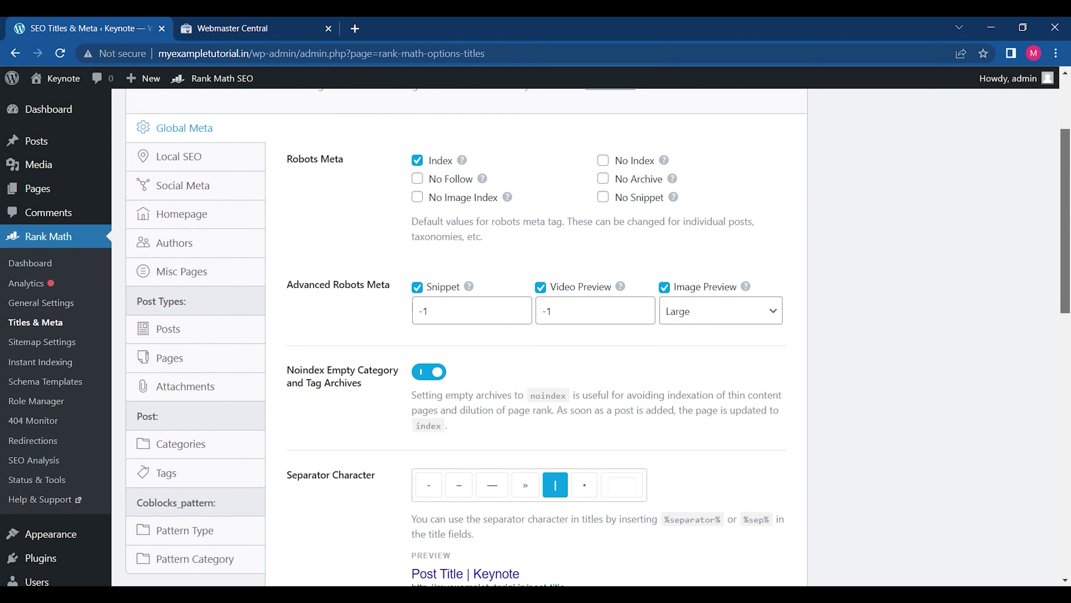
pyautogui.click(213, 189)
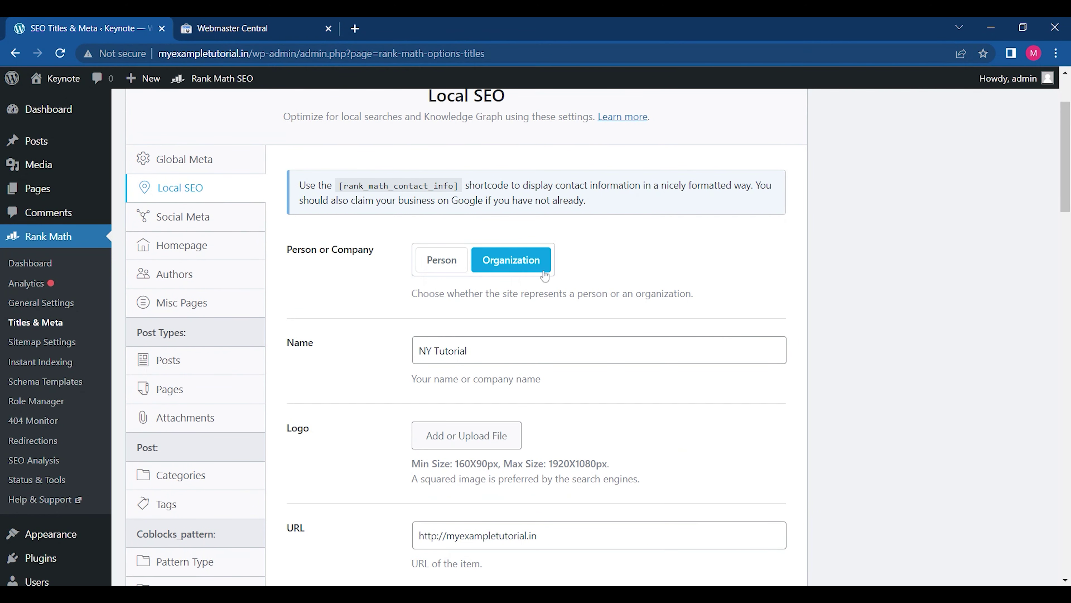
pyautogui.scroll(-3, 585, 193)
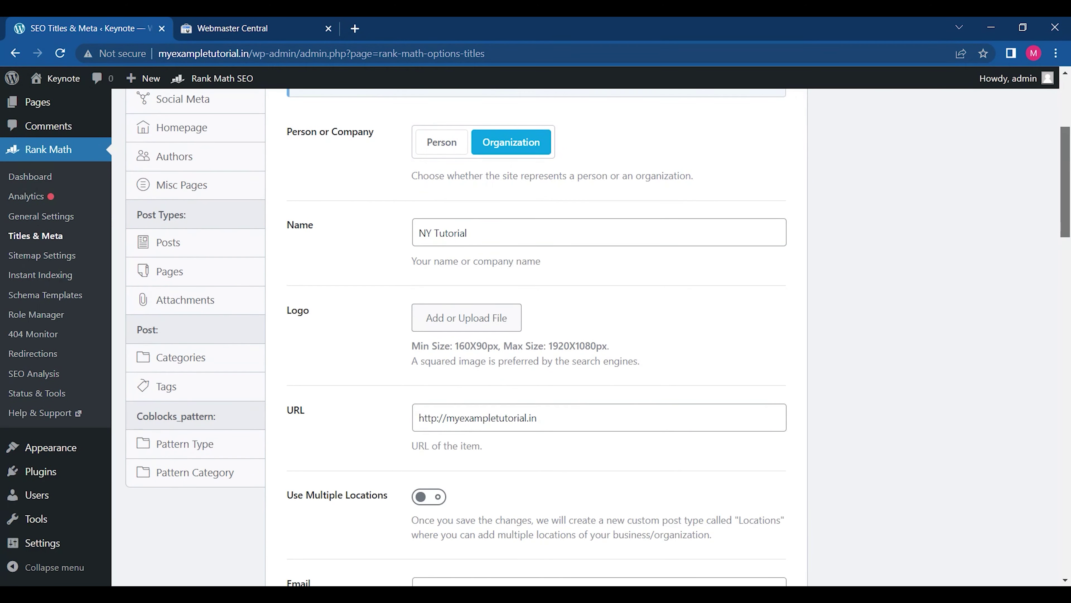
pyautogui.click(517, 225)
pyautogui.press('BackSpace')
pyautogui.write('My')
pyautogui.press('BackSpace')
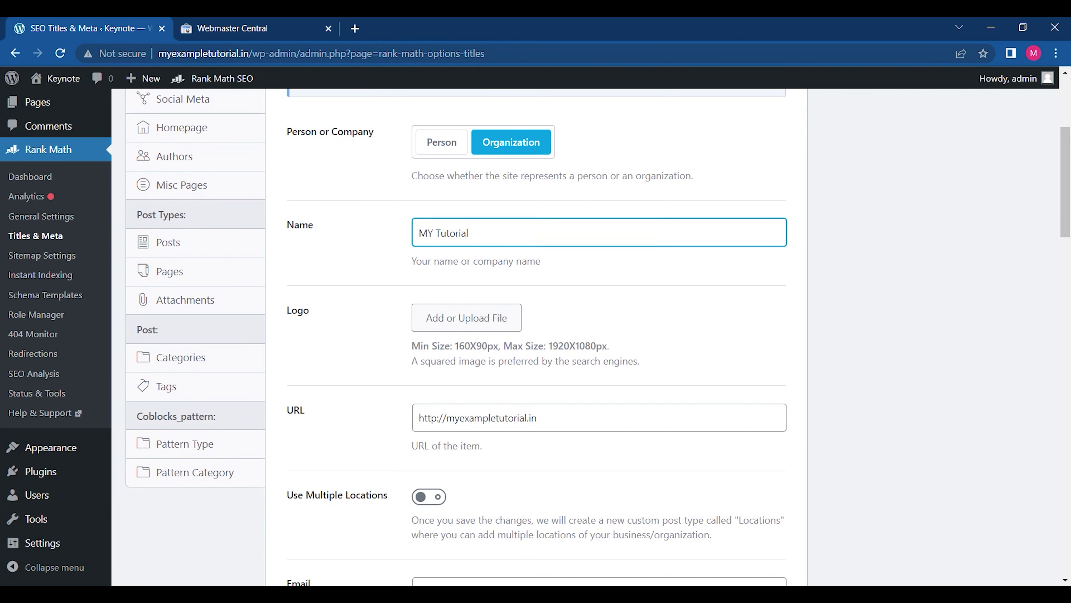
pyautogui.write('In Bangalor')
pyautogui.press('BackSpace')
pyautogui.press('BackSpace')
pyautogui.press('BackSpace')
pyautogui.press('BackSpace')
pyautogui.press('BackSpace')
pyautogui.press('BackSpace')
pyautogui.press('BackSpace')
pyautogui.press('BackSpace')
pyautogui.press('BackSpace')
pyautogui.press('BackSpace')
pyautogui.press('BackSpace')
# - Enable the Use Multiple Locations option in the Local SEO settings
pyautogui.moveTo(1065, 182); pyautogui.dragTo(1065, 223)
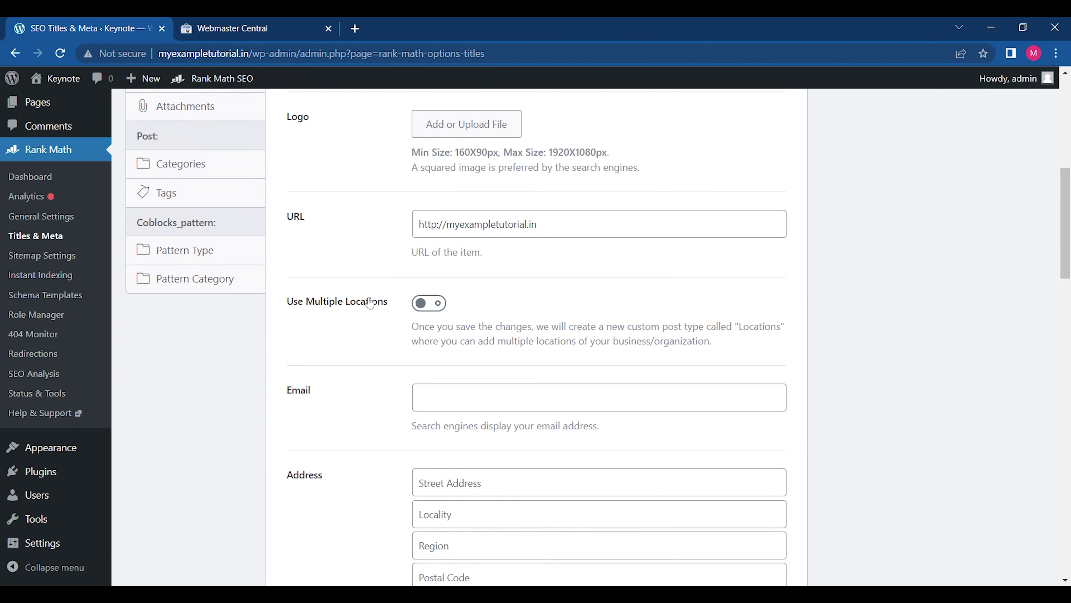
pyautogui.click(429, 304)
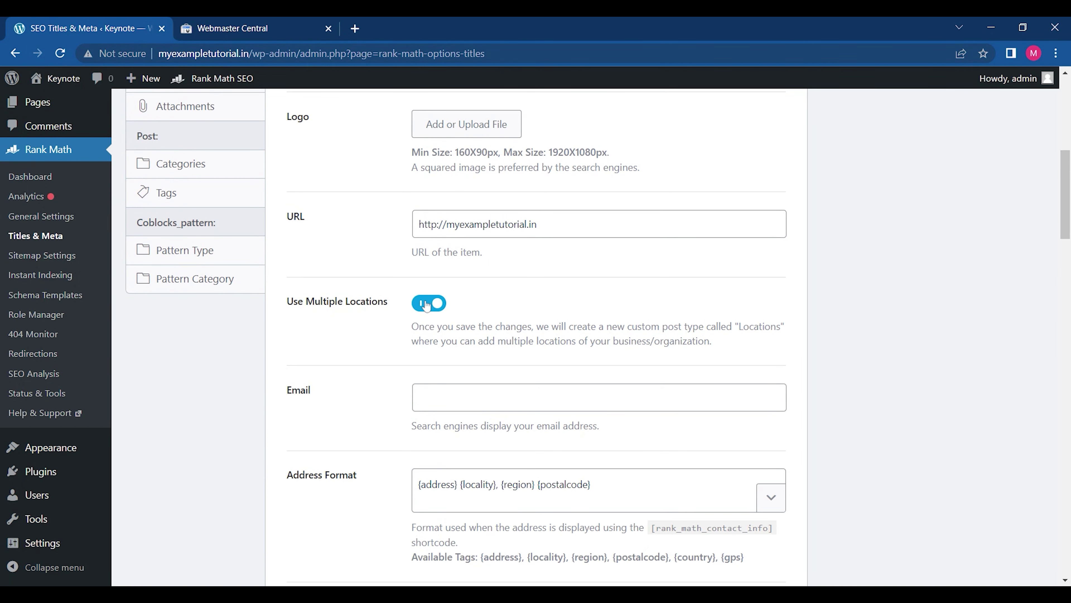
# - Turn off Use Multiple Locations and review the remaining Local SEO fields, from the address down to the contact page
pyautogui.click(426, 304)
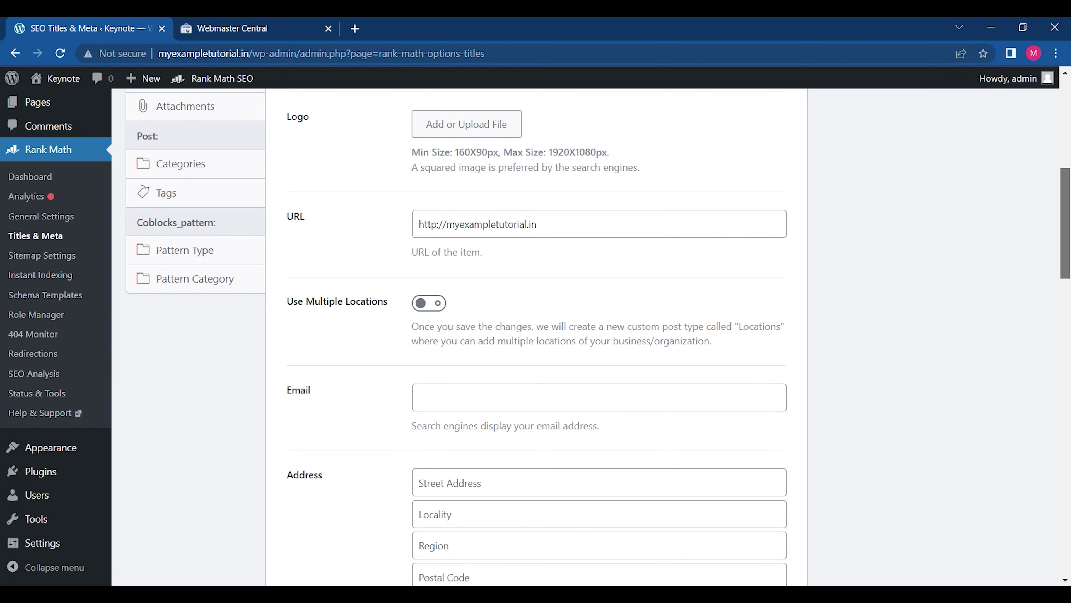
pyautogui.scroll(-2, 426, 306)
pyautogui.scroll(-10, 536, 338)
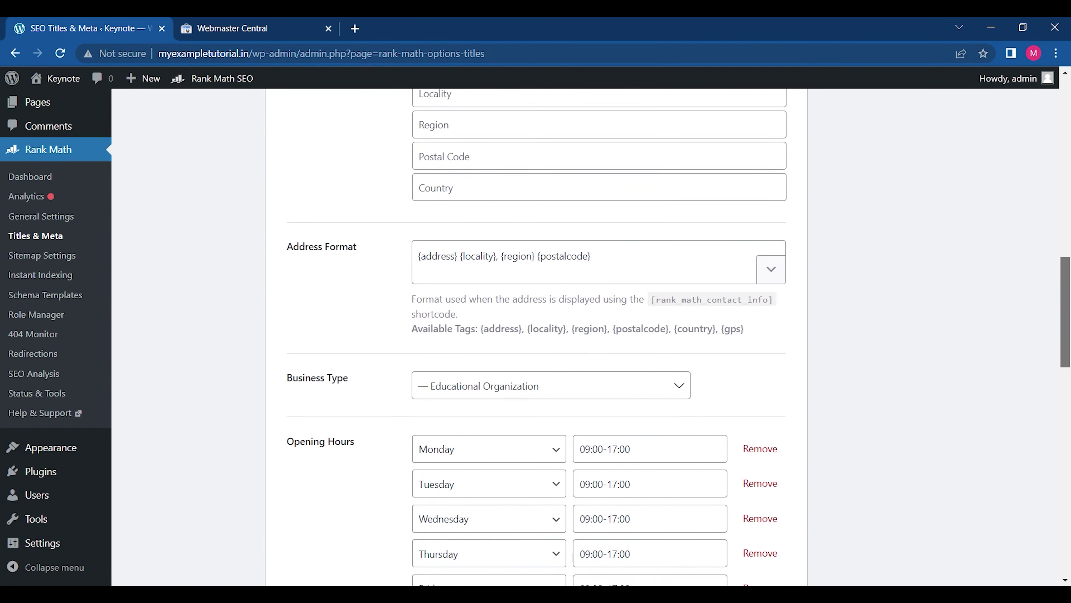
pyautogui.scroll(-2, 536, 338)
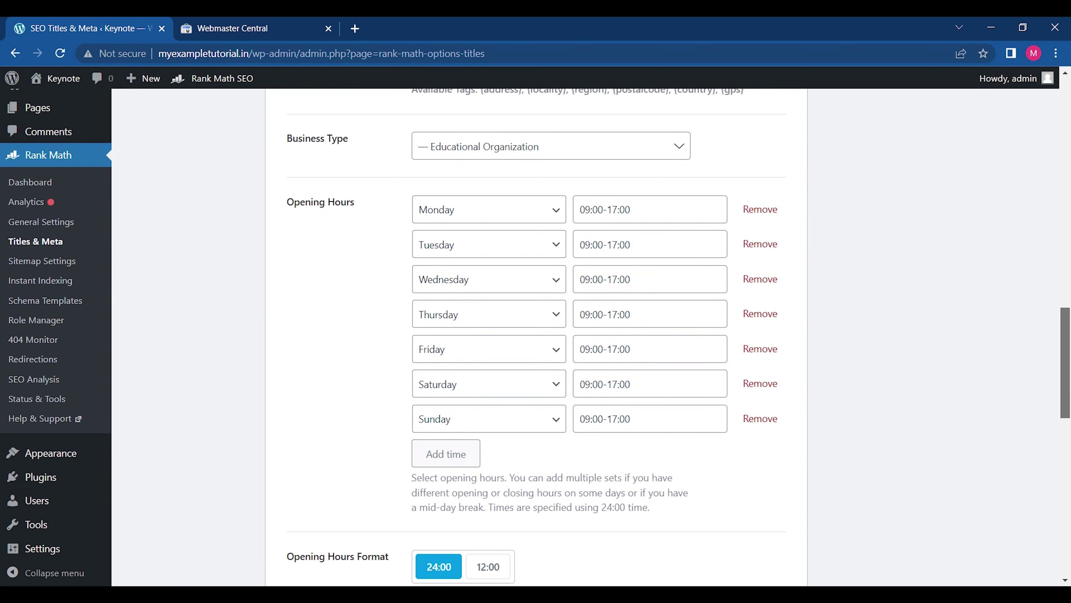
pyautogui.scroll(-8, 1069, 462)
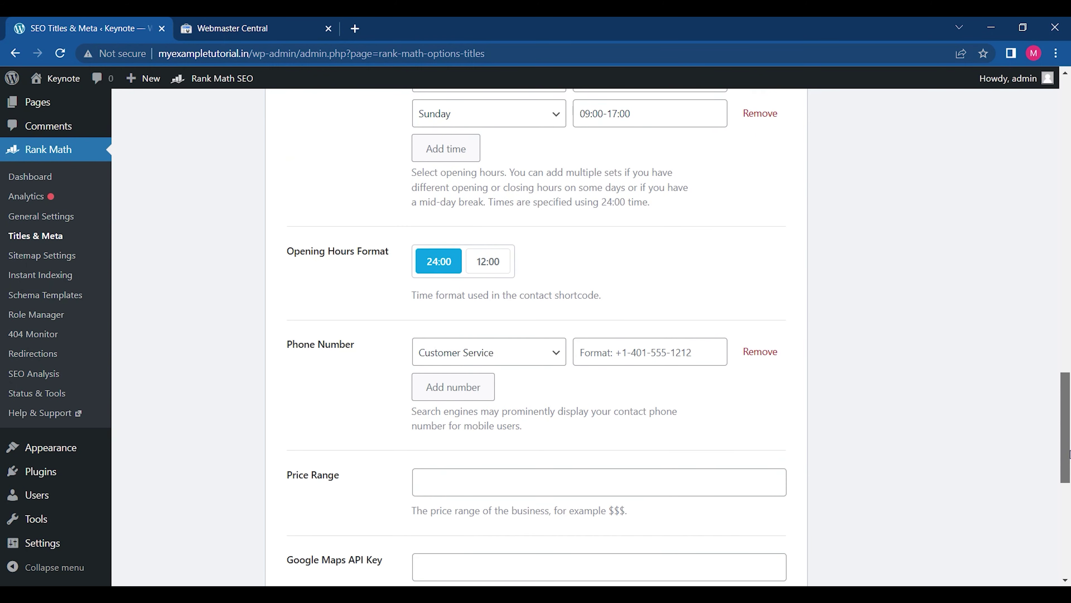
pyautogui.scroll(-4, 1070, 462)
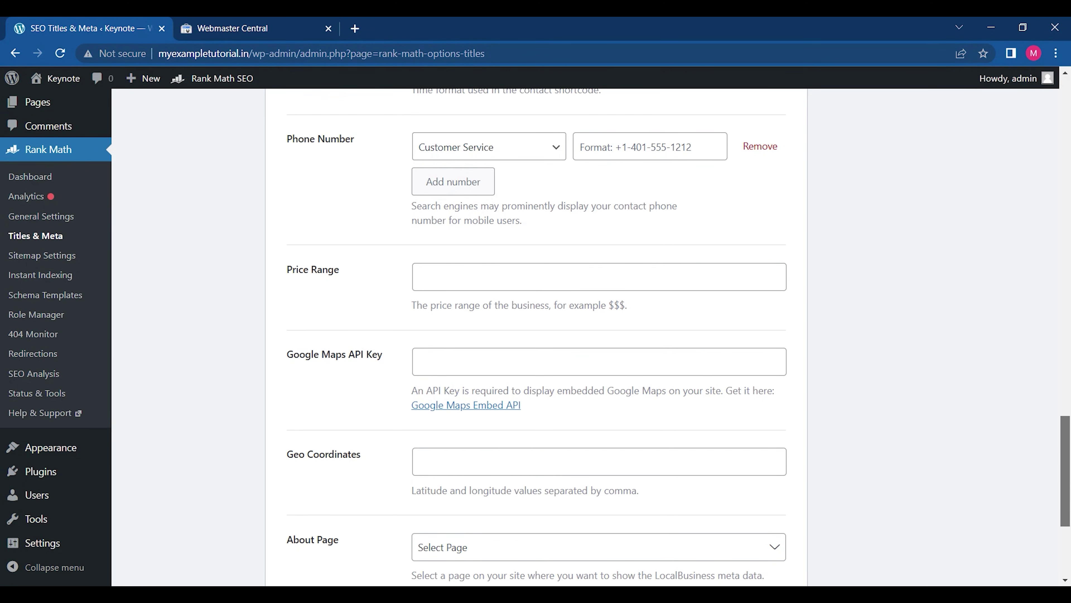
pyautogui.scroll(-1, 536, 338)
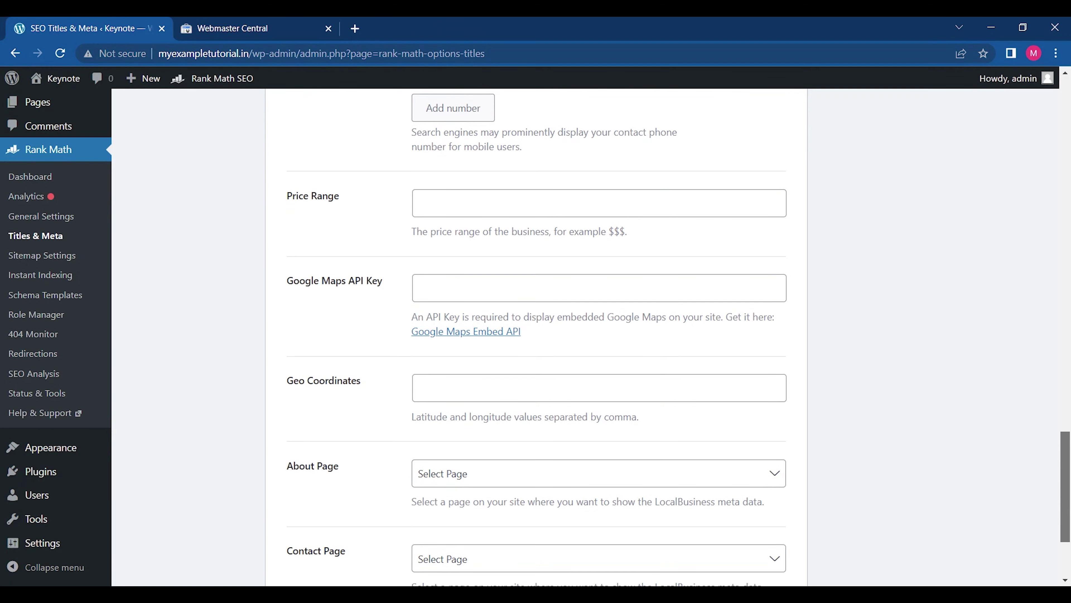
pyautogui.scroll(-3, 536, 337)
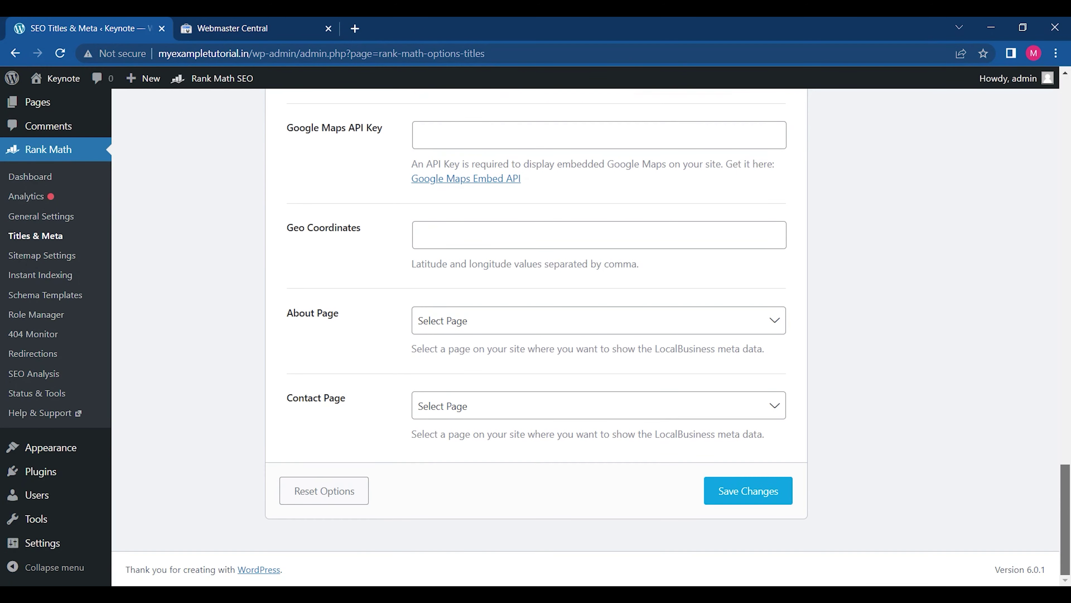
pyautogui.scroll(20, 207, 249)
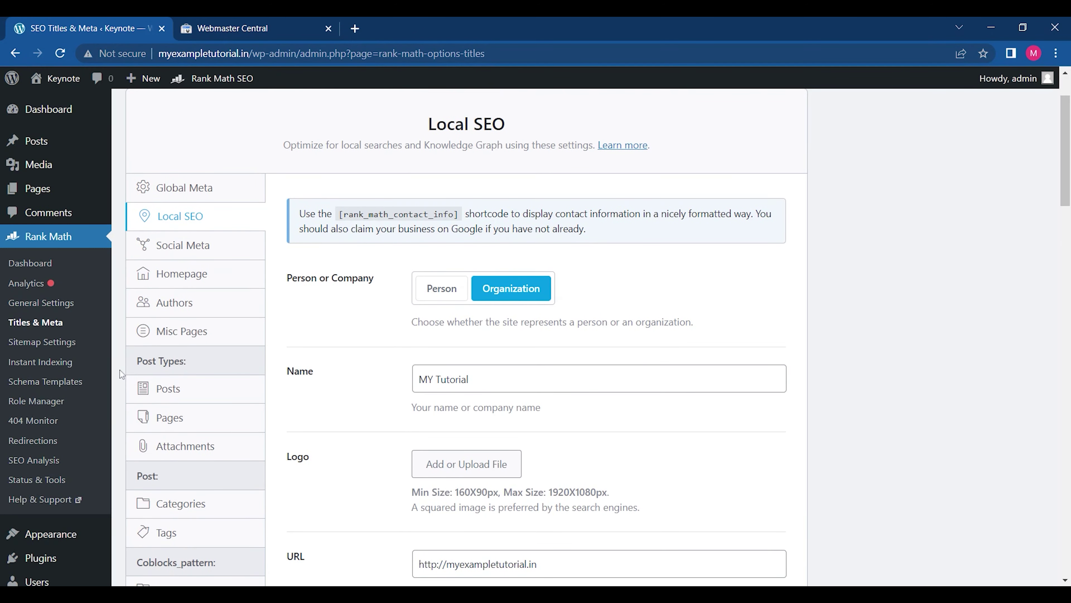
# - Review the Social Meta, Homepage, Authors and Misc Pages settings in Titles & Meta
pyautogui.click(206, 249)
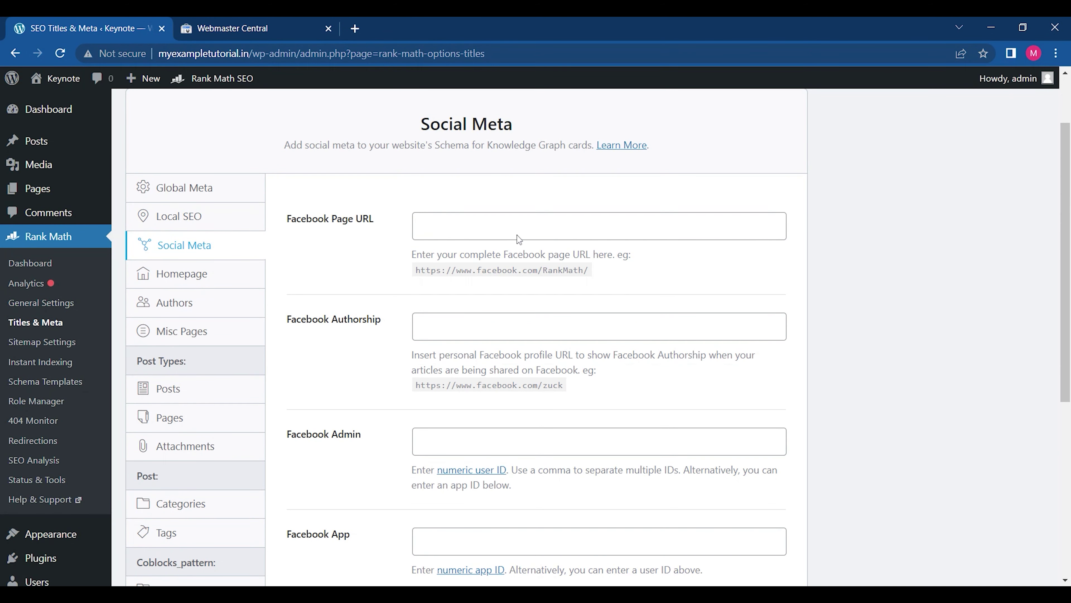
pyautogui.moveTo(1066, 350); pyautogui.dragTo(1066, 372)
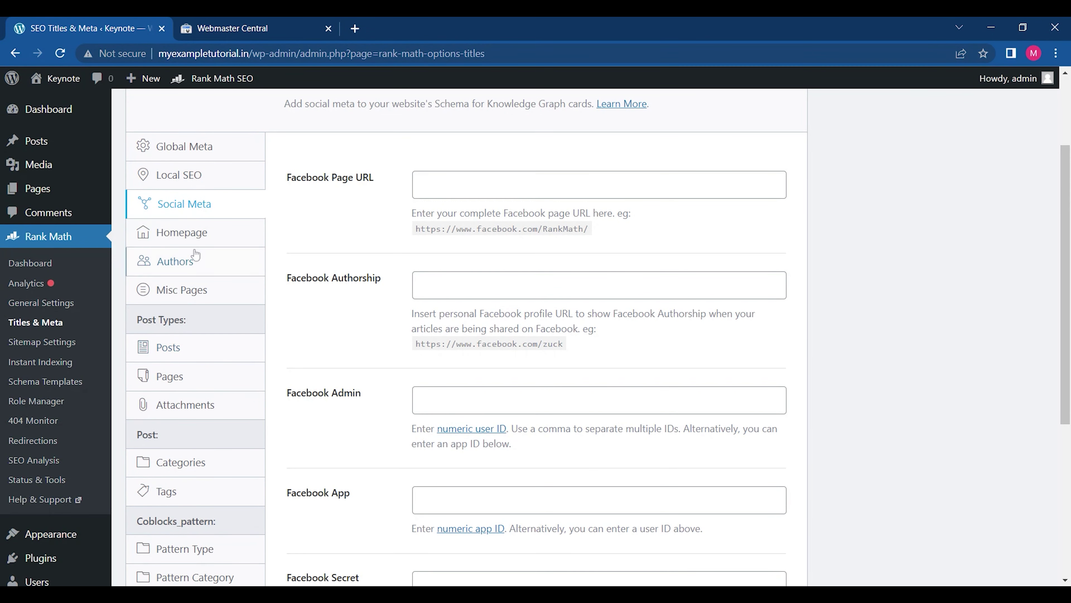
pyautogui.click(186, 234)
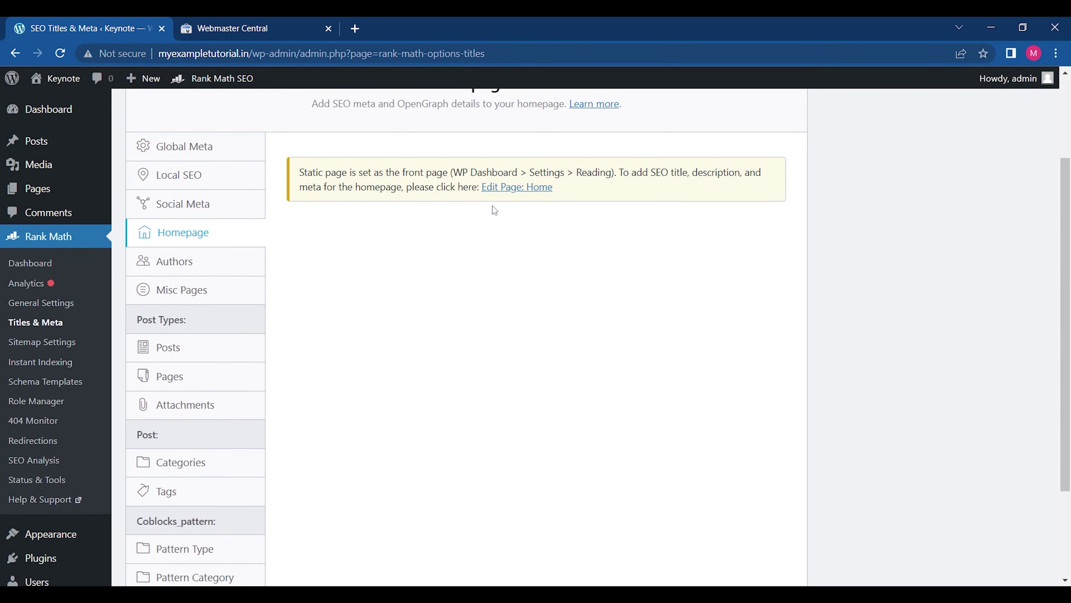
pyautogui.click(240, 272)
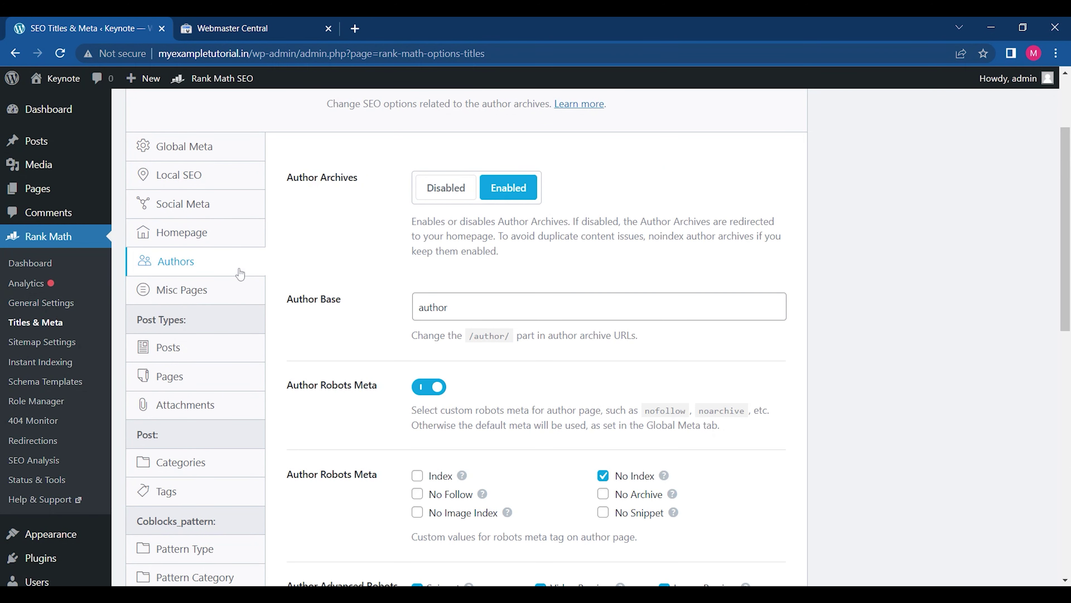
pyautogui.click(217, 293)
# - Examine the Titles & Meta settings for posts, pages and post categories, including titles, descriptions and schema type
pyautogui.click(208, 347)
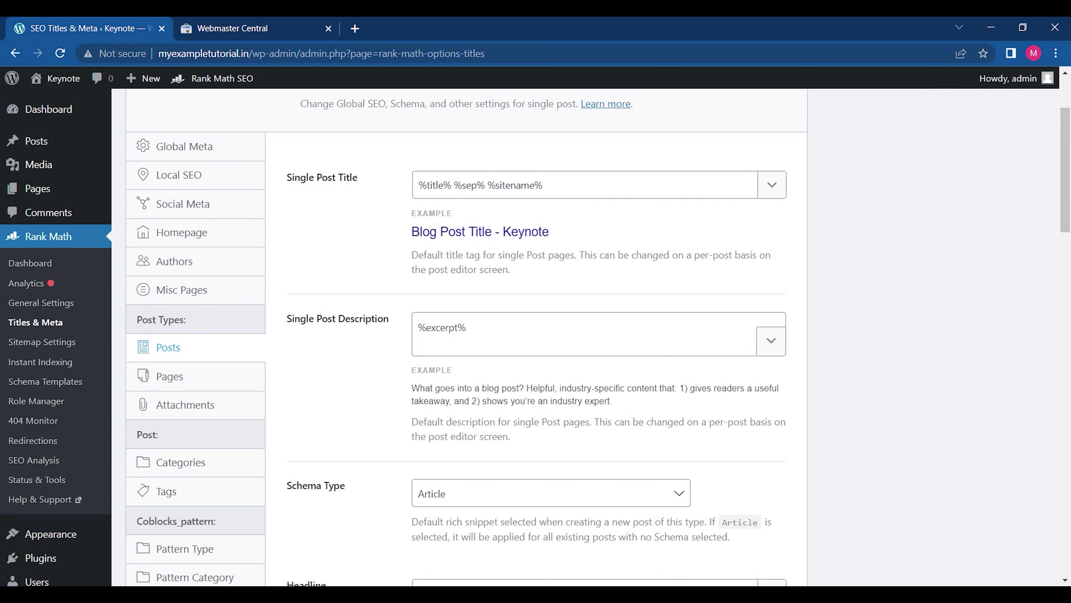
pyautogui.scroll(-7, 1065, 169)
pyautogui.scroll(-2, 599, 337)
pyautogui.scroll(-15, 536, 338)
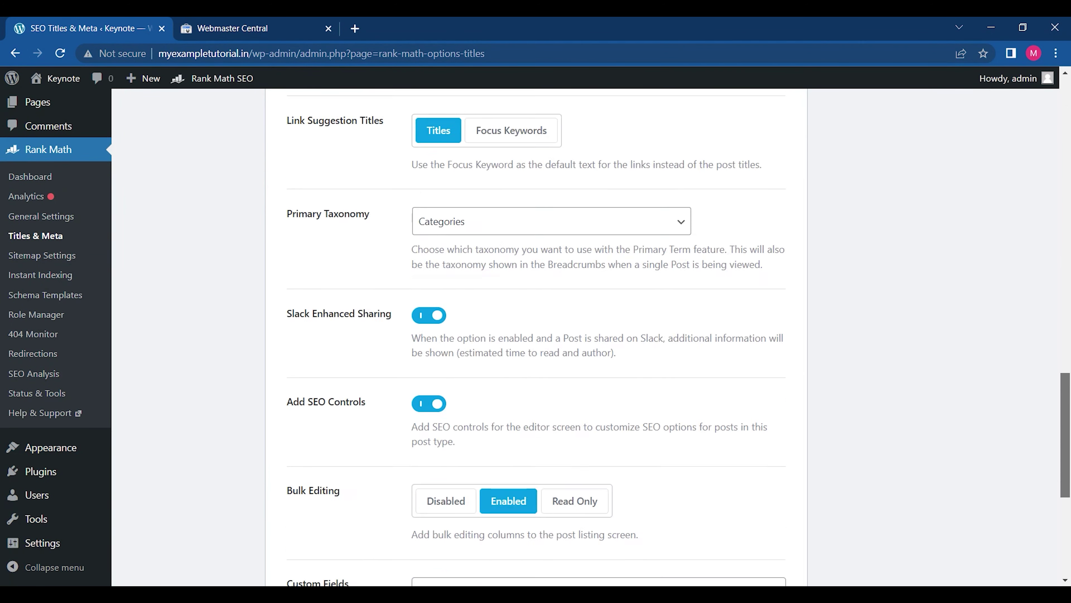
pyautogui.scroll(20, 536, 337)
pyautogui.scroll(1, 535, 338)
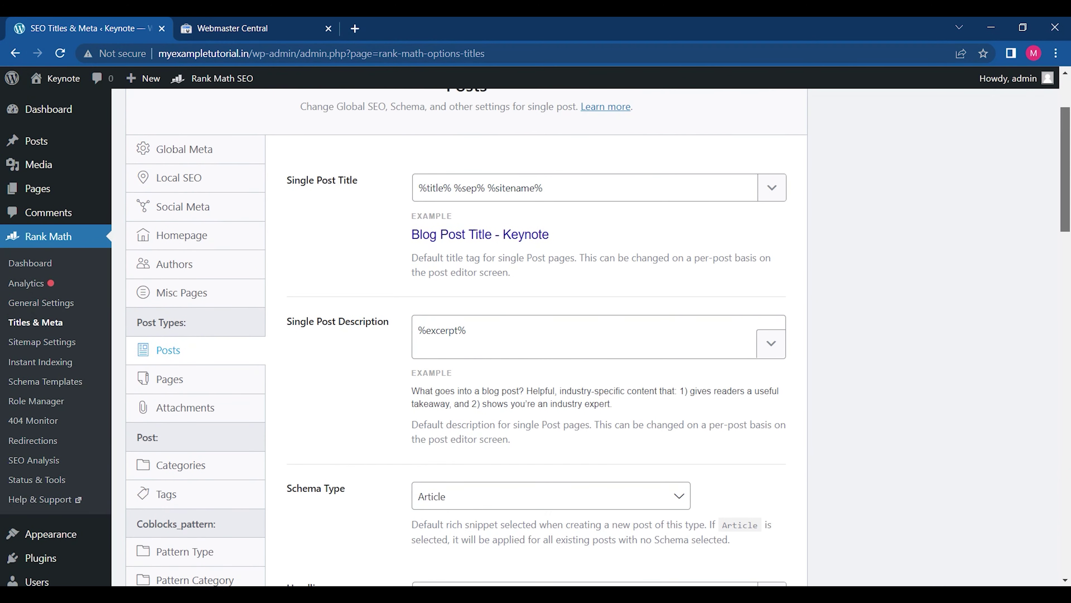
pyautogui.click(219, 405)
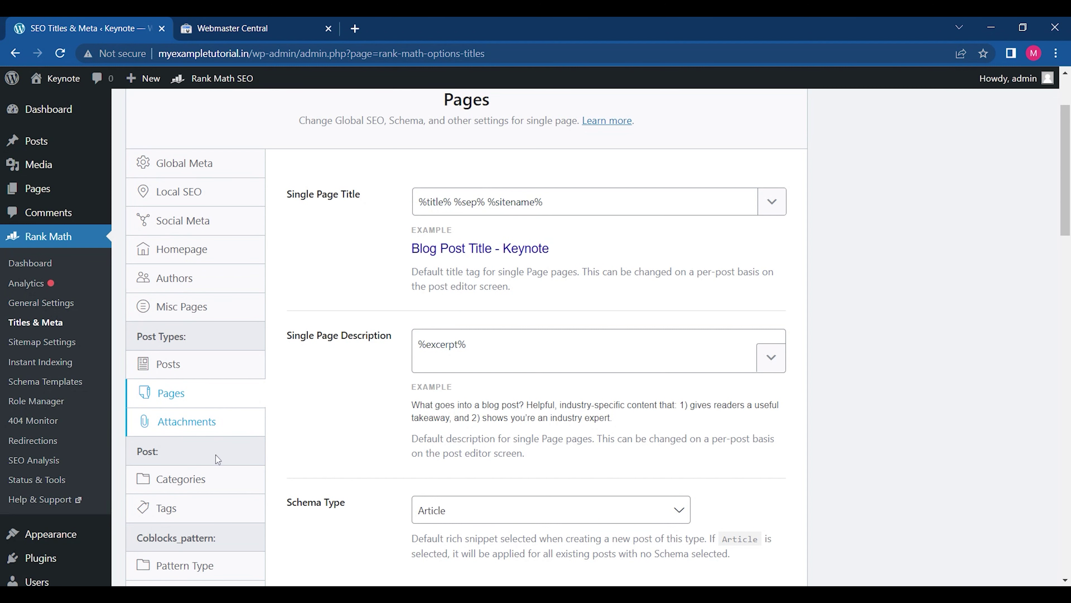
pyautogui.scroll(-3, 1064, 169)
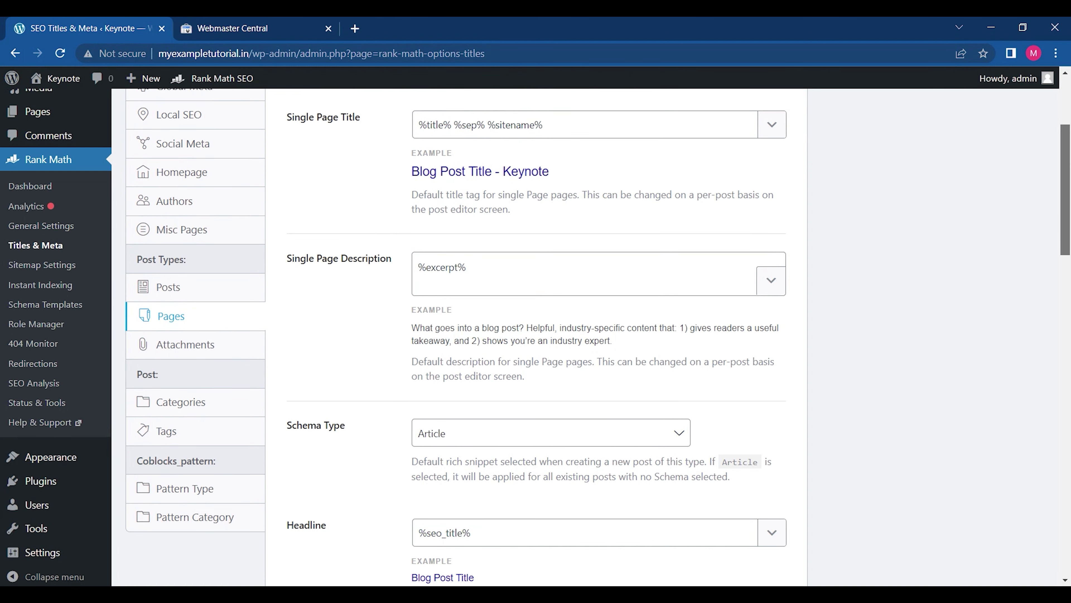
pyautogui.click(263, 358)
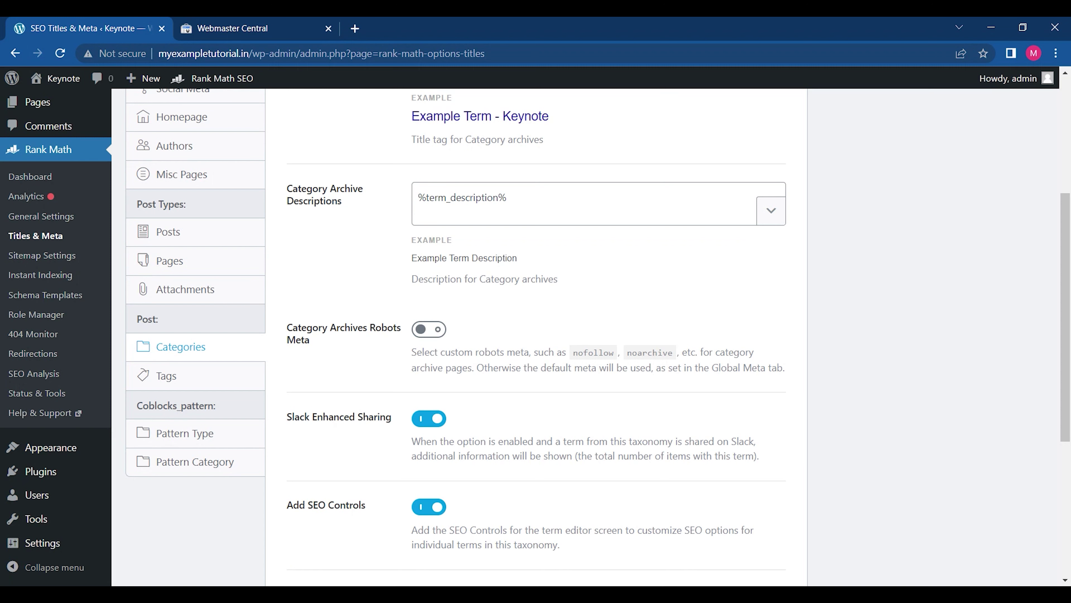
# - Open the Sitemap Settings and review the general options for links per sitemap, images and exclusions
pyautogui.click(52, 259)
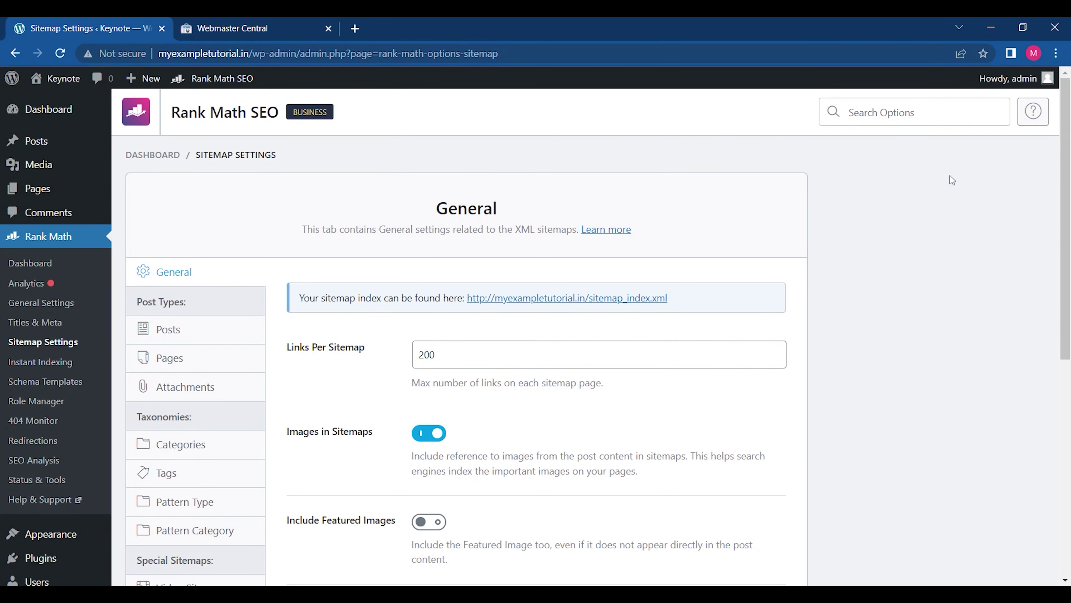
pyautogui.scroll(-3, 1065, 253)
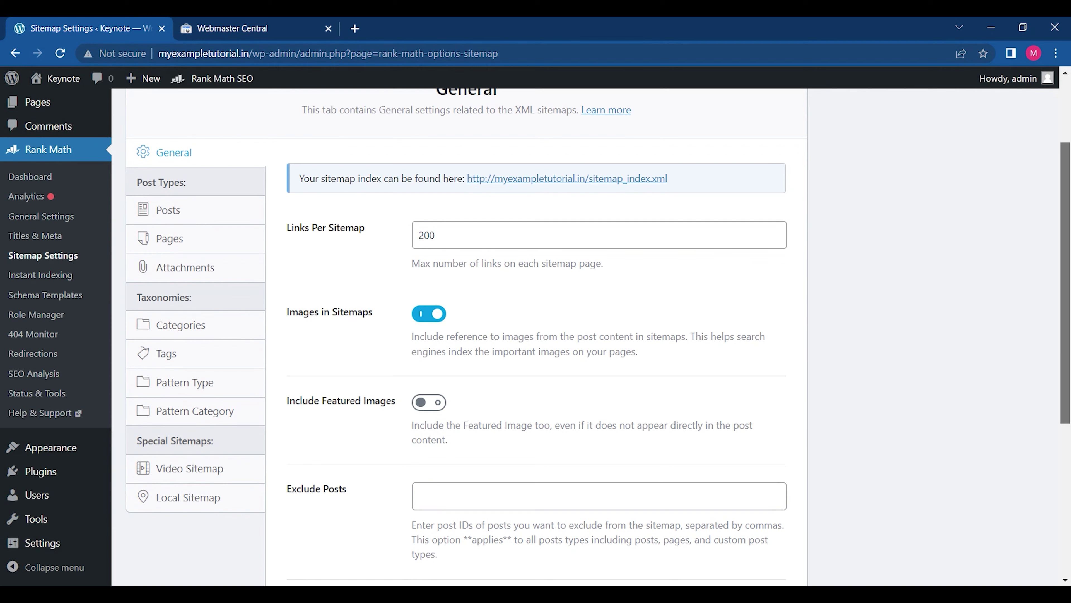
pyautogui.scroll(-1, 598, 337)
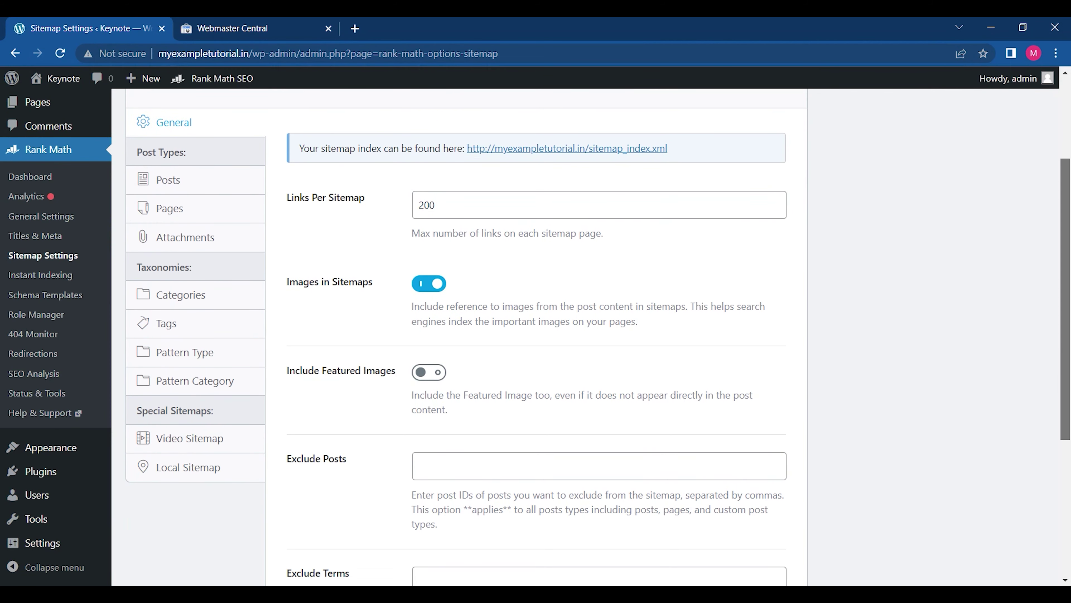
pyautogui.scroll(-1, 980, 271)
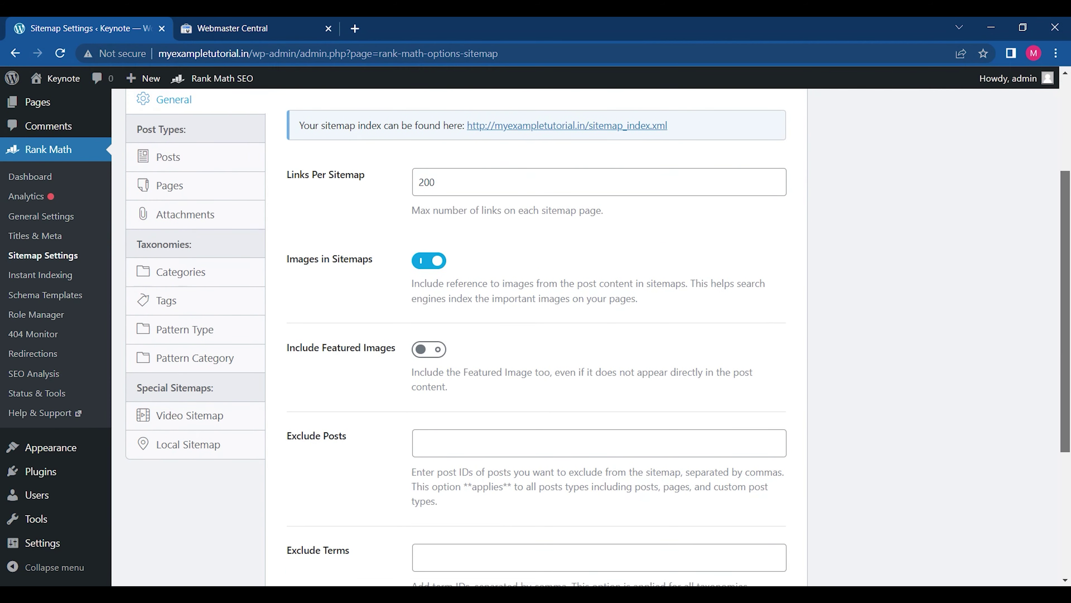
pyautogui.click(717, 159)
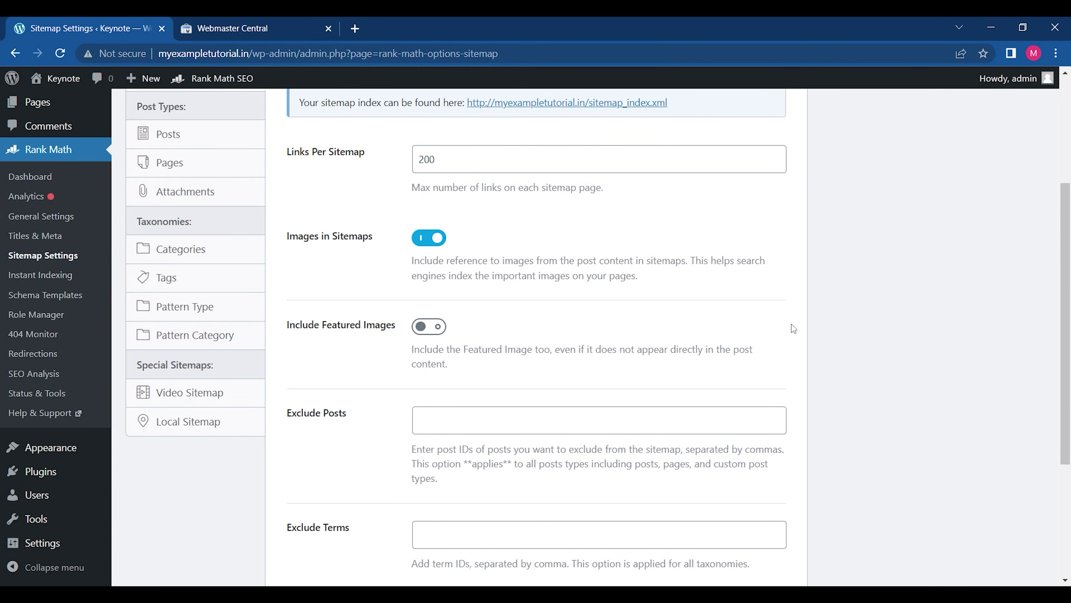
pyautogui.moveTo(1065, 324); pyautogui.dragTo(1065, 435)
pyautogui.scroll(7, 590, 338)
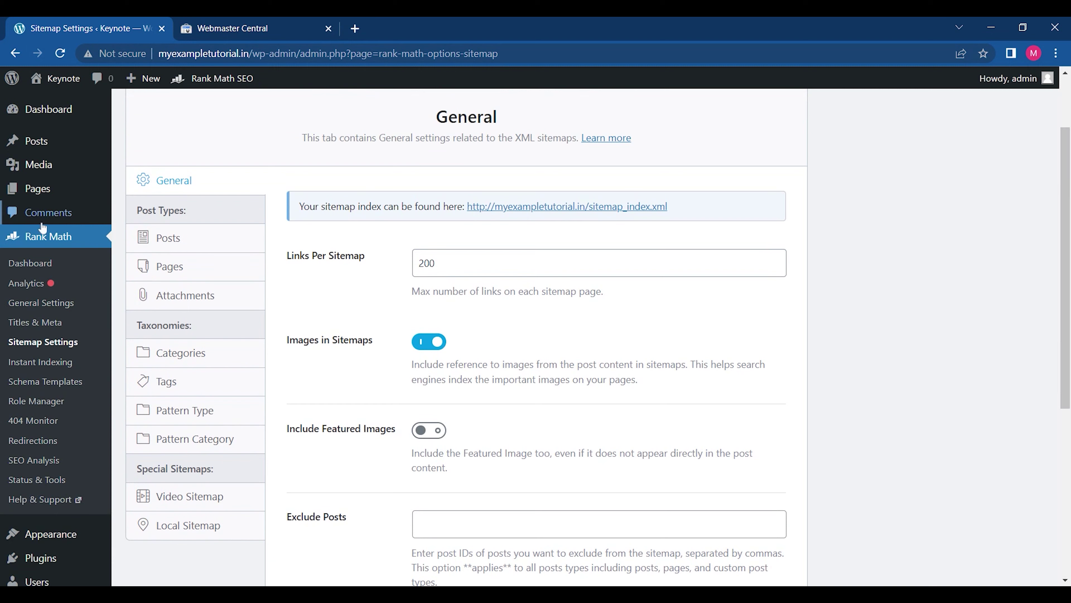
# - Look through the sitemap settings for posts, pages, attachments and categories
pyautogui.click(205, 249)
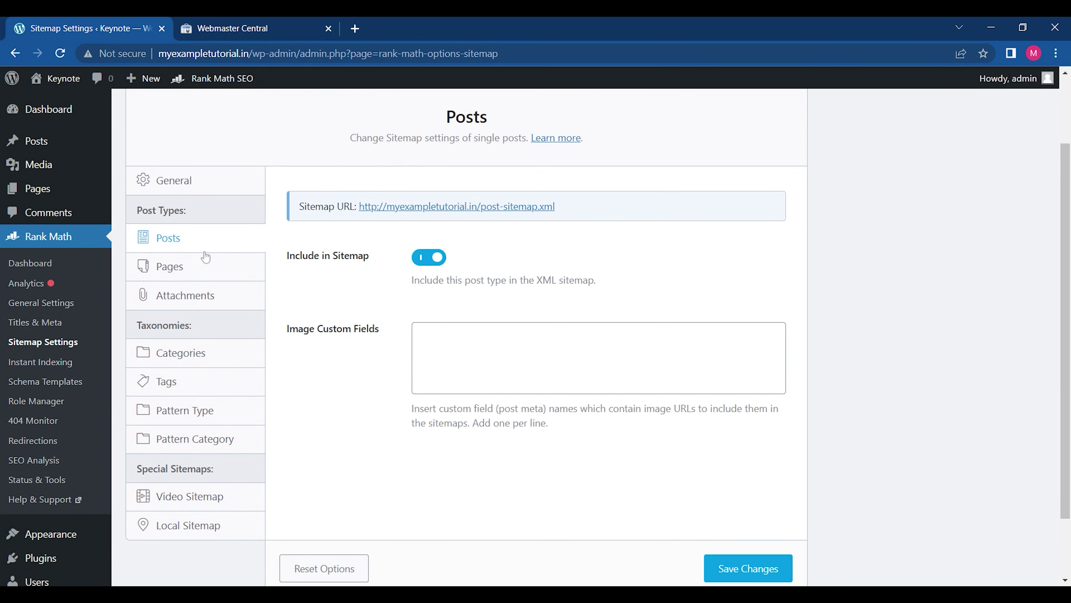
pyautogui.click(205, 294)
pyautogui.click(205, 280)
pyautogui.click(220, 365)
# - In the sitemap settings for tags, enable Include in Sitemap and Include Empty Terms
pyautogui.click(205, 386)
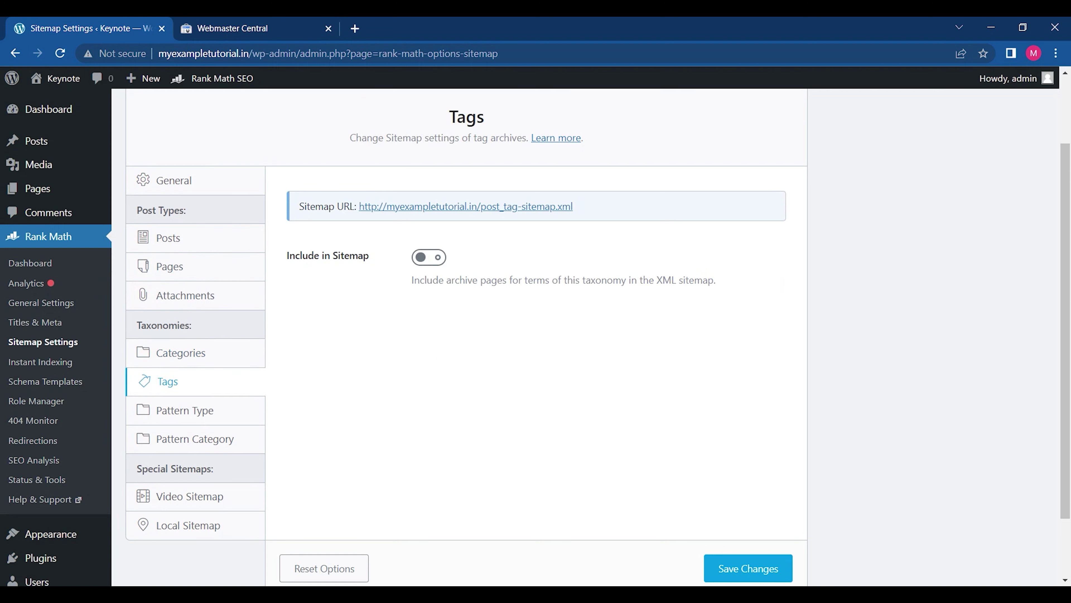
pyautogui.click(437, 259)
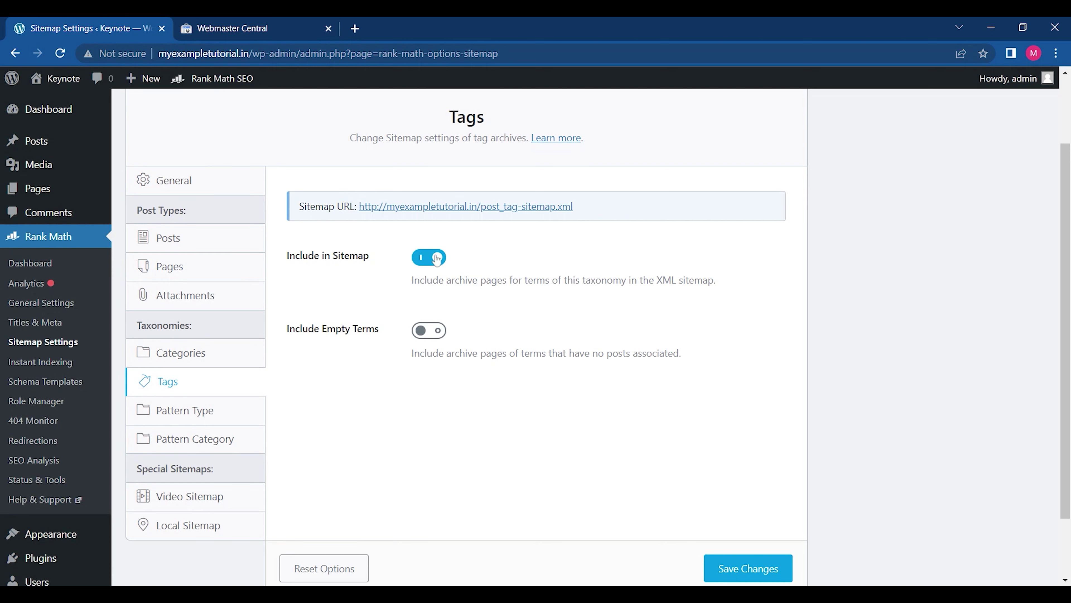
pyautogui.click(433, 336)
# - Review the Pattern Type and Video Sitemap settings, including sitemap hiding, video post types and custom fields
pyautogui.click(201, 414)
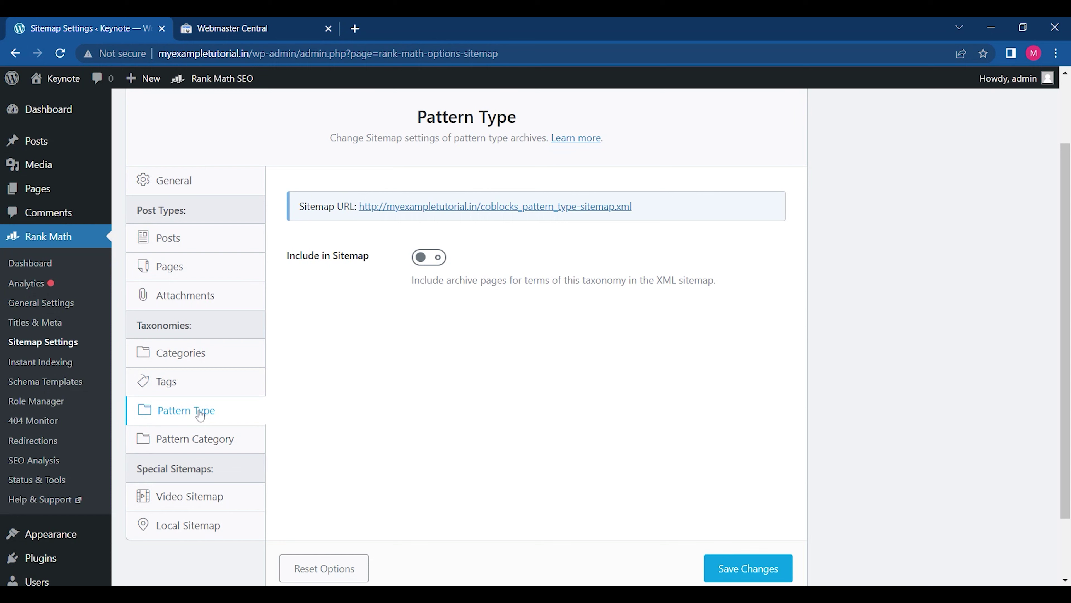
pyautogui.click(192, 494)
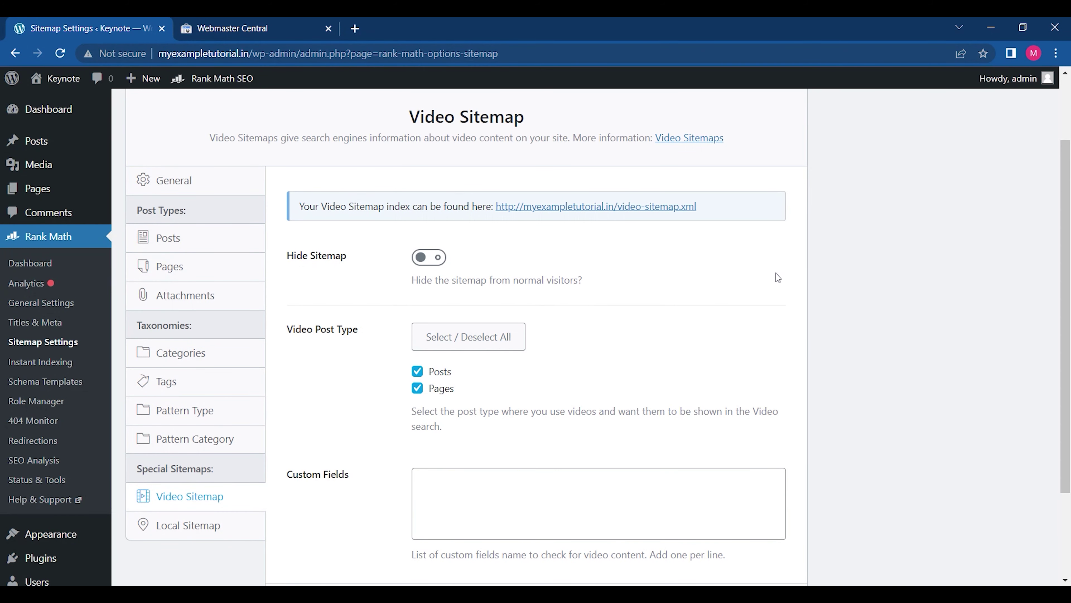
pyautogui.scroll(-3, 590, 337)
pyautogui.scroll(2, 591, 337)
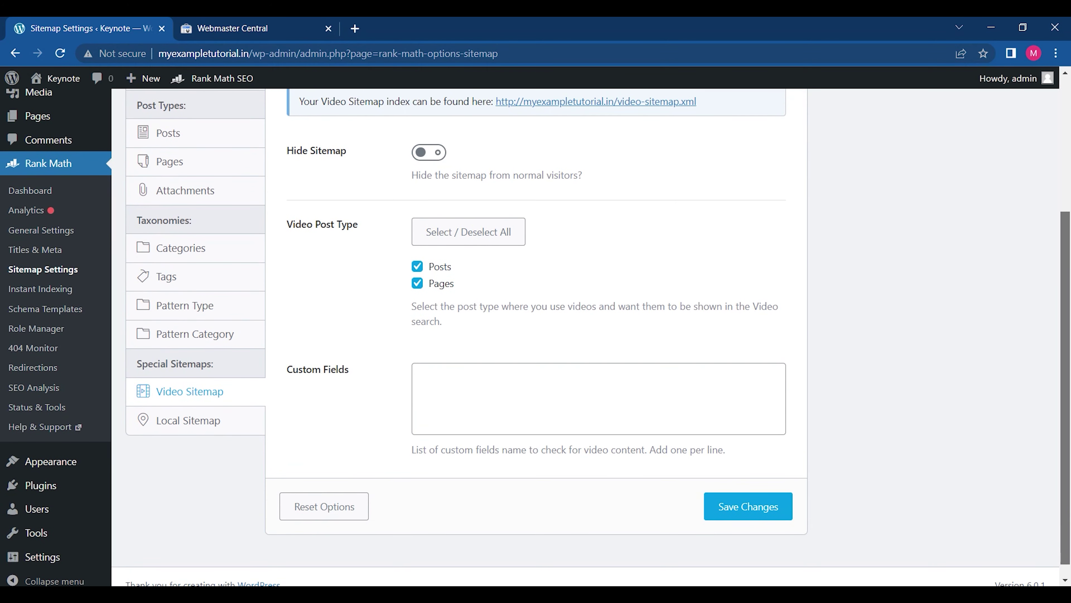
pyautogui.scroll(2, 590, 337)
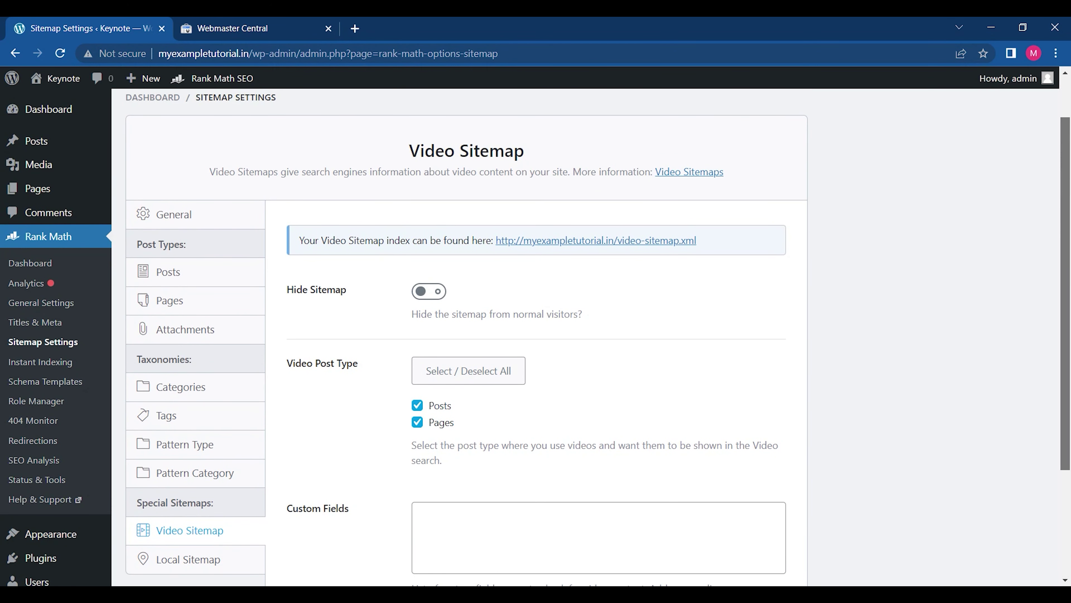
pyautogui.scroll(-1, 422, 334)
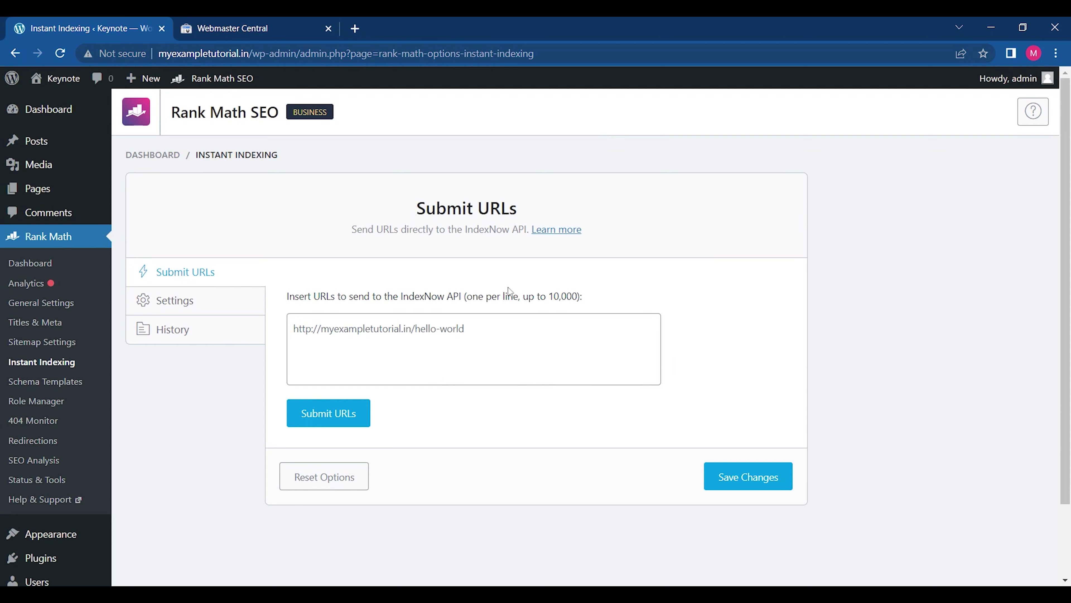
# - Check the settings, URL submission and history of Instant Indexing, and open the Schema Templates
pyautogui.click(201, 299)
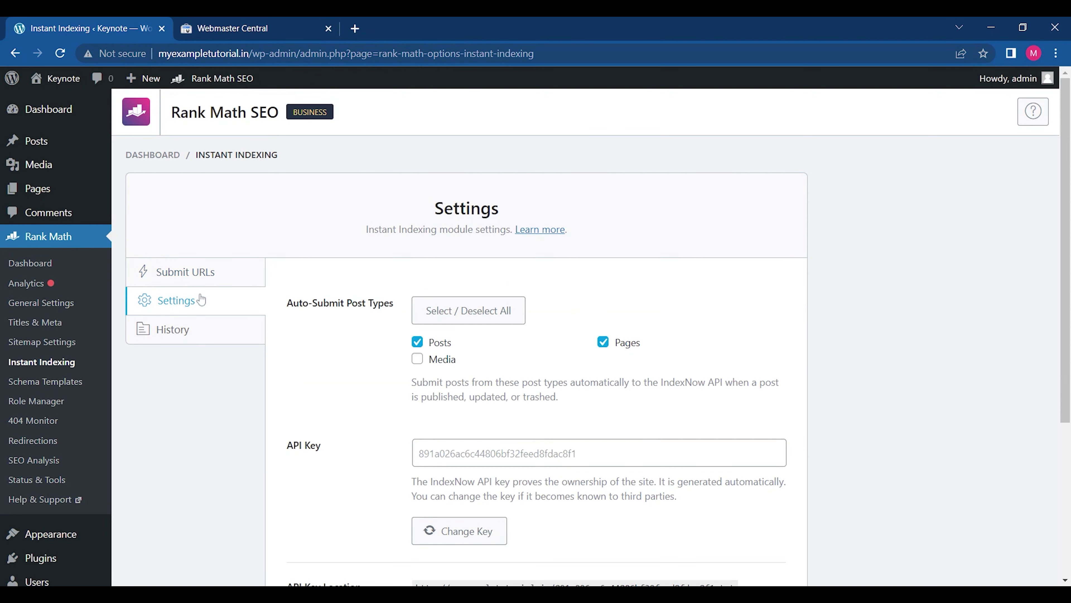
pyautogui.click(198, 273)
pyautogui.click(193, 322)
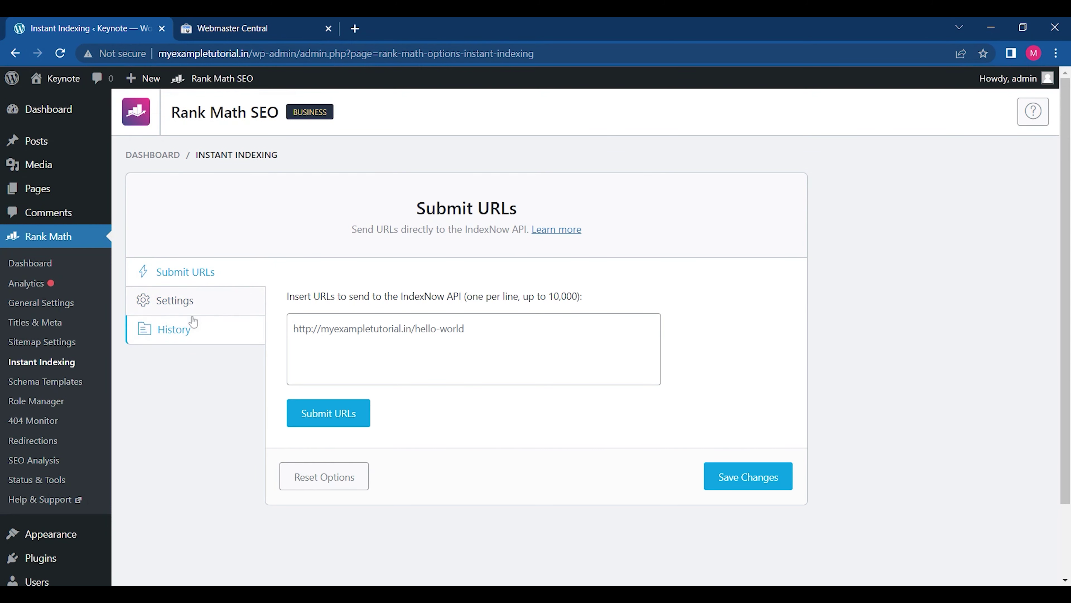
pyautogui.click(33, 389)
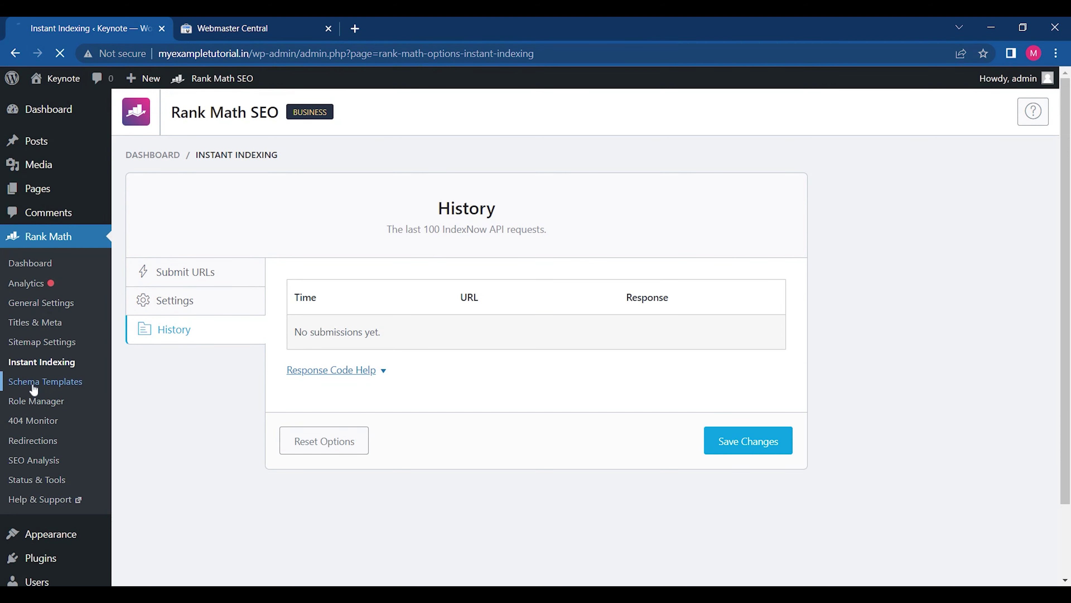
# - Create a new schema template from the Article type and set its headline to "Diet Food"
pyautogui.click(213, 118)
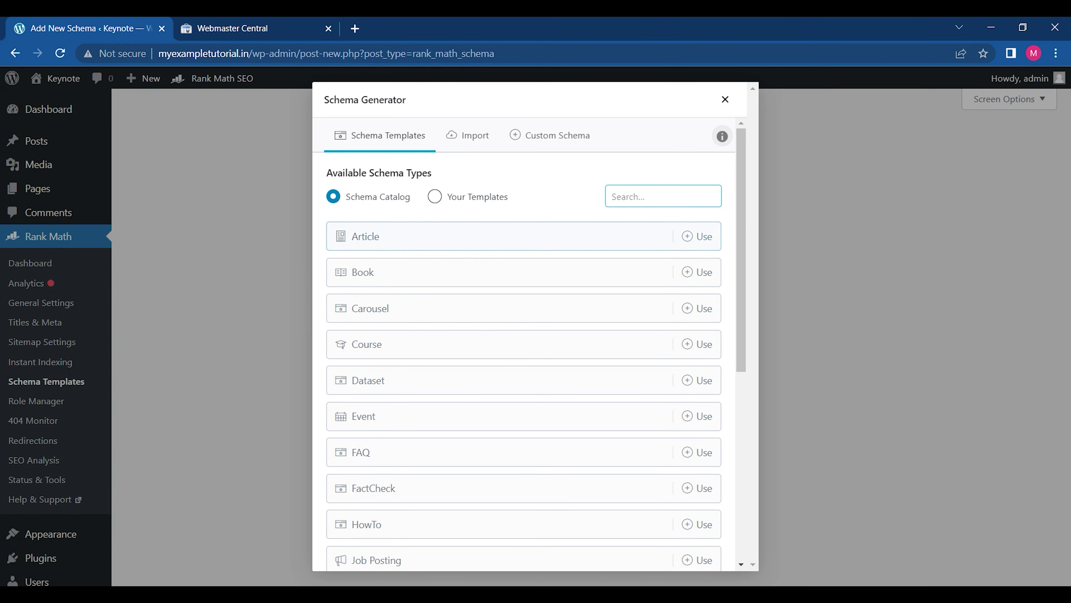
pyautogui.click(701, 238)
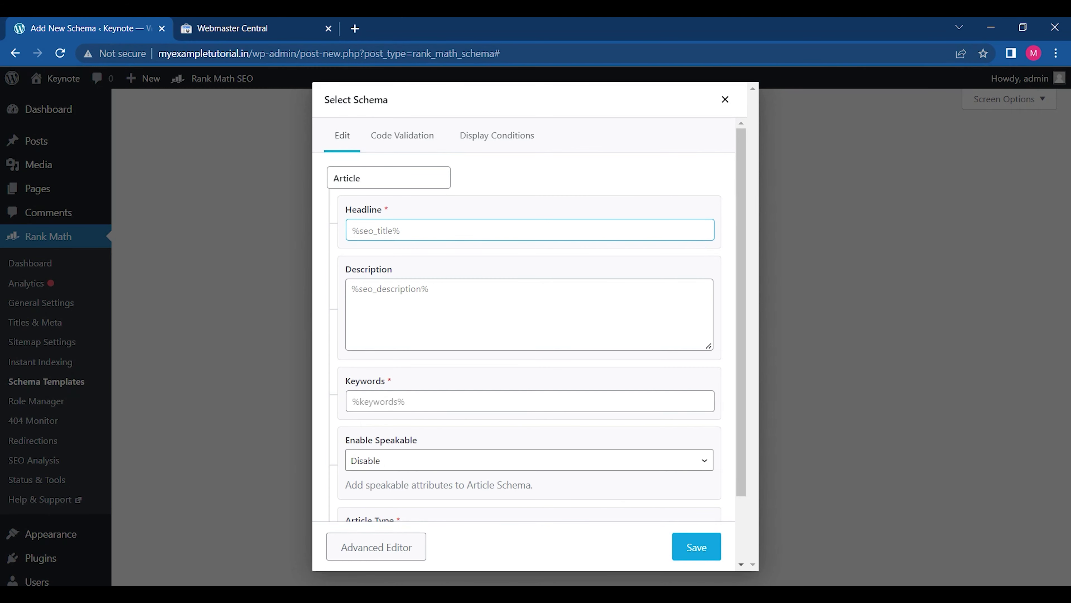
pyautogui.click(702, 237)
pyautogui.write('%s')
pyautogui.press('BackSpace')
pyautogui.press('BackSpace')
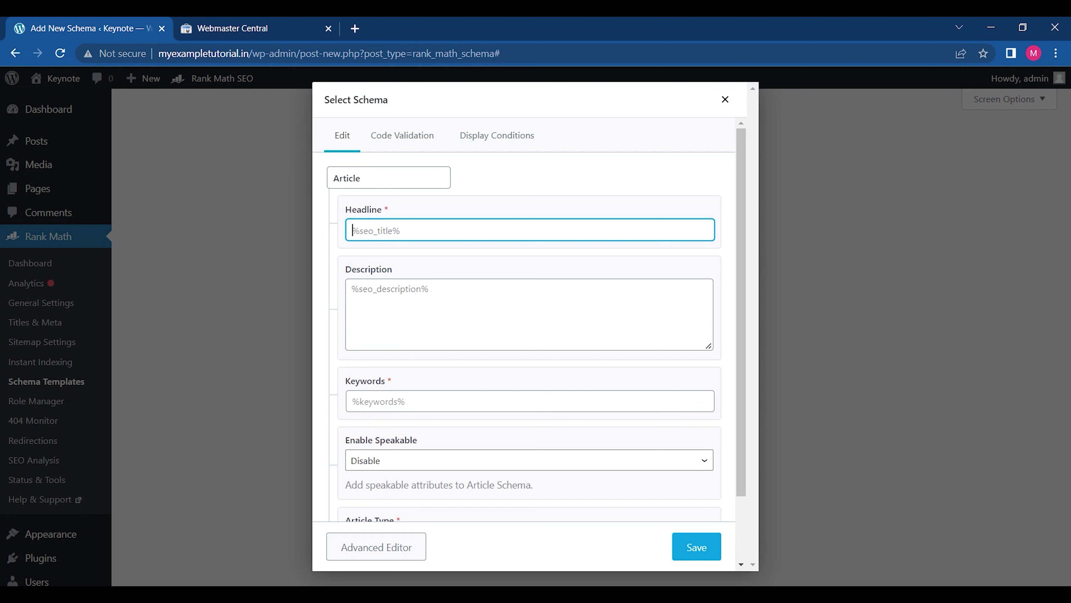
pyautogui.write('Diet Food')
pyautogui.press('Tab')
# - Fill in the Article schema's description "Which food is good for health" and the keywords "Diet Food"
pyautogui.write('Whis')
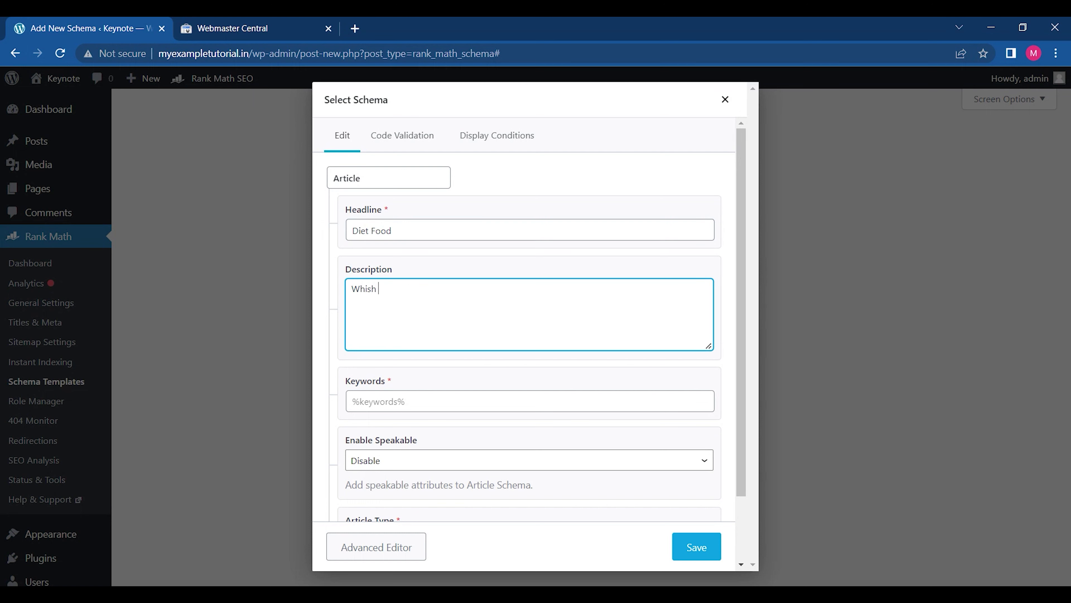
pyautogui.write('ch food is good for healt')
pyautogui.click(423, 405)
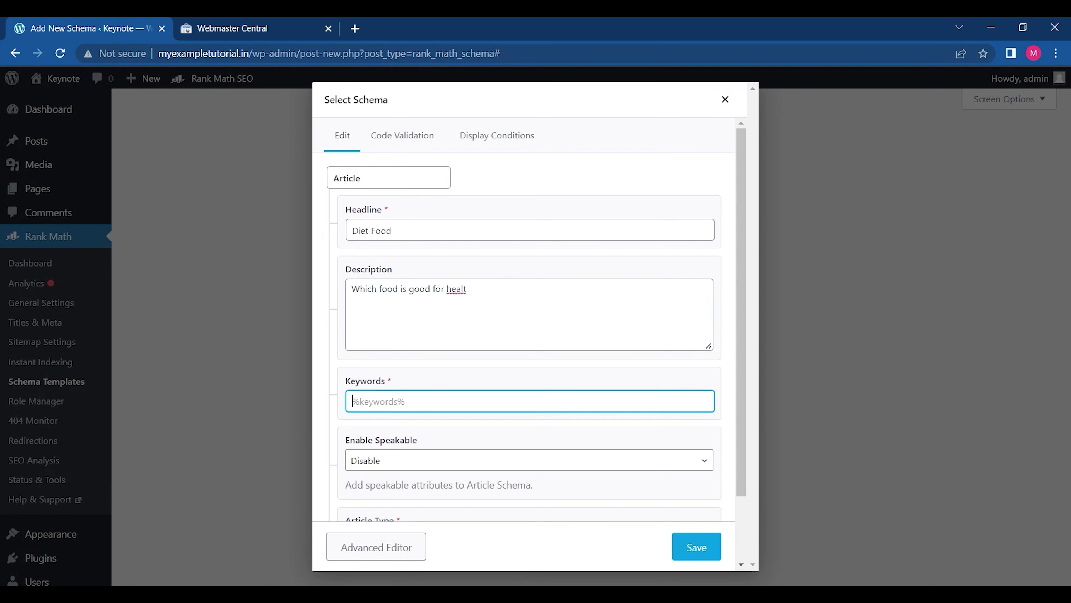
pyautogui.write('De')
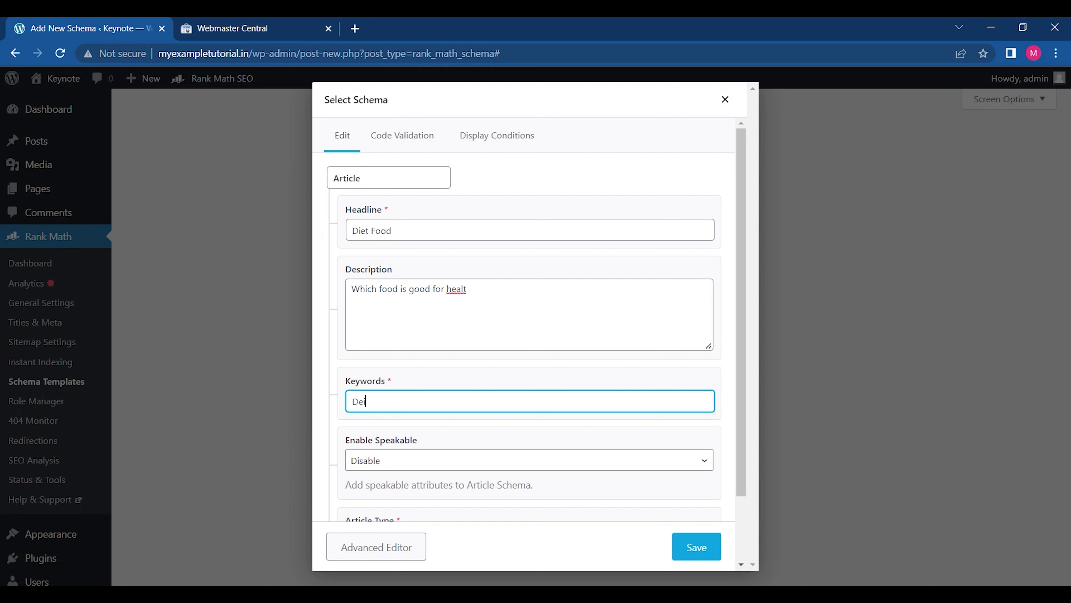
pyautogui.write('it Food')
pyautogui.click(444, 289)
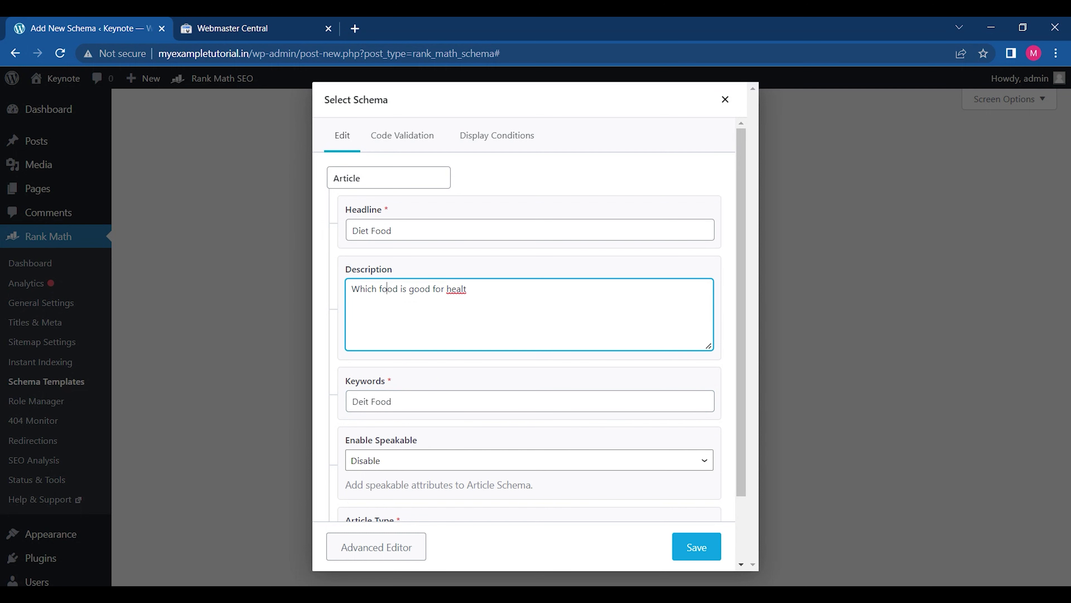
pyautogui.doubleClick(461, 292)
pyautogui.write('health')
pyautogui.doubleClick(360, 401)
pyautogui.write('Diet')
# - Set Enable Speakable to Enable for the Article schema and save it
pyautogui.moveTo(737, 405); pyautogui.dragTo(739, 469)
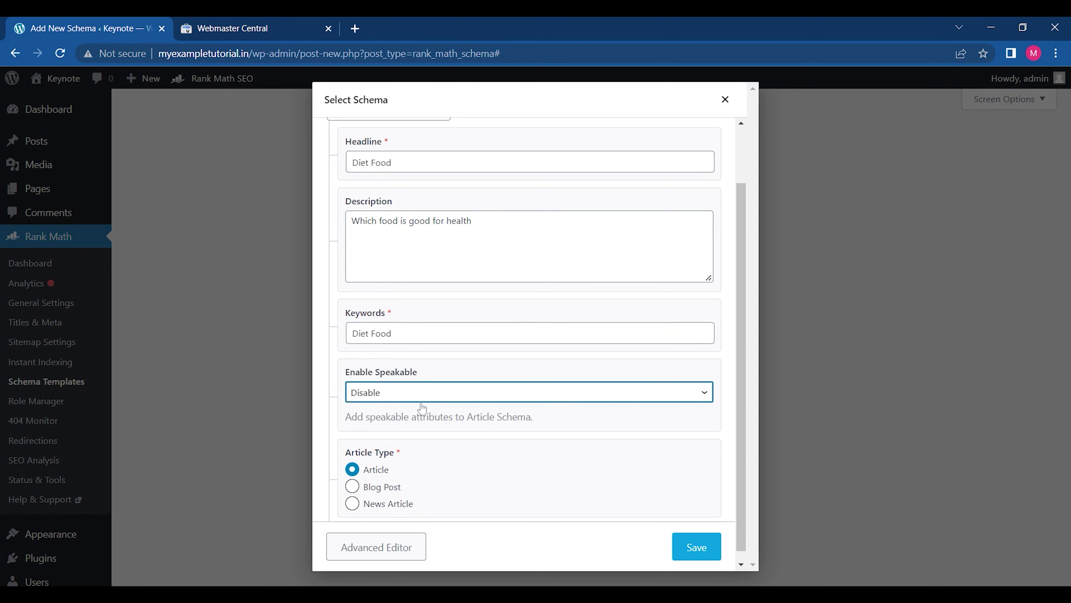
pyautogui.click(408, 412)
pyautogui.moveTo(743, 412); pyautogui.dragTo(743, 476)
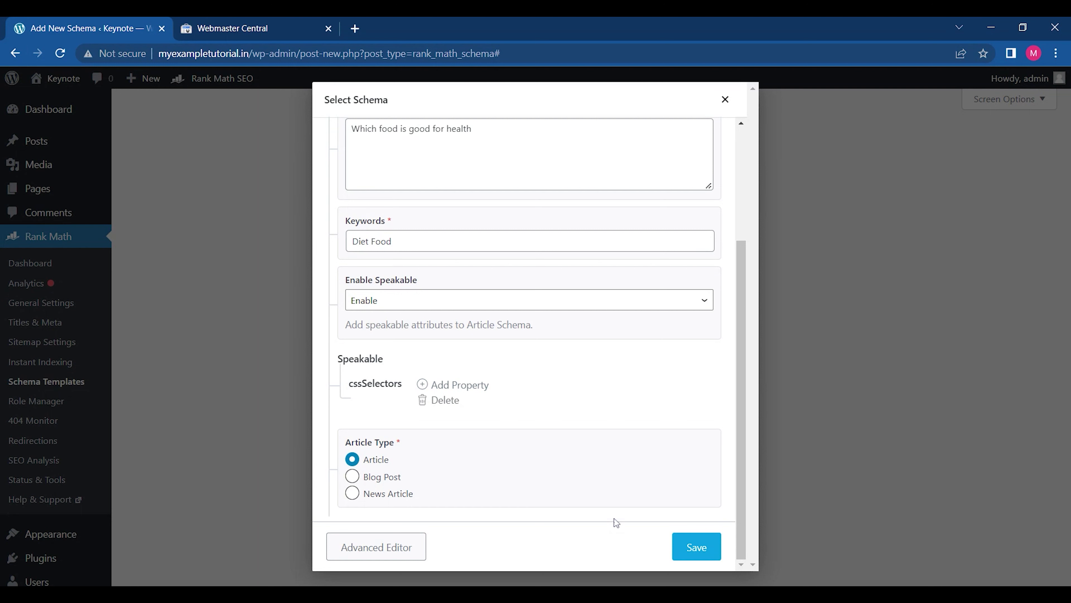
pyautogui.click(691, 548)
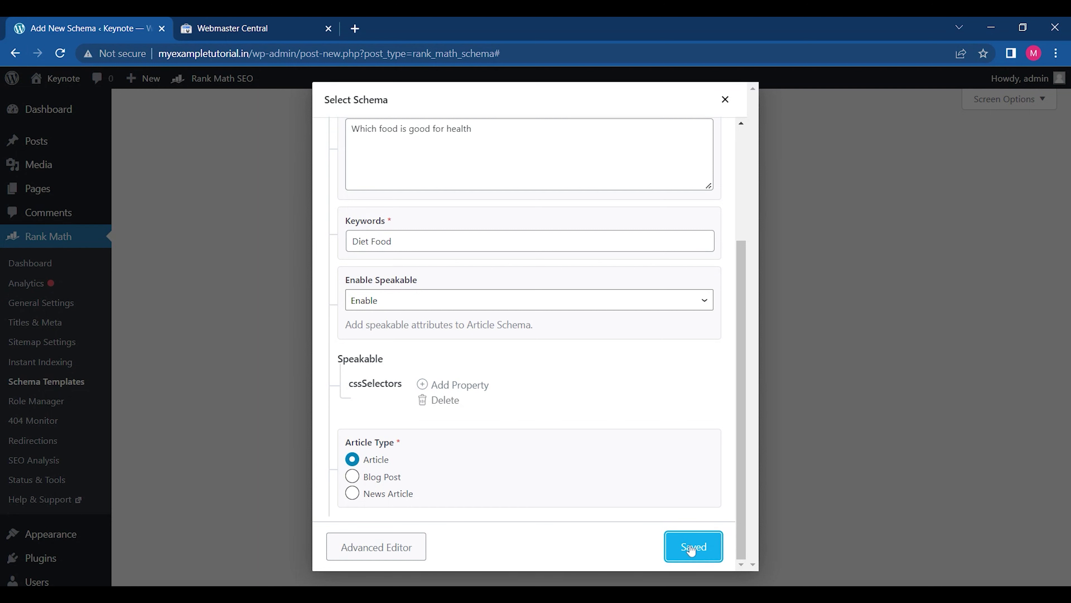
# - Add a cssSelectors property under Speakable, paste the Google site verification code into it, and clear the field
pyautogui.click(464, 388)
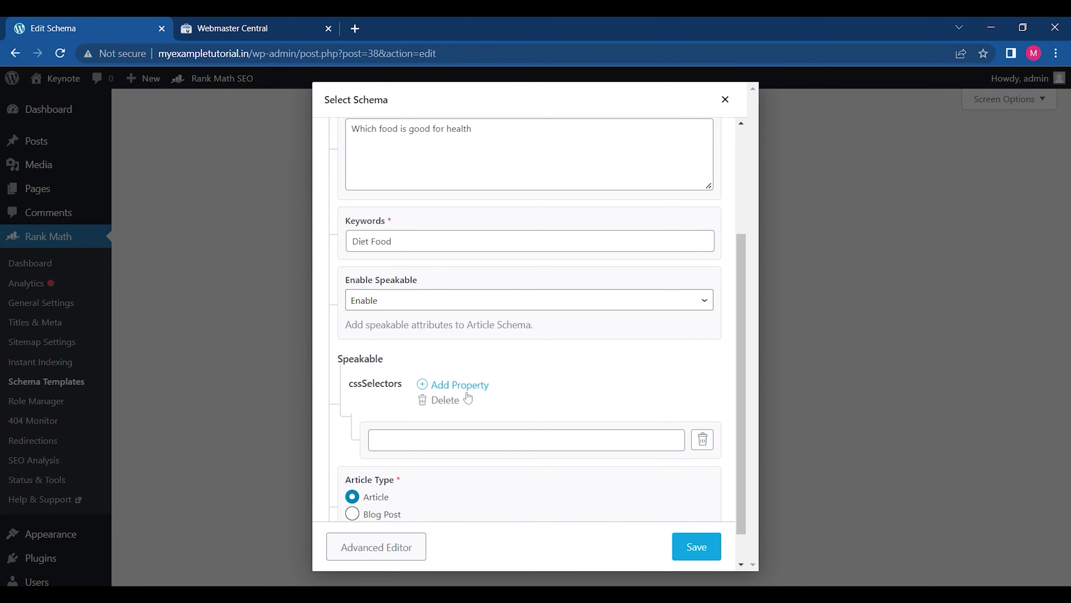
pyautogui.click(543, 432)
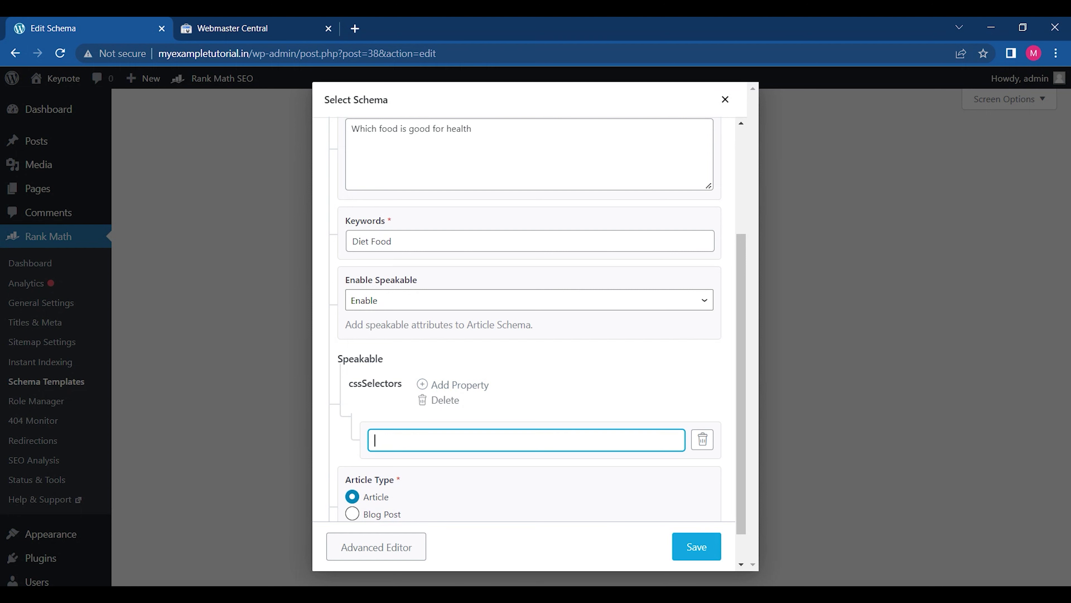
pyautogui.write('<meta name="google-site-verification" content="NFjDtz_FTU9QRctYUYIAH67N45Fcuq2OdJcxalkI6Ks" />')
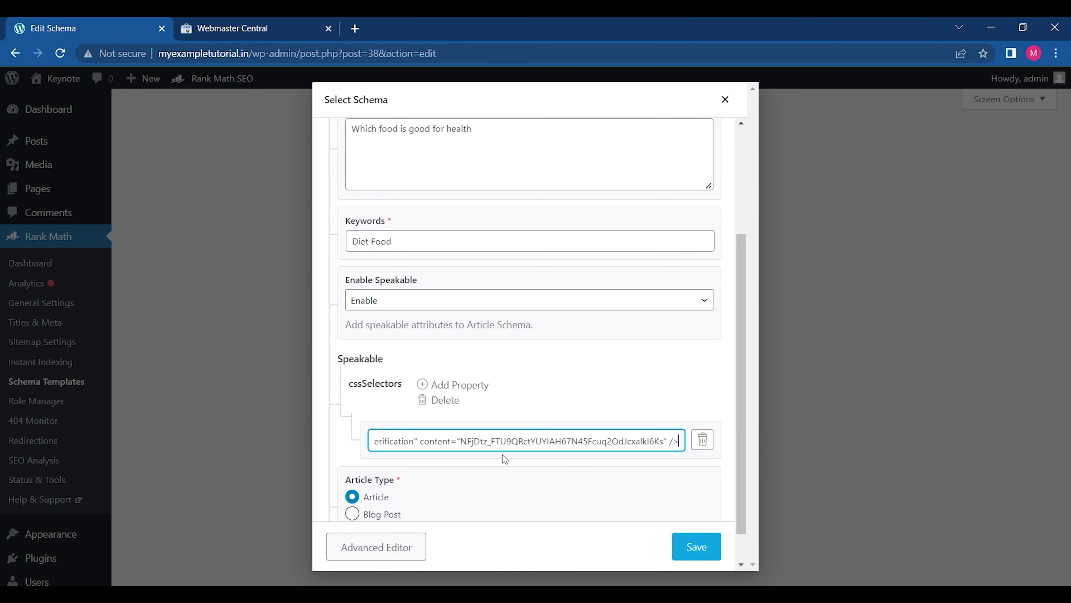
pyautogui.press('BackSpace')
pyautogui.press('BackSpace')
pyautogui.press('BackSpace')
pyautogui.press('BackSpace')
pyautogui.press('BackSpace')
pyautogui.press('BackSpace')
pyautogui.press('BackSpace')
pyautogui.press('BackSpace')
pyautogui.press('BackSpace')
pyautogui.press('BackSpace')
pyautogui.press('BackSpace')
pyautogui.press('BackSpace')
pyautogui.press('BackSpace')
pyautogui.press('BackSpace')
pyautogui.press('BackSpace')
pyautogui.press('BackSpace')
pyautogui.press('BackSpace')
pyautogui.press('BackSpace')
pyautogui.press('BackSpace')
pyautogui.press('BackSpace')
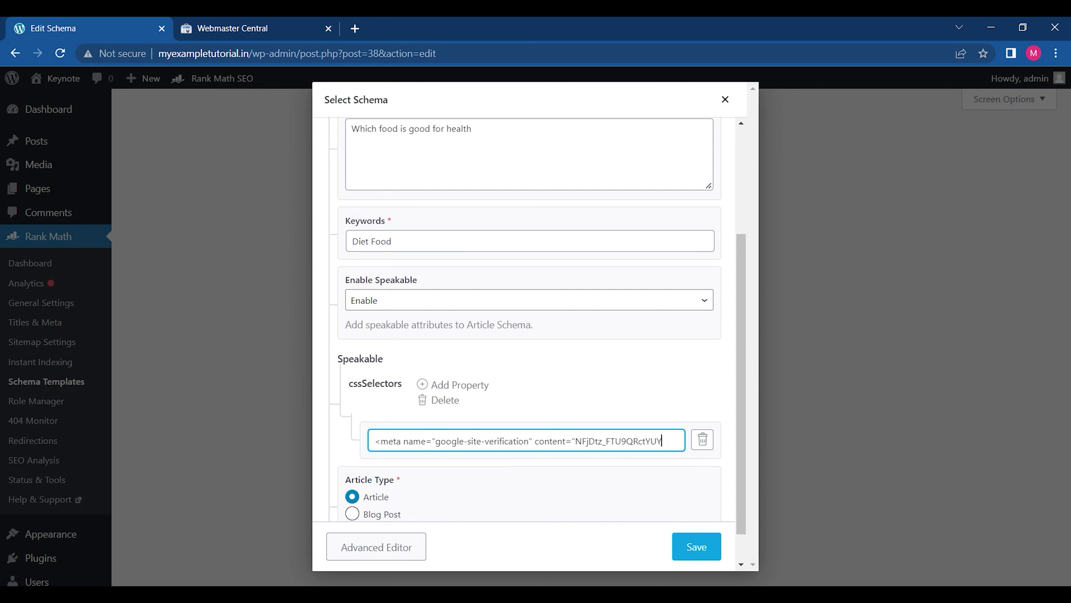
pyautogui.press('BackSpace')
pyautogui.press('BackSpace')
pyautogui.press('BackSpace')
pyautogui.press('BackSpace')
pyautogui.press('BackSpace')
pyautogui.press('BackSpace')
pyautogui.press('BackSpace')
pyautogui.press('BackSpace')
pyautogui.press('BackSpace')
pyautogui.press('BackSpace')
pyautogui.press('BackSpace')
pyautogui.press('BackSpace')
pyautogui.press('BackSpace')
pyautogui.press('BackSpace')
pyautogui.press('BackSpace')
pyautogui.press('BackSpace')
pyautogui.press('BackSpace')
pyautogui.press('BackSpace')
pyautogui.press('BackSpace')
pyautogui.press('BackSpace')
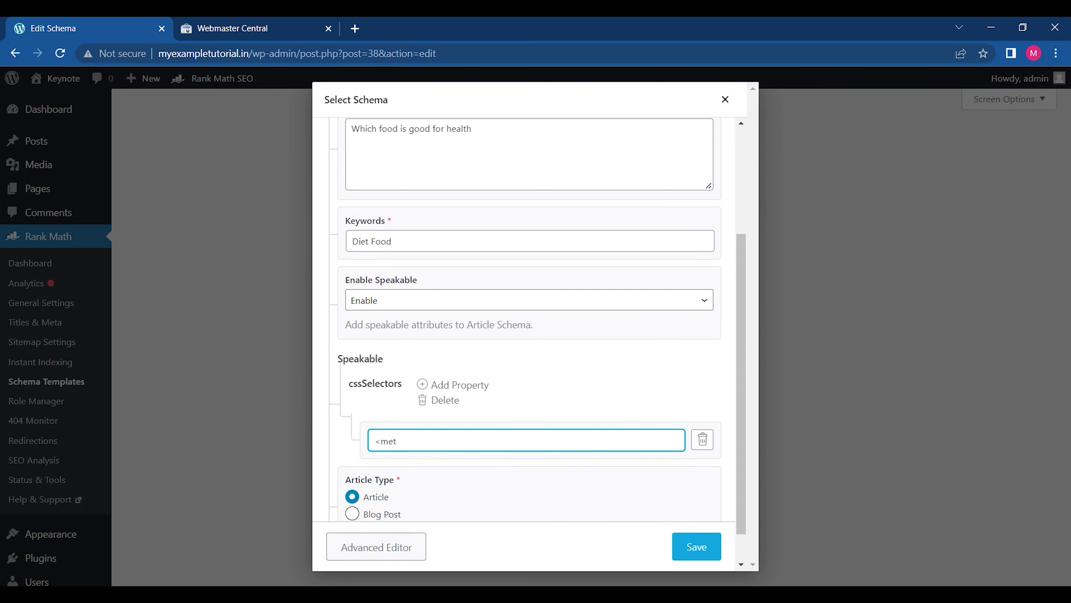
# - Set Enable Speakable to Disable, save the Article schema and close the schema editor
pyautogui.click(411, 317)
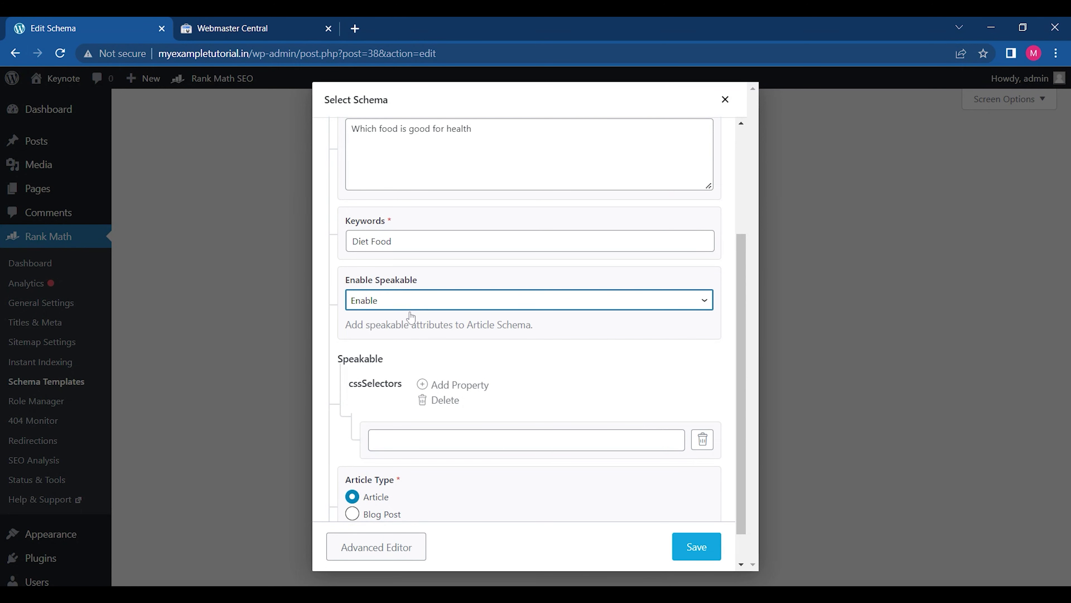
pyautogui.click(411, 318)
pyautogui.click(690, 549)
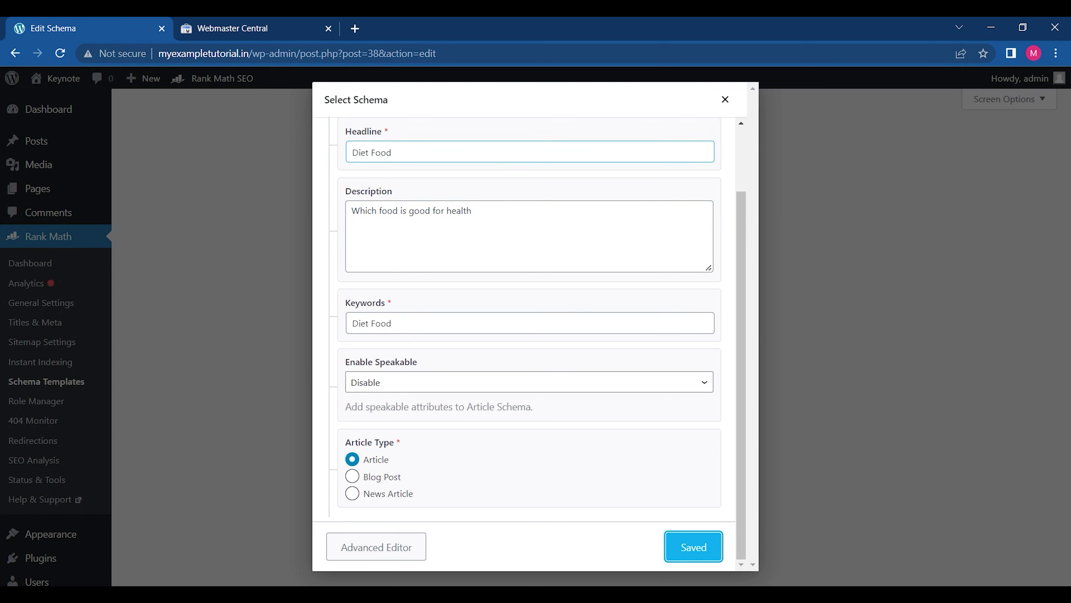
pyautogui.click(725, 101)
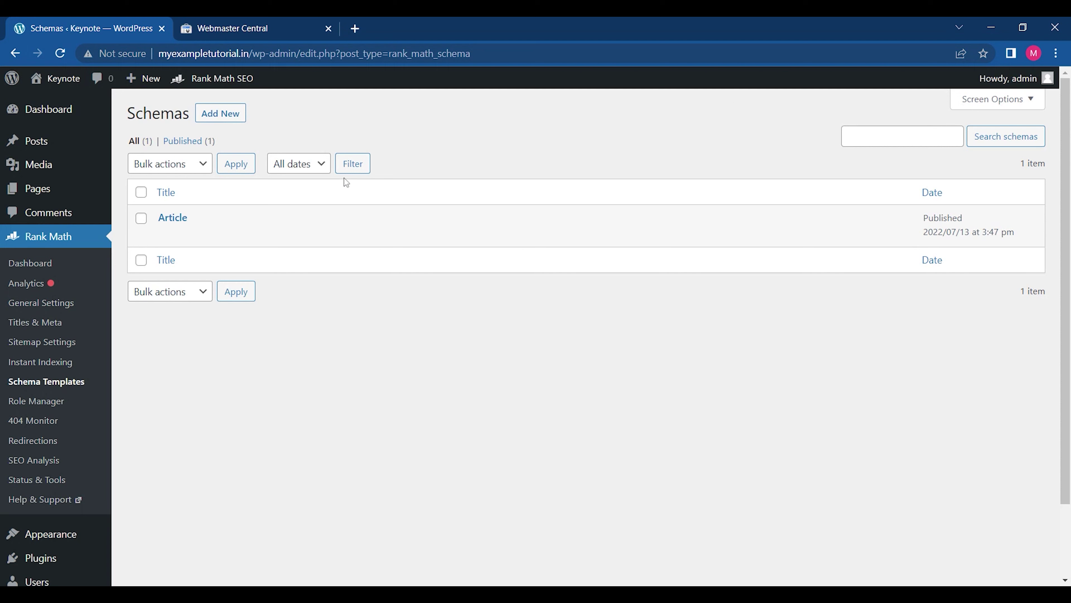
# - Reopen the Article schema, check its display conditions and code validation, copy the JSON-LD code, and close it
pyautogui.click(170, 218)
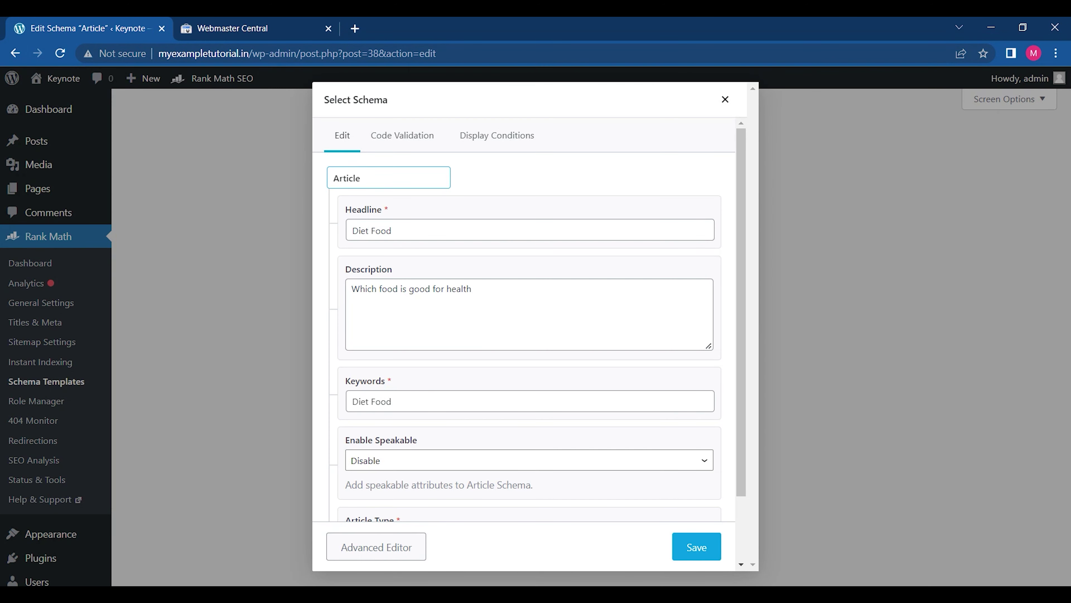
pyautogui.click(429, 139)
pyautogui.click(516, 141)
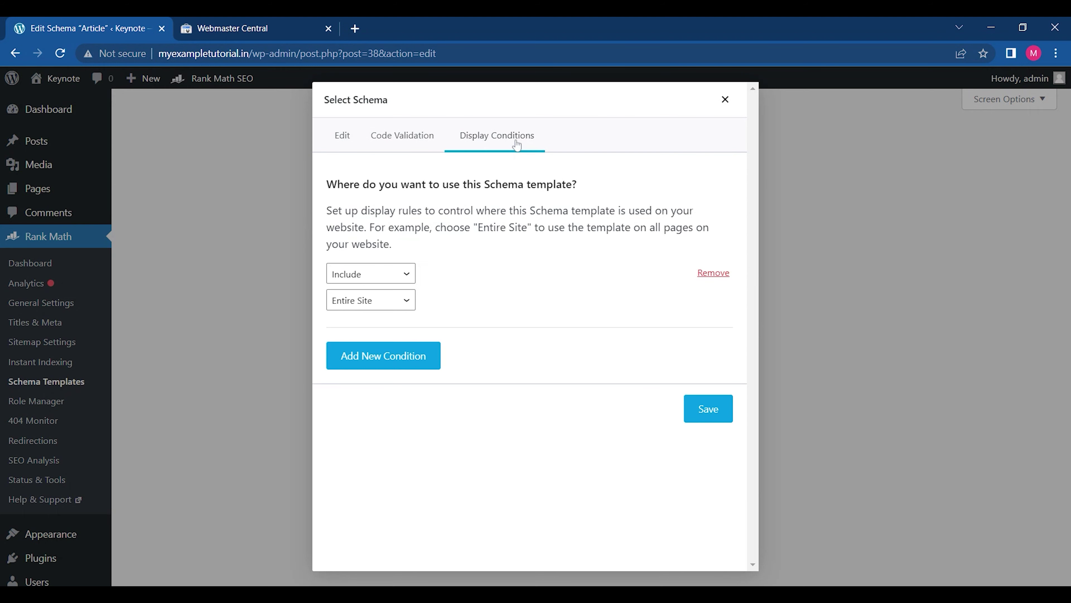
pyautogui.click(408, 141)
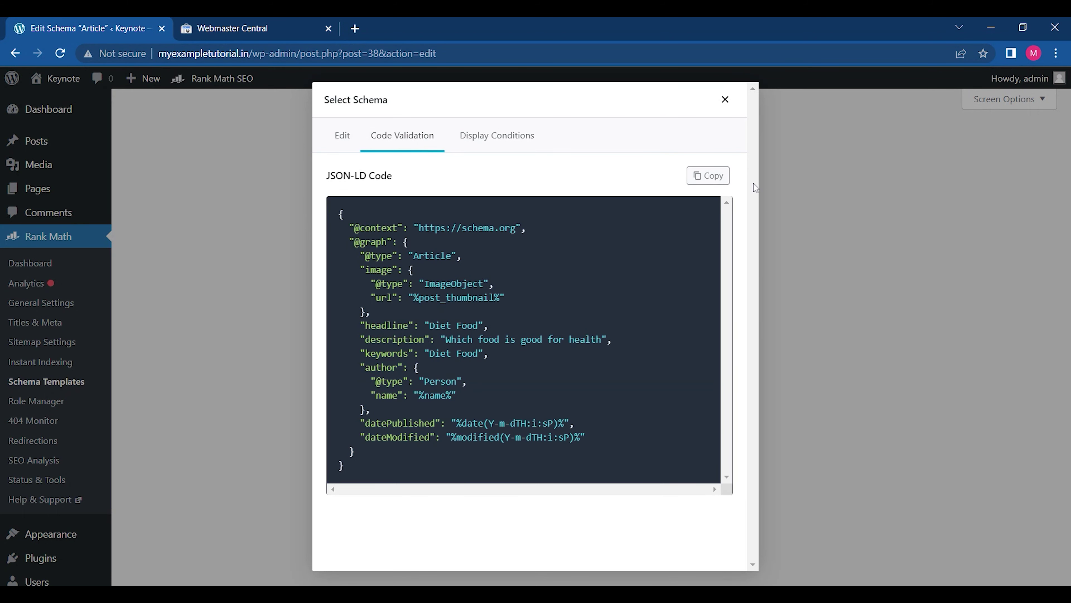
pyautogui.click(707, 177)
pyautogui.click(725, 99)
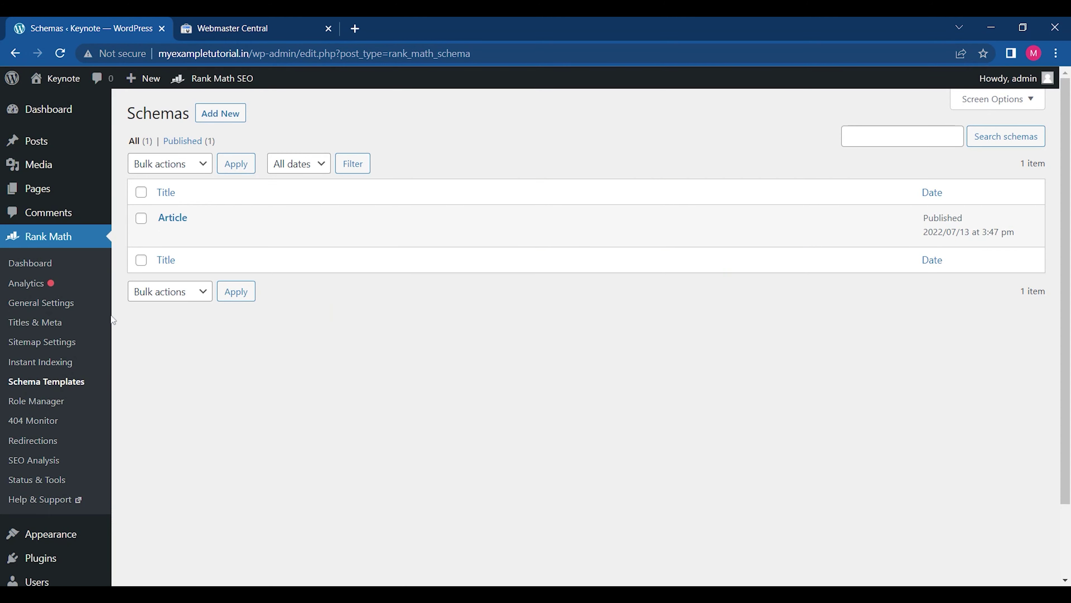
# - Look through the Role Manager, the 404 Monitor log and the 404 Monitor settings
pyautogui.click(44, 408)
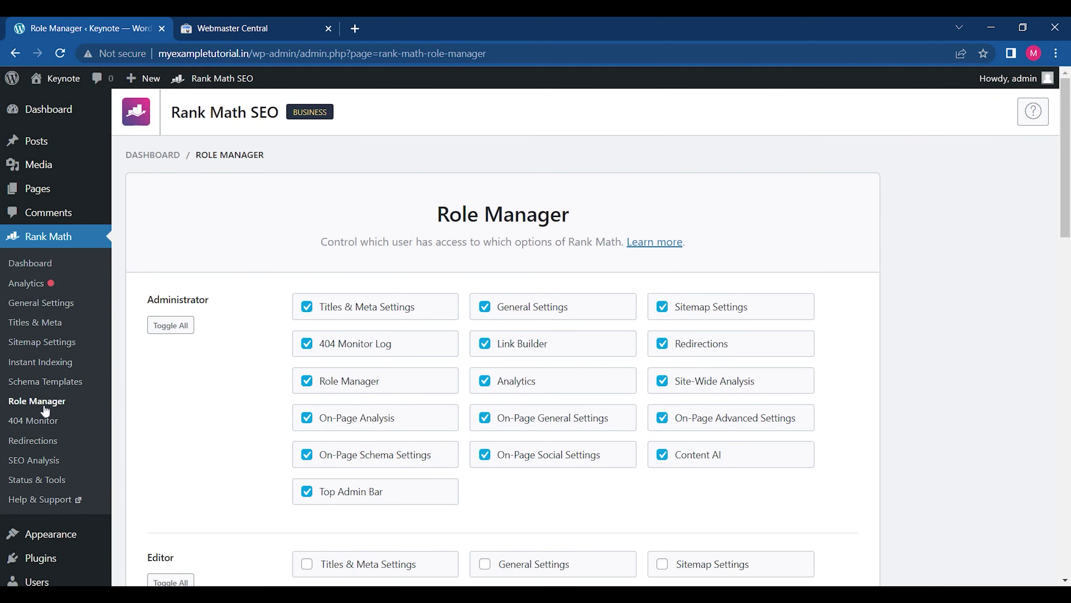
pyautogui.click(45, 448)
pyautogui.click(37, 428)
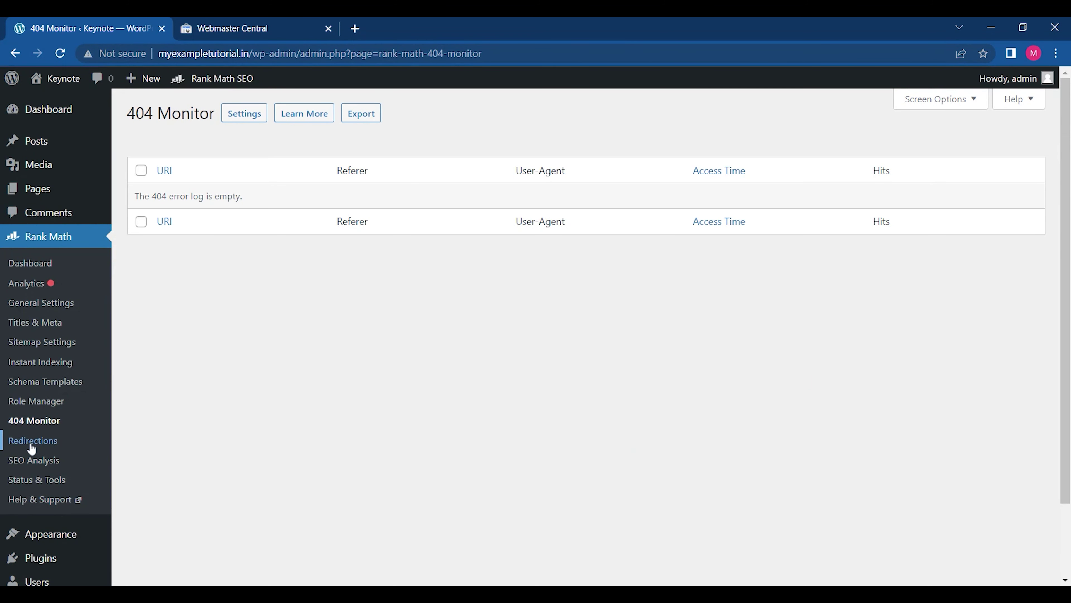
pyautogui.click(252, 119)
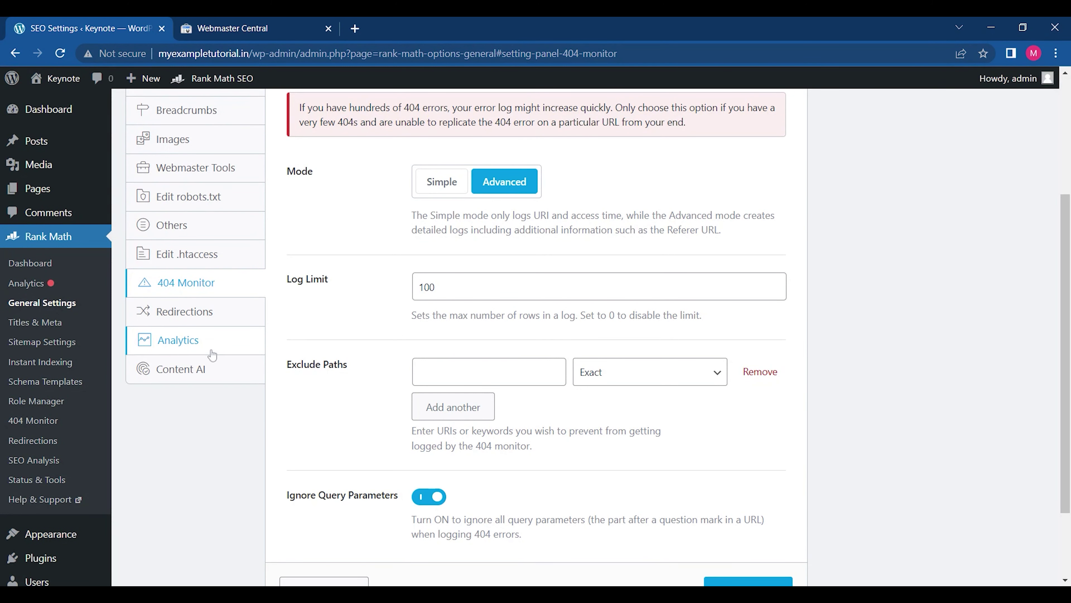
# - Run the site-wide SEO analysis, look through its results, and check the Status & Tools page
pyautogui.click(50, 464)
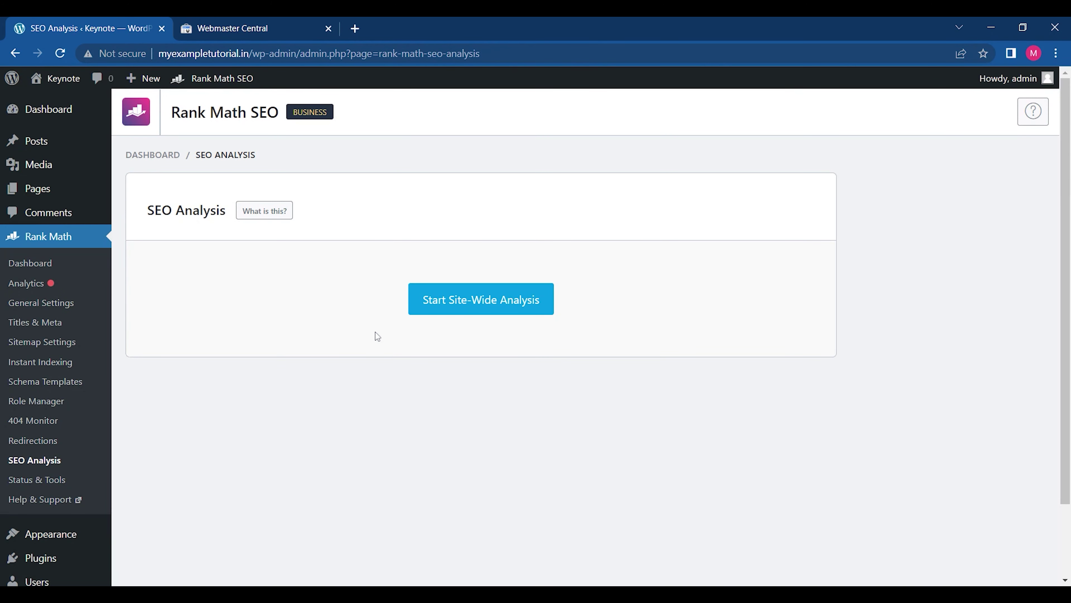
pyautogui.click(479, 304)
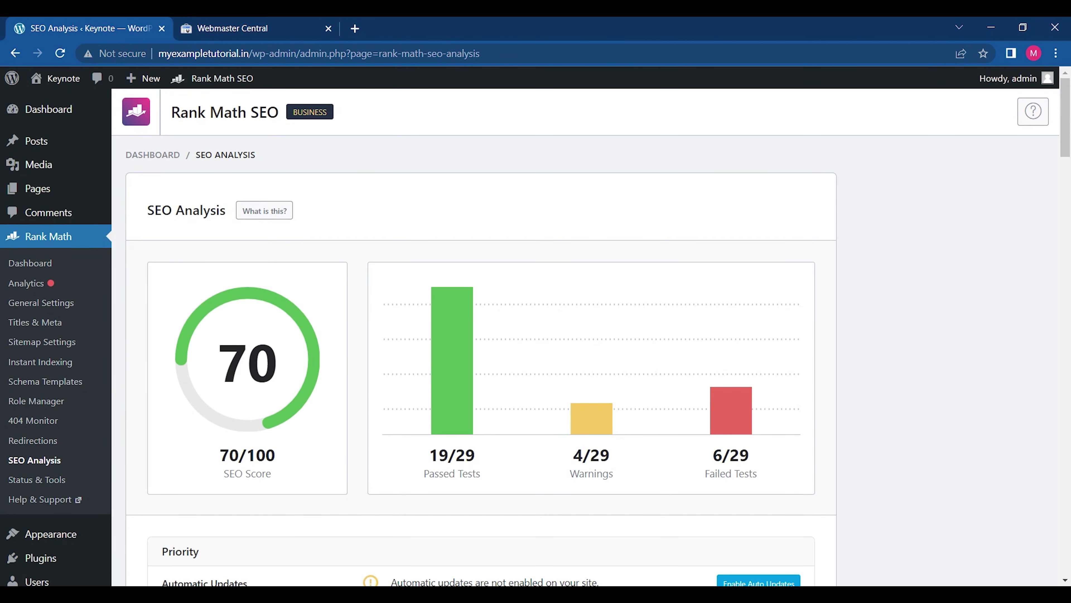
pyautogui.scroll(-6, 1049, 194)
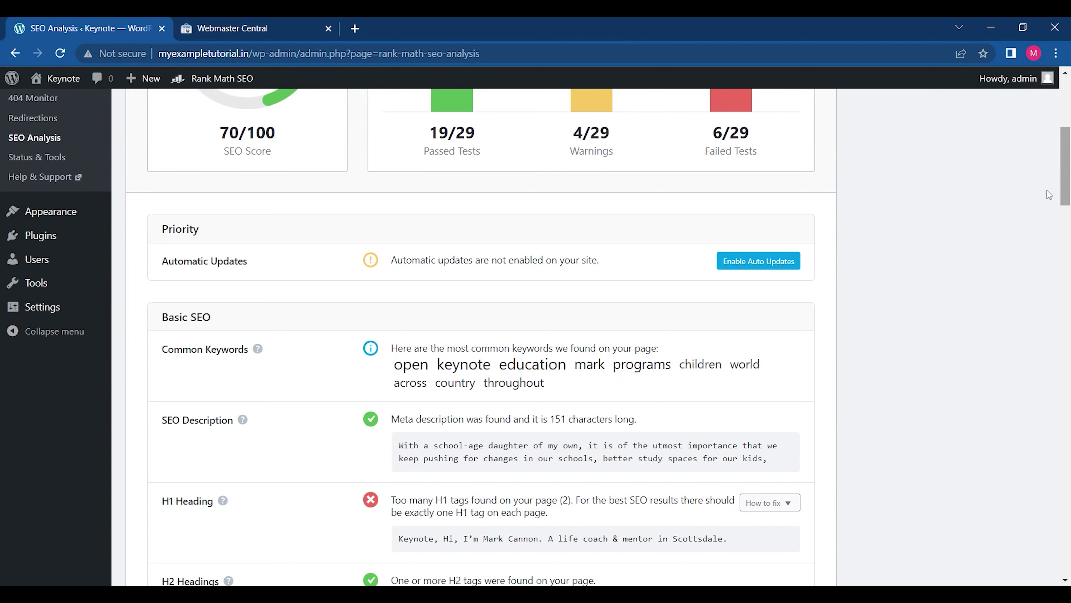
pyautogui.click(46, 164)
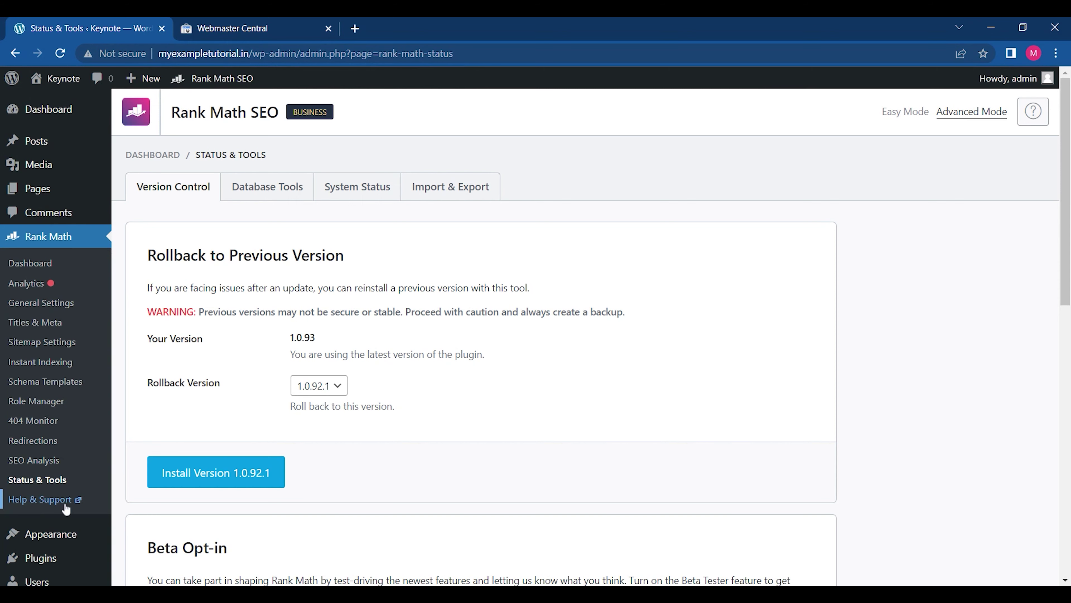
pyautogui.moveTo(1065, 191)
pyautogui.mouseDown()
pyautogui.moveTo(1066, 292)
pyautogui.moveTo(1068, 191)
pyautogui.mouseUp()
# - Create a new post titled "Why Digital Marketing is Helpful" and publish it
pyautogui.click(36, 141)
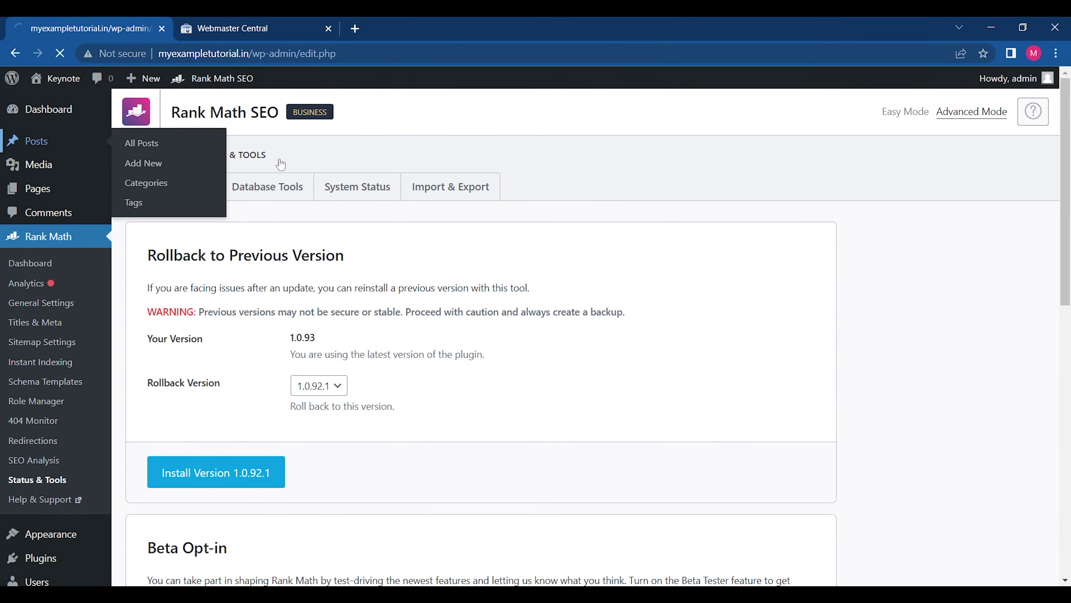
pyautogui.click(210, 121)
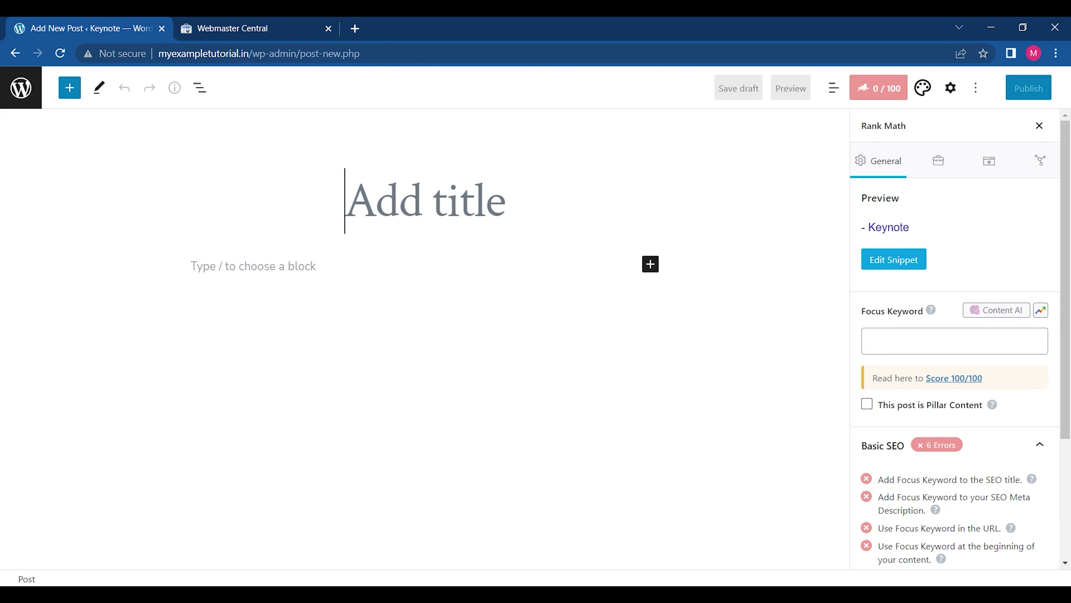
pyautogui.write('Why ')
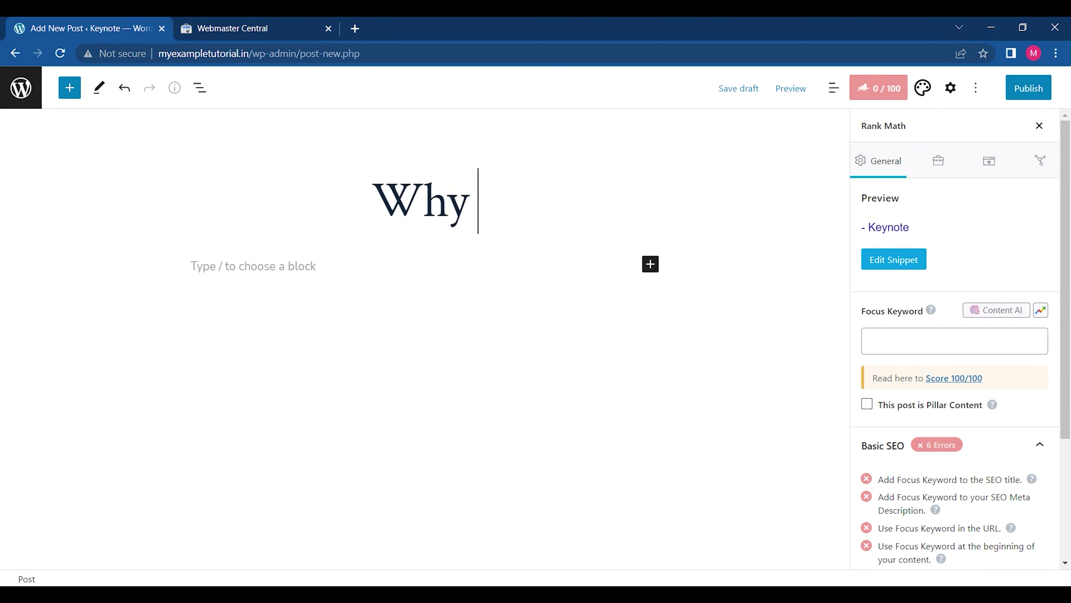
pyautogui.write('Digital Ma')
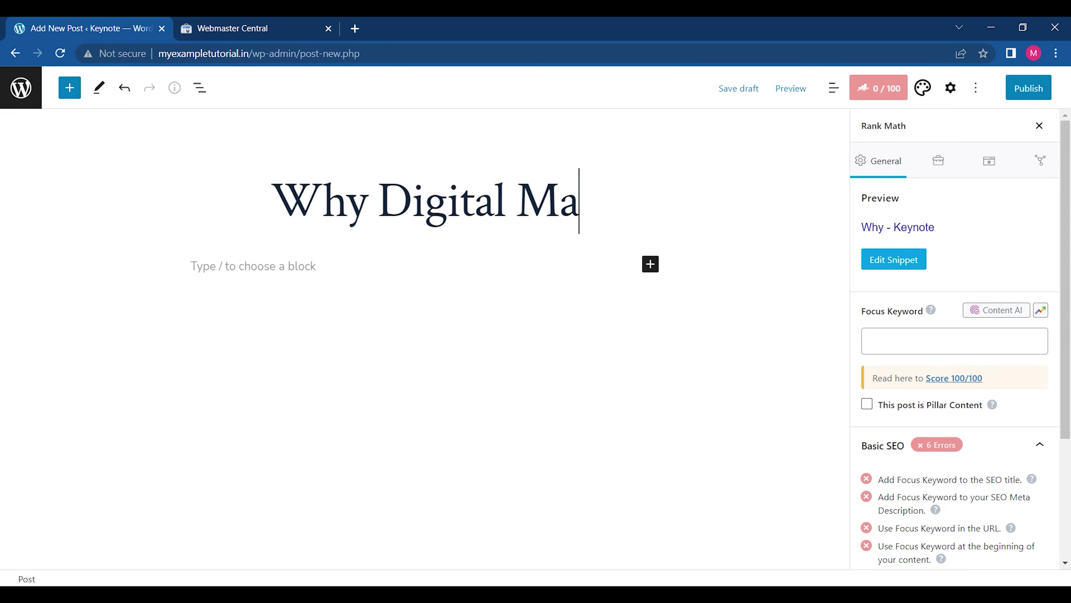
pyautogui.write('rketing s')
pyautogui.press('BackSpace')
pyautogui.press('BackSpace')
pyautogui.write('u')
pyautogui.press('BackSpace')
pyautogui.write('os')
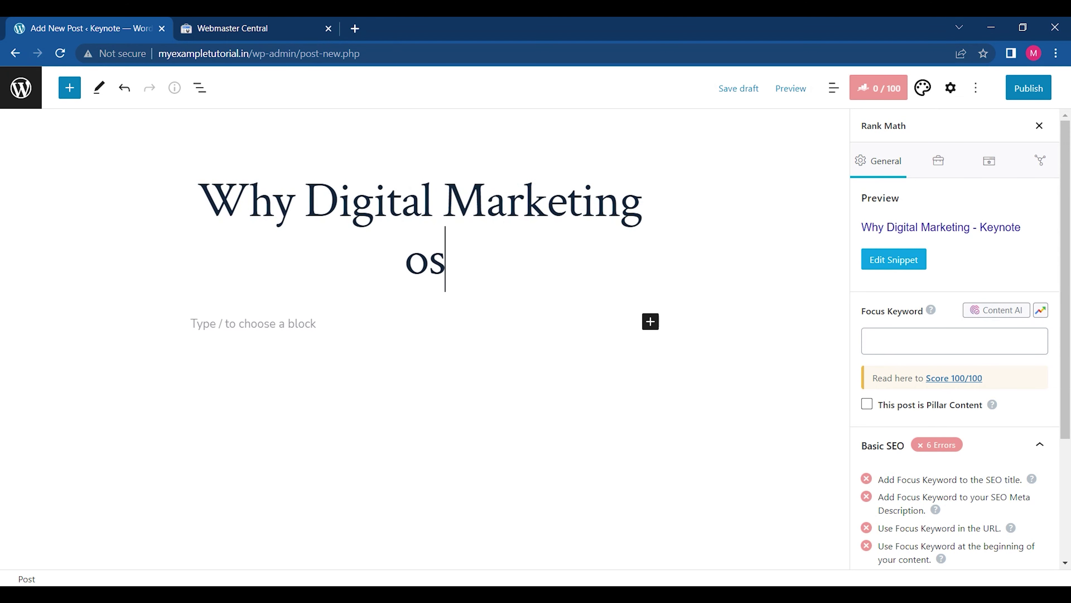
pyautogui.press('BackSpace')
pyautogui.press('BackSpace')
pyautogui.press('BackSpace')
pyautogui.write('is')
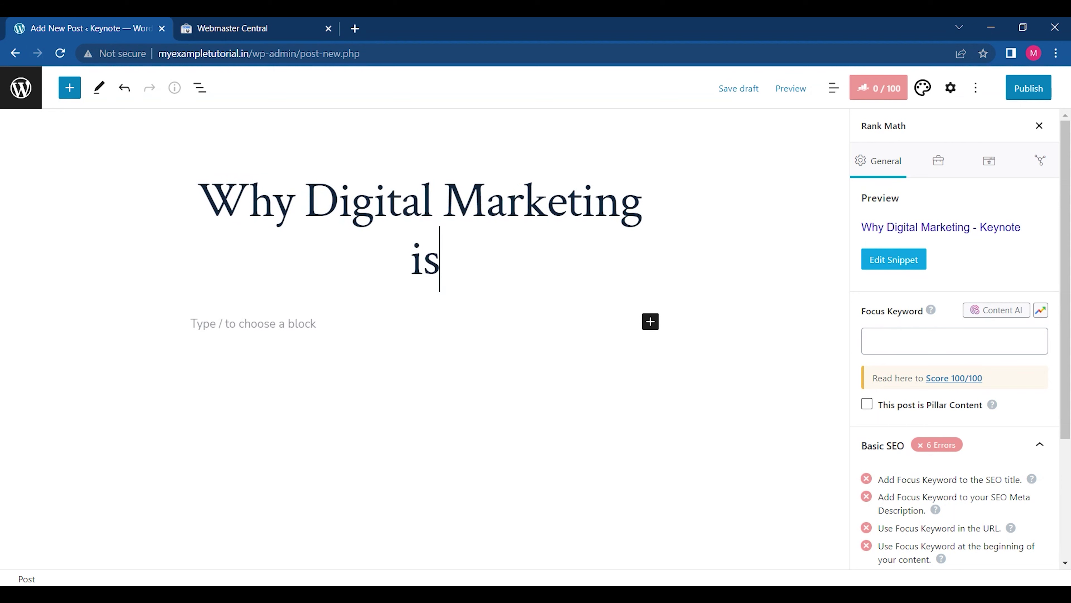
pyautogui.write(' Helpful')
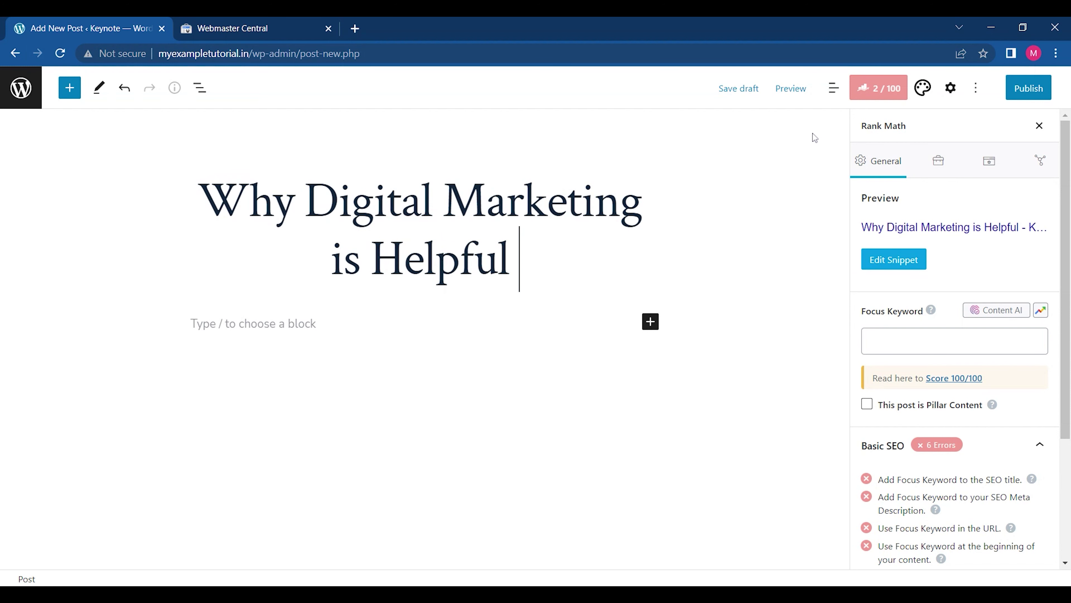
pyautogui.click(1023, 91)
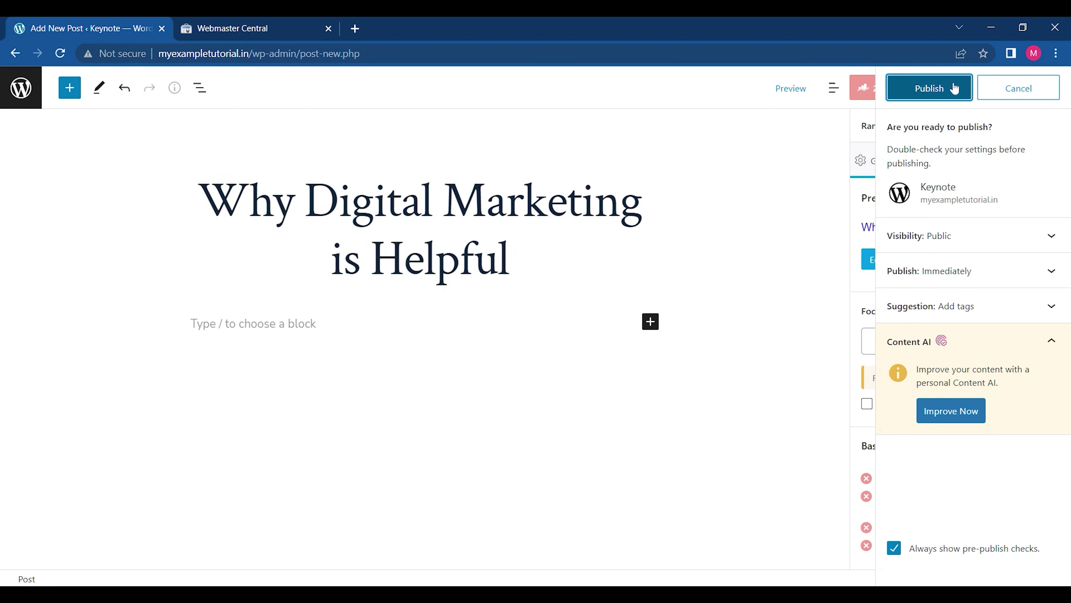
pyautogui.click(953, 89)
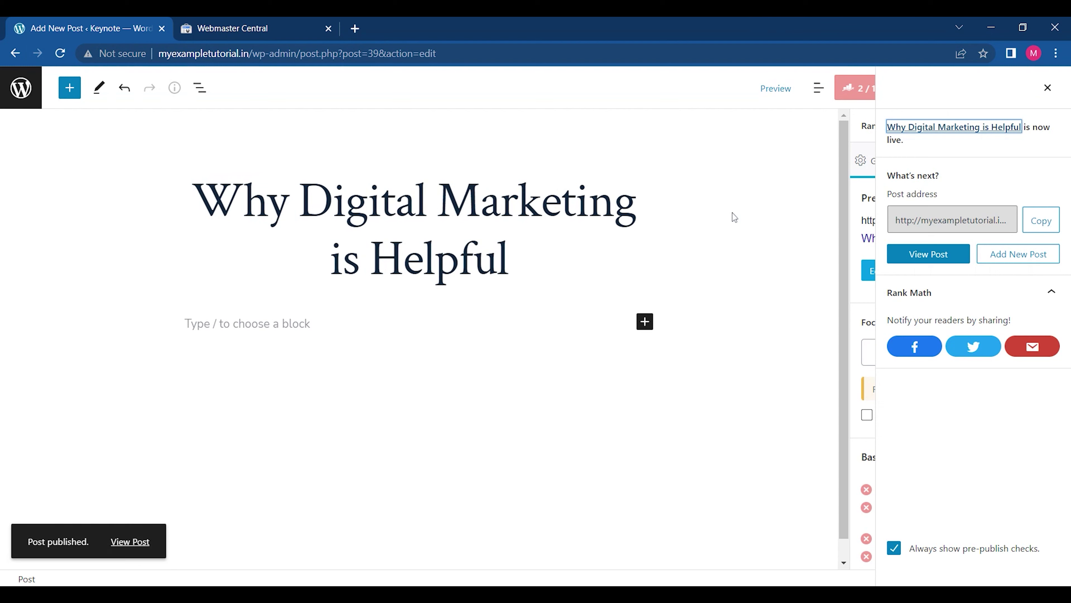
# - Add a paragraph block reading "Every one want to grow ib their indusrty. So, Digital marketing is very useful to promote."
pyautogui.click(649, 322)
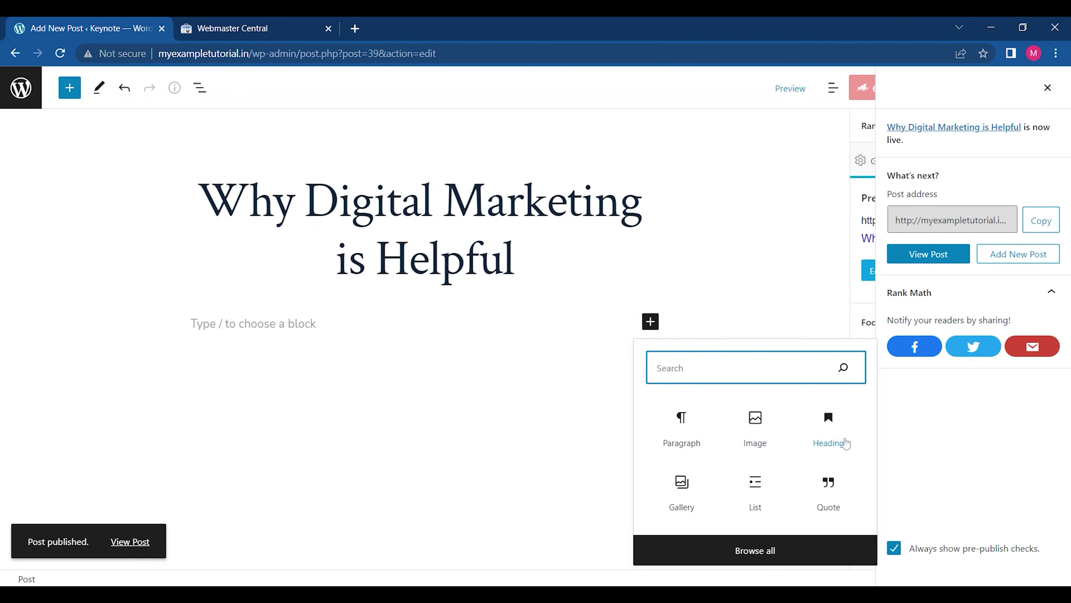
pyautogui.write('text')
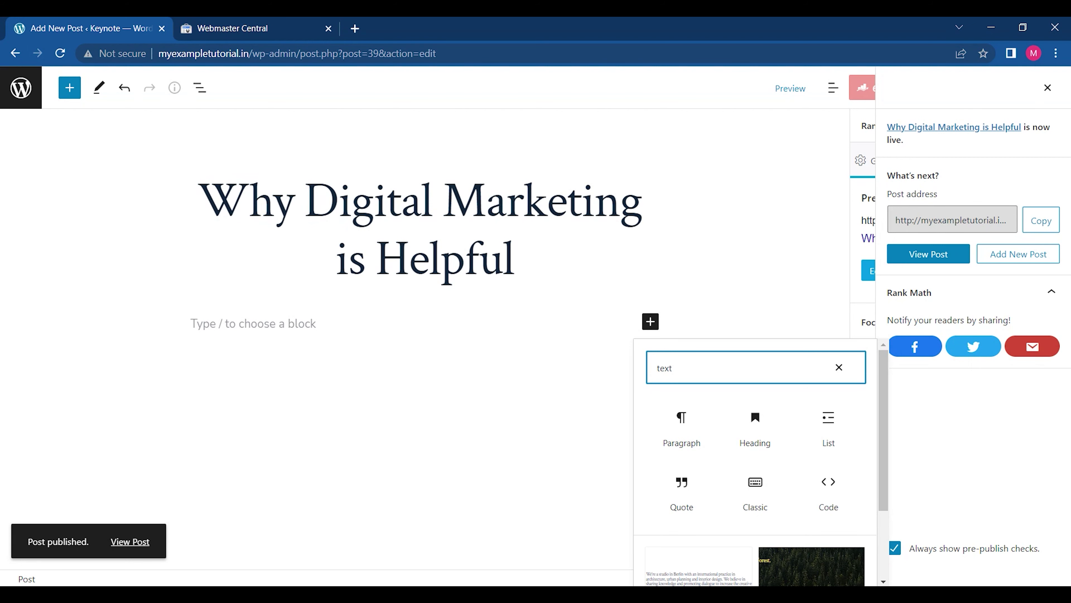
pyautogui.click(703, 435)
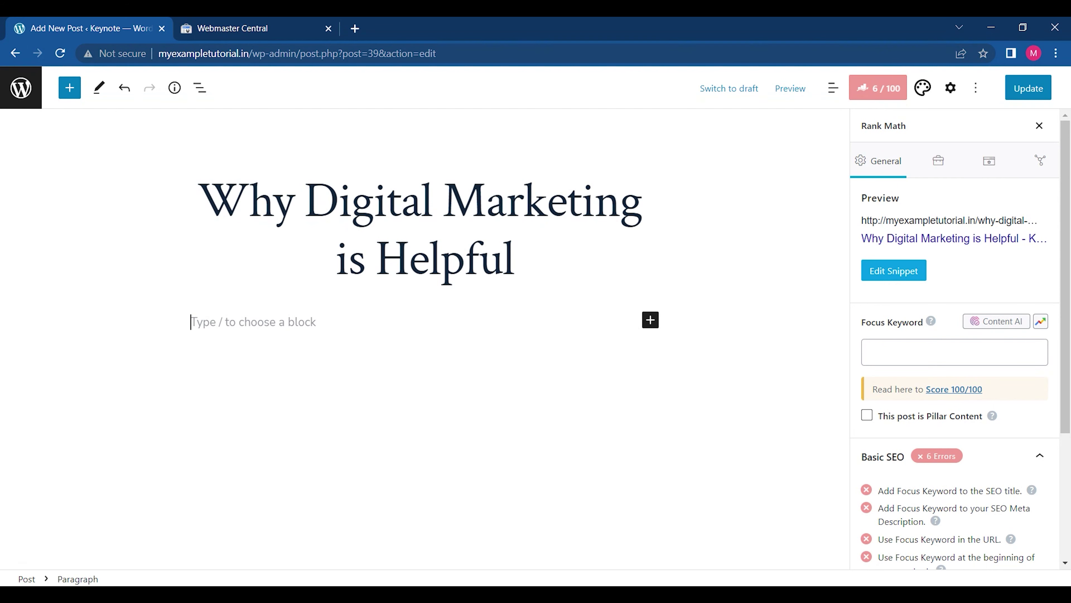
pyautogui.write('Dogot')
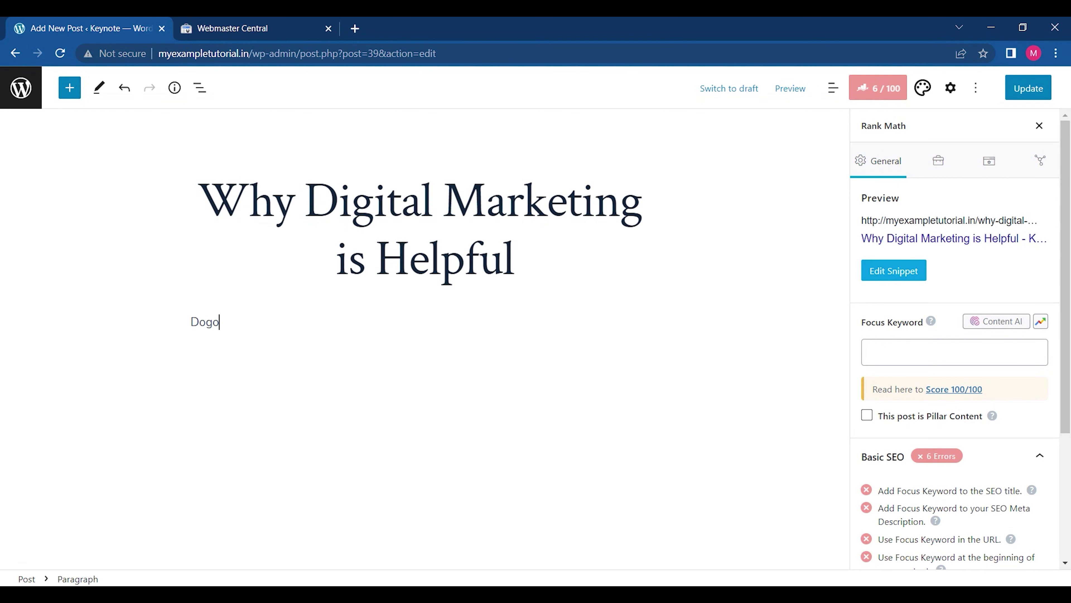
pyautogui.press('BackSpace')
pyautogui.press('BackSpace')
pyautogui.press('BackSpace')
pyautogui.press('BackSpace')
pyautogui.write('Every one want to grow ib their in')
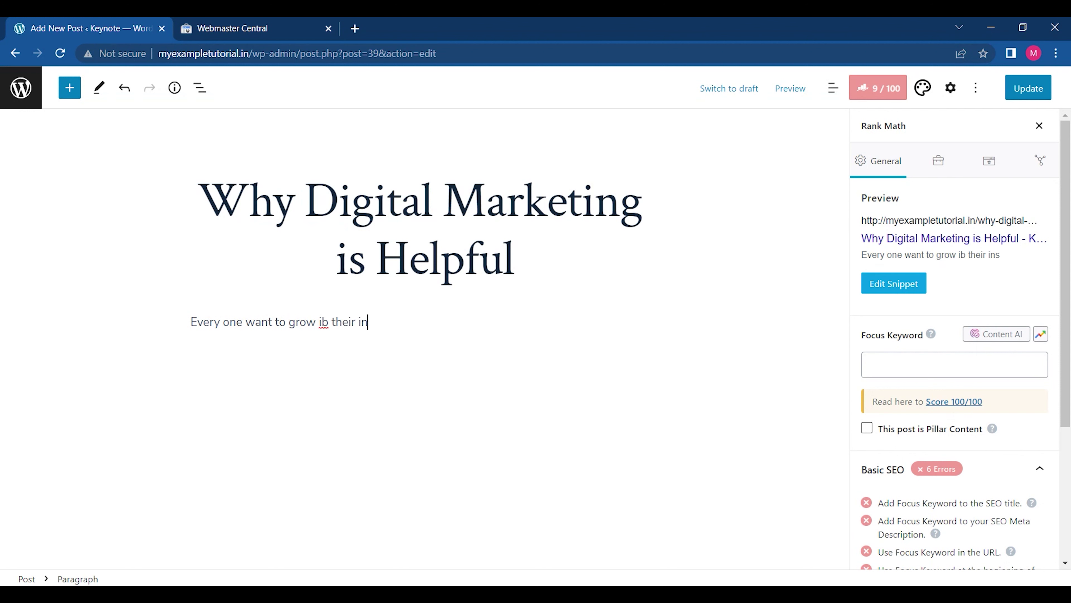
pyautogui.write('susrty. So, Digital marketing is')
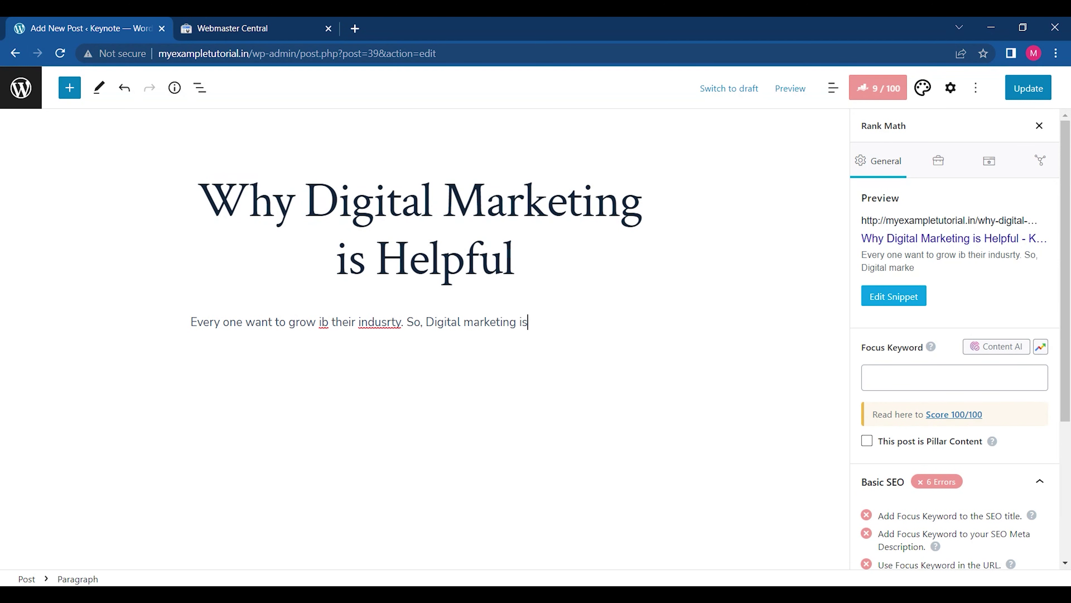
pyautogui.write(' very useful to prote')
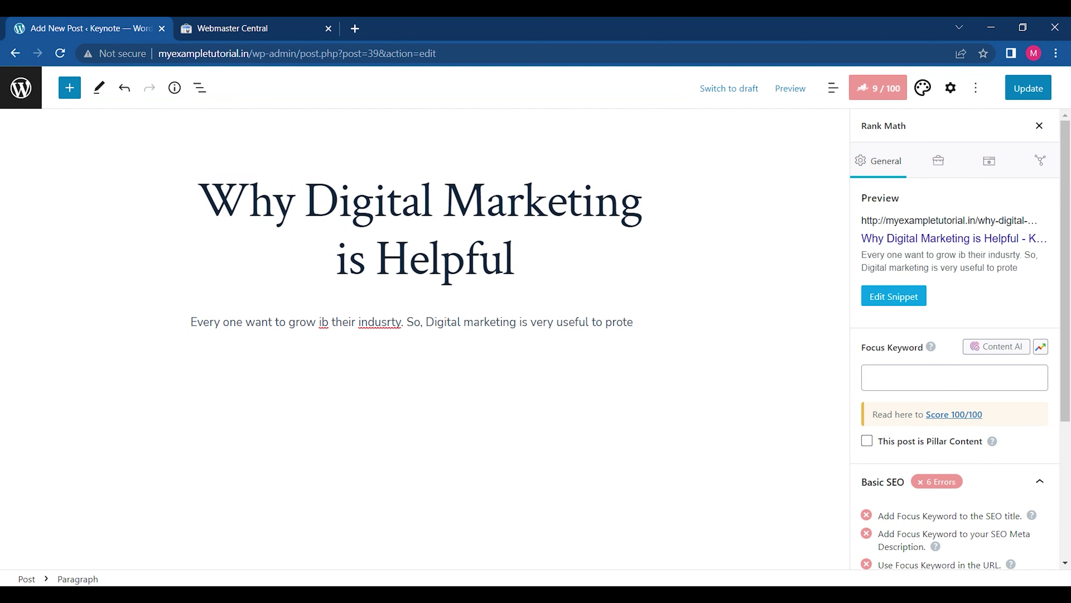
pyautogui.press('BackSpace')
pyautogui.write('mote.')
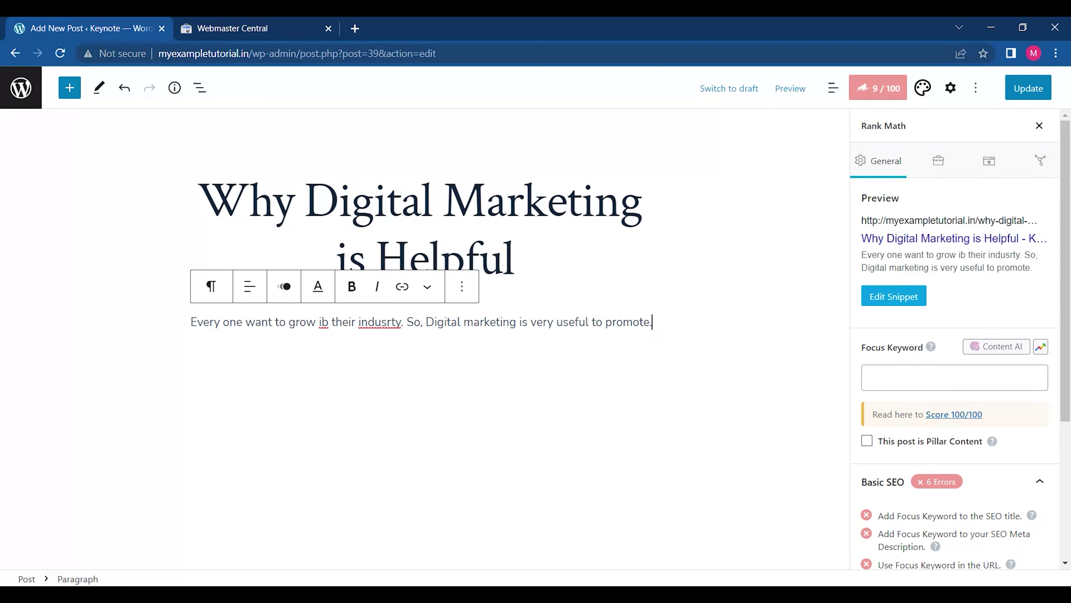
# - Correct the two misspelled words in the paragraph to "is" and "industry", and update the published post
pyautogui.doubleClick(324, 324)
pyautogui.press('Escape')
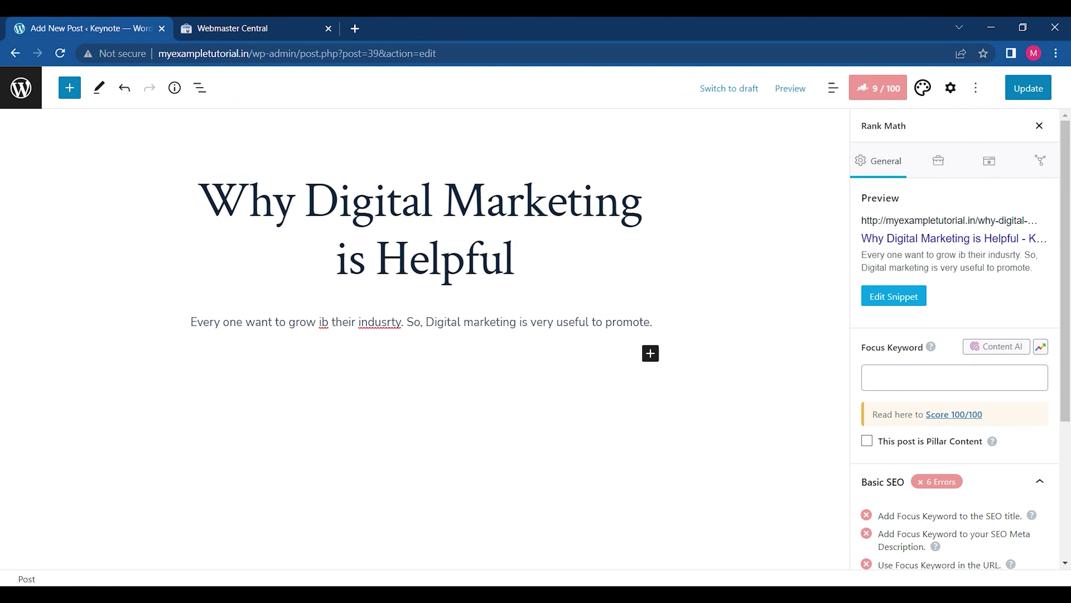
pyautogui.click(328, 322)
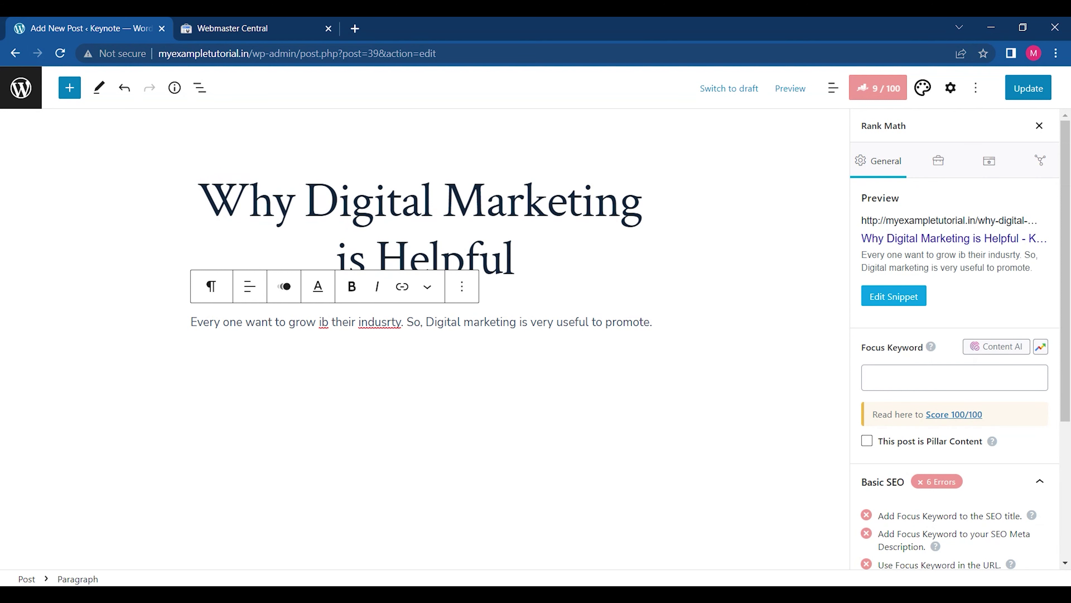
pyautogui.press('BackSpace')
pyautogui.write('s')
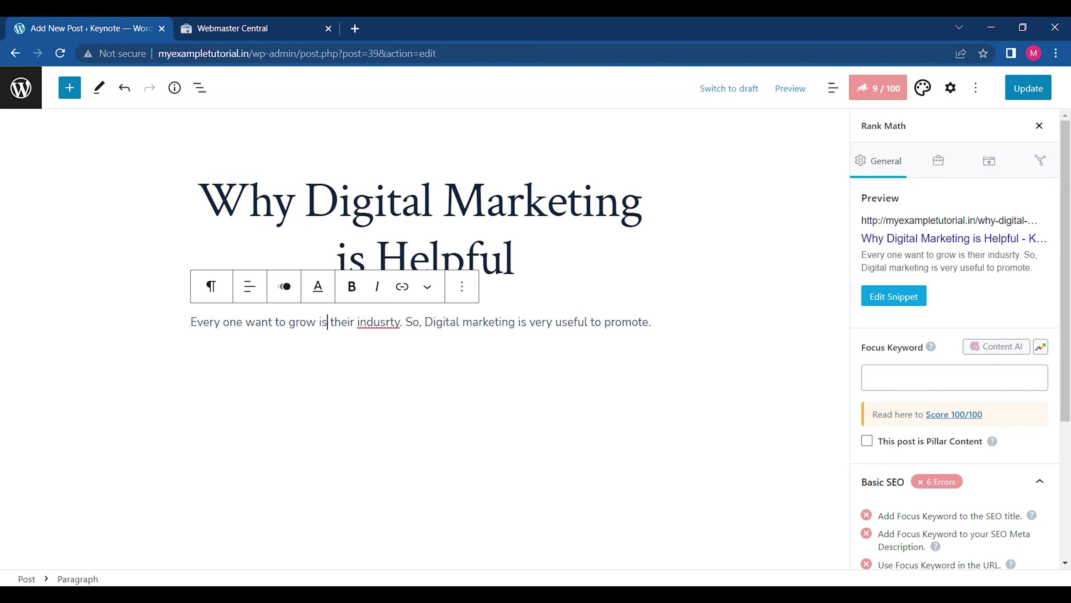
pyautogui.doubleClick(385, 328)
pyautogui.write('industry')
pyautogui.click(678, 342)
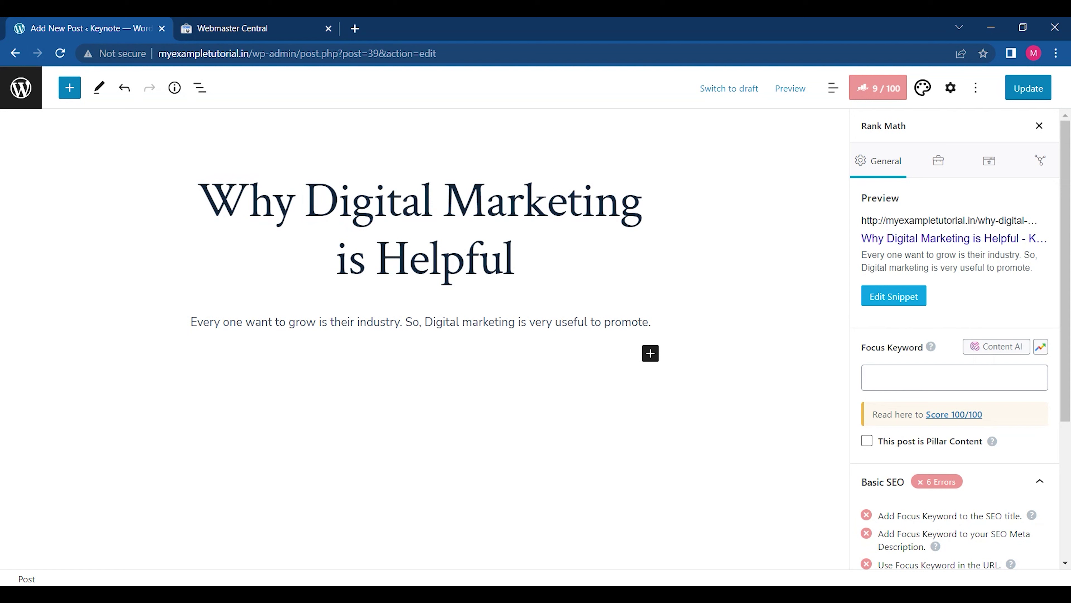
pyautogui.click(651, 322)
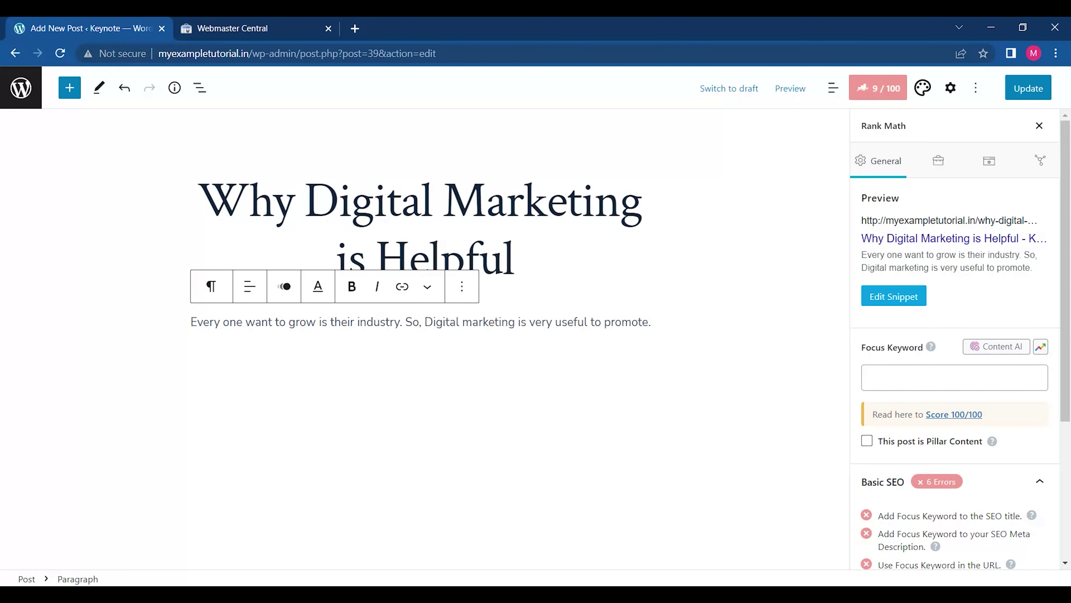
pyautogui.click(1038, 87)
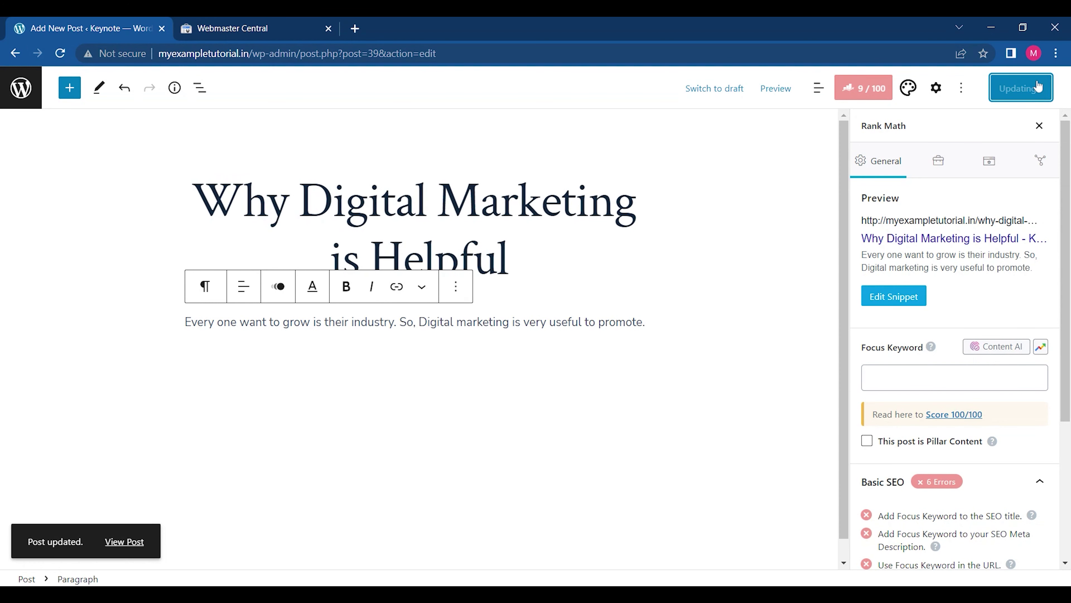
# - Look through the post's Rank Math checks, the site design styles and the paragraph block's text colour settings
pyautogui.scroll(-5, 1068, 202)
pyautogui.scroll(5, 1068, 201)
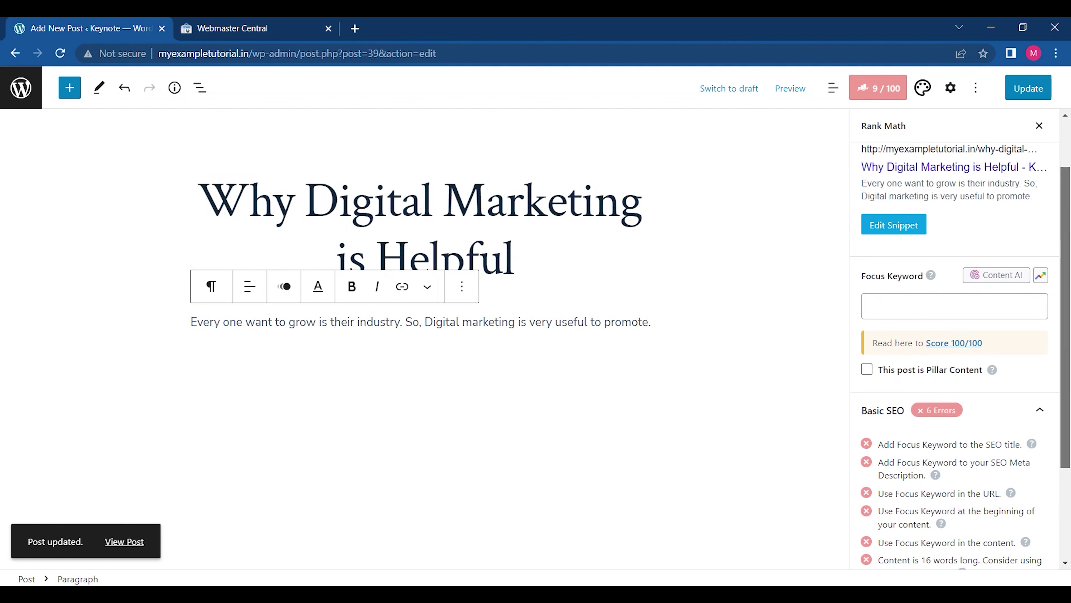
pyautogui.click(899, 91)
pyautogui.click(898, 91)
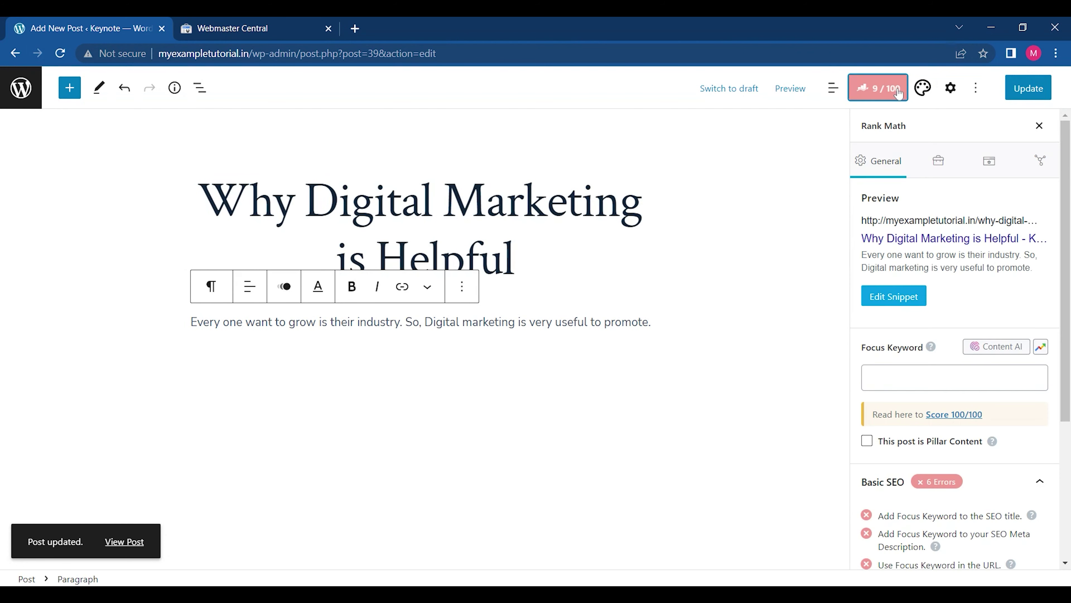
pyautogui.click(914, 92)
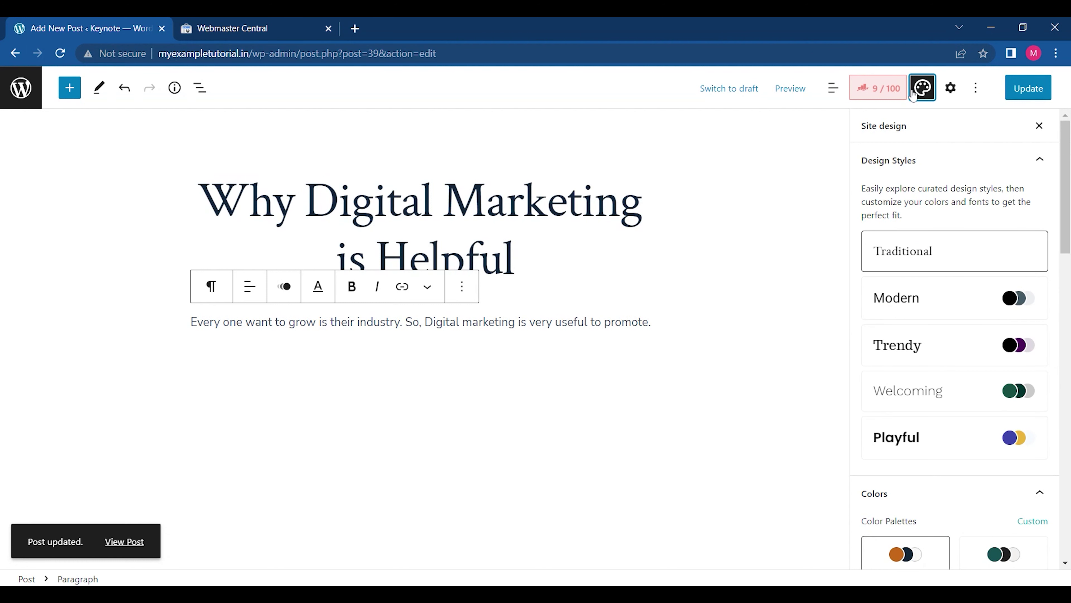
pyautogui.click(949, 88)
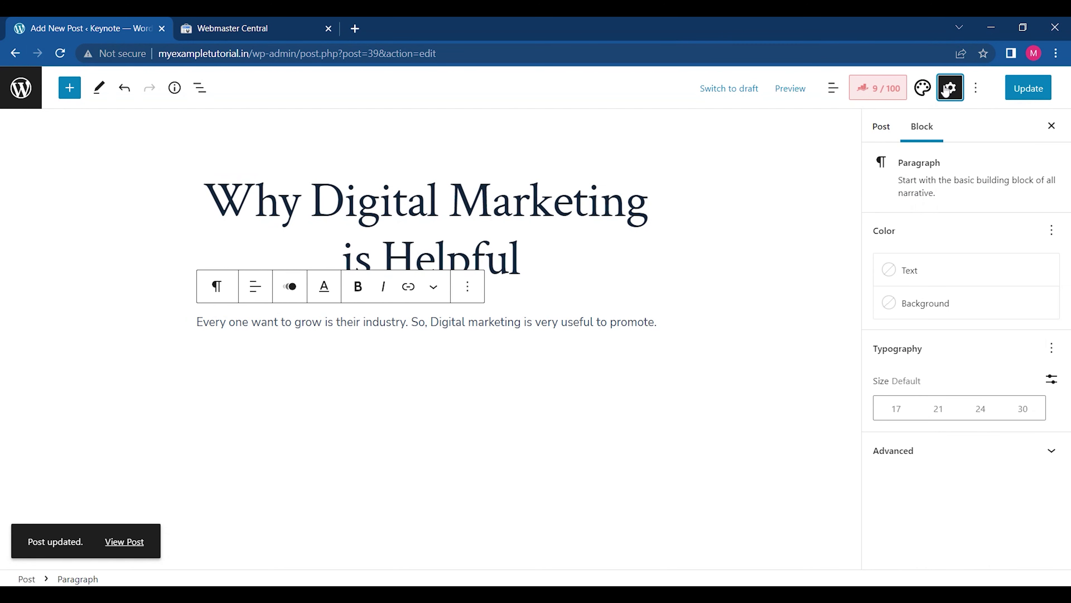
pyautogui.click(909, 271)
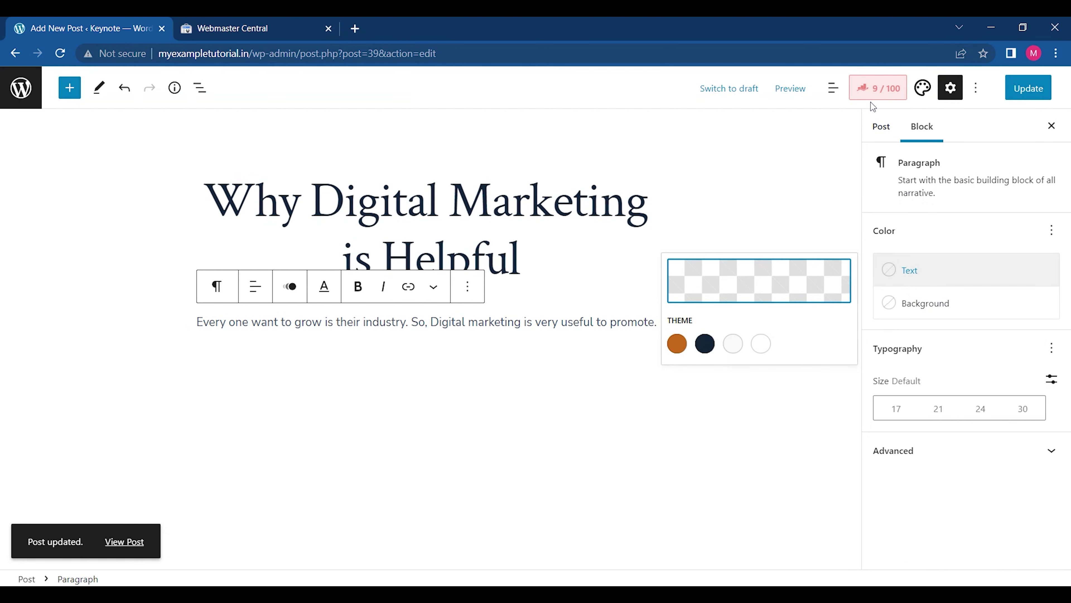
pyautogui.click(872, 89)
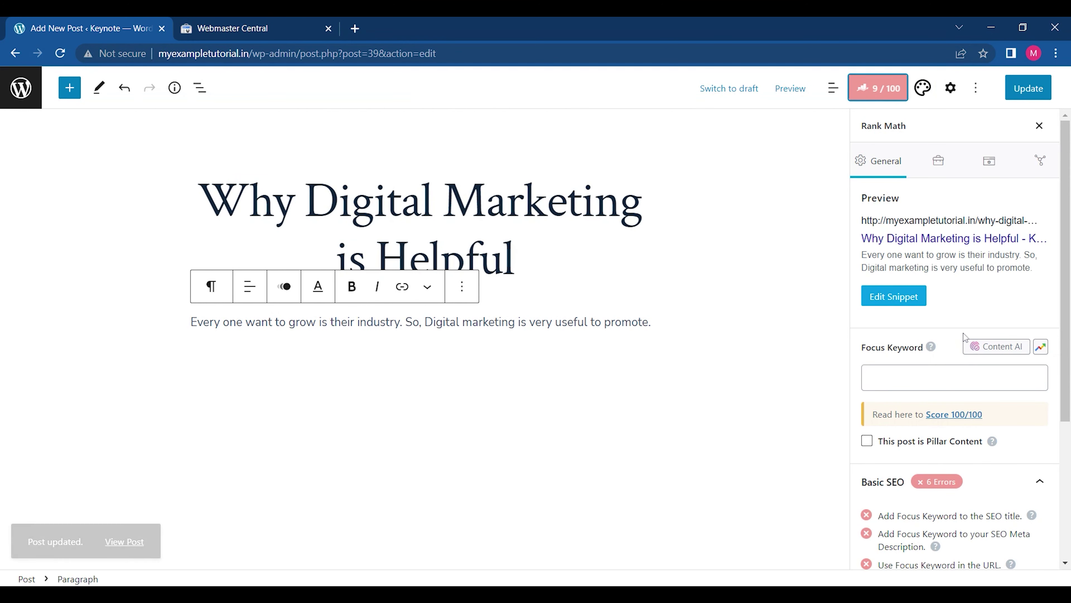
# - Refresh the Content AI credits and research the focus keyword "Digital MArketing", returning to the general Rank Math checks
pyautogui.click(997, 346)
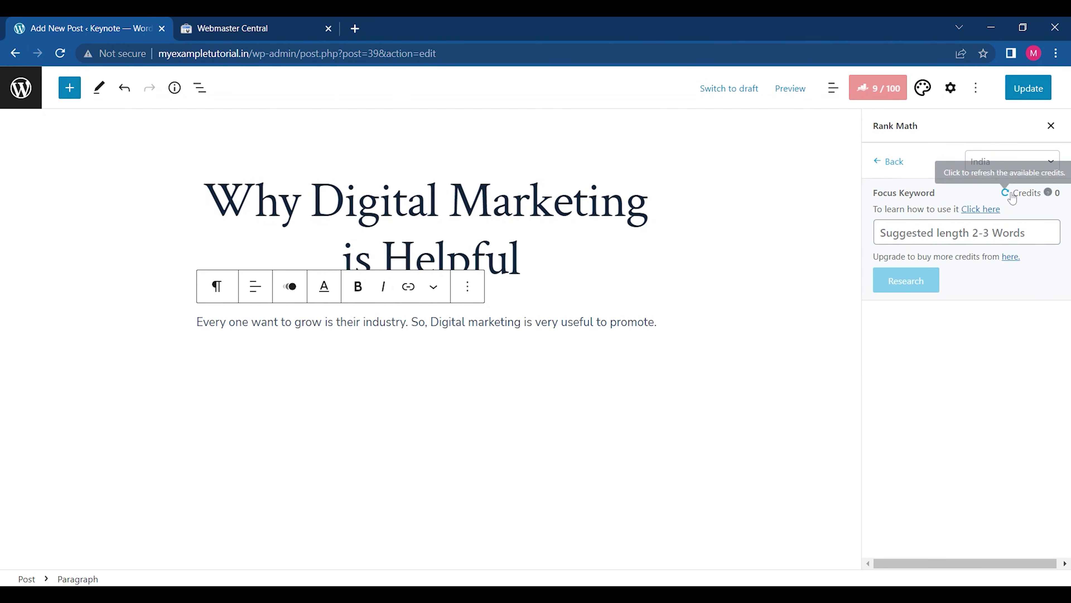
pyautogui.click(1010, 193)
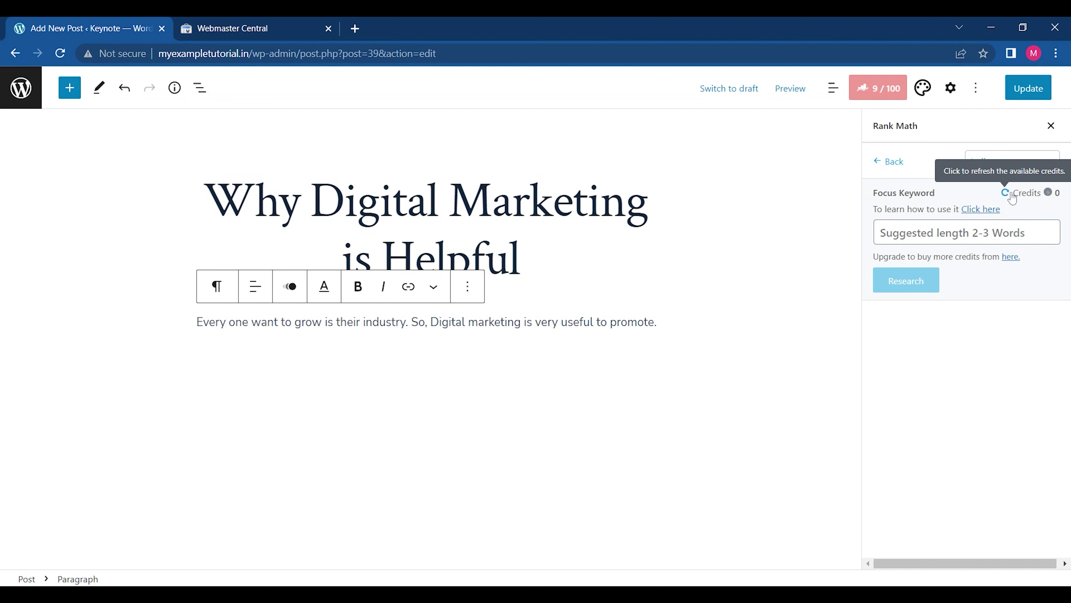
pyautogui.click(966, 232)
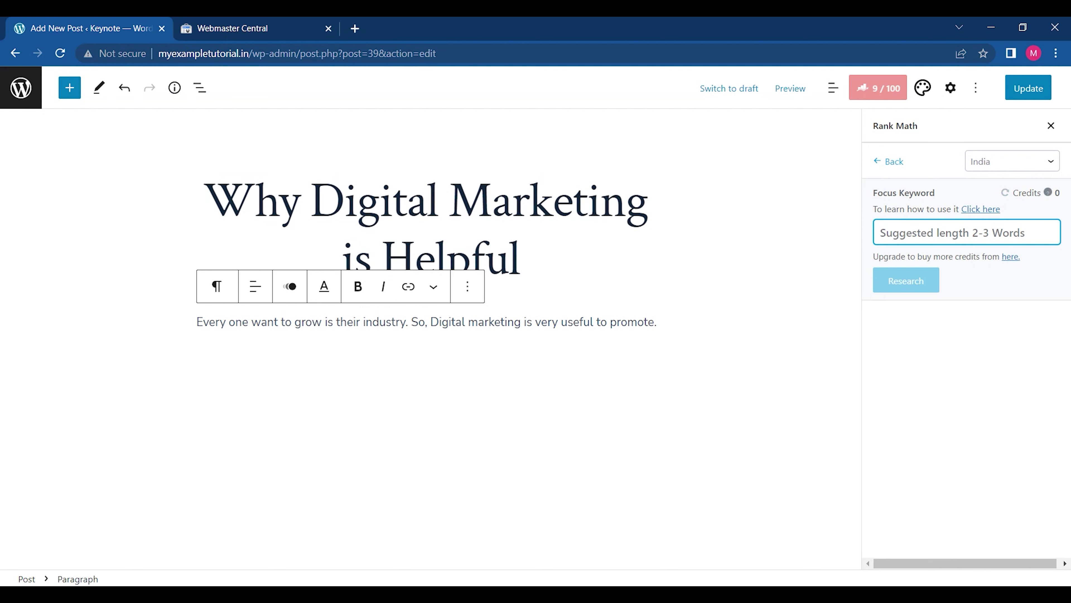
pyautogui.write('Digital')
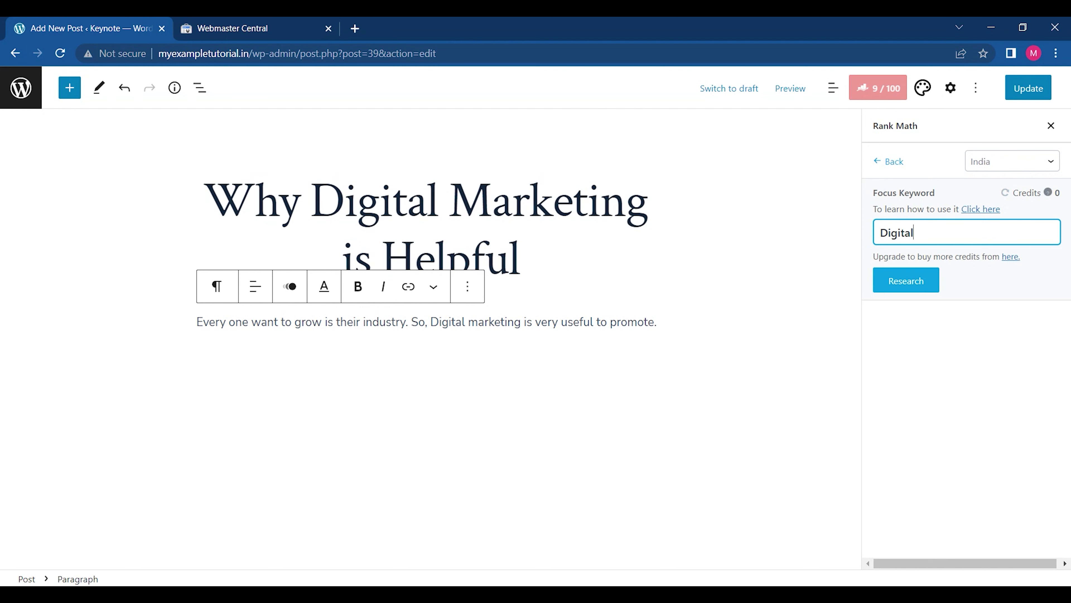
pyautogui.write(' MArketing')
pyautogui.click(919, 283)
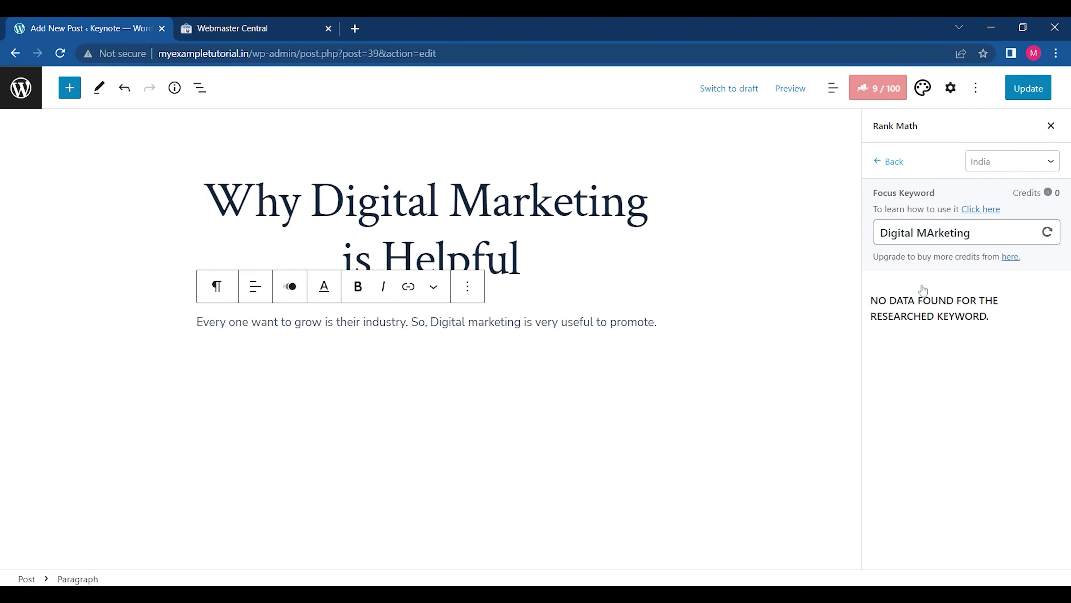
pyautogui.click(890, 169)
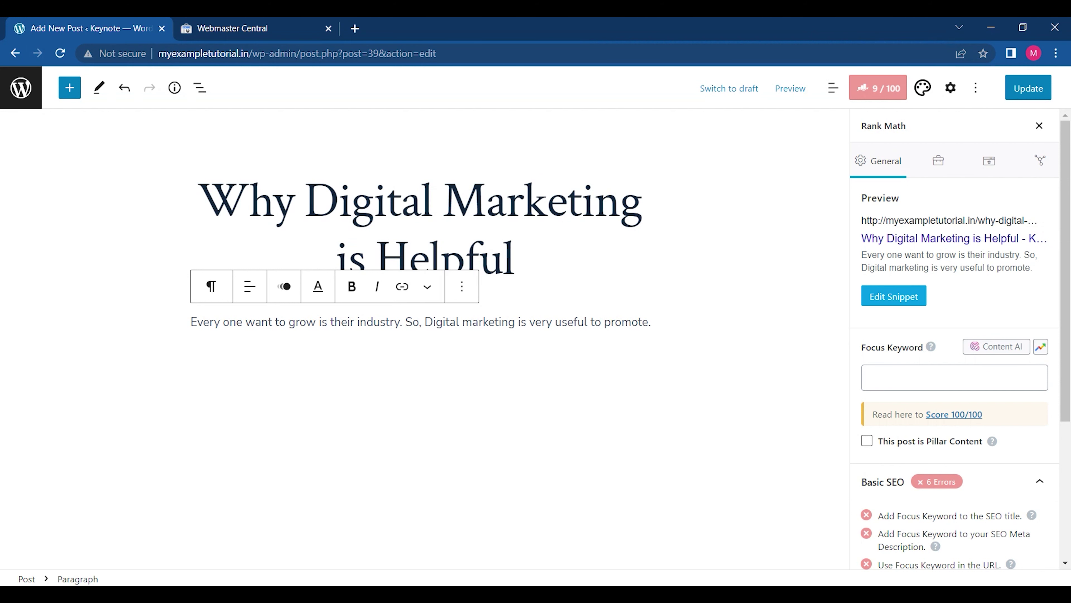
# - Look through the post's advanced robots settings and the Schema Generator's templates and import options
pyautogui.click(941, 163)
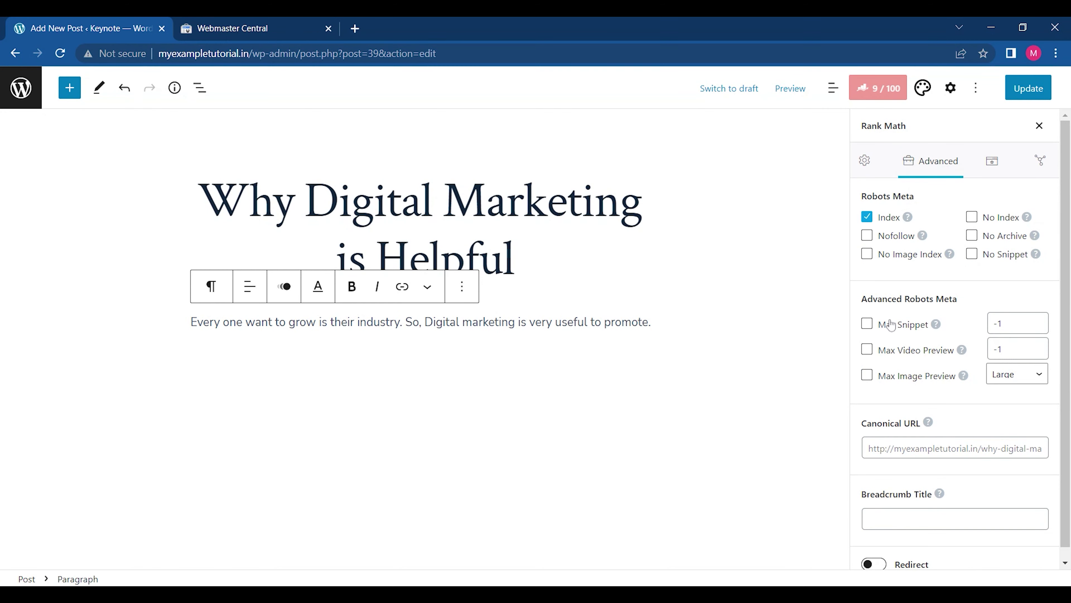
pyautogui.scroll(-1, 1004, 304)
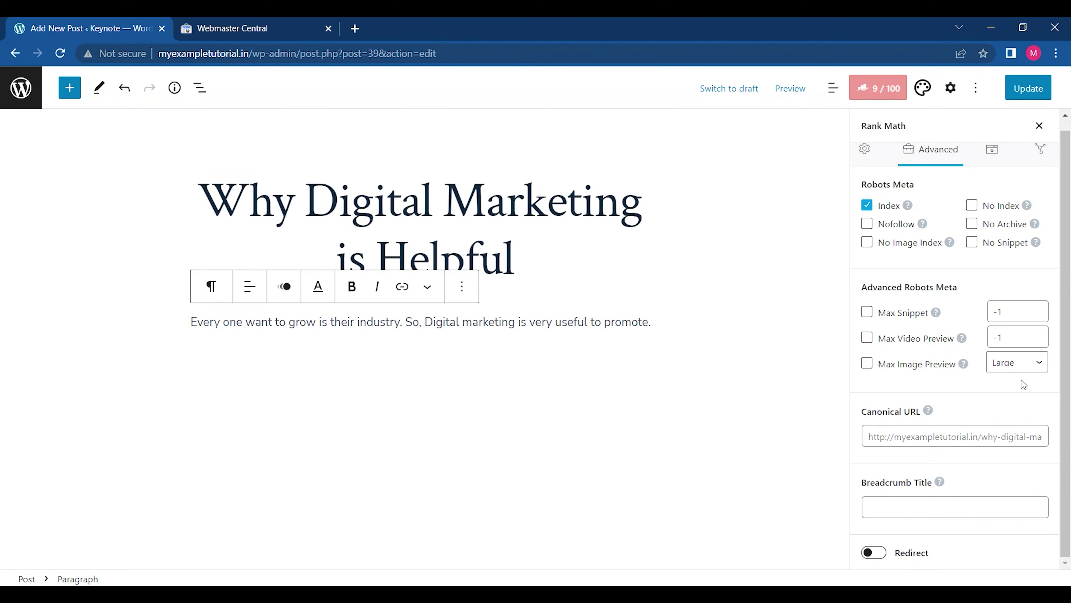
pyautogui.click(1018, 366)
pyautogui.click(952, 389)
pyautogui.click(993, 167)
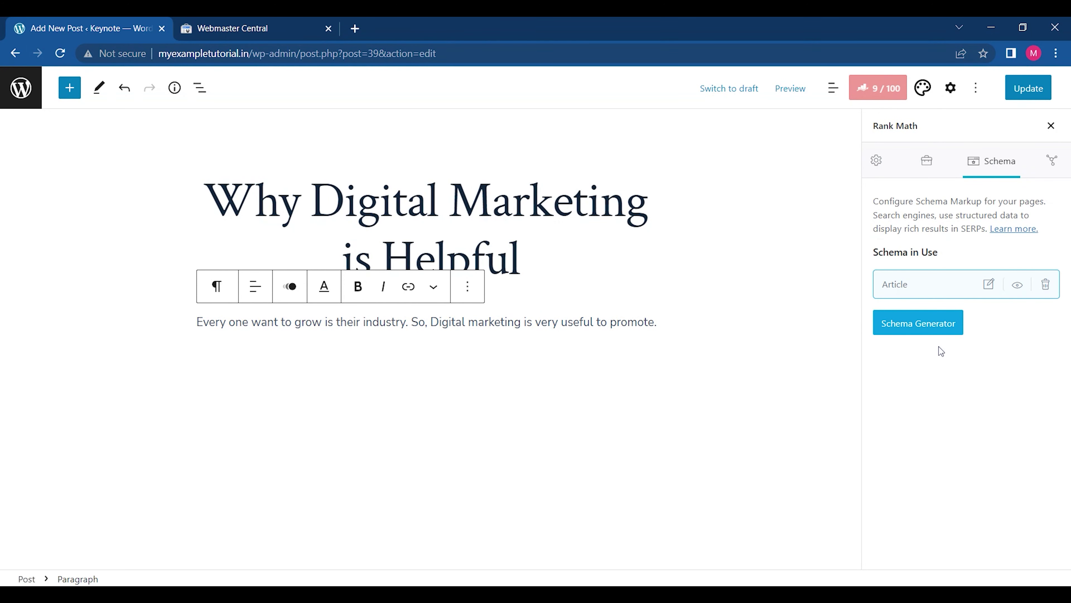
pyautogui.click(912, 328)
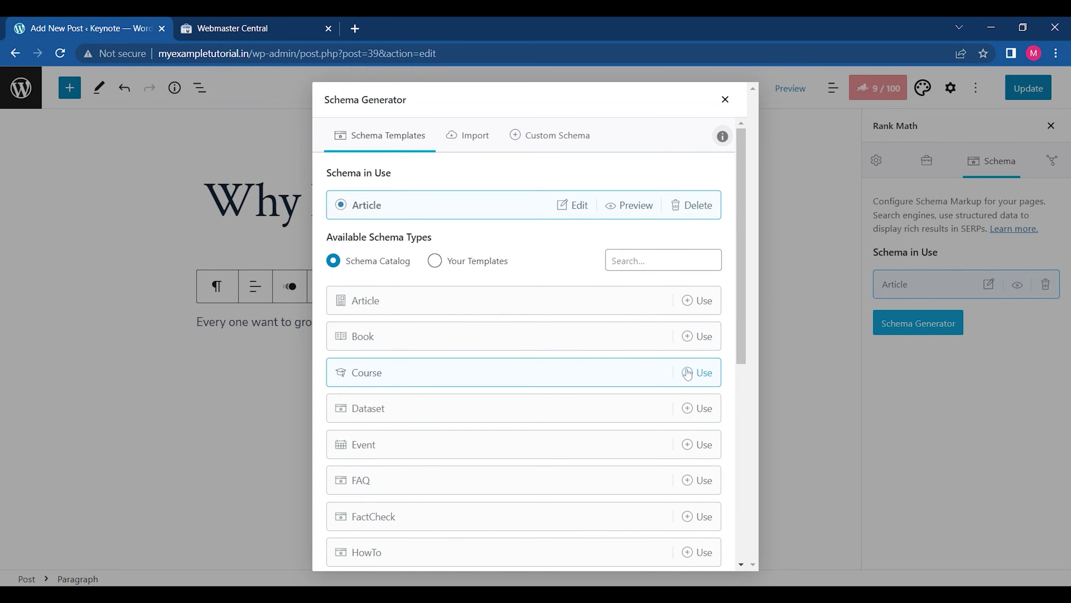
pyautogui.moveTo(745, 308); pyautogui.dragTo(737, 283)
pyautogui.click(487, 146)
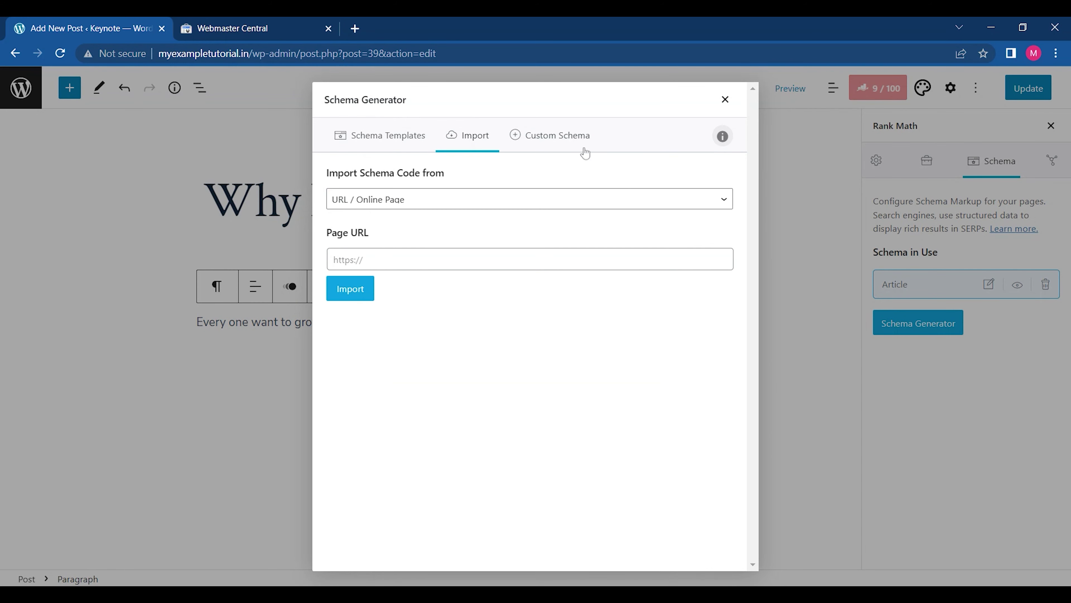
pyautogui.click(727, 101)
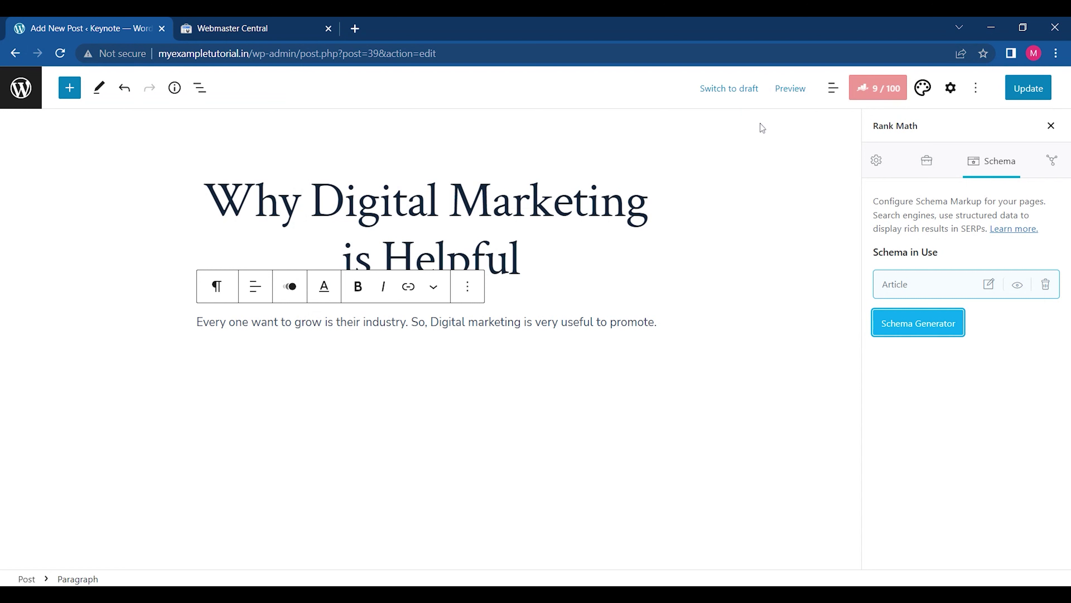
# - Search the block library below the paragraph for "short" and close it without adding a block
pyautogui.click(668, 317)
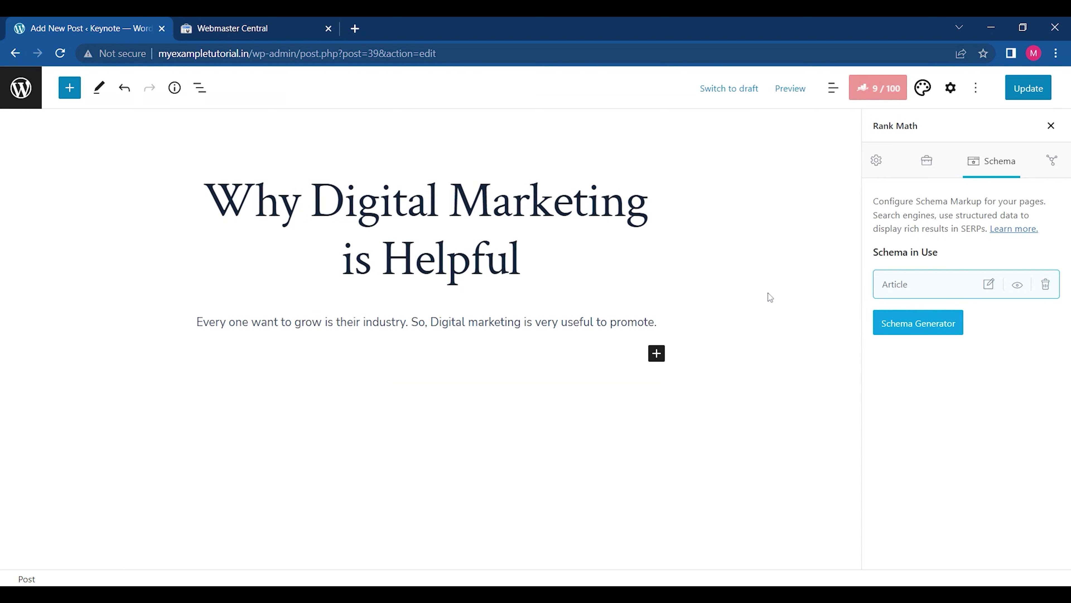
pyautogui.click(657, 354)
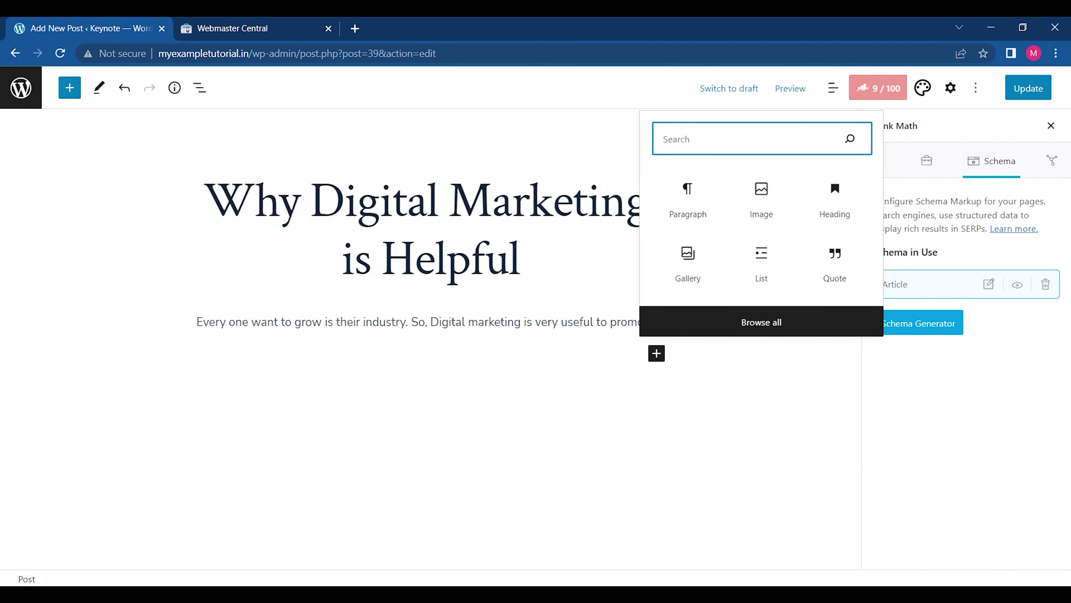
pyautogui.write('text')
pyautogui.press('BackSpace')
pyautogui.press('BackSpace')
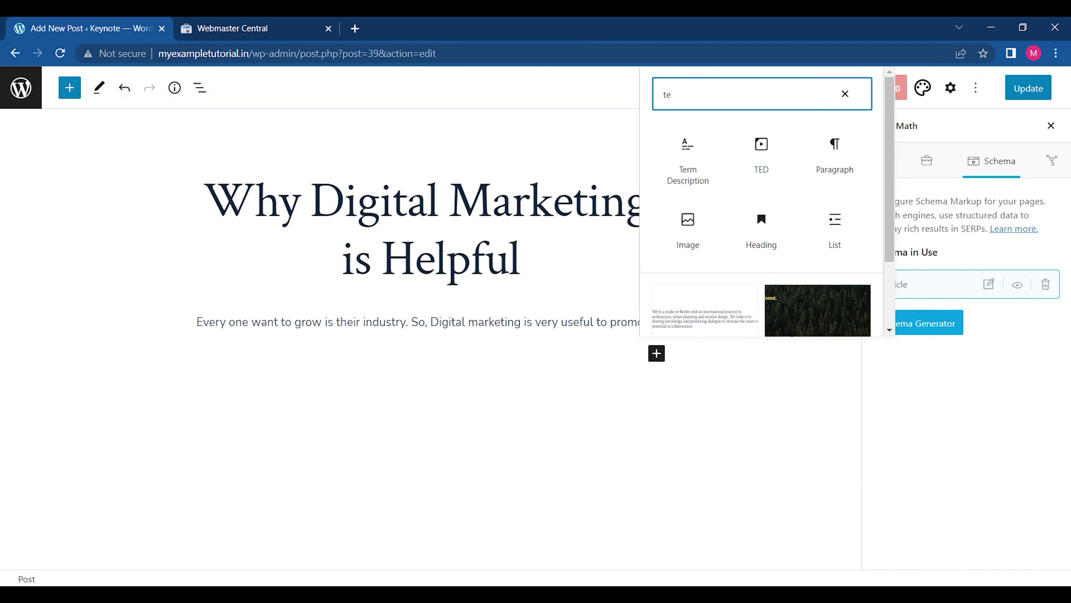
pyautogui.press('BackSpace')
pyautogui.press('BackSpace')
pyautogui.write('short')
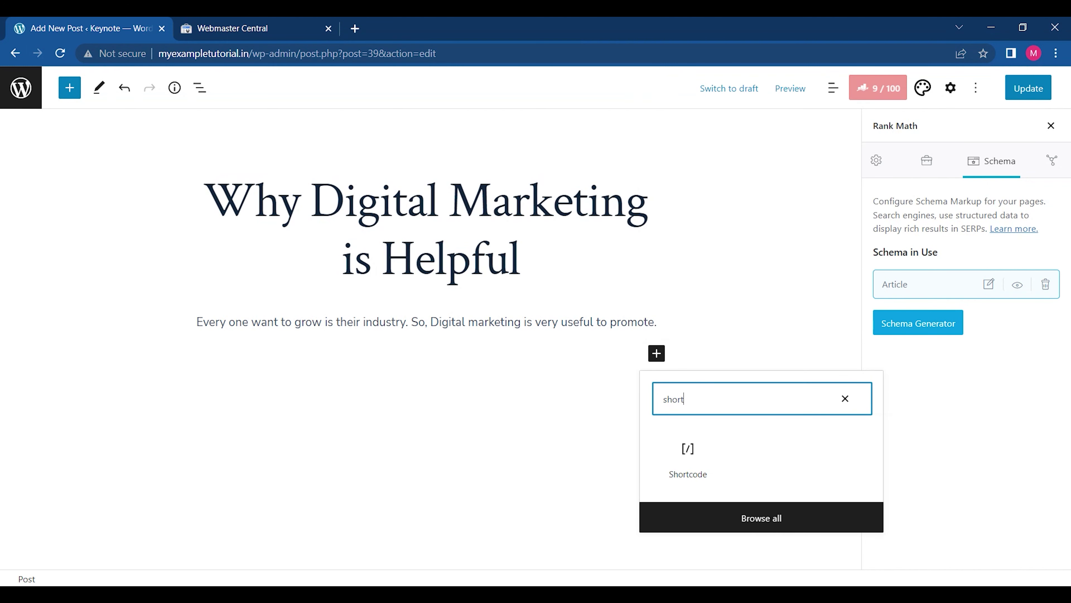
pyautogui.click(826, 242)
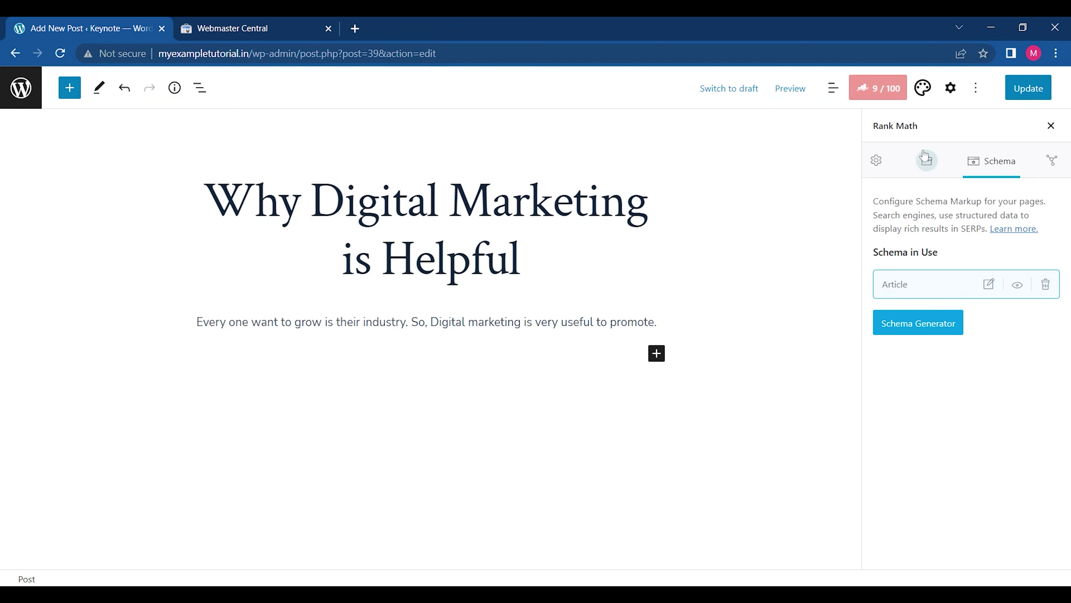
# - Return to Rank Math's general checks and view the Google Trends keyword tool beside the focus keyword
pyautogui.click(877, 165)
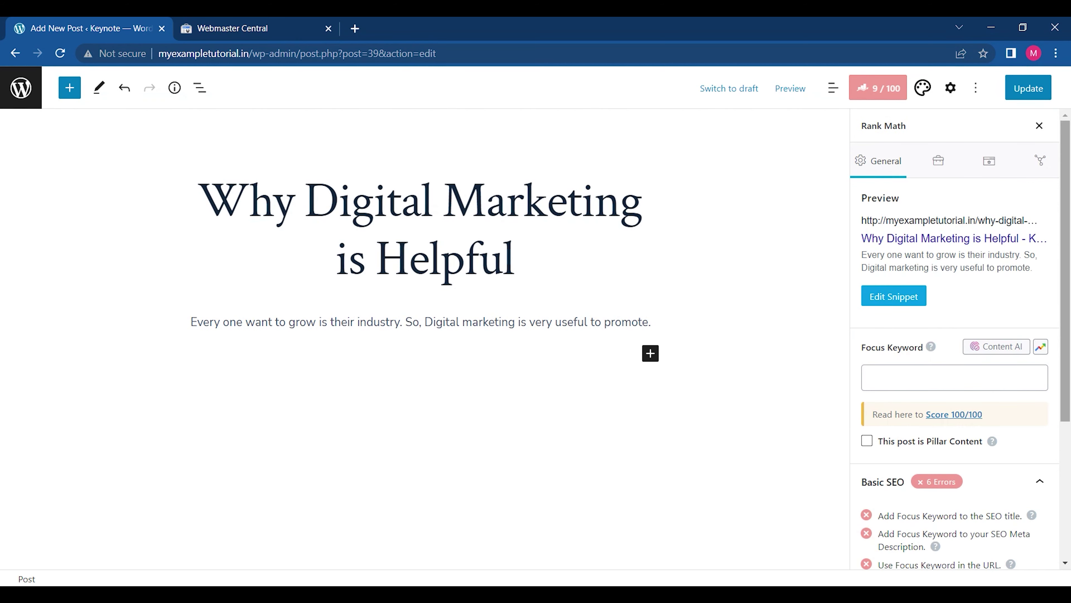
pyautogui.scroll(-3, 883, 171)
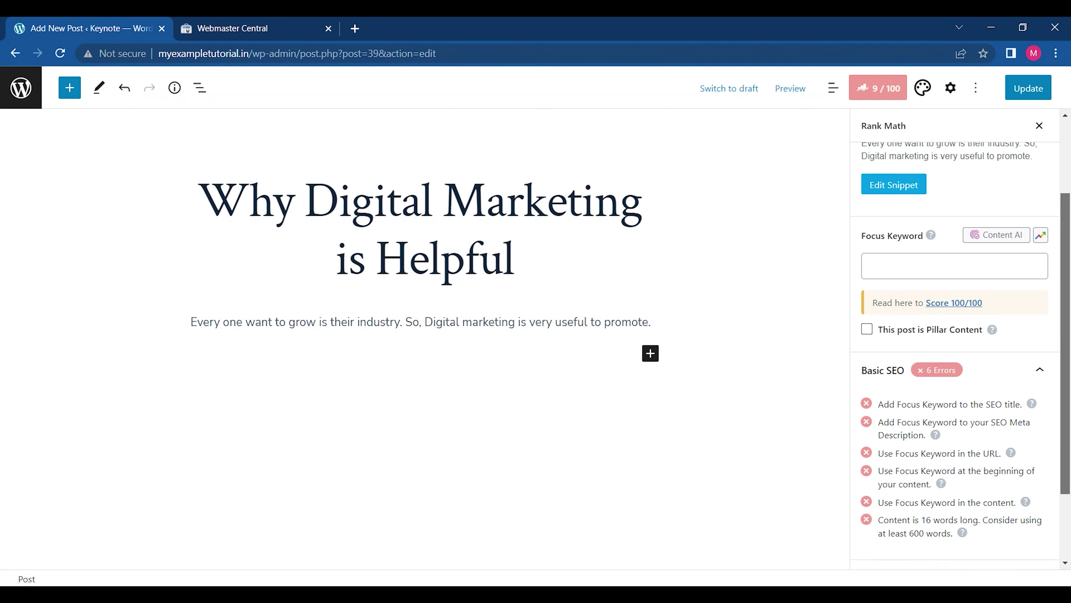
pyautogui.click(1041, 236)
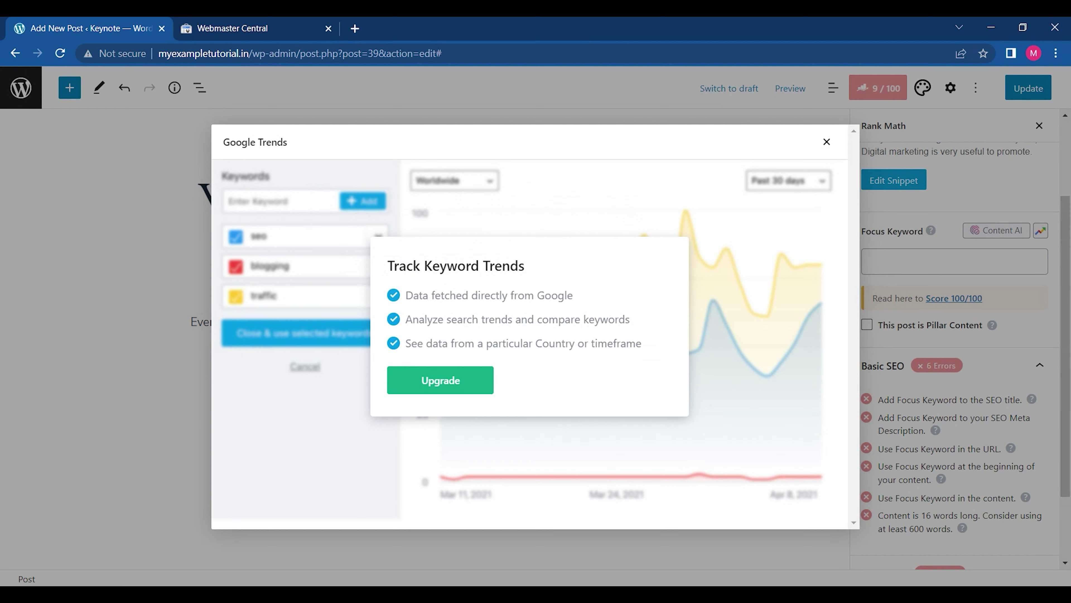
pyautogui.click(828, 143)
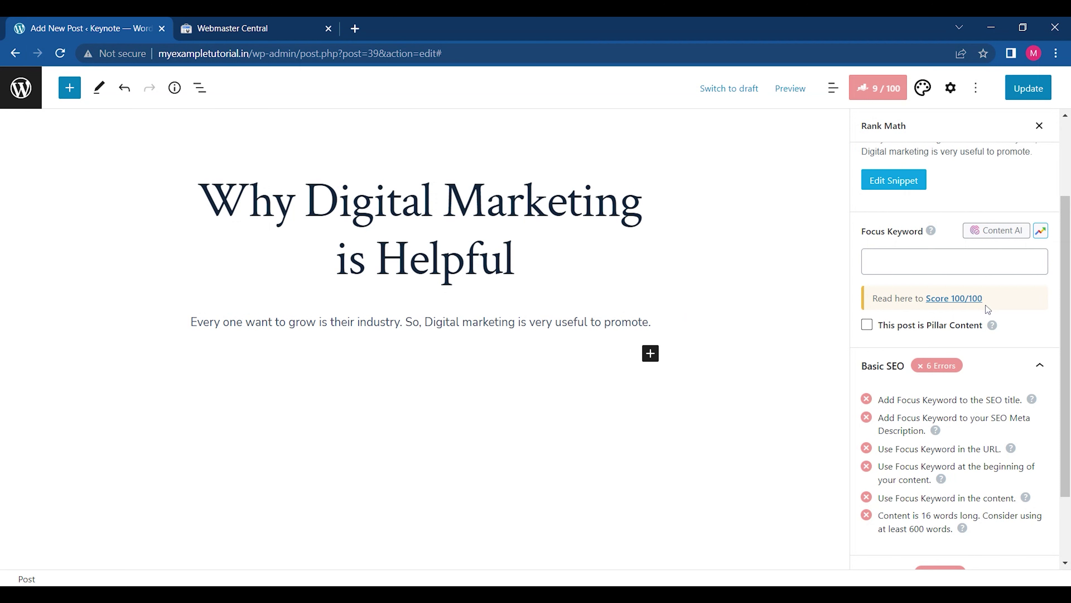
# - Add "Why Digital Marketing" and "Importance of Digital Marketing" as focus keywords for the post
pyautogui.click(886, 261)
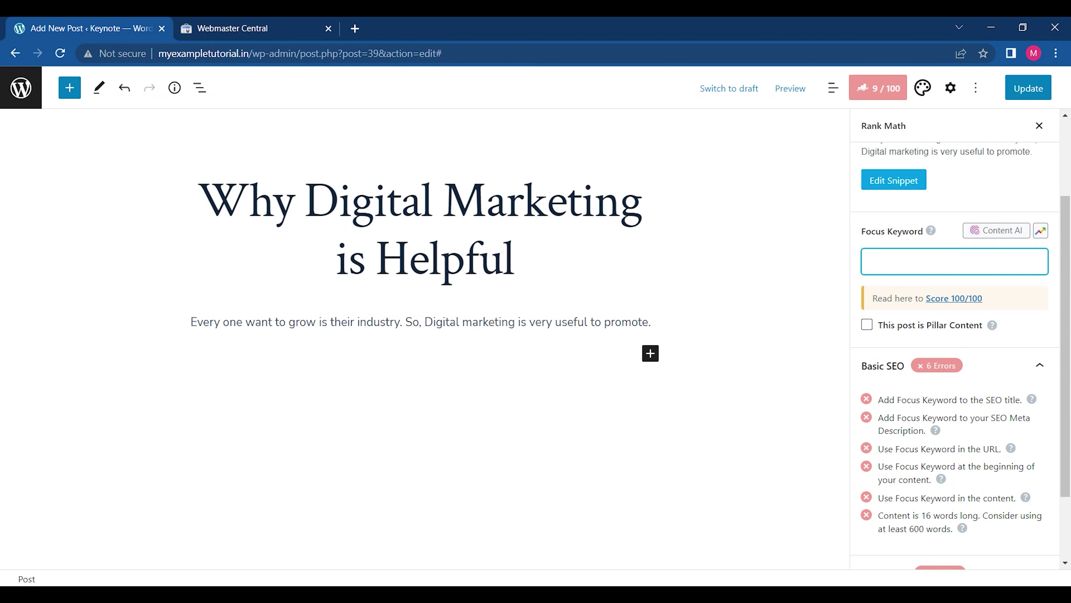
pyautogui.write('Why Digital Marketing')
pyautogui.press('Return')
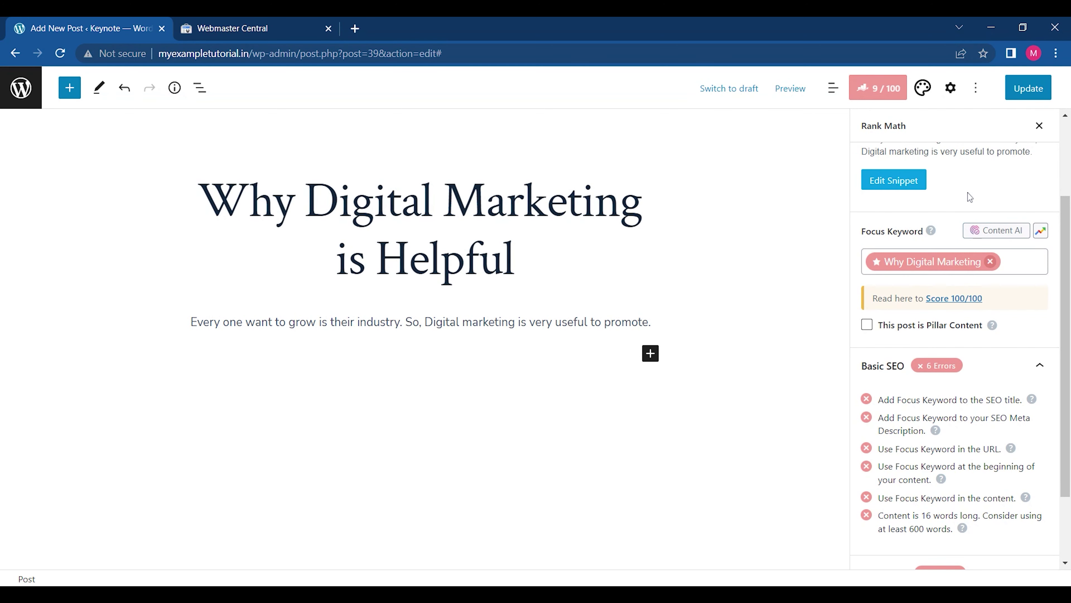
pyautogui.click(1009, 262)
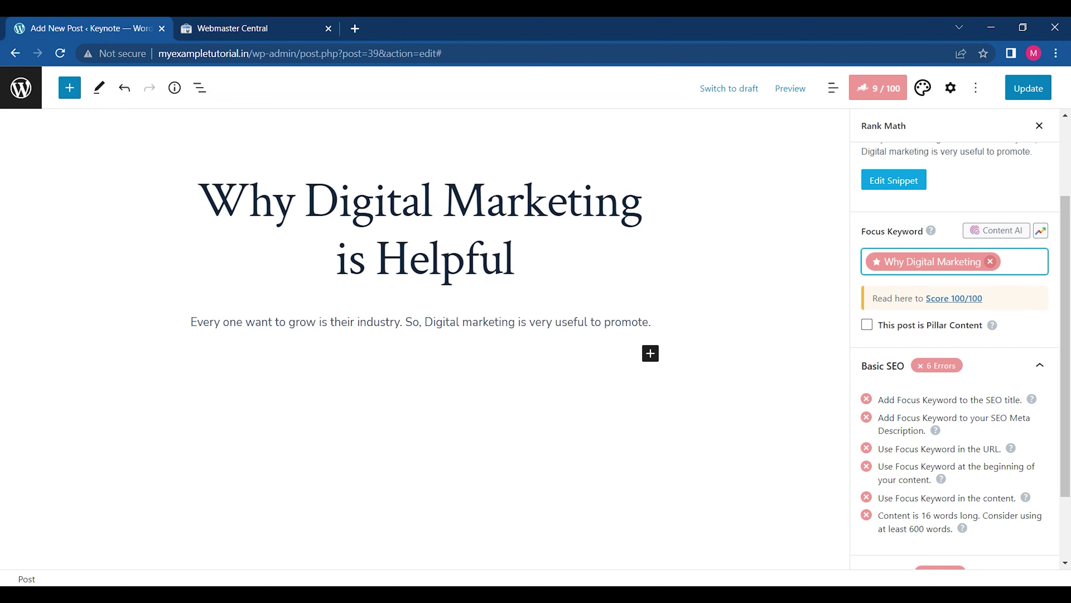
pyautogui.write('Importance ')
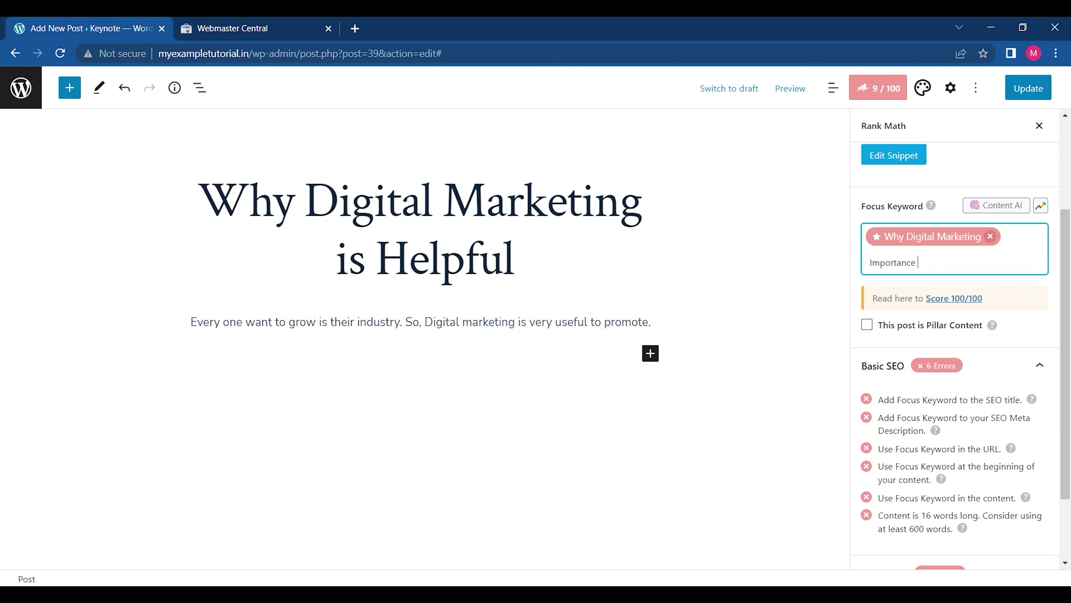
pyautogui.write('of Digital Marketing')
pyautogui.press('Return')
# - Add "Digital Marketing" as another focus keyword
pyautogui.write('Digital Ma')
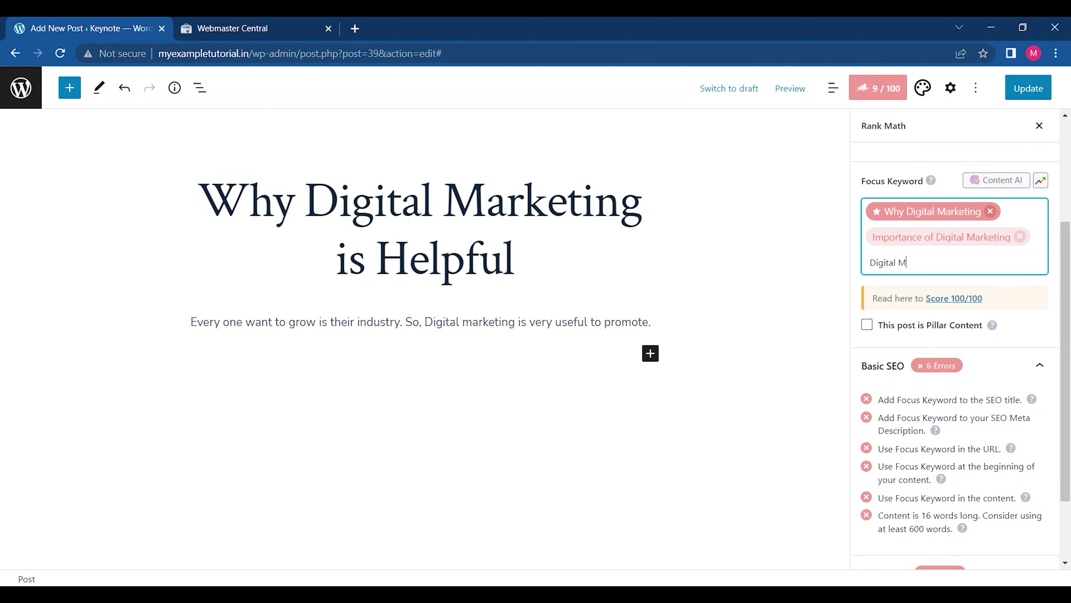
pyautogui.write('rketoing')
pyautogui.press('BackSpace')
pyautogui.press('BackSpace')
pyautogui.press('BackSpace')
pyautogui.press('BackSpace')
pyautogui.write('ing')
pyautogui.press('Return')
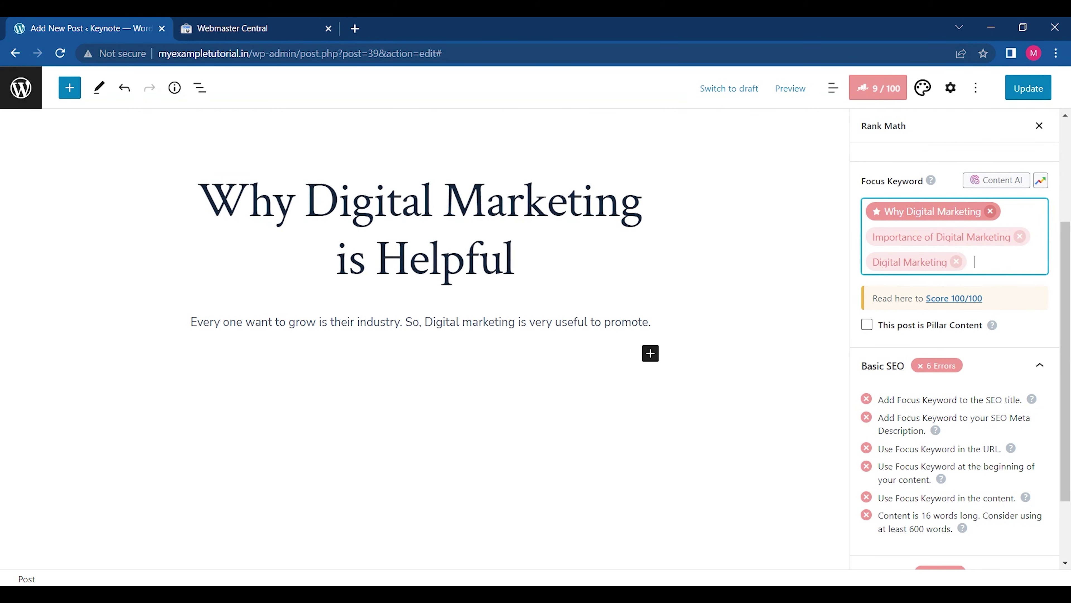
# - Add "Blogs on Digital Marketing" to the post's focus keywords
pyautogui.write('Blogs on Dgiotal')
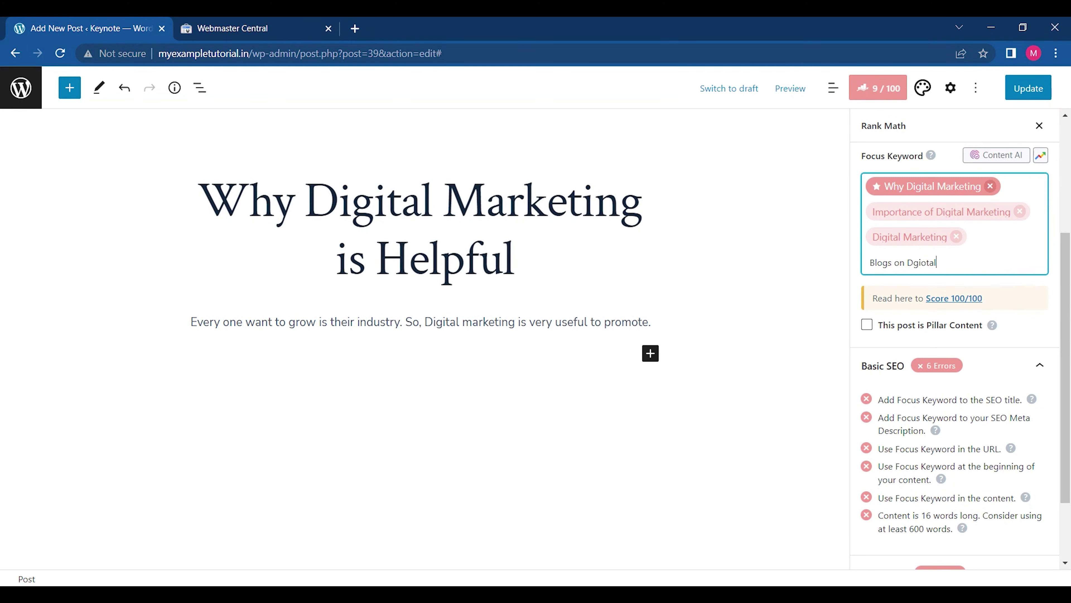
pyautogui.press('BackSpace')
pyautogui.press('BackSpace')
pyautogui.press('BackSpace')
pyautogui.press('BackSpace')
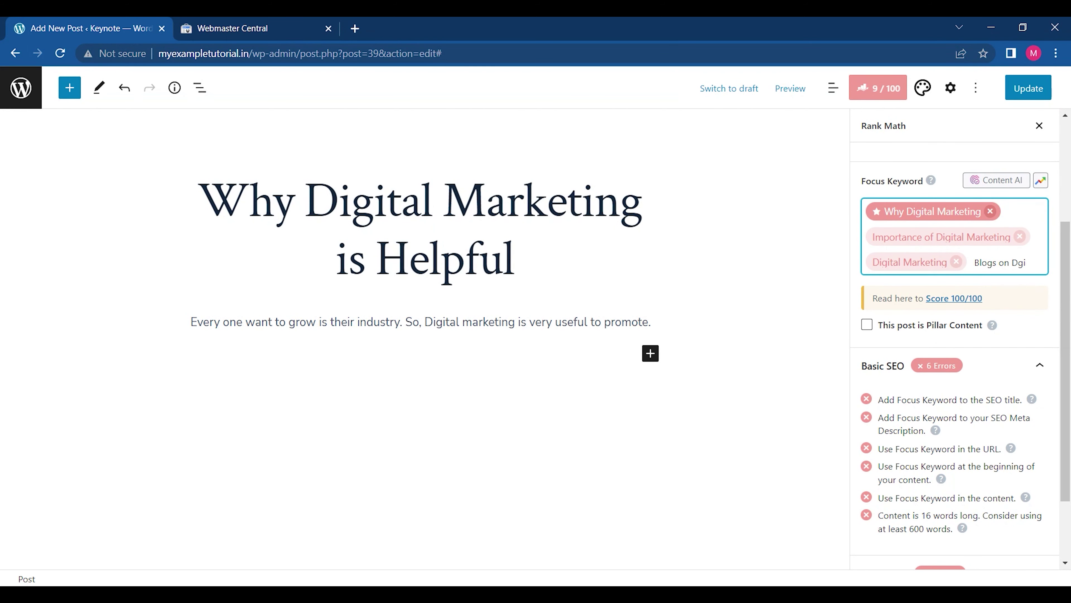
pyautogui.press('BackSpace')
pyautogui.write('igital Marketing')
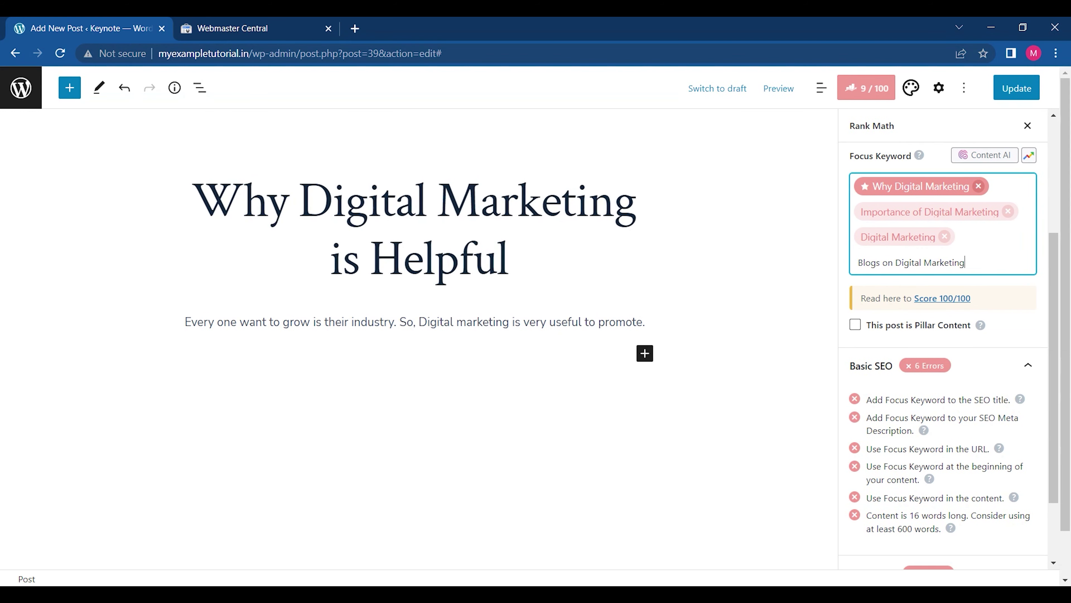
pyautogui.press('Return')
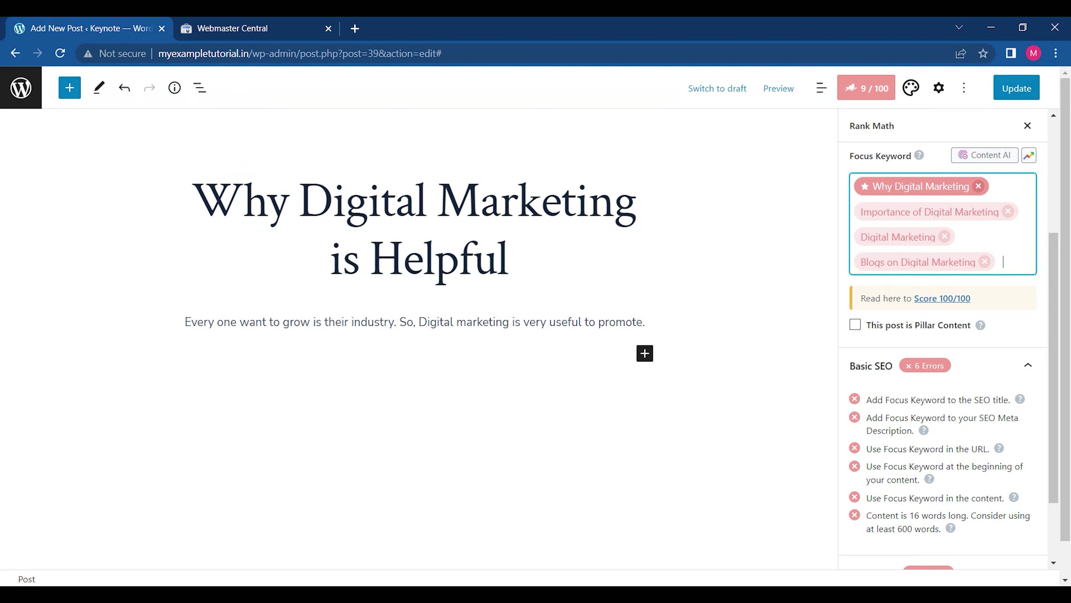
# - Add "Digital math" and "digital services" to the focus keyword list
pyautogui.write('Digitl')
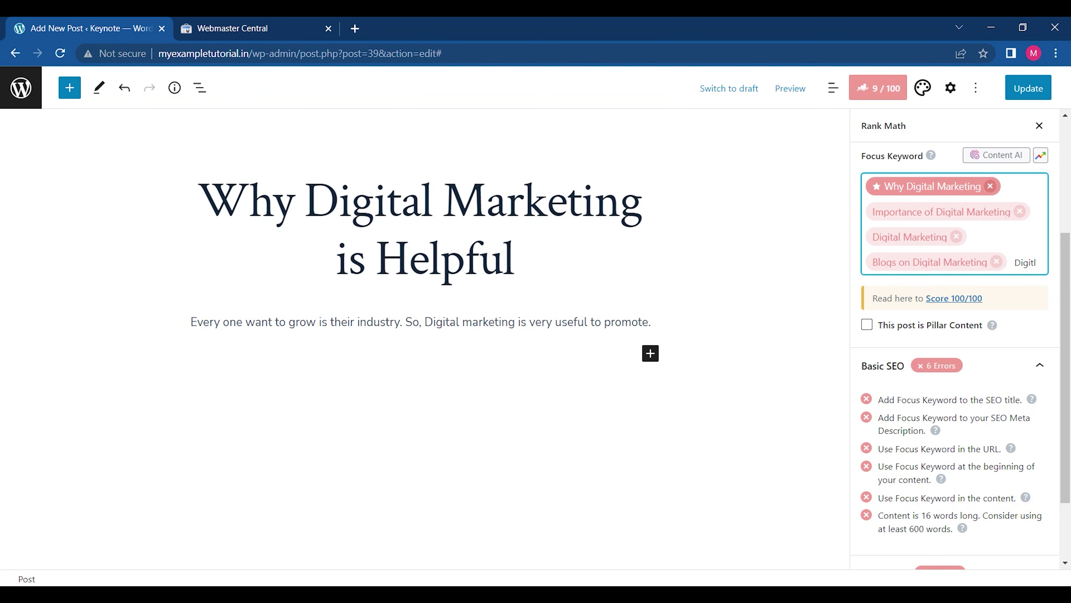
pyautogui.press('BackSpace')
pyautogui.write('al math')
pyautogui.press('Return')
pyautogui.write('dig')
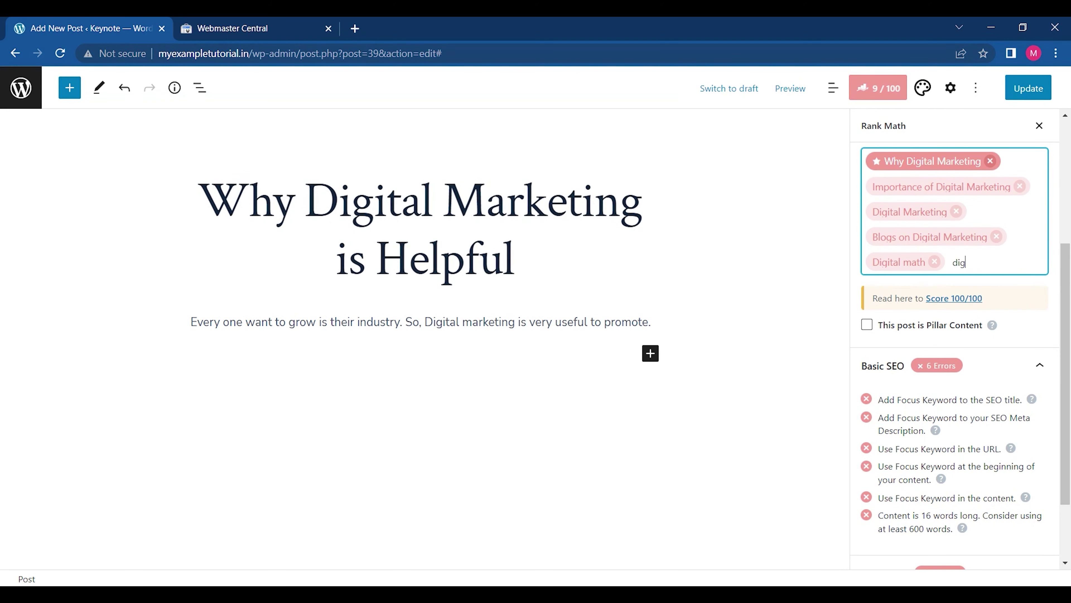
pyautogui.write('ital services')
pyautogui.press('Return')
pyautogui.write('di')
pyautogui.press('BackSpace')
pyautogui.press('BackSpace')
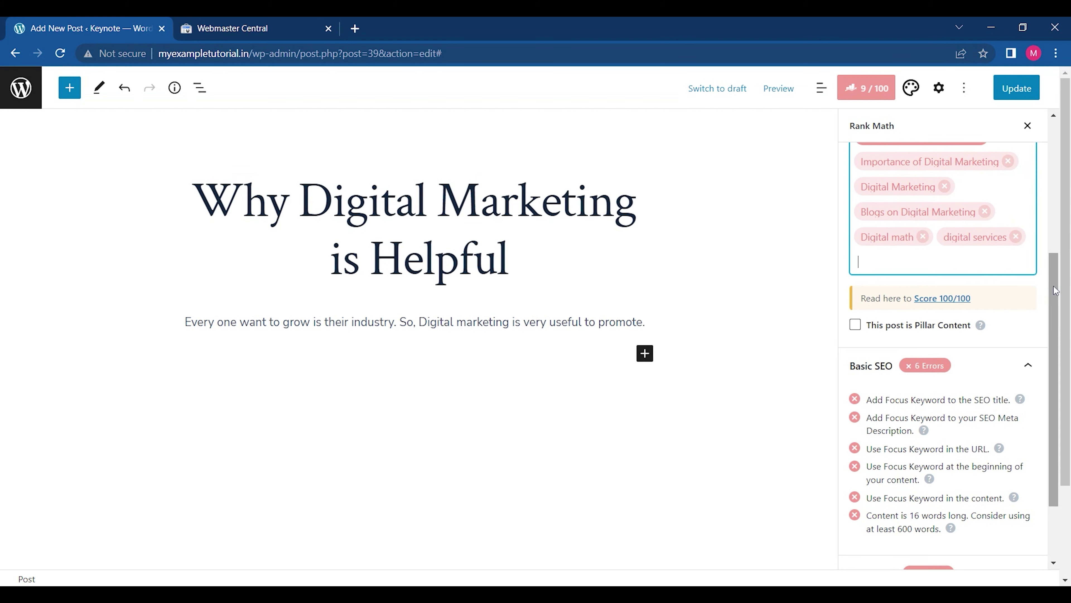
# - Open the post's snippet for editing and set its SEO title to "Why Digital Marketing is Important"
pyautogui.scroll(2, 955, 337)
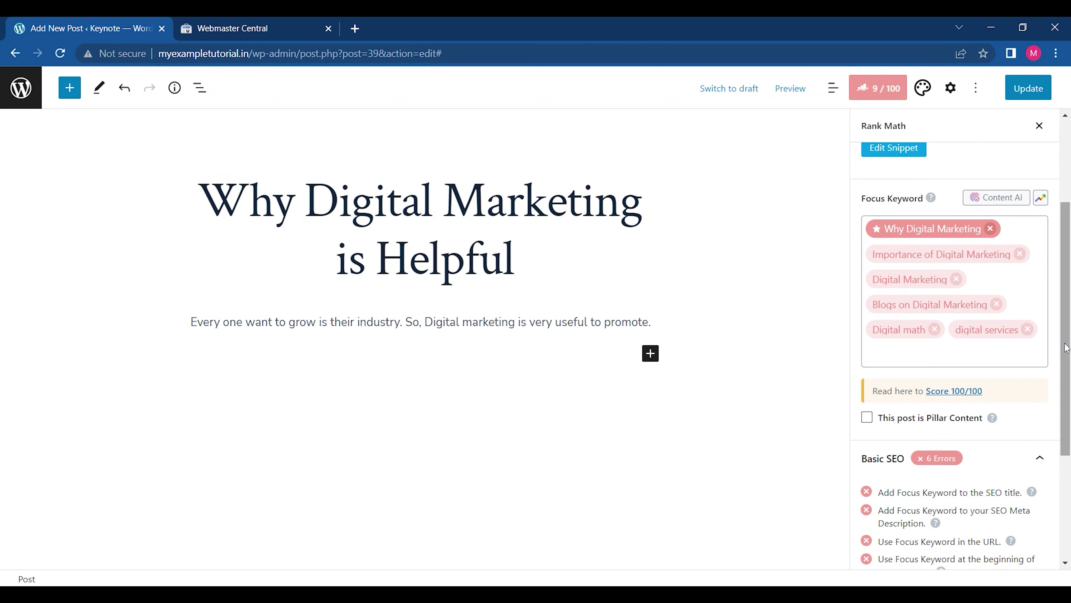
pyautogui.scroll(-3, 1062, 347)
pyautogui.scroll(-2, 955, 356)
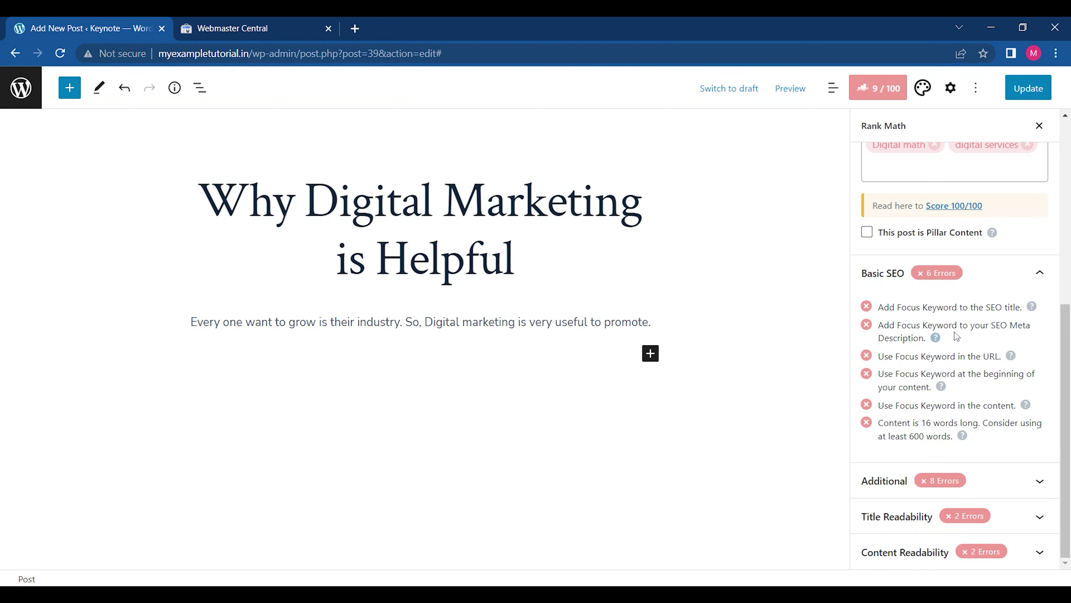
pyautogui.scroll(3, 1050, 340)
pyautogui.scroll(5, 1057, 173)
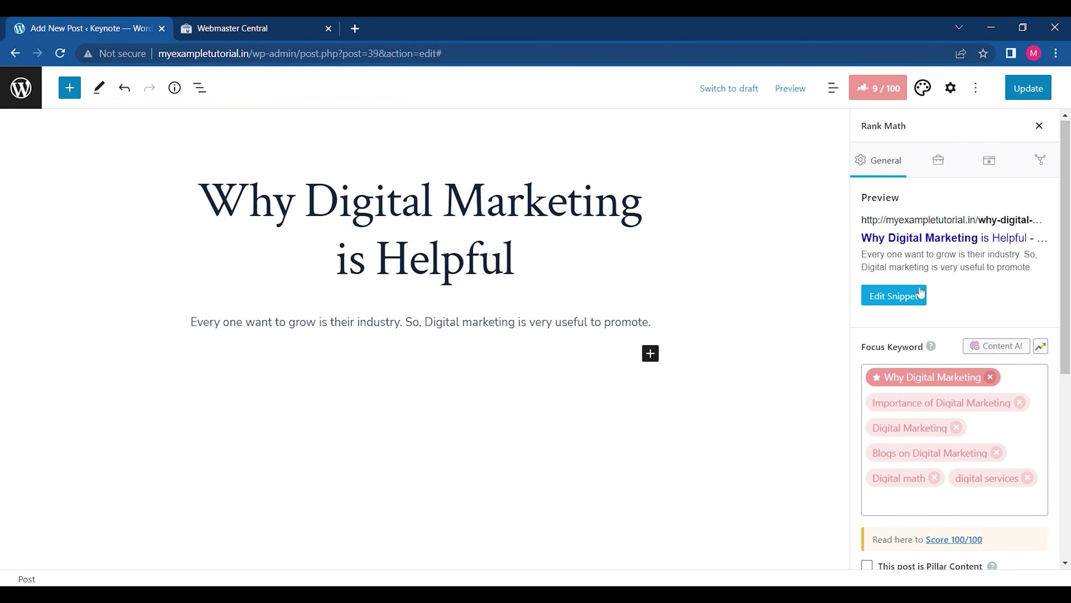
pyautogui.click(893, 296)
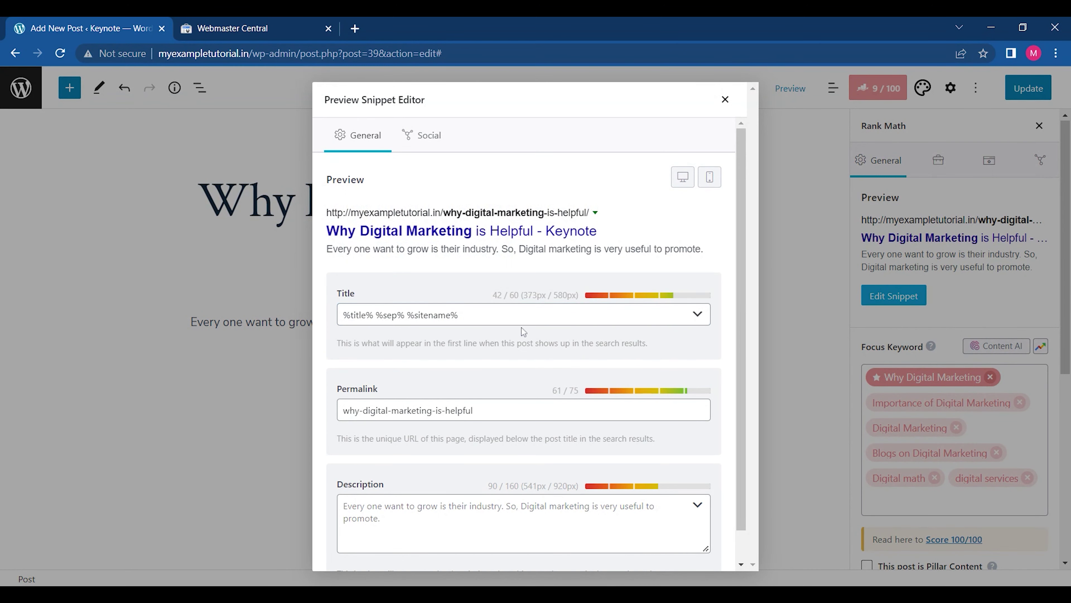
pyautogui.click(459, 315)
pyautogui.press('BackSpace')
pyautogui.press('BackSpace')
pyautogui.press('BackSpace')
pyautogui.press('BackSpace')
pyautogui.press('BackSpace')
pyautogui.press('BackSpace')
pyautogui.press('BackSpace')
pyautogui.press('BackSpace')
pyautogui.press('BackSpace')
pyautogui.press('BackSpace')
pyautogui.press('BackSpace')
pyautogui.press('BackSpace')
pyautogui.press('BackSpace')
pyautogui.press('BackSpace')
pyautogui.press('BackSpace')
pyautogui.press('BackSpace')
pyautogui.press('BackSpace')
pyautogui.press('BackSpace')
pyautogui.press('BackSpace')
pyautogui.press('BackSpace')
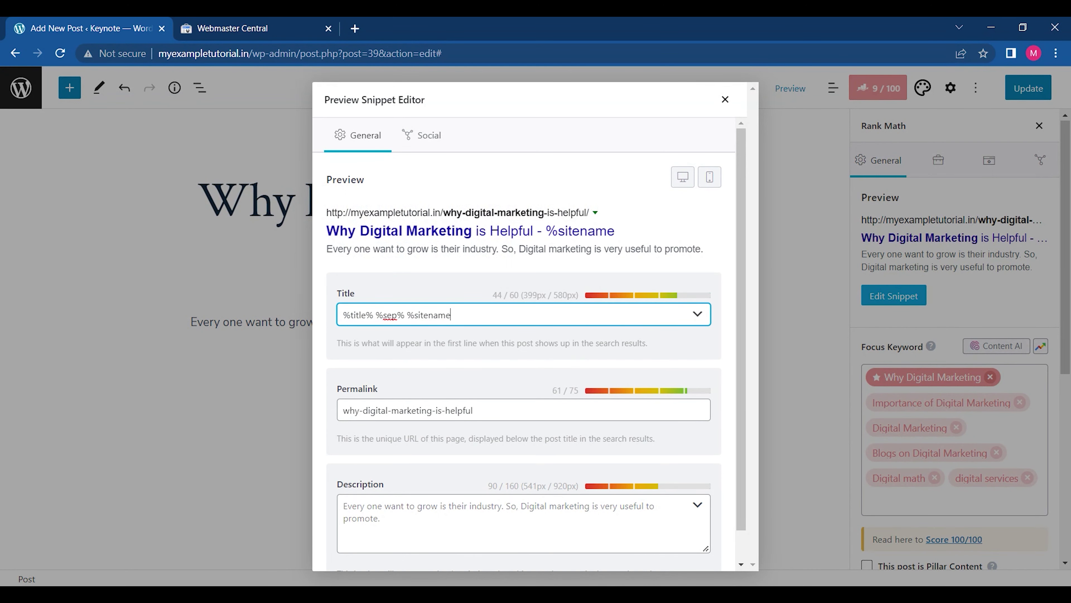
pyautogui.write('W')
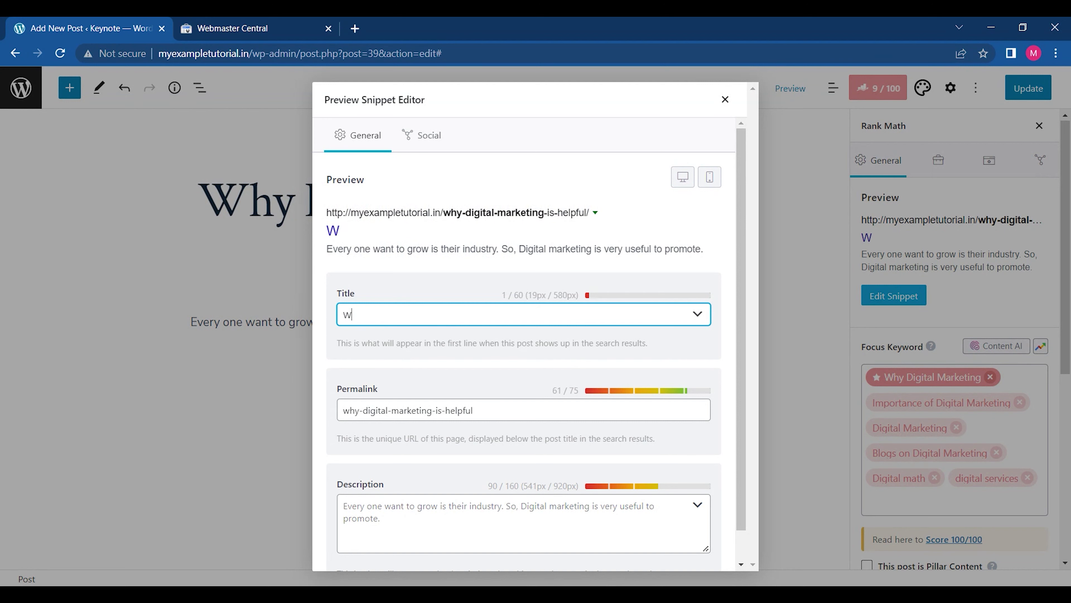
pyautogui.write('hy Digital ')
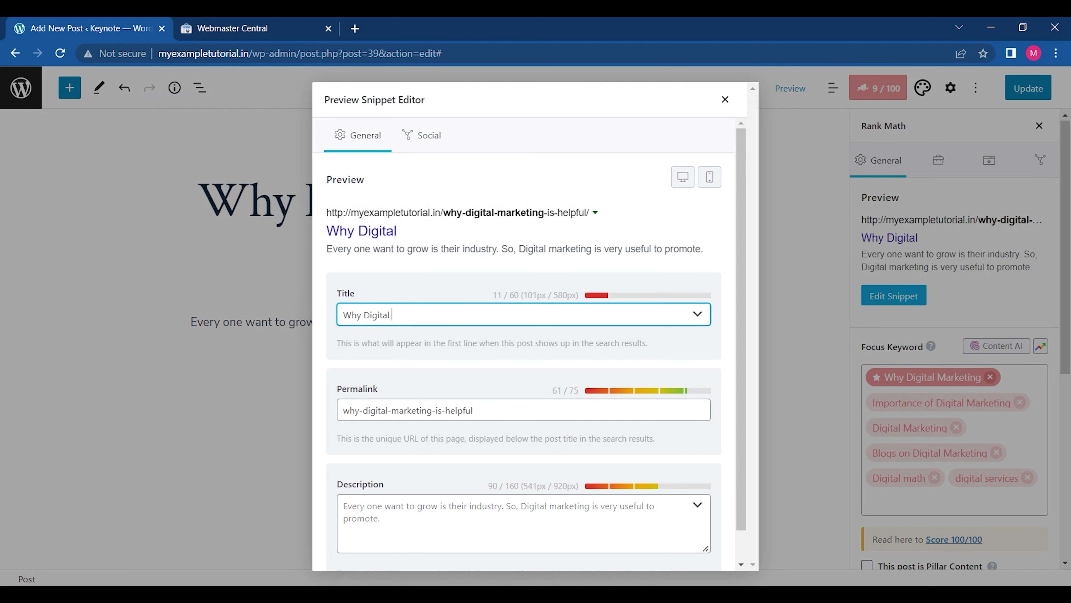
pyautogui.write('Marketing ')
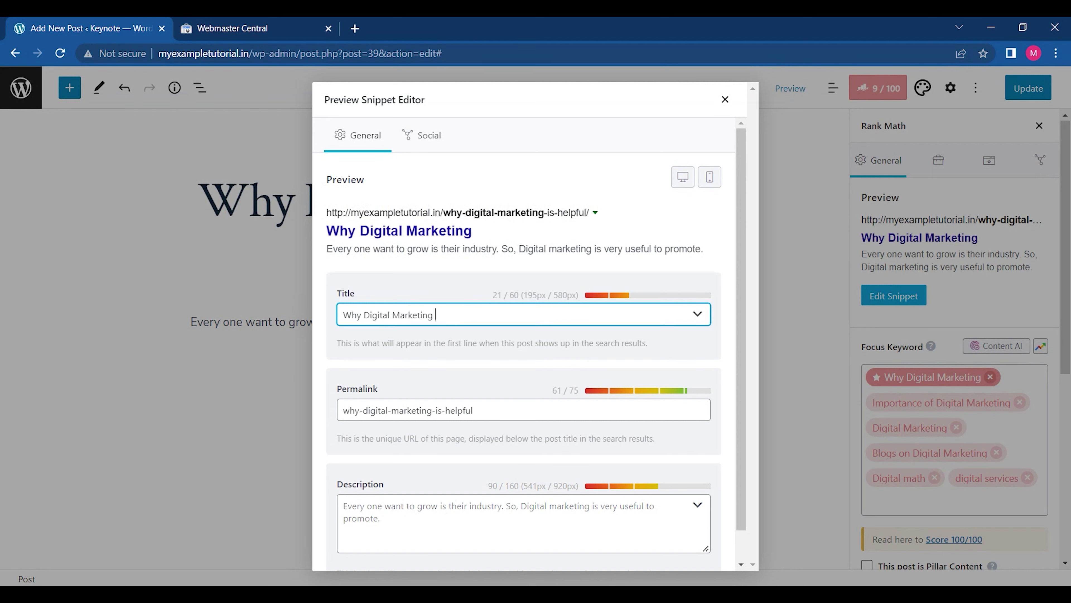
pyautogui.write('is lmpor')
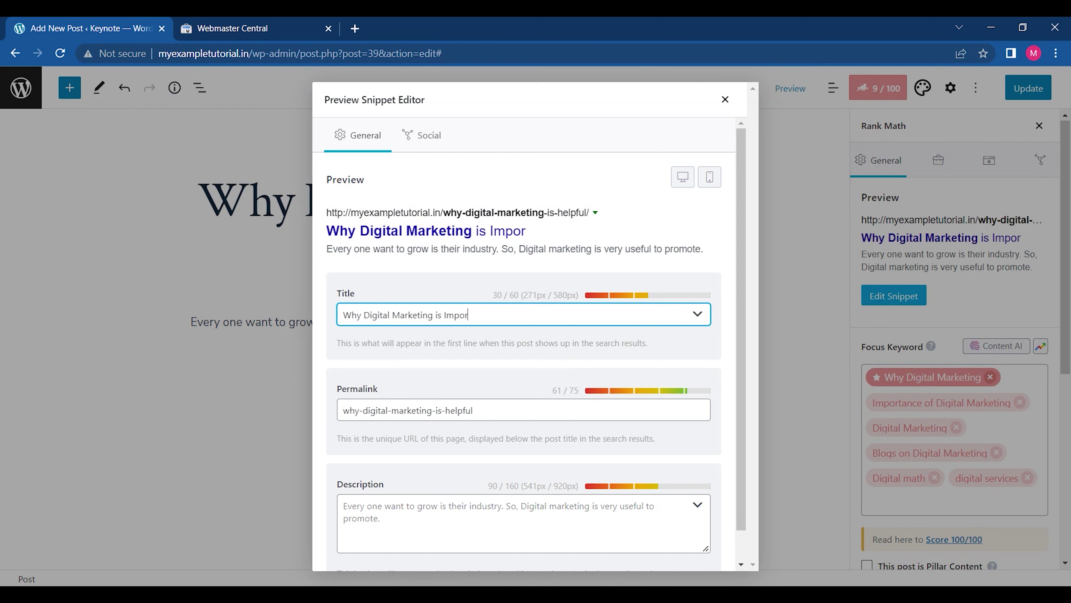
pyautogui.write('tant')
# - Shorten the snippet's permalink to "why-digital-marketing"
pyautogui.click(732, 459)
pyautogui.scroll(-1, 732, 459)
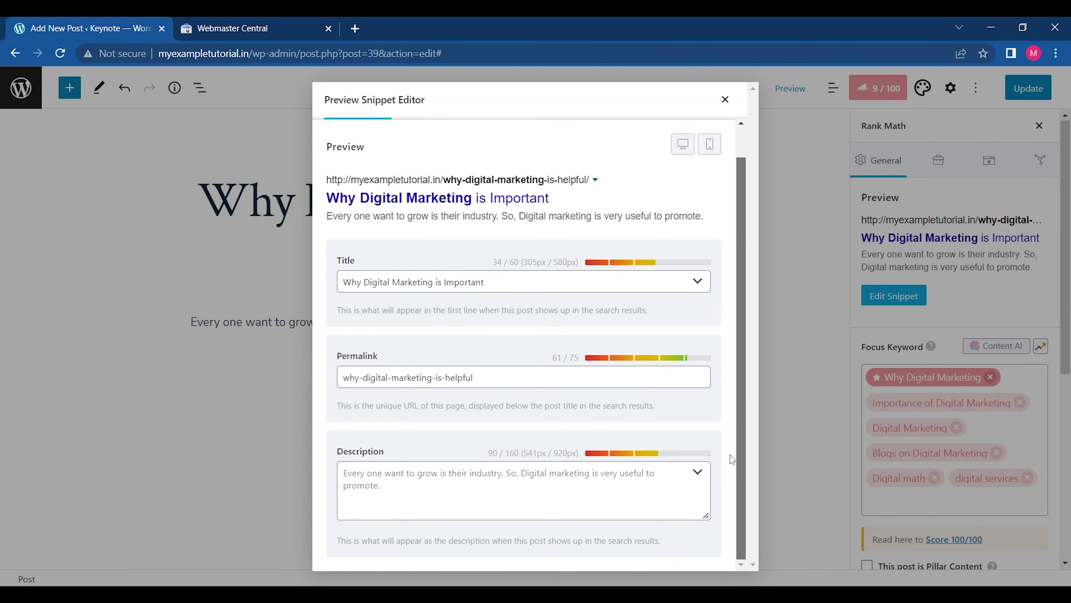
pyautogui.click(372, 370)
pyautogui.press('BackSpace')
pyautogui.press('BackSpace')
pyautogui.press('BackSpace')
pyautogui.press('BackSpace')
pyautogui.press('BackSpace')
pyautogui.press('BackSpace')
pyautogui.press('BackSpace')
pyautogui.press('BackSpace')
pyautogui.press('BackSpace')
pyautogui.press('BackSpace')
pyautogui.press('BackSpace')
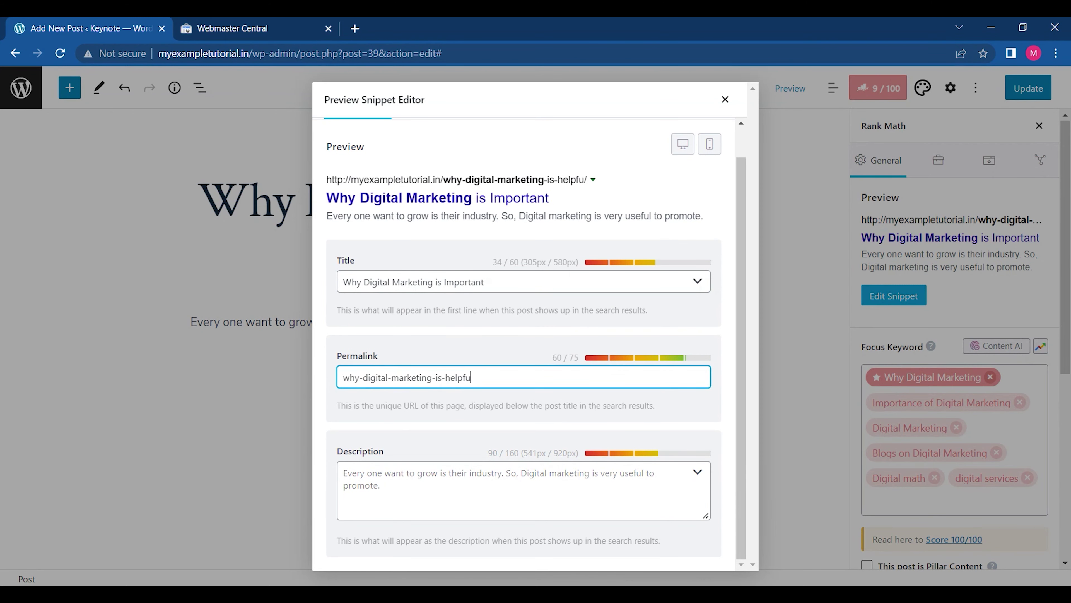
# - Enter "Why digital marekting is very inmportant nowdays" as the snippet's meta description
pyautogui.click(344, 473)
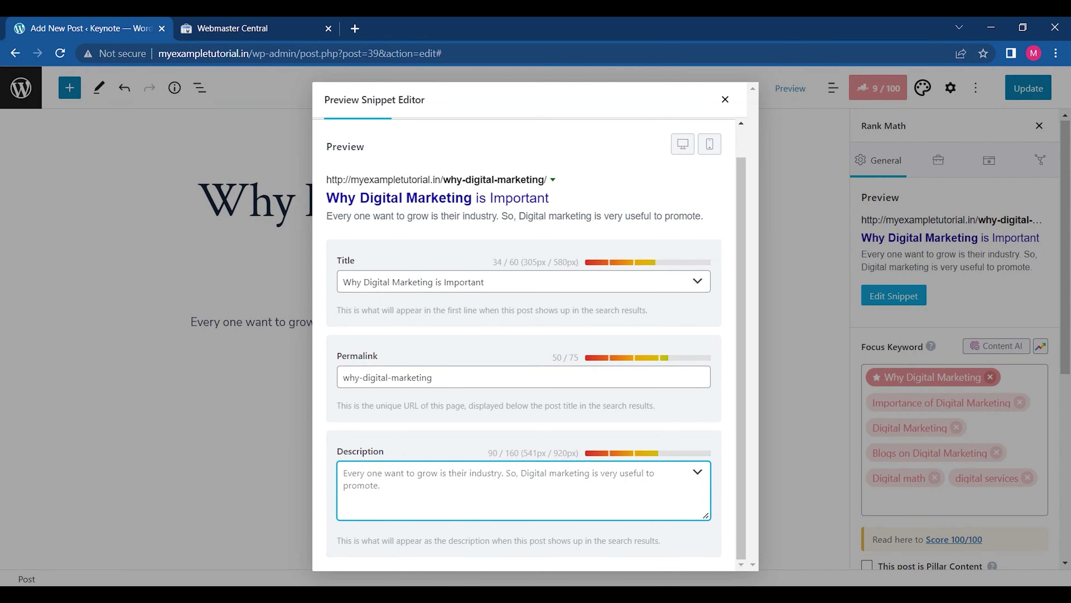
pyautogui.write('Why')
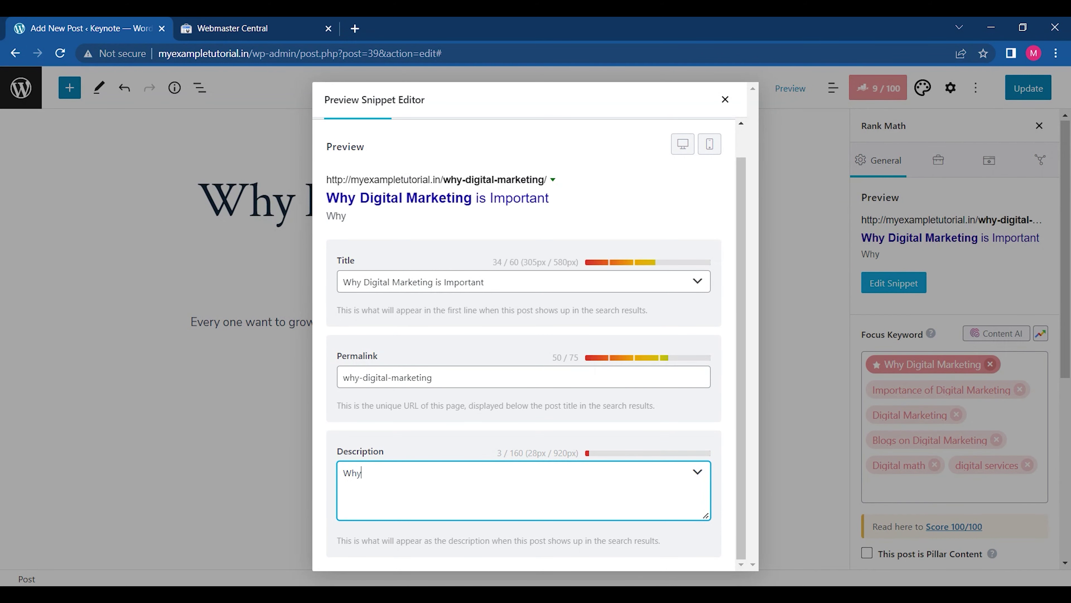
pyautogui.write(' digital marek')
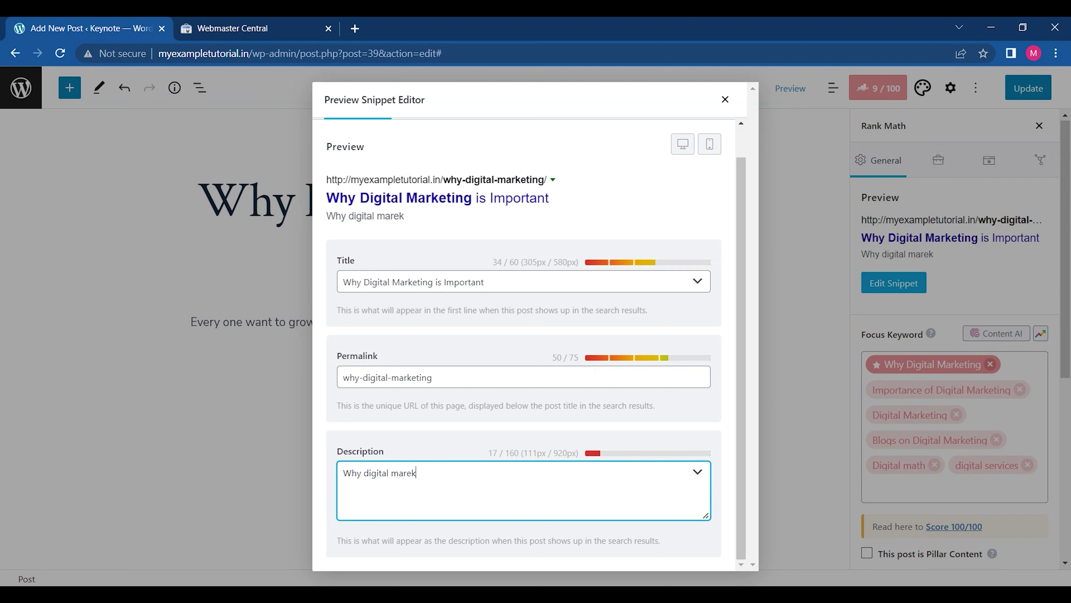
pyautogui.write('ting is very inmportant nowdays')
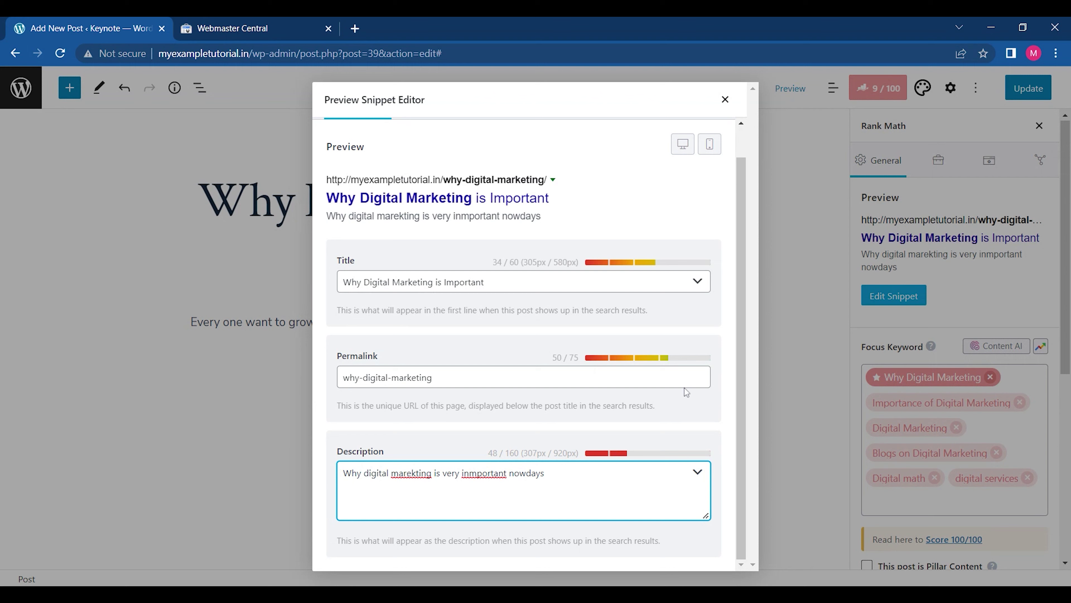
# - Preview the snippet in mobile and desktop form, close the snippet editor and update the post
pyautogui.click(711, 147)
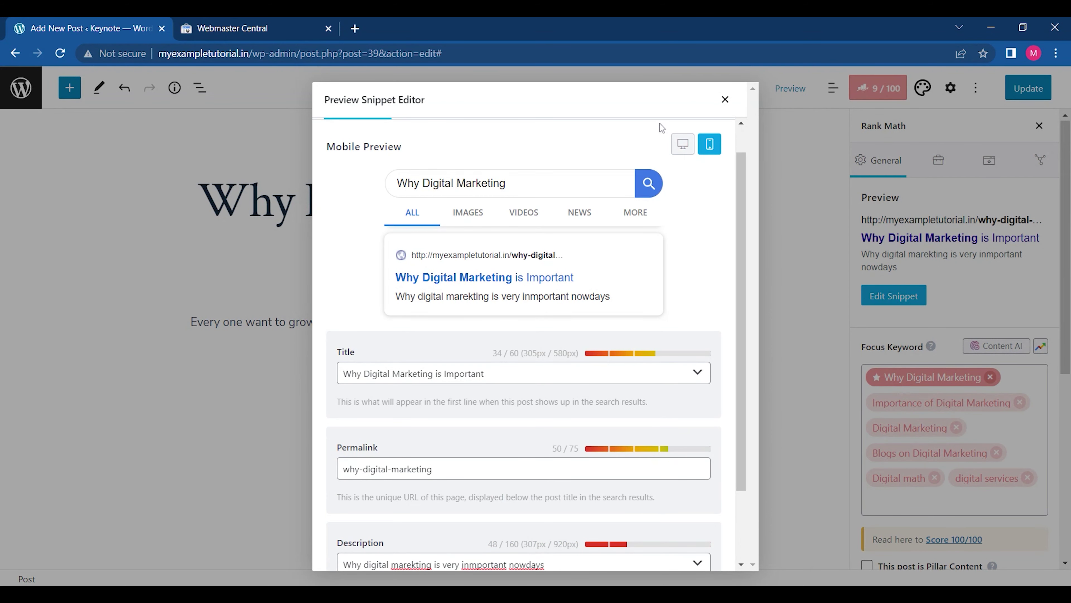
pyautogui.click(684, 154)
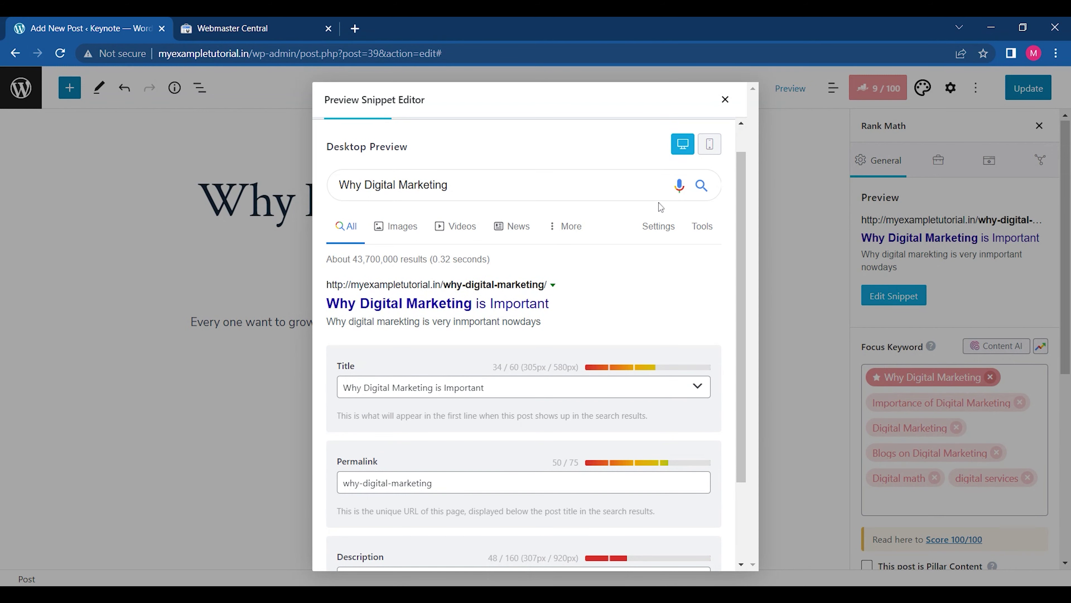
pyautogui.click(725, 100)
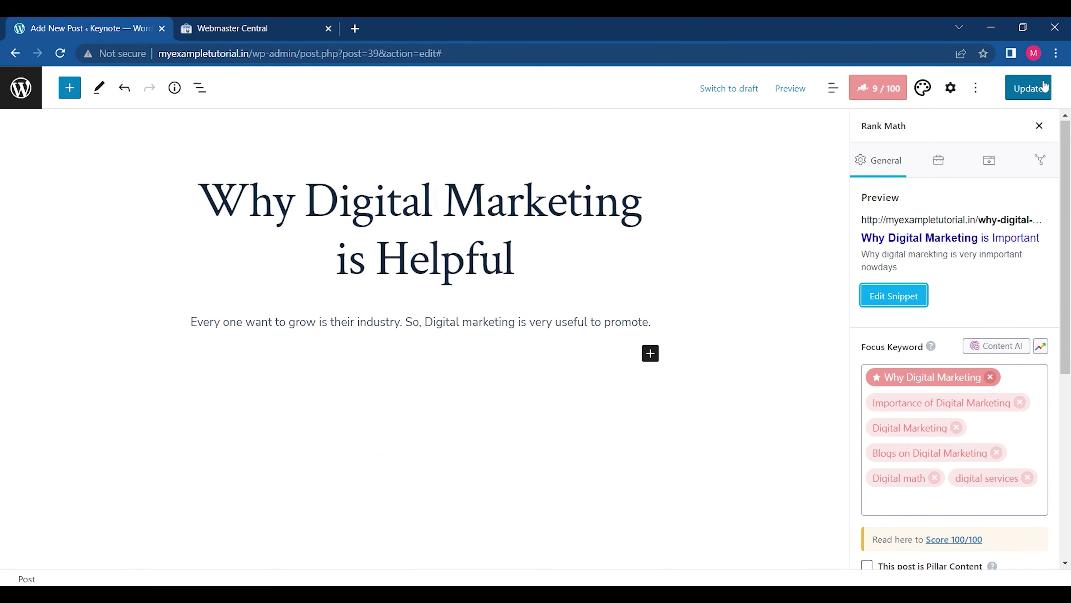
pyautogui.click(1040, 88)
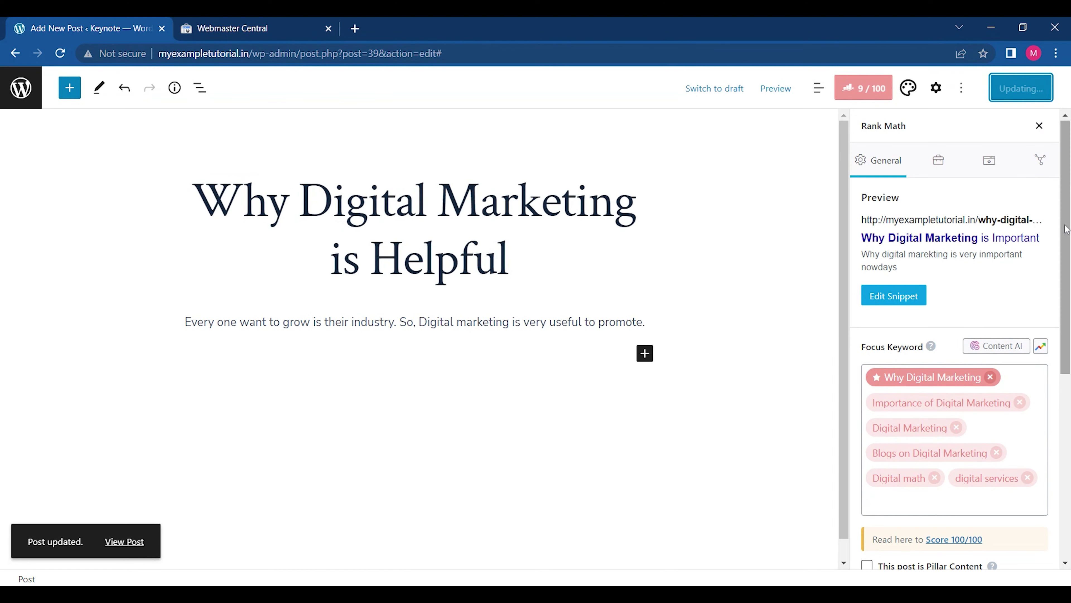
# - Examine Rank Math's Basic SEO, Additional, Title Readability and Content Readability checks for the post
pyautogui.scroll(-5, 955, 338)
pyautogui.scroll(-2, 956, 355)
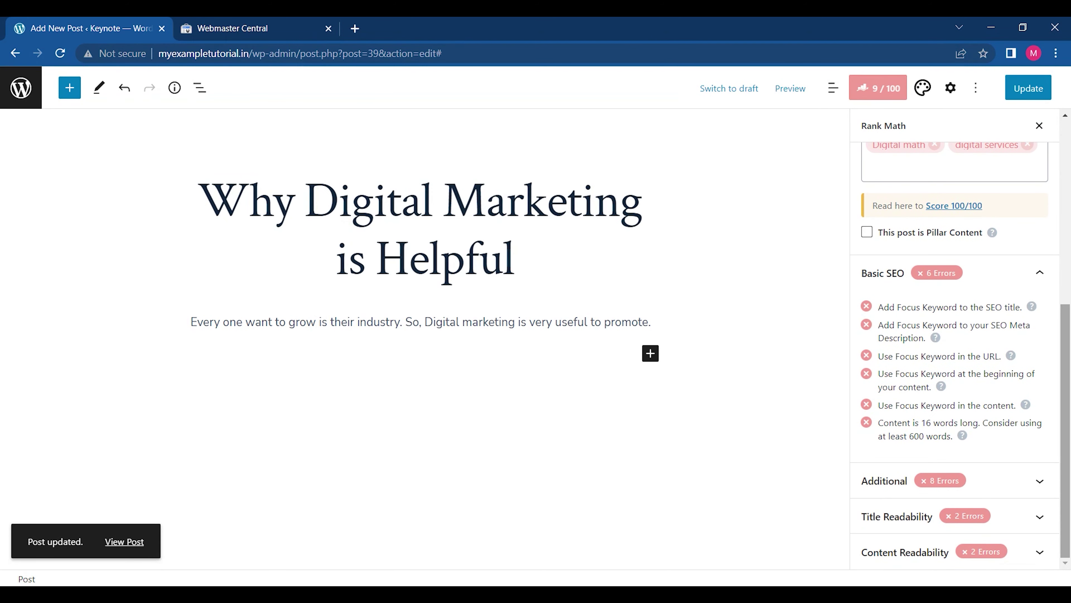
pyautogui.click(998, 481)
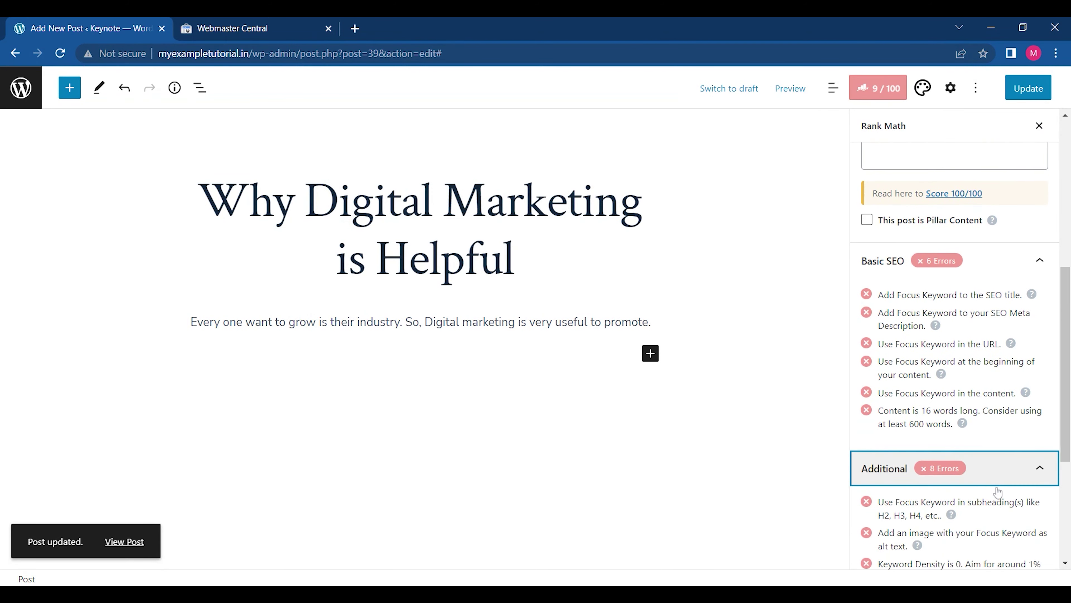
pyautogui.scroll(-4, 998, 492)
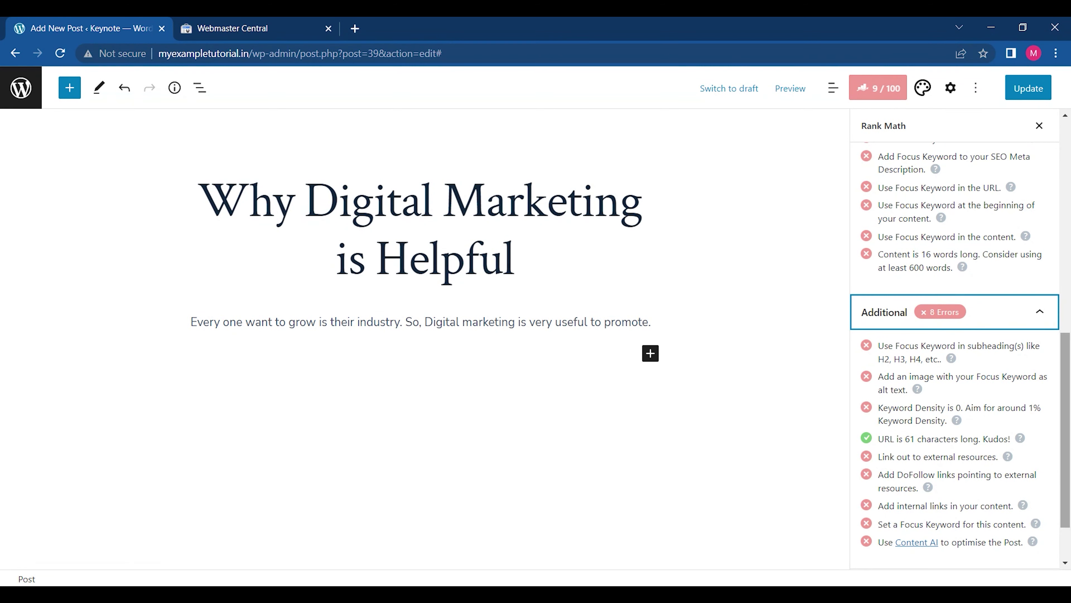
pyautogui.scroll(-2, 955, 356)
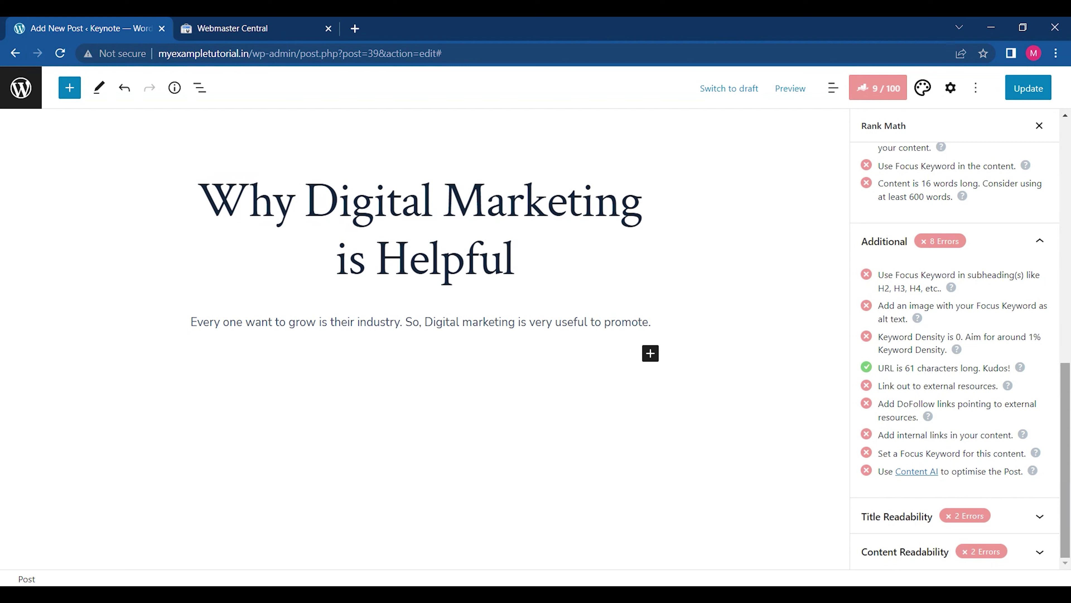
pyautogui.click(1029, 512)
pyautogui.scroll(-1, 955, 358)
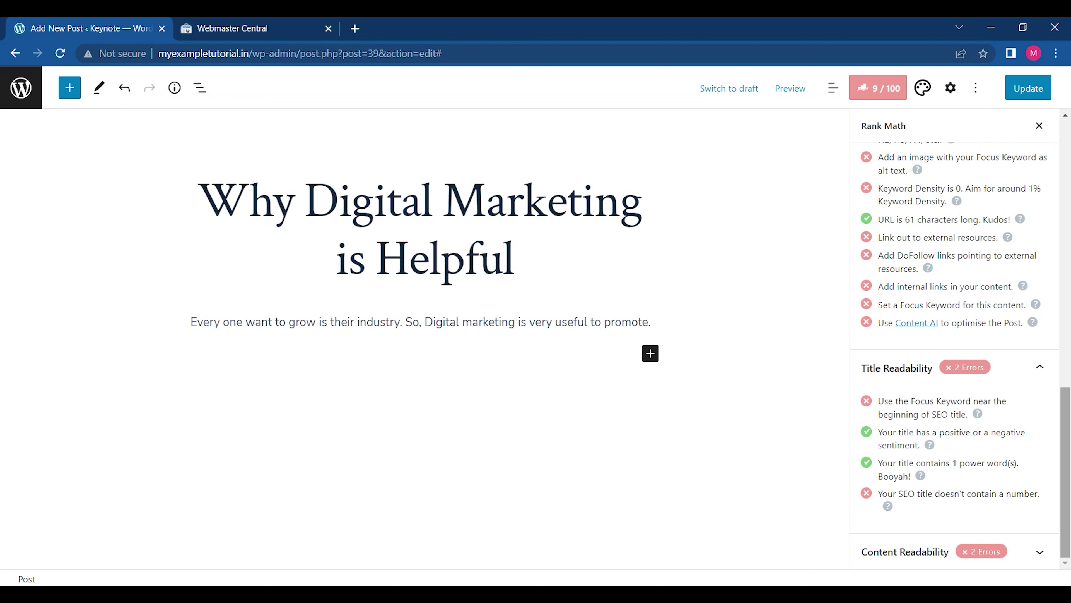
pyautogui.click(886, 551)
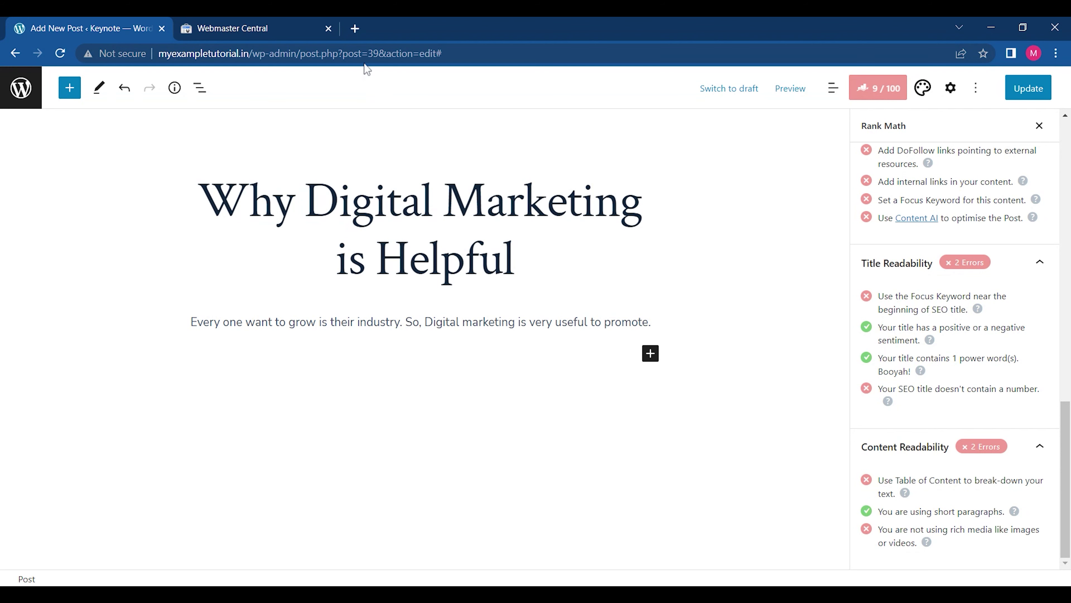
# - Open a new browser tab, and leave the post editor for the site's WordPress admin dashboard in the original tab
pyautogui.click(355, 29)
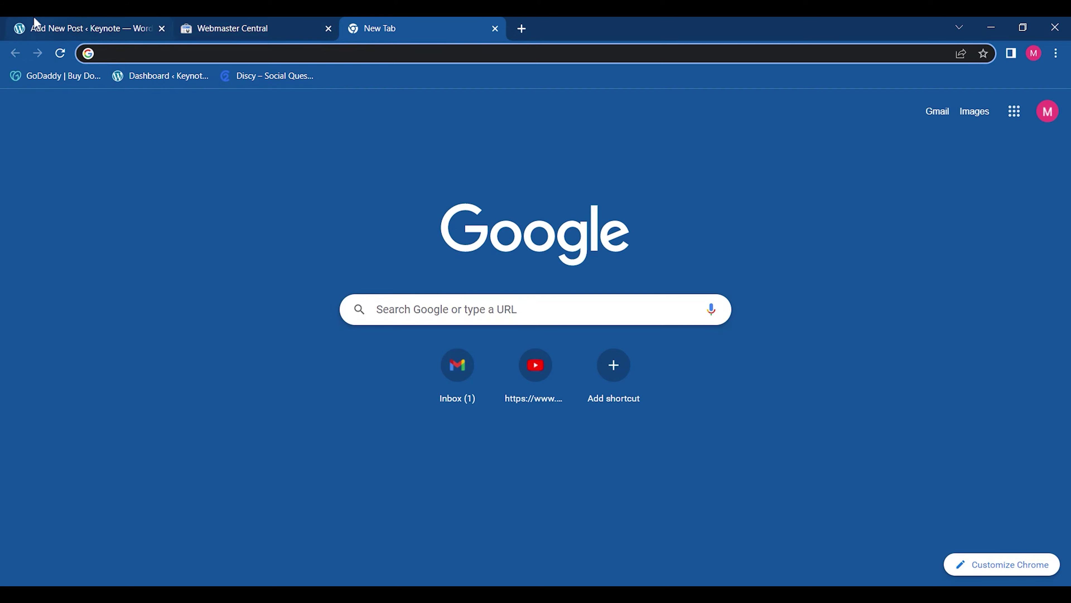
pyautogui.click(37, 26)
pyautogui.click(40, 90)
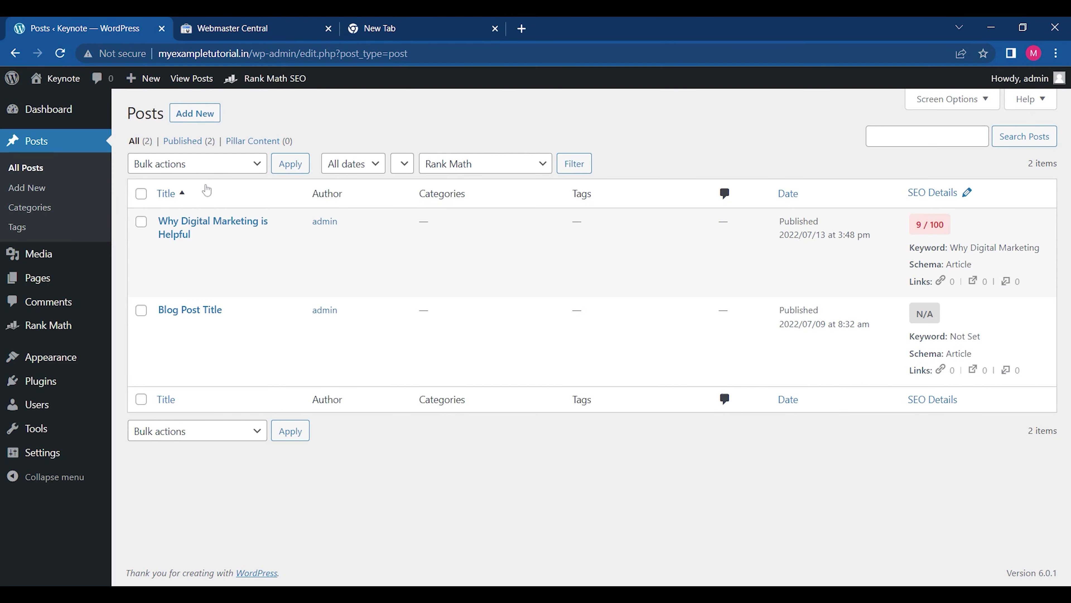
pyautogui.click(59, 98)
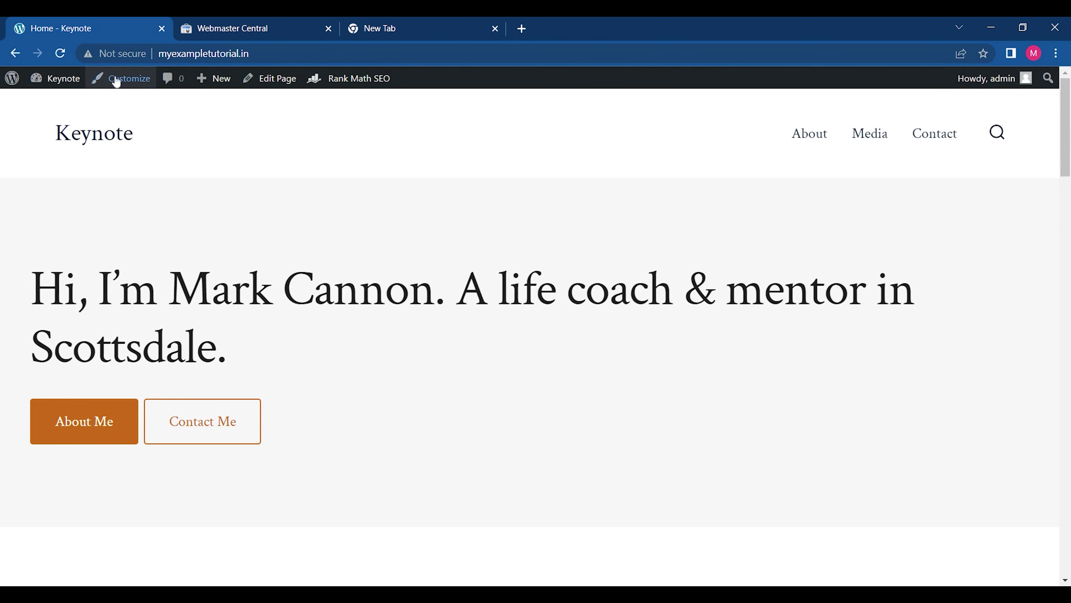
pyautogui.click(61, 78)
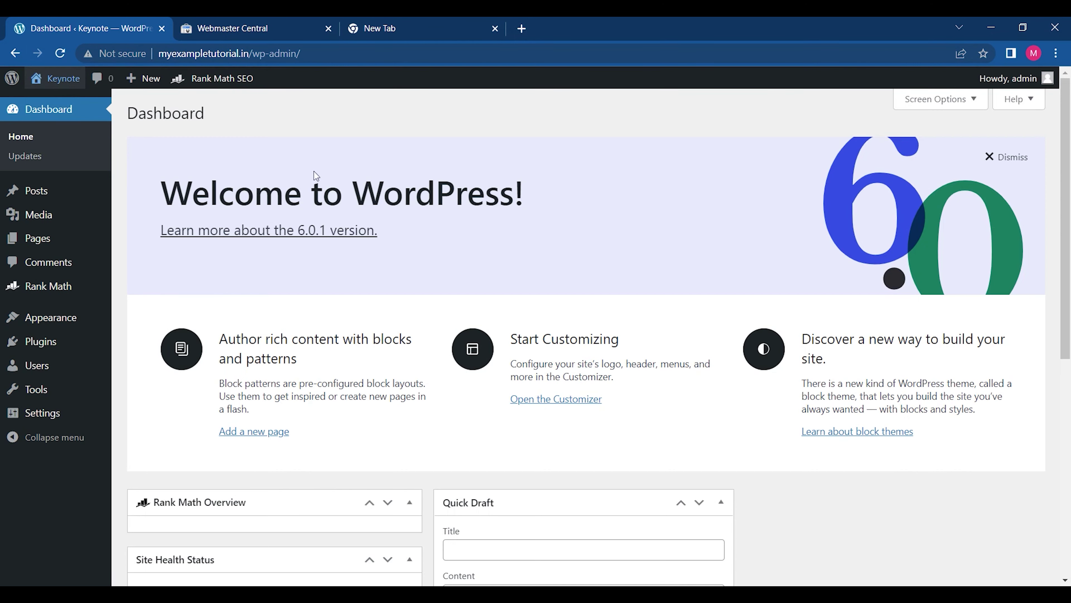